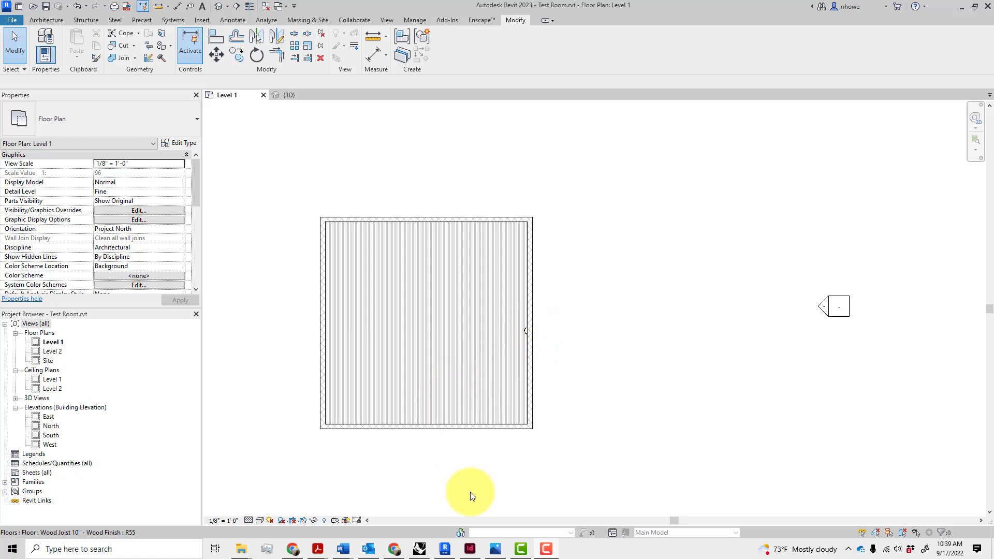
Open SconceReferenceMaterial.jpg, showing two wall sconces, in Photos over the Revit floor plan
{"action": "left_click", "coordinate": [496, 549]}
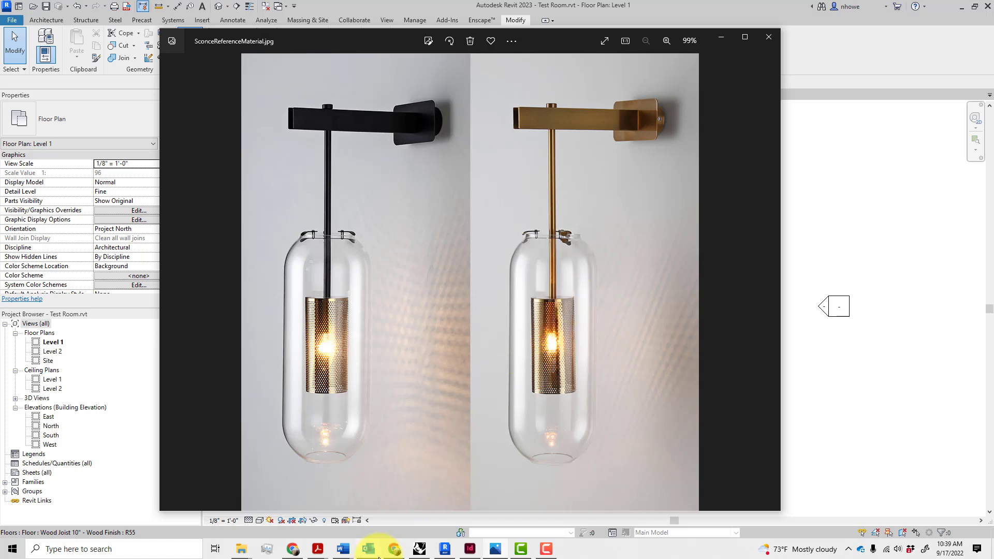
Bring the Rhino 7 Educational window in front of the reference photo
{"action": "mouse_move", "coordinate": [420, 555]}
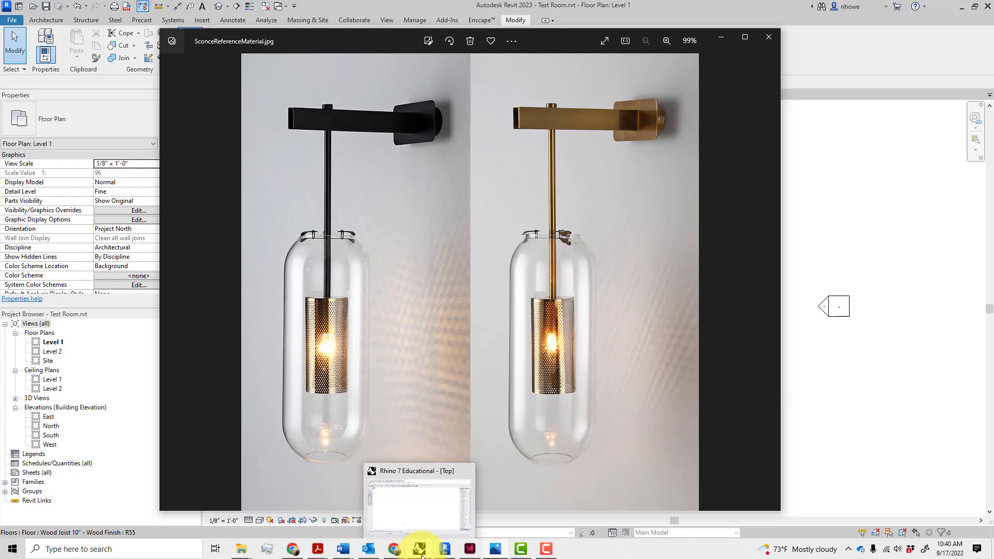
{"action": "left_click", "coordinate": [419, 549]}
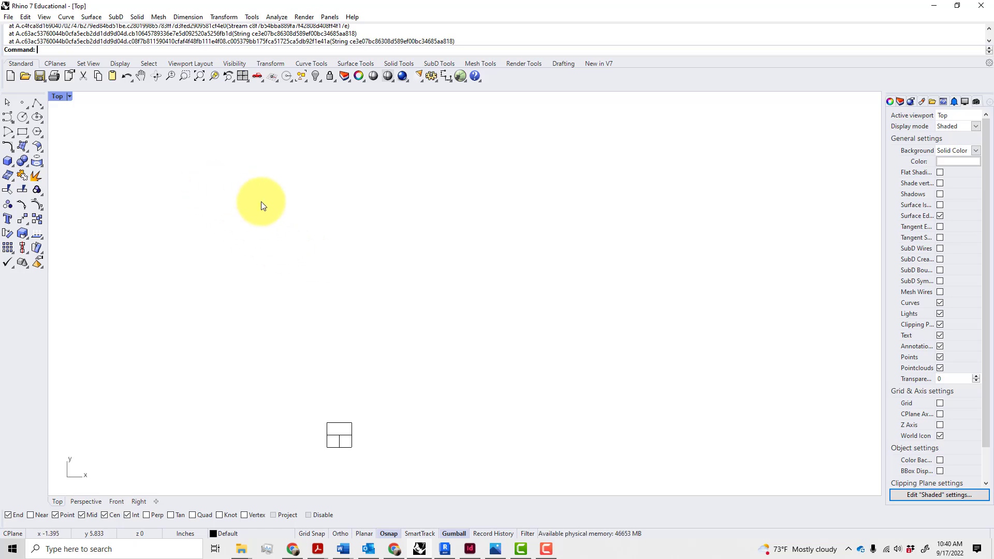
Create a new model from the Small Objects - Inches.3dm template
{"action": "left_click", "coordinate": [8, 17]}
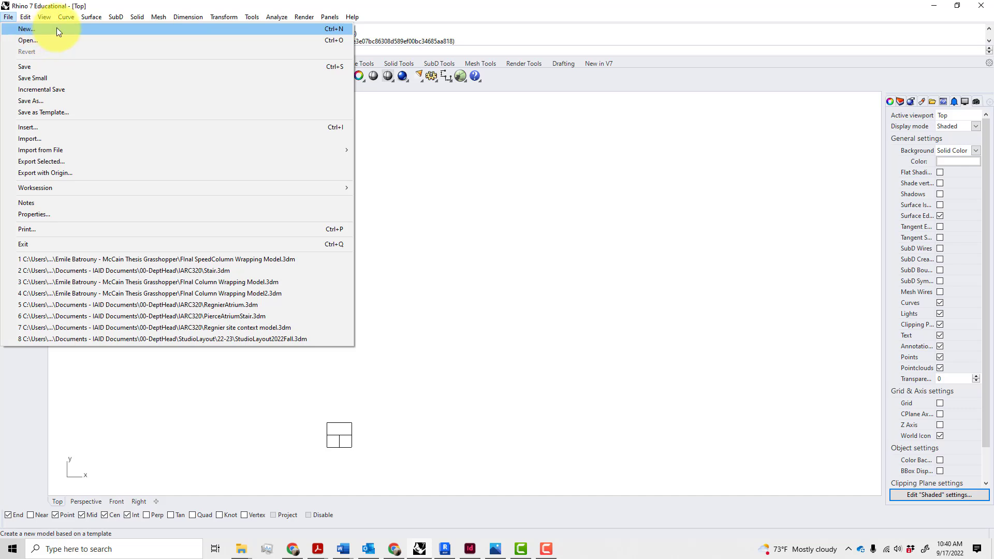
{"action": "left_click", "coordinate": [57, 28]}
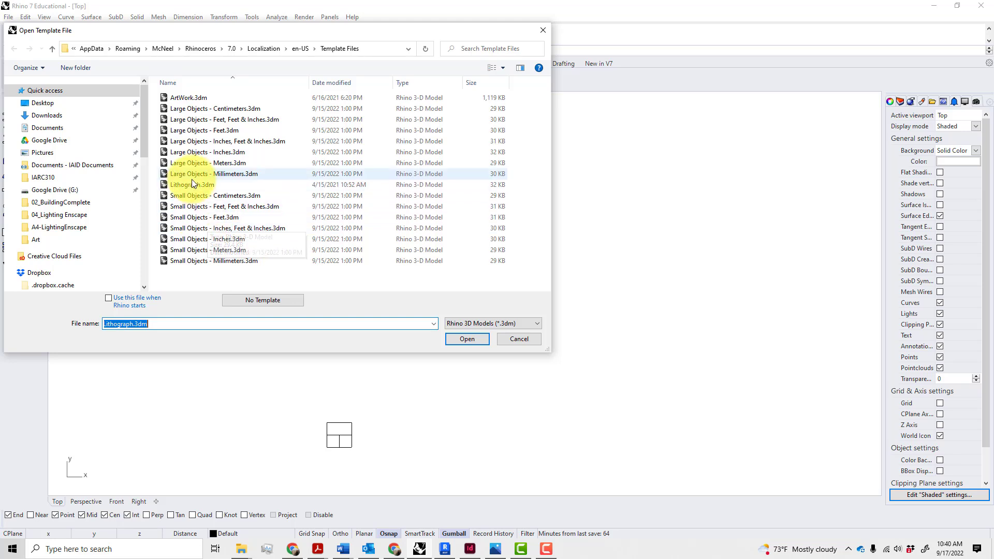
{"action": "left_click", "coordinate": [210, 240]}
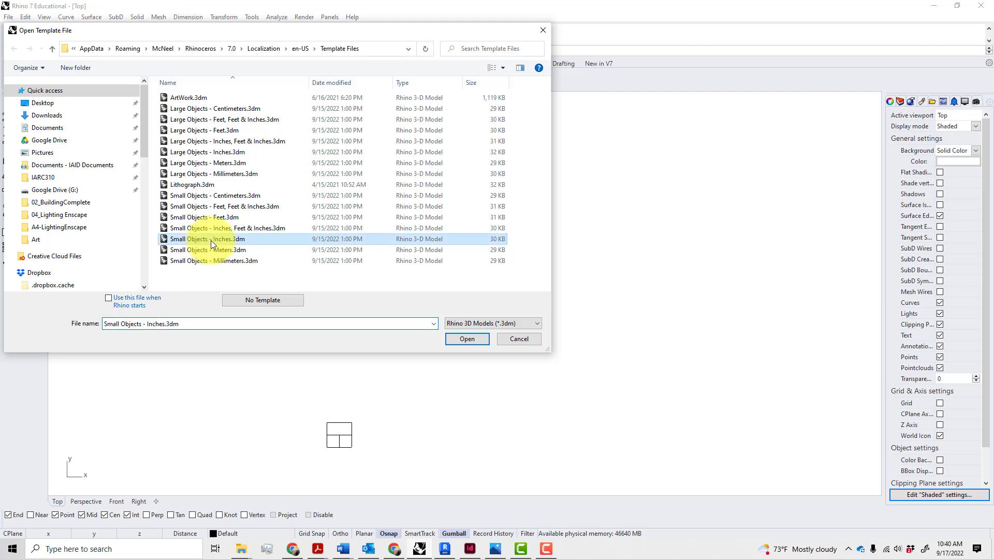
{"action": "left_click", "coordinate": [466, 337]}
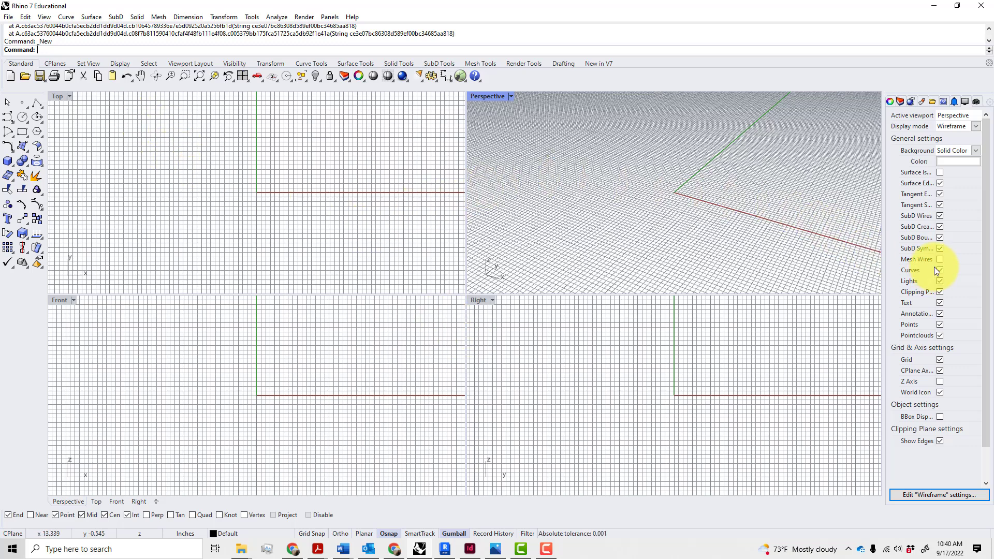
Turn off the grid in the Perspective and Top views and maximize the Top view
{"action": "left_click", "coordinate": [940, 361]}
{"action": "left_click", "coordinate": [436, 185]}
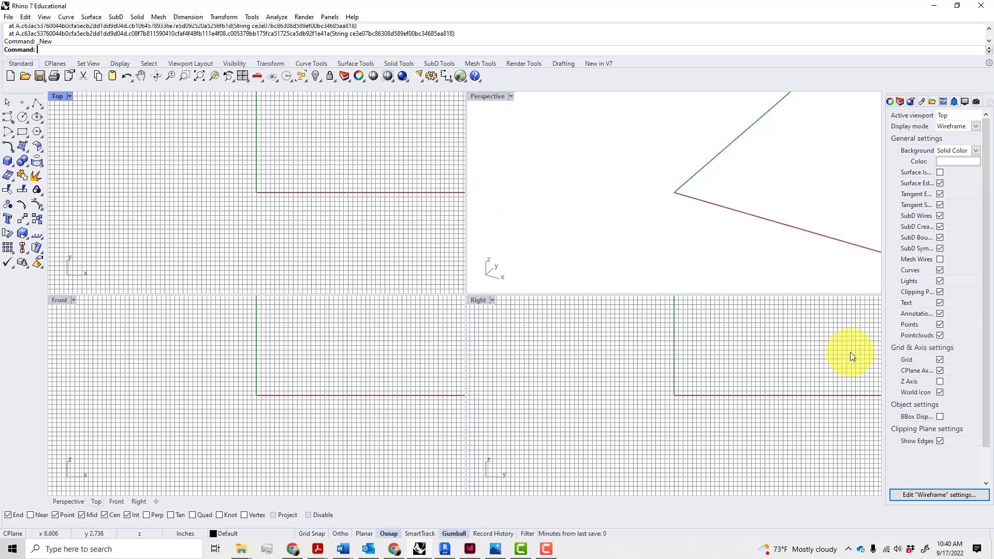
{"action": "left_click", "coordinate": [940, 360]}
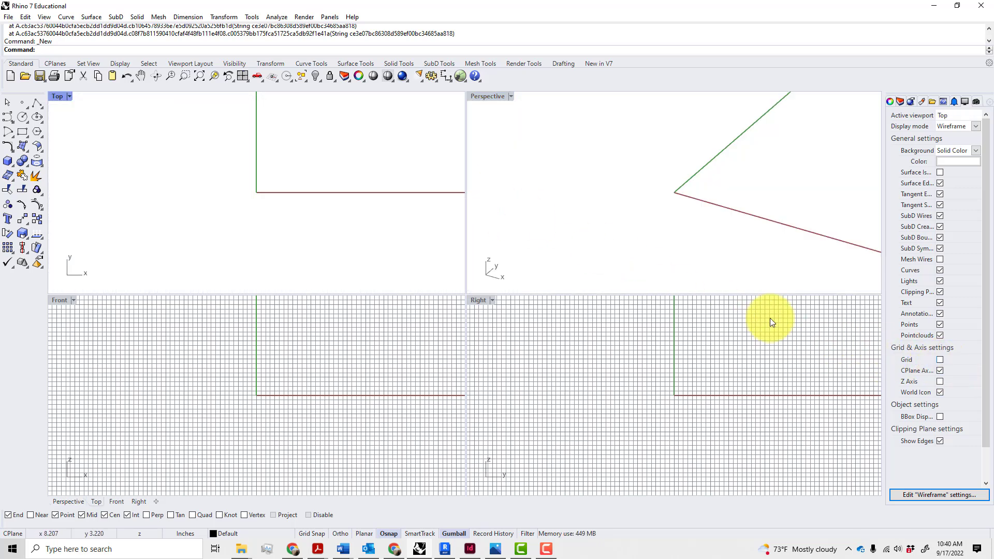
{"action": "double_click", "coordinate": [62, 97]}
Pan the Top view, then shrink the Rhino window and move the photo viewer left
{"action": "right_click_drag", "start_coordinate": [413, 191], "coordinate": [311, 324]}
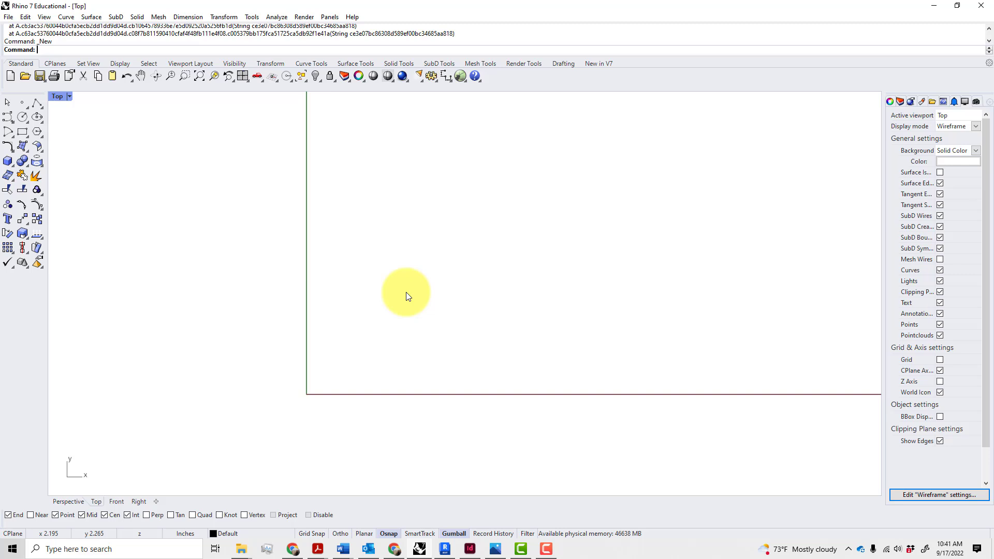
{"action": "scroll", "coordinate": [412, 292], "scroll_direction": "down", "scroll_amount": 3}
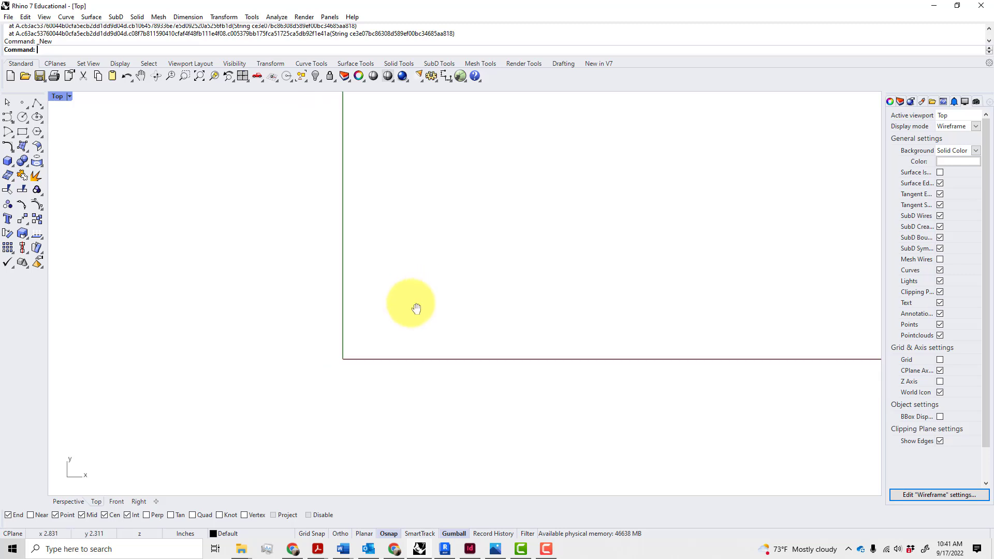
{"action": "right_click_drag", "start_coordinate": [410, 303], "coordinate": [341, 335]}
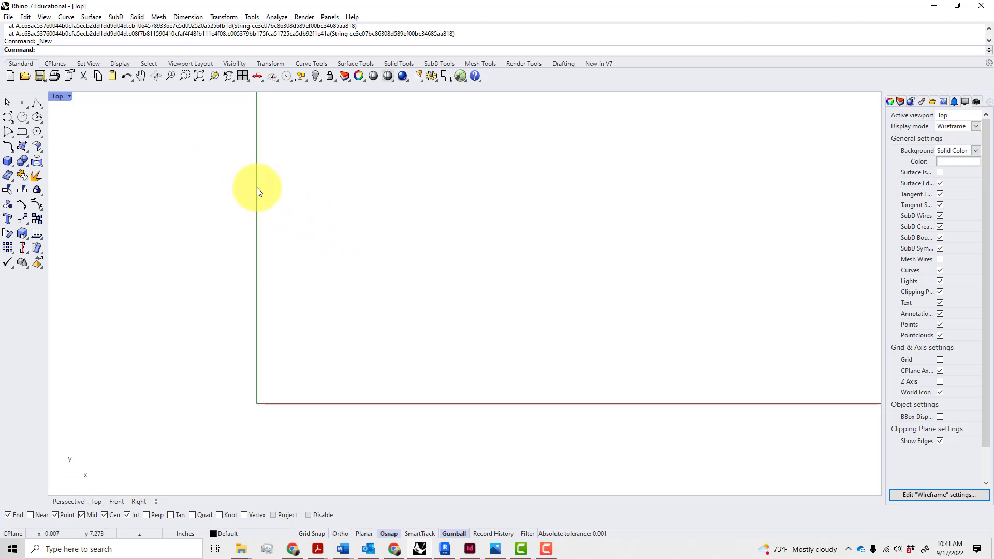
{"action": "scroll", "coordinate": [258, 207], "scroll_direction": "down", "scroll_amount": 3}
{"action": "scroll", "coordinate": [284, 316], "scroll_direction": "up", "scroll_amount": 1}
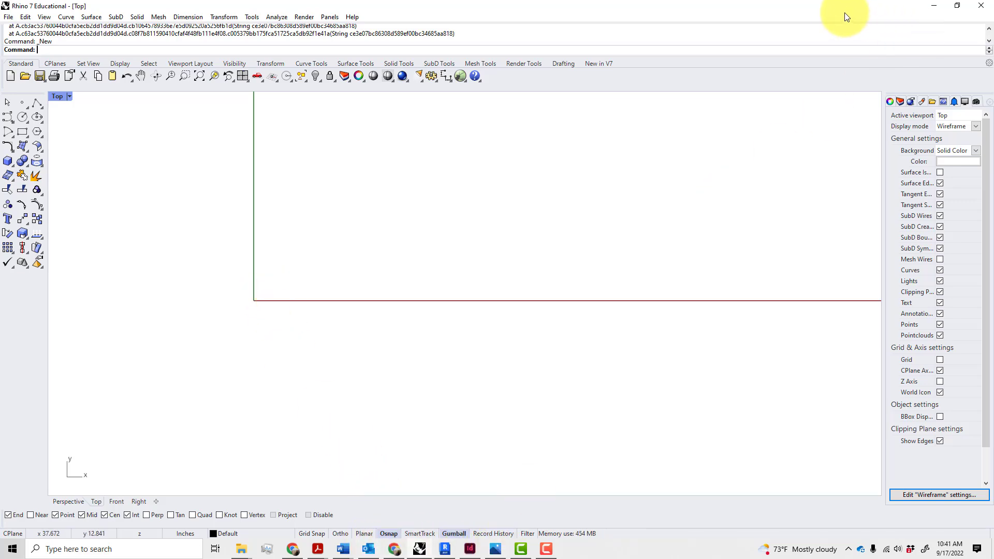
{"action": "left_click_drag", "start_coordinate": [758, 6], "coordinate": [762, 50]}
{"action": "left_click_drag", "start_coordinate": [358, 38], "coordinate": [61, 29]}
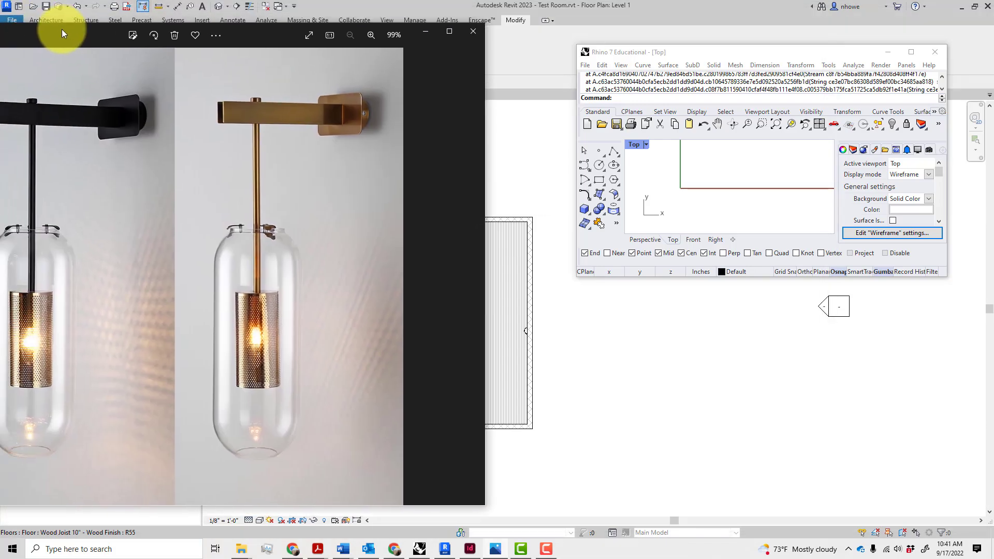
Tile the photo viewer and Rhino side by side, widen Rhino, and recentre the Top view
{"action": "key", "text": "super+Left"}
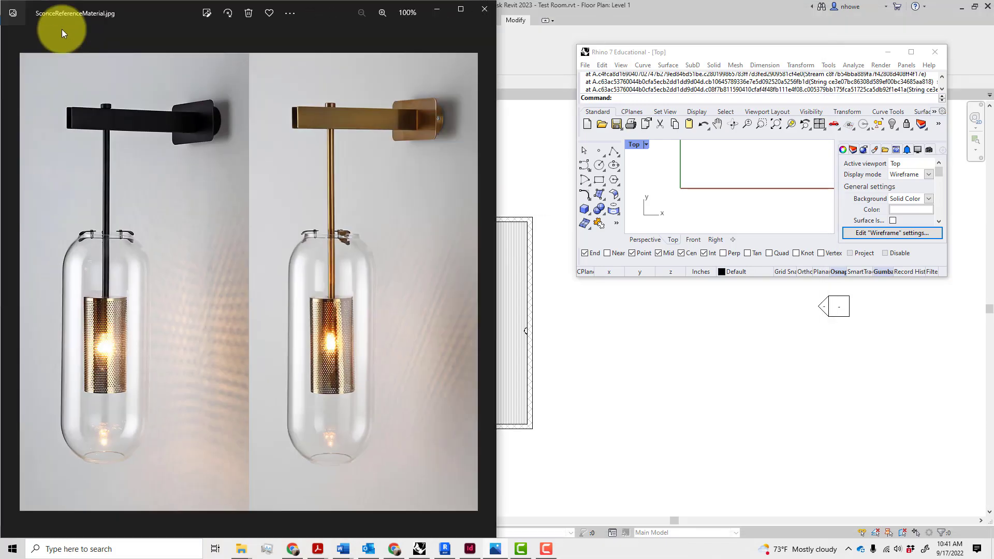
{"action": "left_click", "coordinate": [528, 96]}
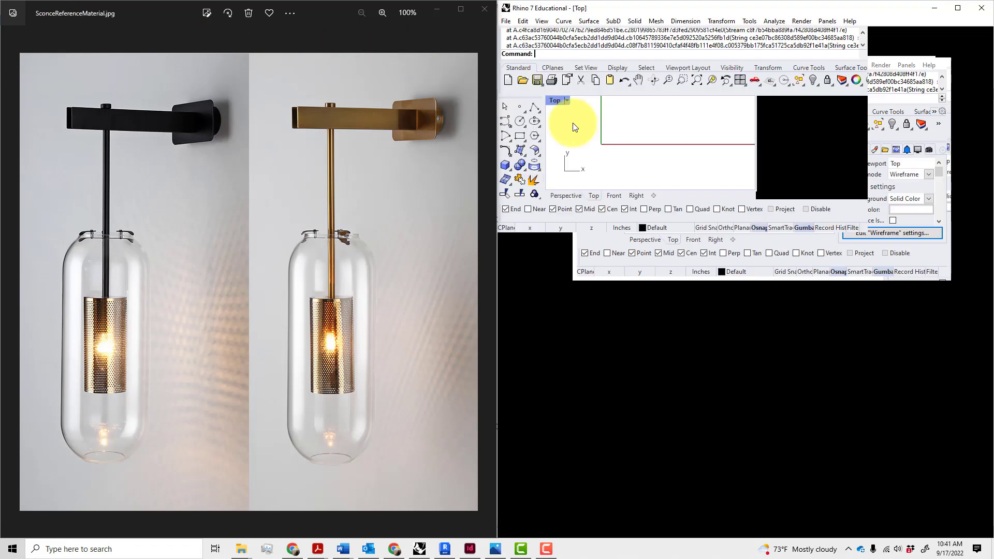
{"action": "left_click_drag", "start_coordinate": [453, 133], "coordinate": [246, 160]}
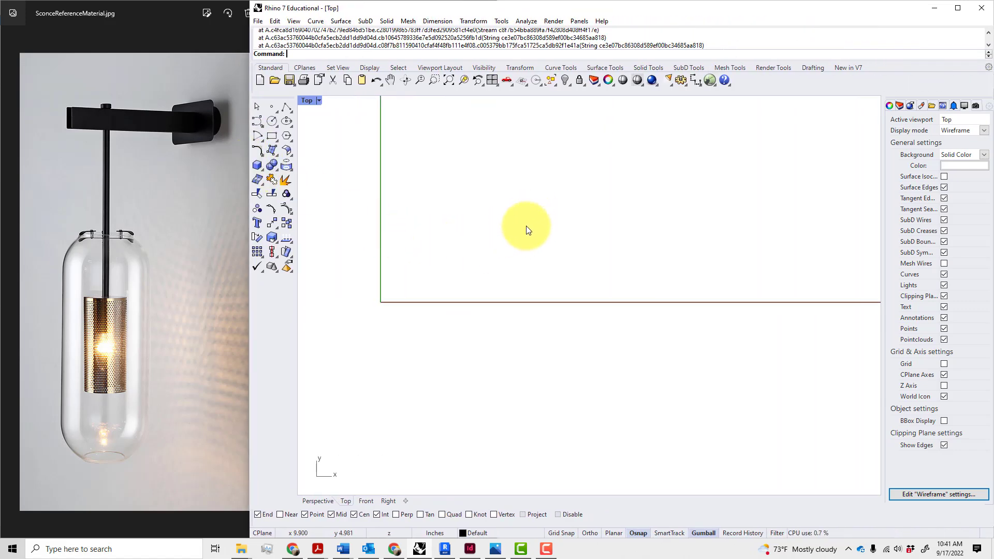
{"action": "right_click_drag", "start_coordinate": [504, 303], "coordinate": [568, 332]}
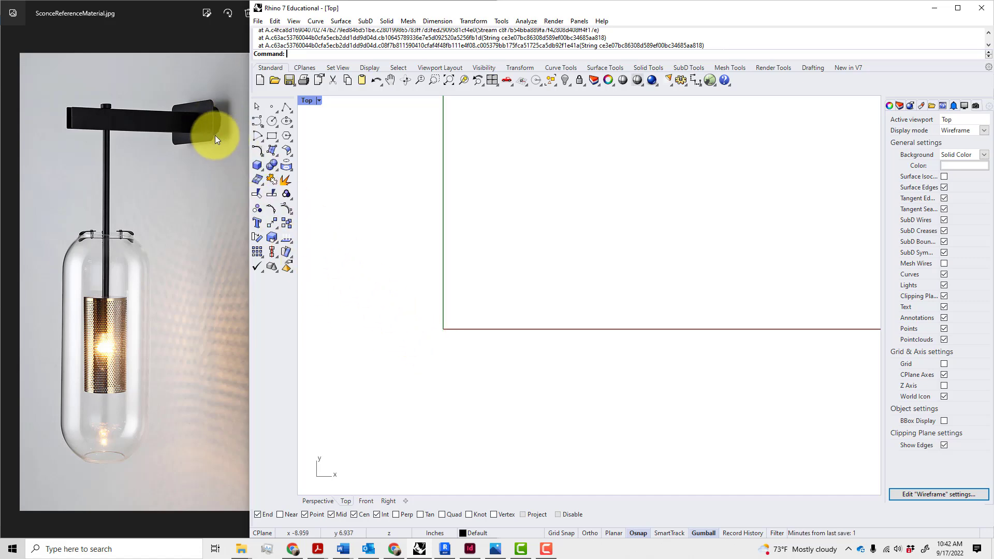
{"action": "scroll", "coordinate": [216, 135], "scroll_direction": "up", "scroll_amount": 2}
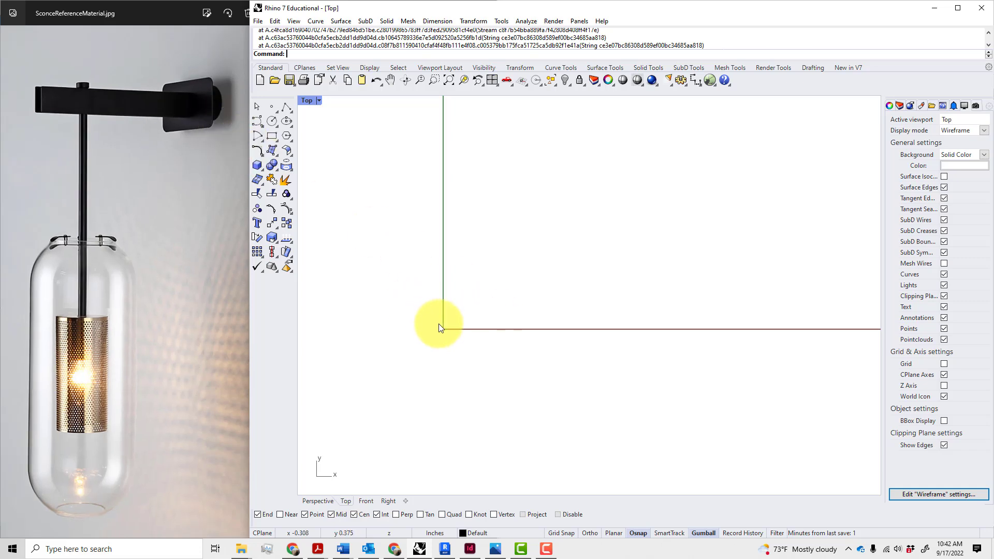
{"action": "right_click_drag", "start_coordinate": [444, 326], "coordinate": [449, 337]}
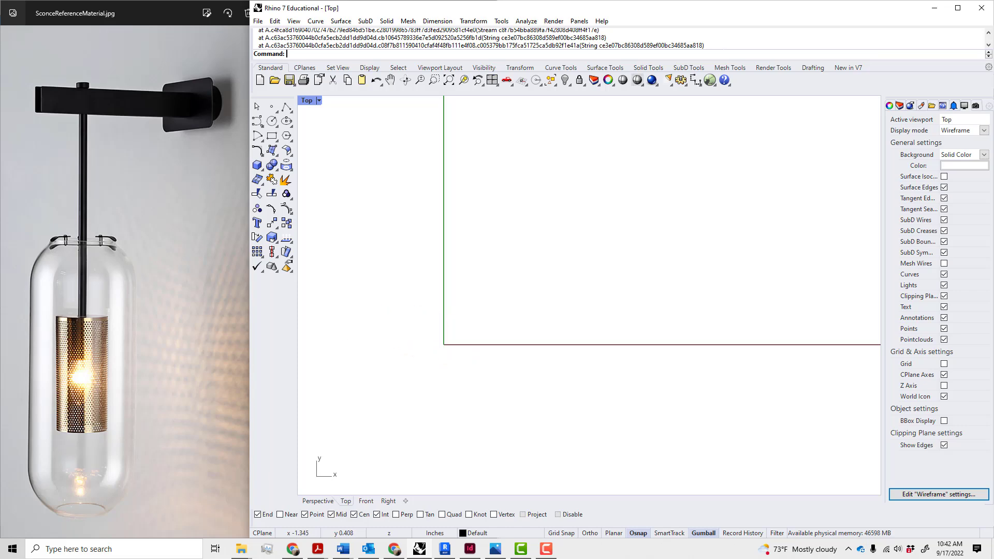
{"action": "left_click", "coordinate": [31, 23]}
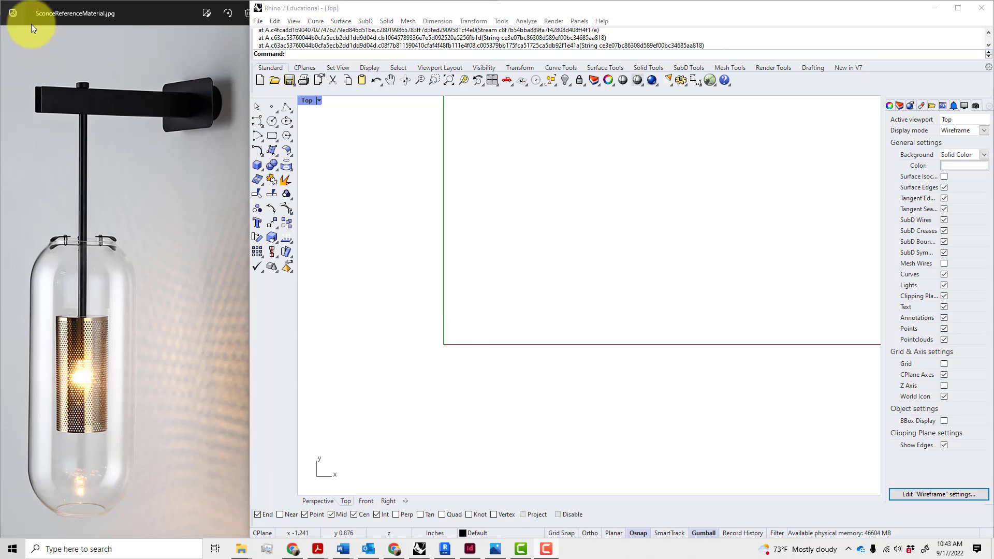
Switch to the Front view and hide its grid
{"action": "left_click", "coordinate": [369, 502]}
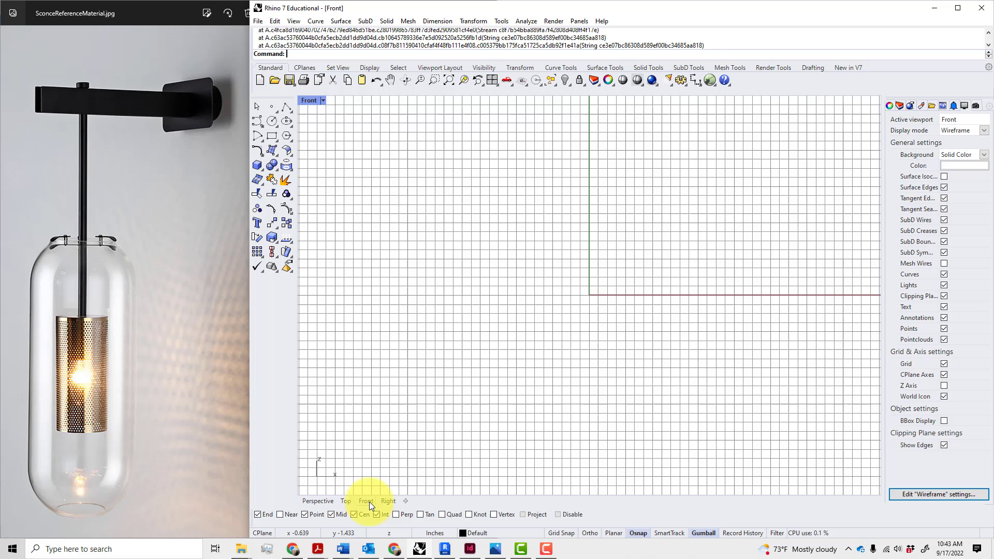
{"action": "left_click", "coordinate": [944, 329]}
{"action": "left_click", "coordinate": [944, 364]}
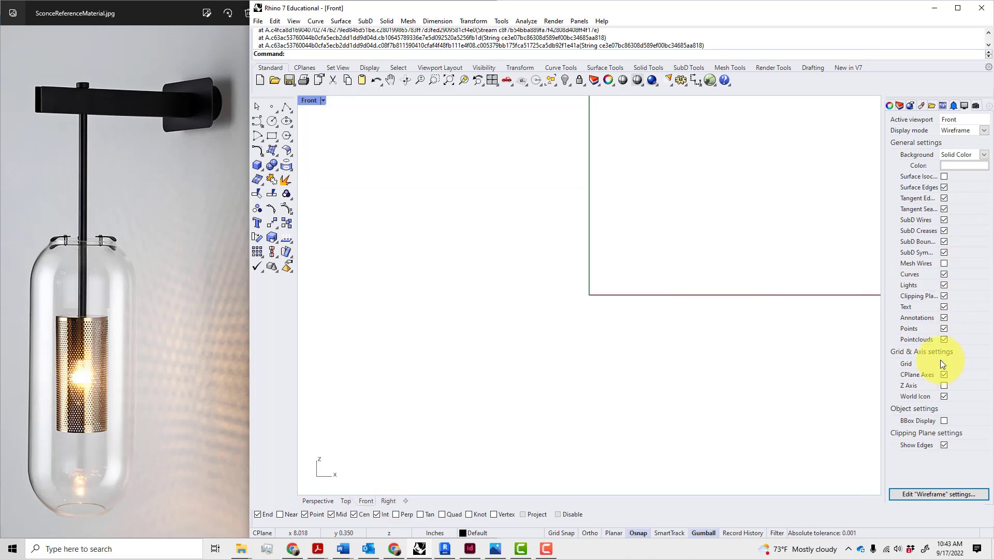
Draw a 4 by 2.5 inch rectangle centred at the origin 0,0
{"action": "left_click", "coordinate": [272, 136]}
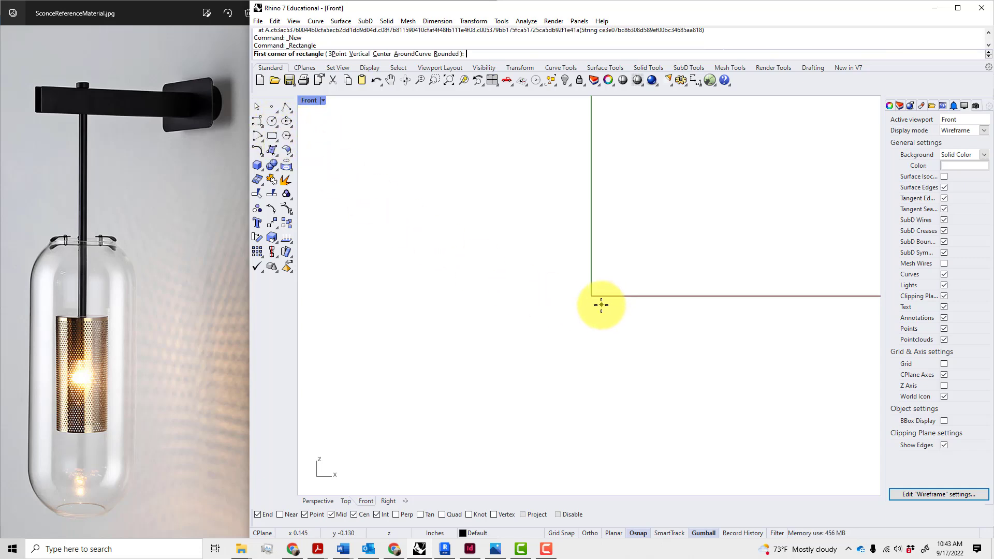
{"action": "left_click", "coordinate": [377, 55]}
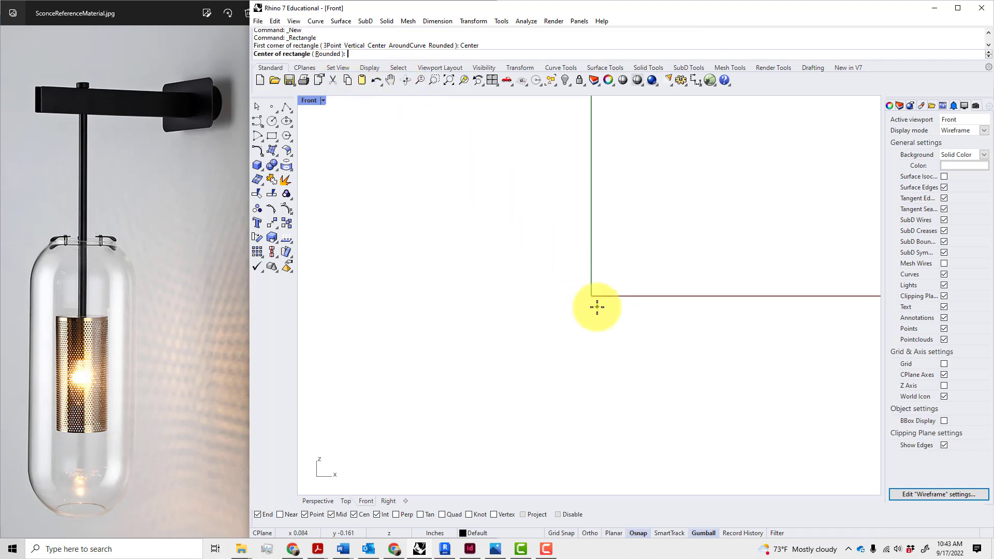
{"action": "type", "text": "0,0"}
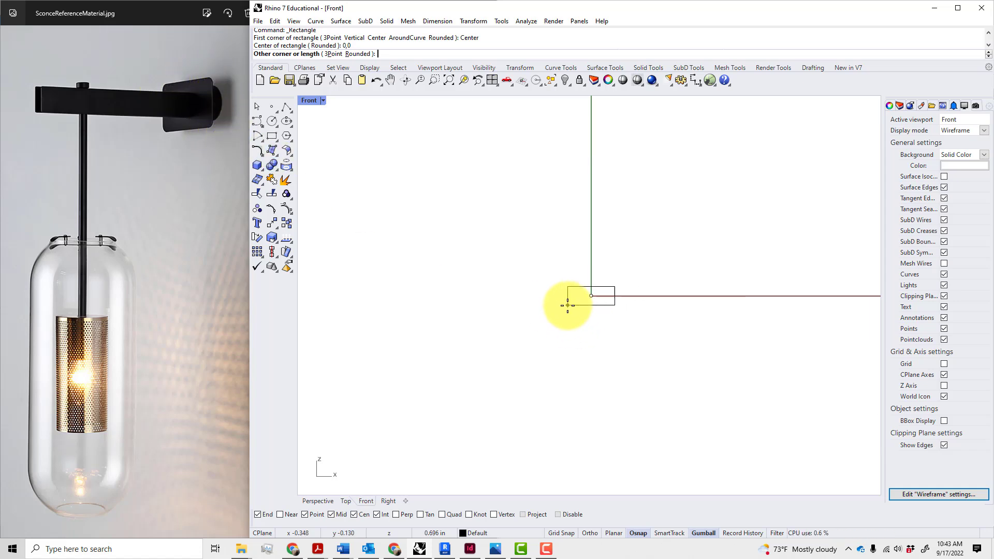
{"action": "scroll", "coordinate": [572, 303], "scroll_direction": "up", "scroll_amount": 8}
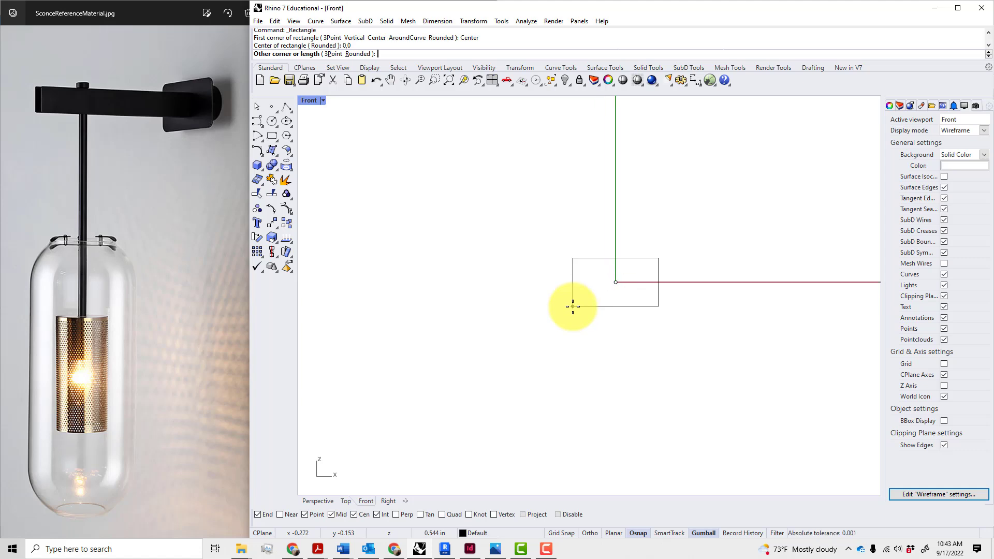
{"action": "type", "text": "4"}
{"action": "key", "text": "Return"}
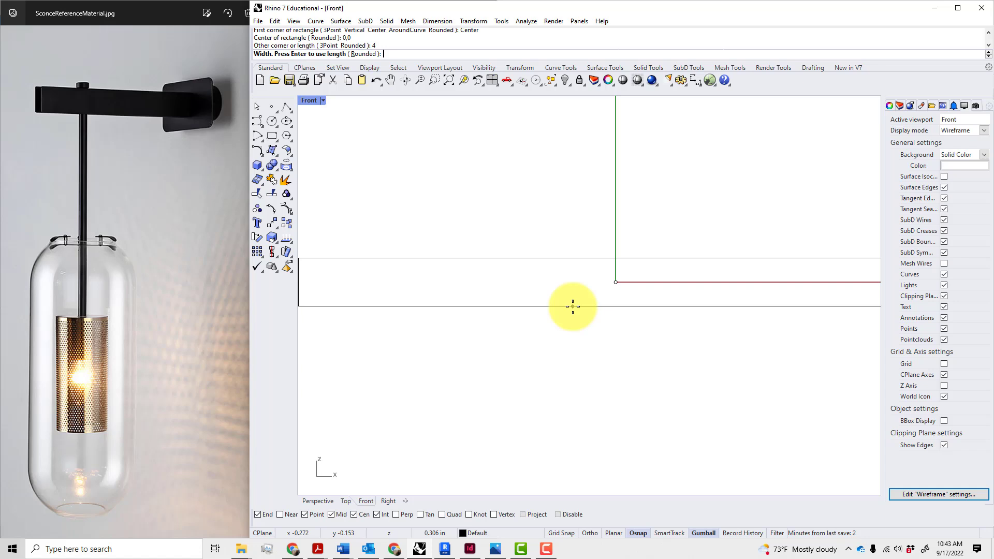
{"action": "type", "text": "2.5"}
{"action": "key", "text": "Return"}
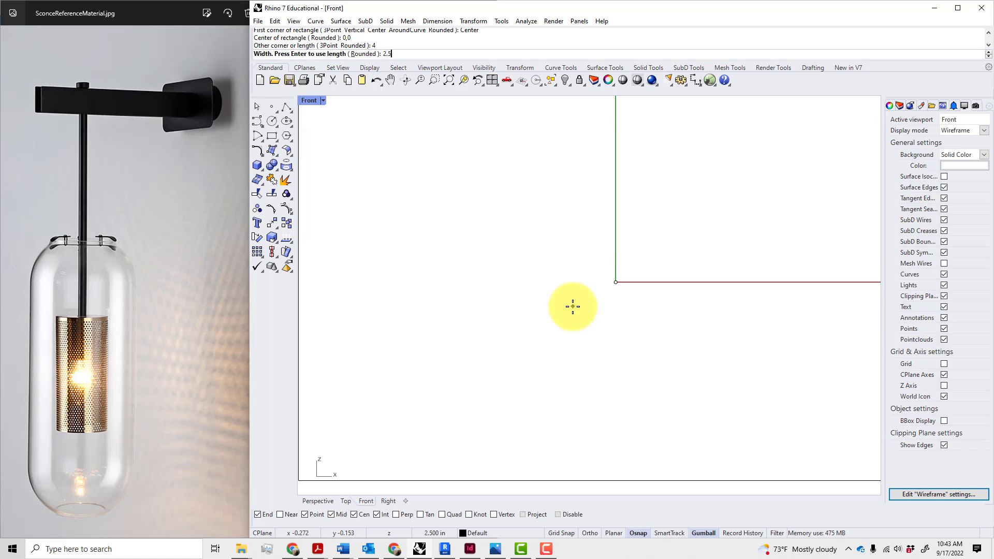
{"action": "scroll", "coordinate": [573, 307], "scroll_direction": "down", "scroll_amount": 4}
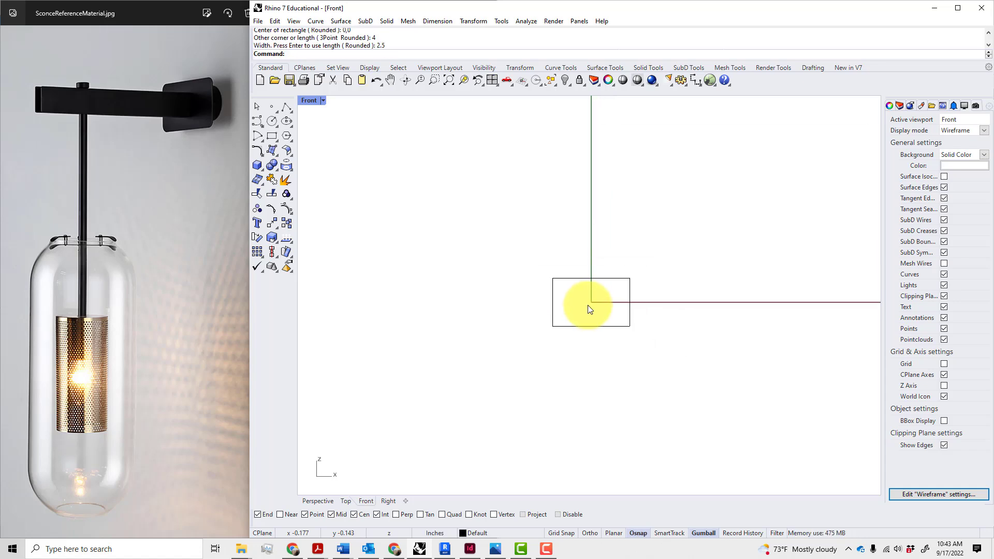
Measure the rectangle's left side with Distance, confirming the 2.5-inch height
{"action": "type", "text": "Distance"}
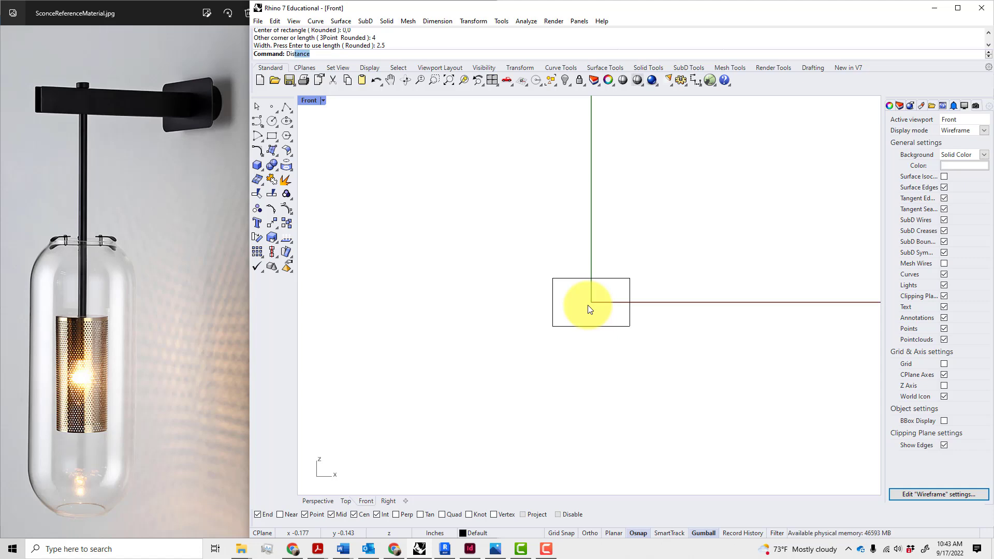
{"action": "key", "text": "Return"}
{"action": "left_click", "coordinate": [553, 278]}
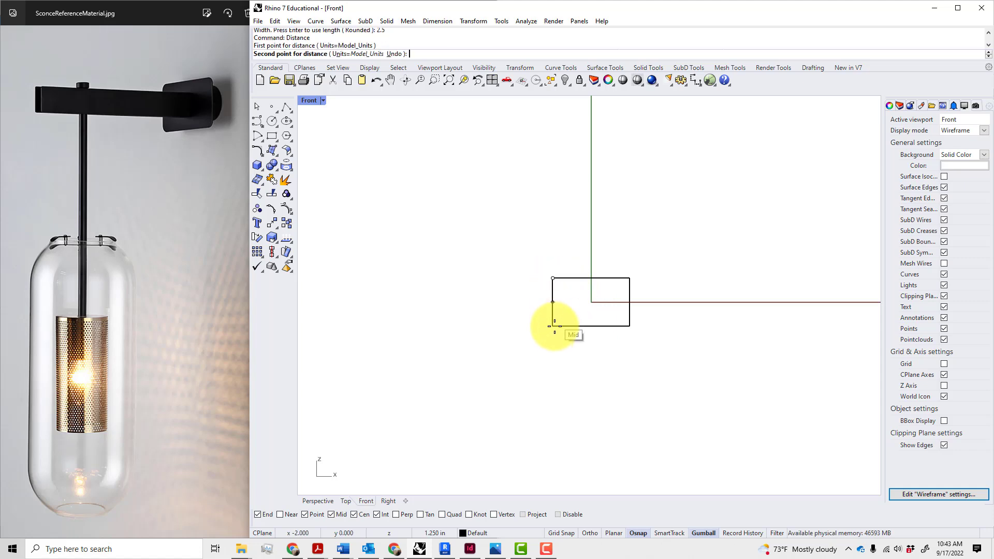
{"action": "left_click", "coordinate": [553, 326]}
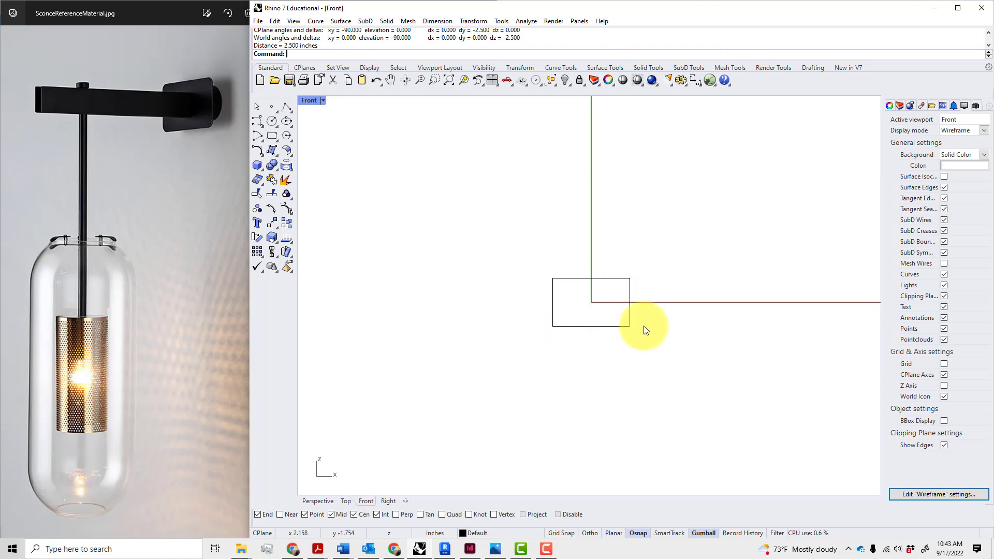
{"action": "scroll", "coordinate": [644, 319], "scroll_direction": "up", "scroll_amount": 4}
{"action": "right_click_drag", "start_coordinate": [659, 376], "coordinate": [636, 394]}
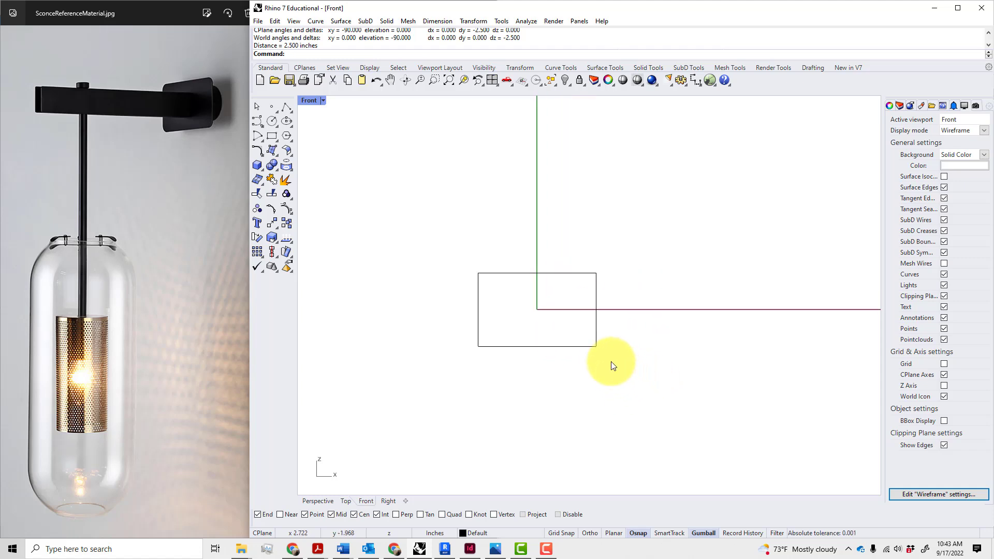
Select the rectangle and try the Fill command, then cancel it
{"action": "left_click", "coordinate": [597, 340]}
{"action": "type", "text": "F"}
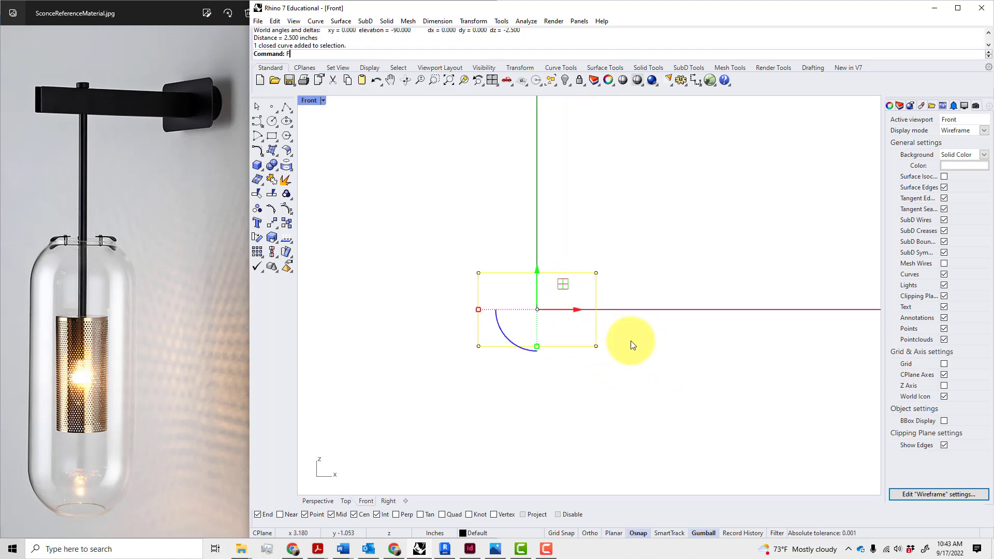
{"action": "type", "text": "ill"}
{"action": "key", "text": "Return"}
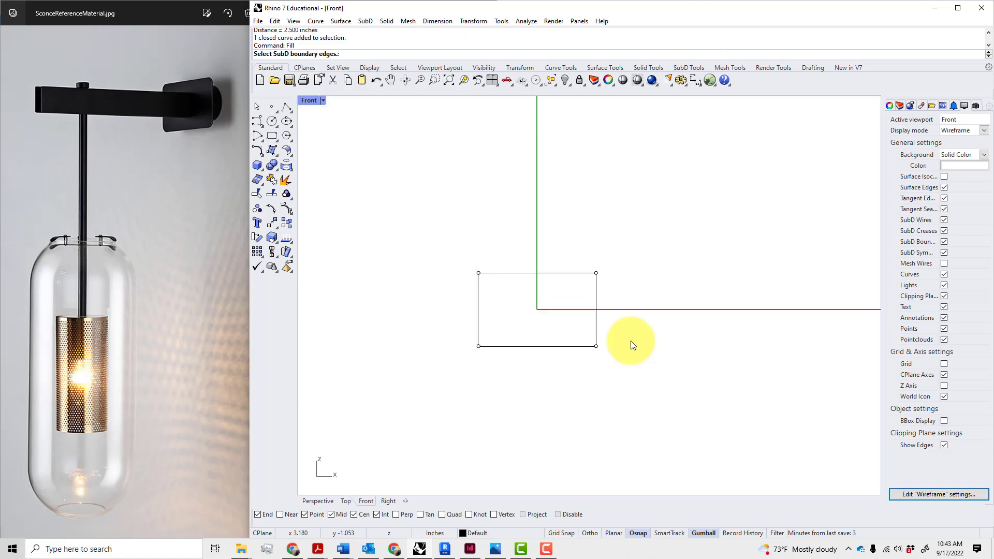
{"action": "key", "text": "Escape"}
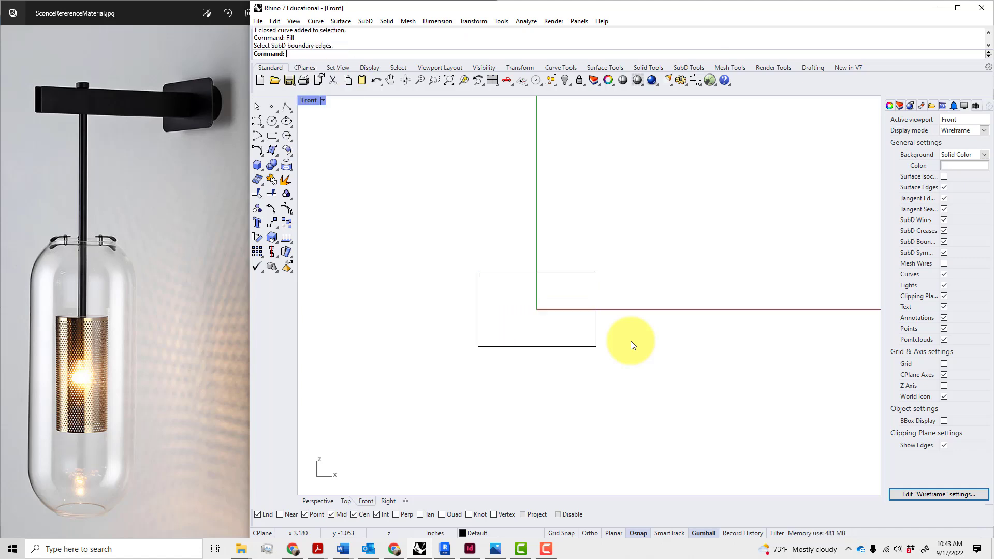
Round the rectangle's corners with 0.25-inch fillets
{"action": "type", "text": "fillet"}
{"action": "key", "text": "Return"}
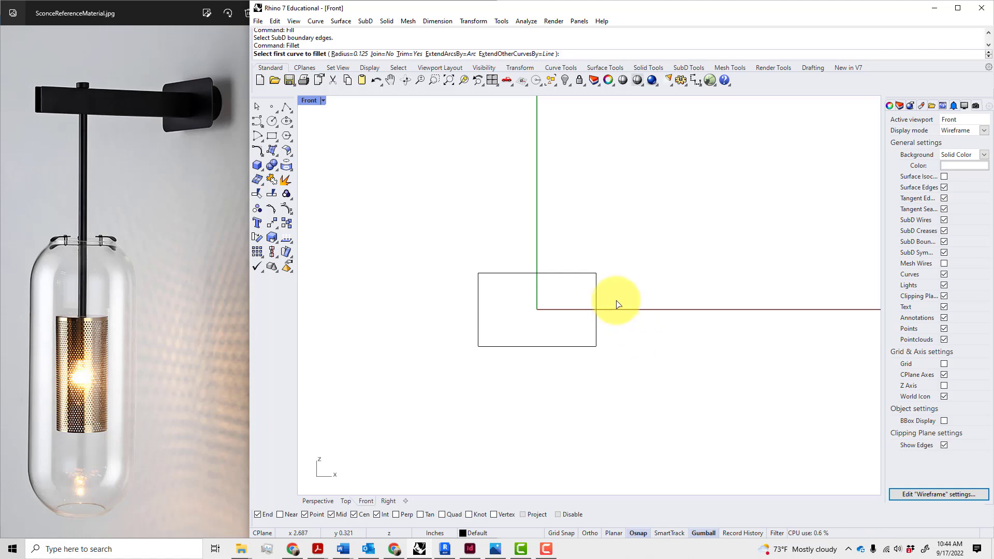
{"action": "type", "text": ".25"}
{"action": "key", "text": "Return"}
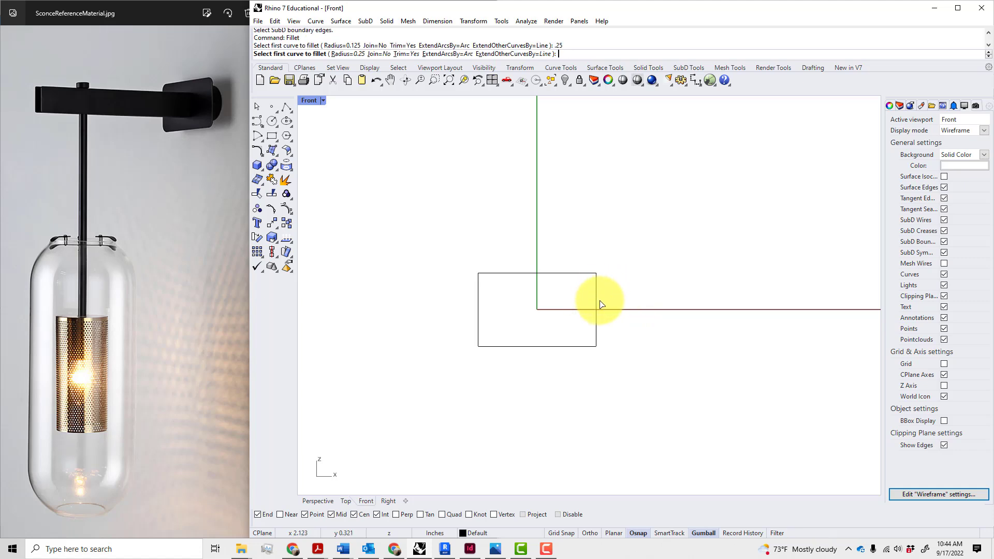
{"action": "left_click", "coordinate": [595, 297]}
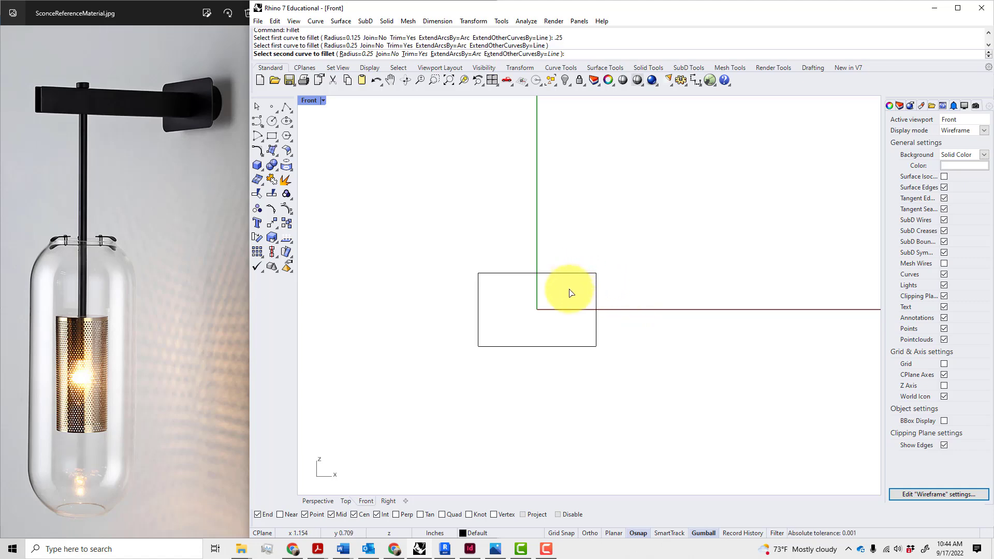
{"action": "left_click", "coordinate": [546, 273]}
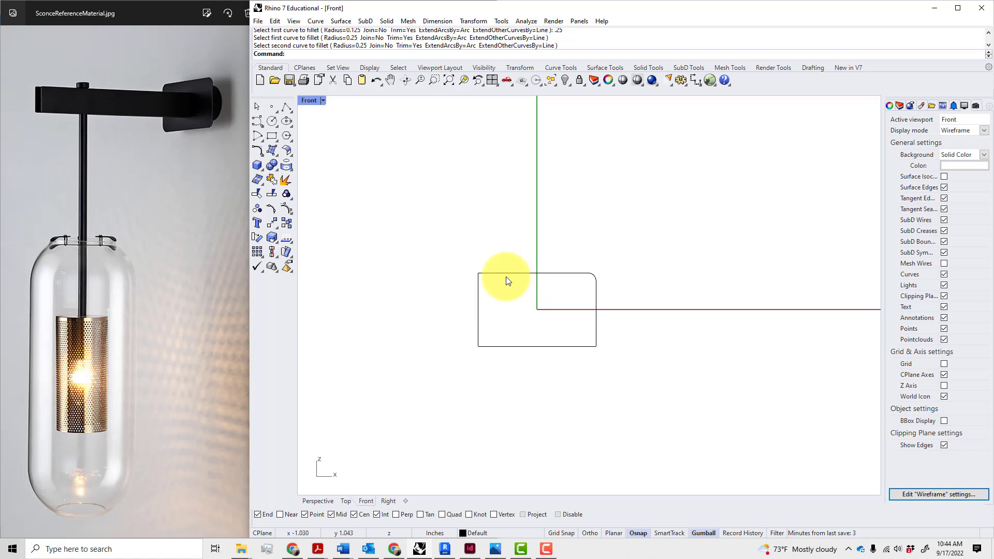
{"action": "right_click", "coordinate": [503, 273]}
{"action": "left_click", "coordinate": [504, 273]}
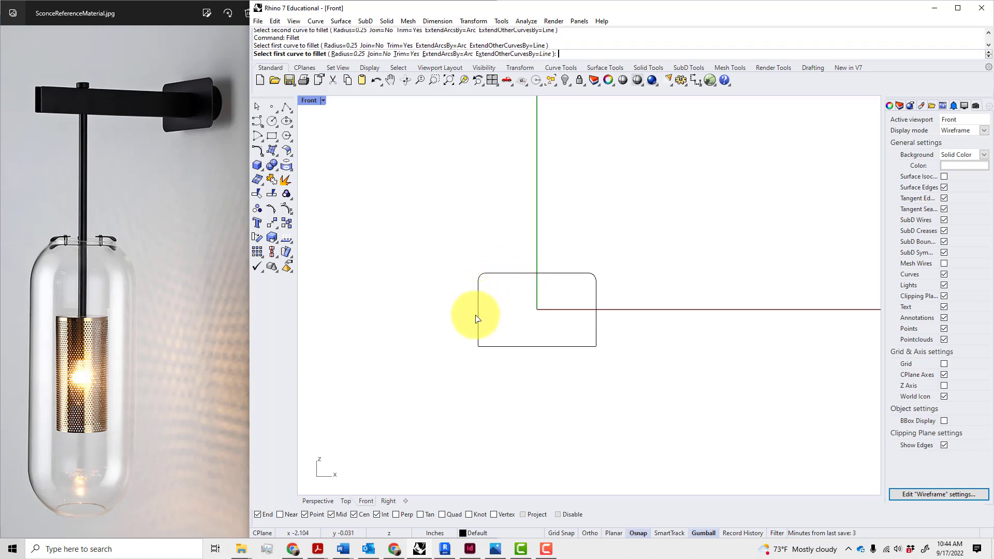
{"action": "left_click", "coordinate": [504, 346]}
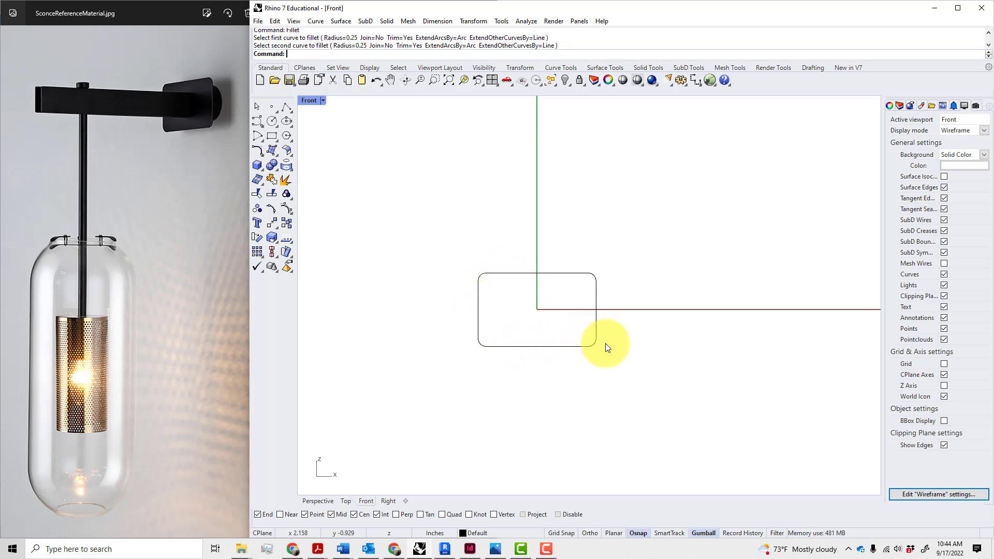
{"action": "right_click_drag", "start_coordinate": [613, 360], "coordinate": [605, 373]}
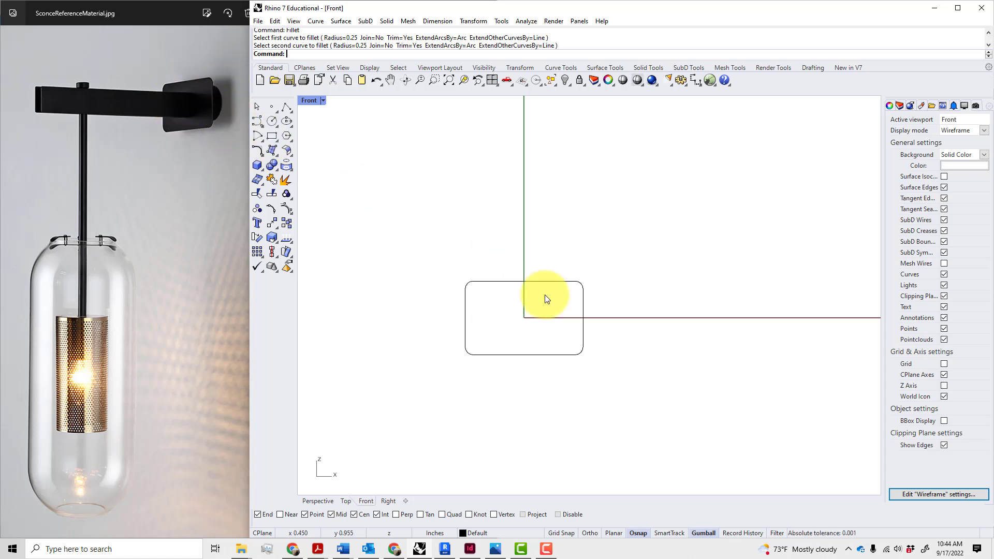
{"action": "right_click_drag", "start_coordinate": [603, 349], "coordinate": [589, 359]}
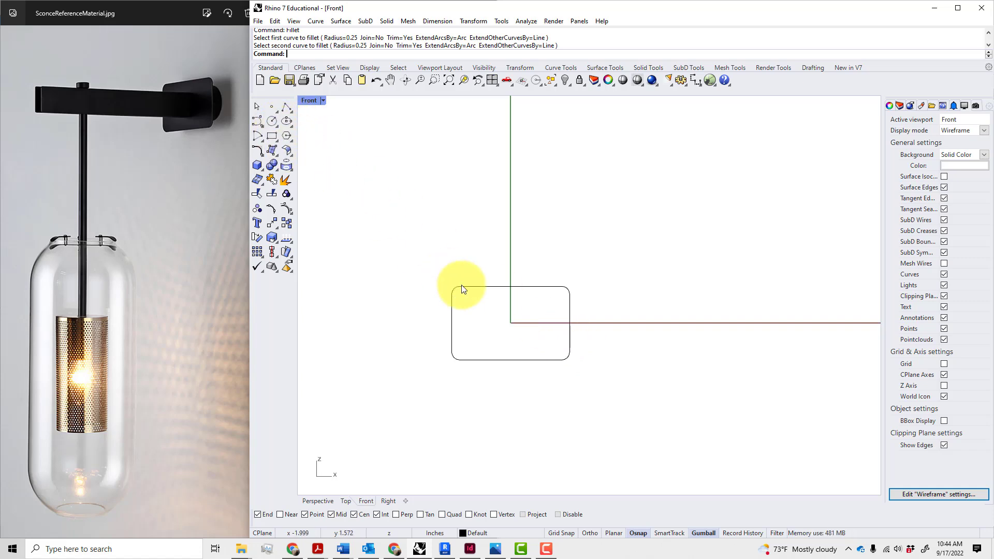
Offset the rounded rectangle 0.5 inch inward to create a sharp-cornered inner rectangle
{"action": "left_click", "coordinate": [516, 289]}
{"action": "type", "text": "Offset"}
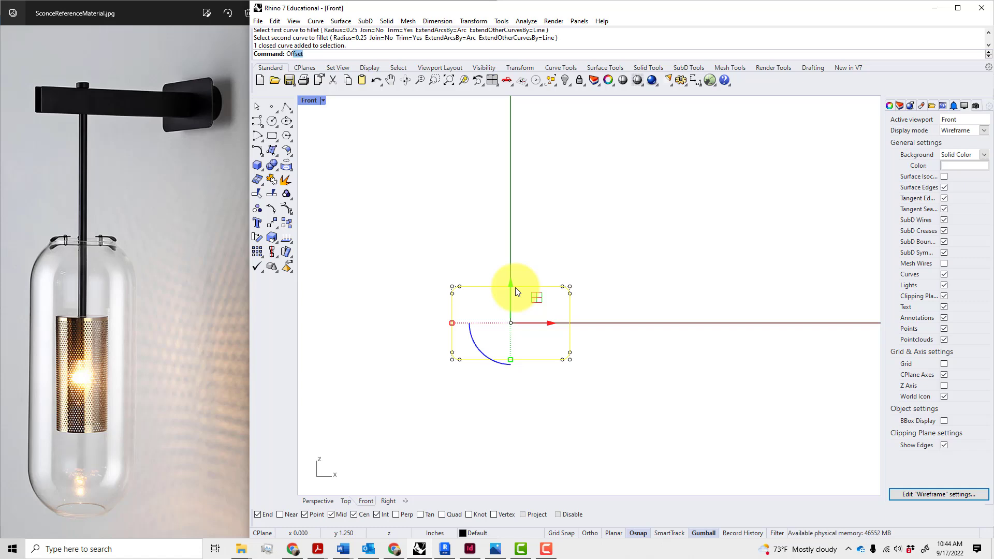
{"action": "key", "text": "Return"}
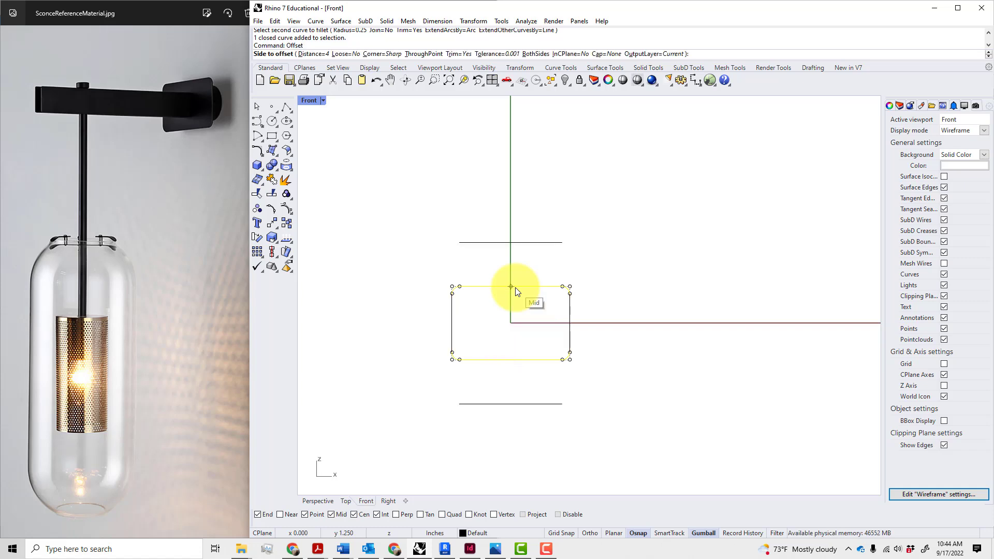
{"action": "type", "text": ".5"}
{"action": "key", "text": "Return"}
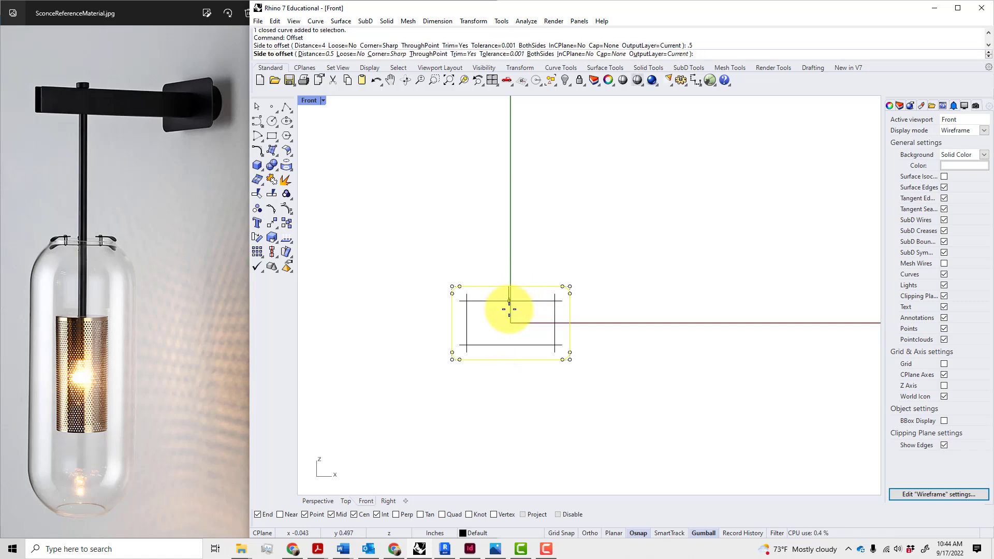
{"action": "left_click", "coordinate": [509, 309]}
{"action": "scroll", "coordinate": [543, 321], "scroll_direction": "up", "scroll_amount": 5}
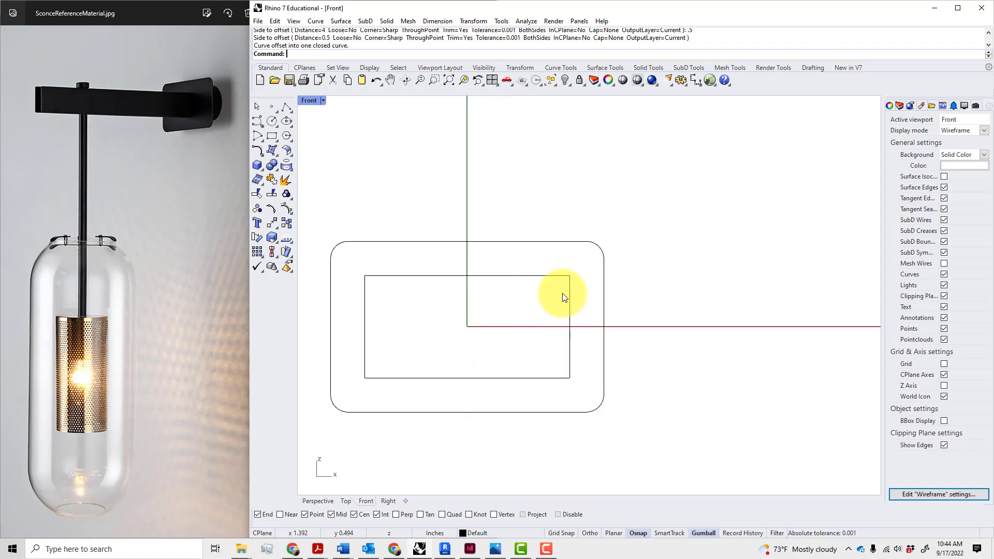
{"action": "type", "text": "Fillet"}
{"action": "key", "text": "Return"}
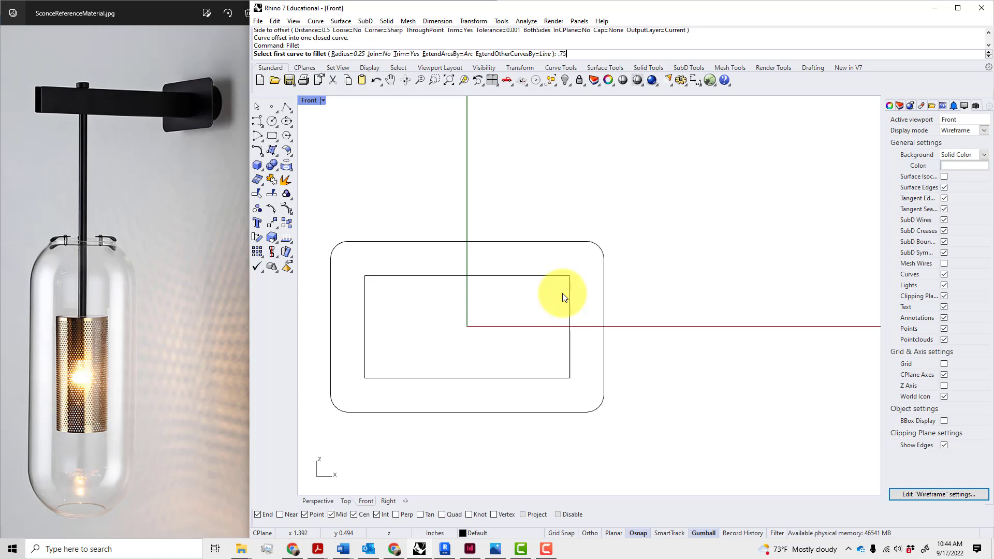
Fillet the inner rectangle's top-right and bottom-right corners with a 0.75 radius
{"action": "type", "text": ".75"}
{"action": "key", "text": "Return"}
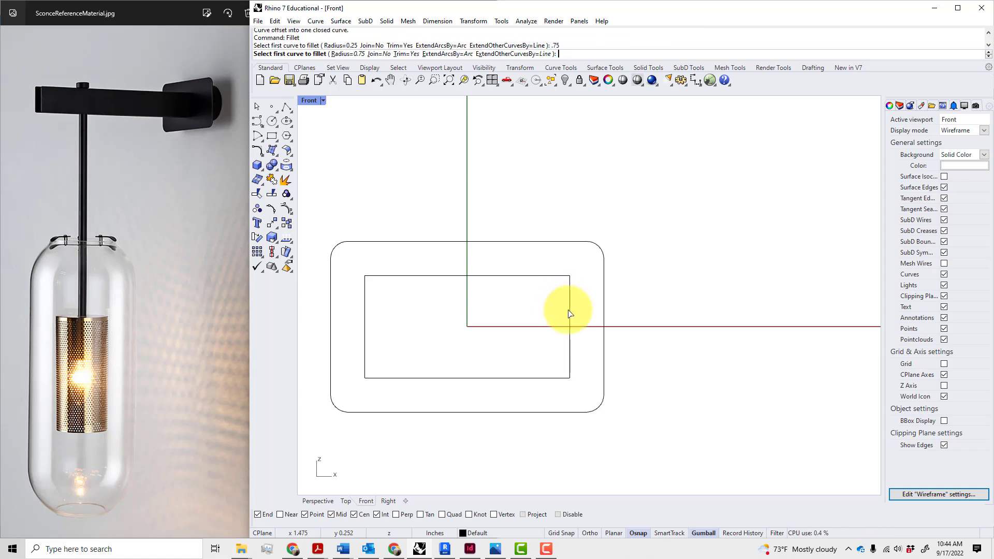
{"action": "left_click", "coordinate": [570, 313]}
{"action": "left_click", "coordinate": [533, 275]}
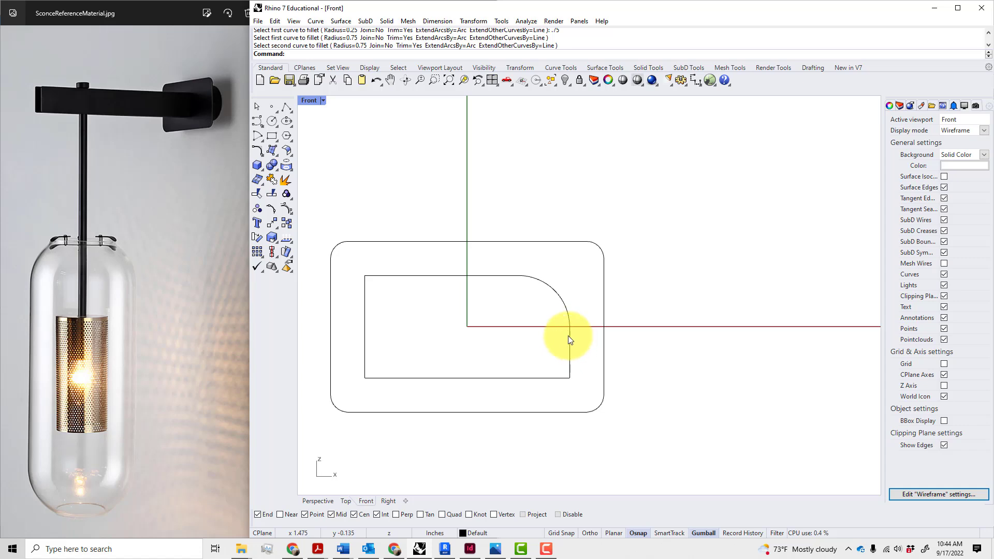
{"action": "left_click", "coordinate": [532, 378]}
{"action": "left_click", "coordinate": [531, 375]}
{"action": "key", "text": "Return"}
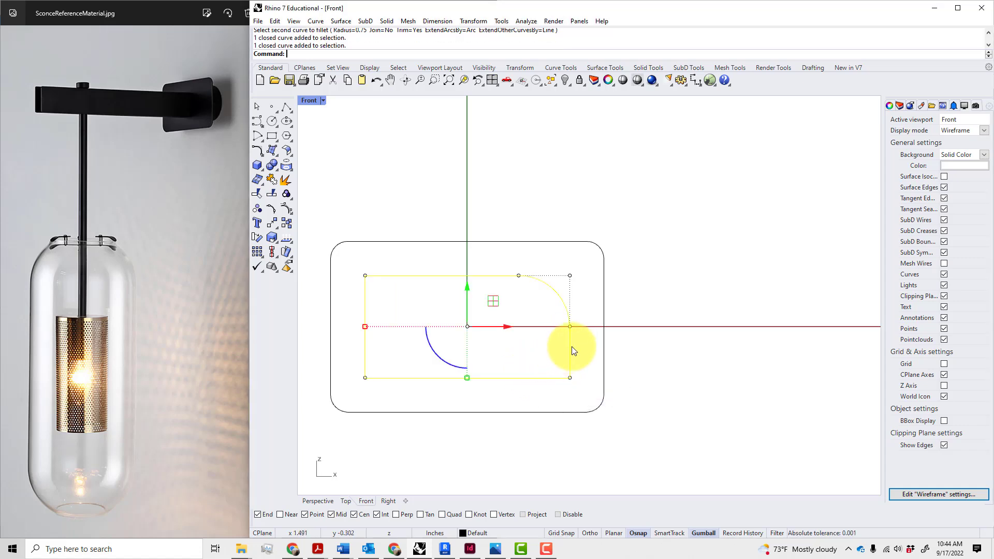
{"action": "key", "text": "Return"}
{"action": "left_click", "coordinate": [564, 350]}
{"action": "left_click", "coordinate": [521, 378]}
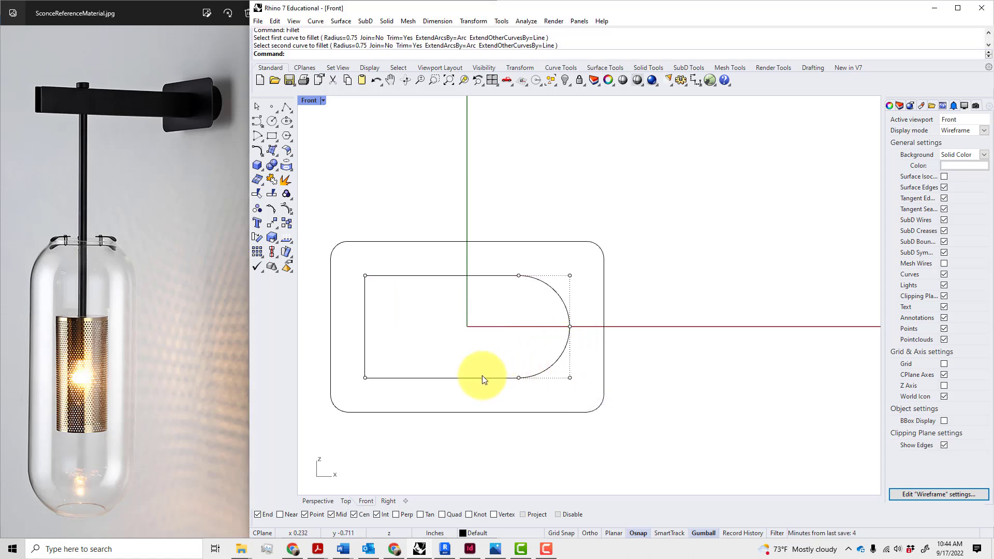
{"action": "left_click", "coordinate": [482, 378]}
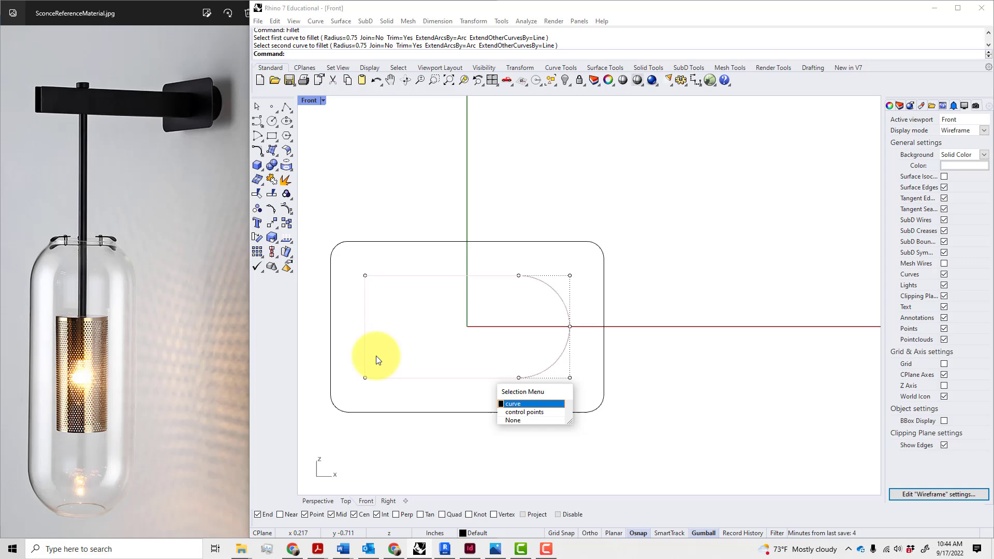
{"action": "left_click", "coordinate": [433, 366]}
Round the inner rectangle's bottom-left and top-left corners at 0.75, completing the pill shape
{"action": "key", "text": "Return"}
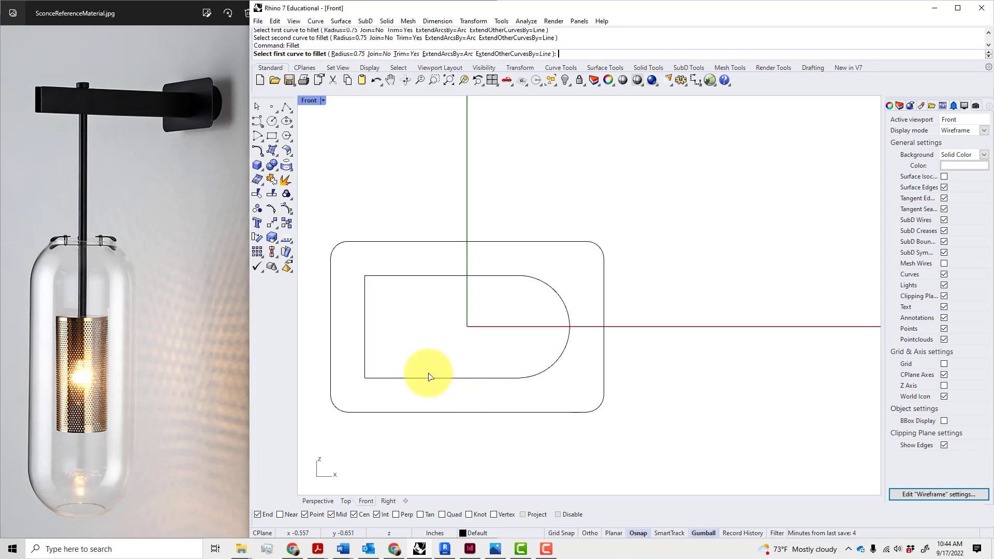
{"action": "left_click", "coordinate": [364, 334]}
{"action": "left_click", "coordinate": [365, 338]}
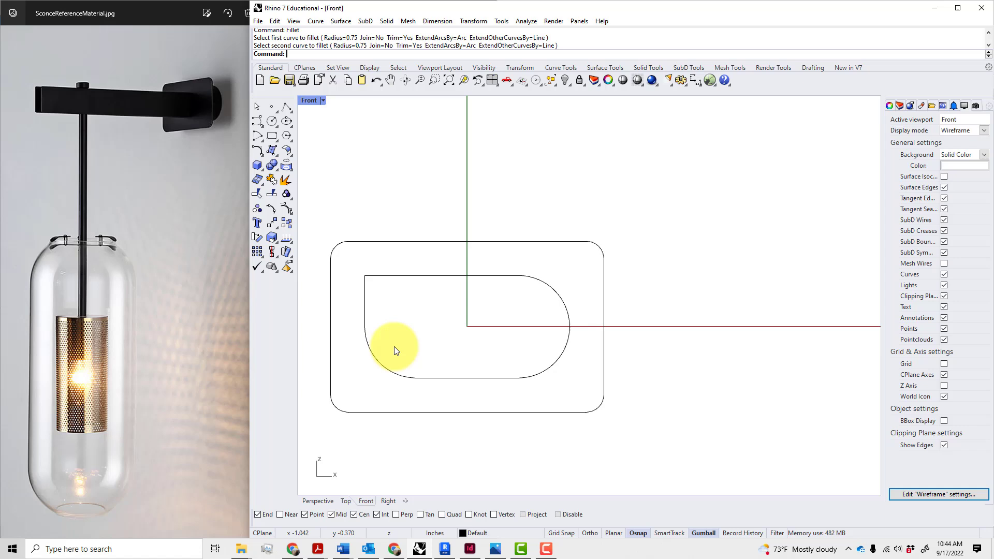
{"action": "key", "text": "Return"}
{"action": "left_click", "coordinate": [362, 315]}
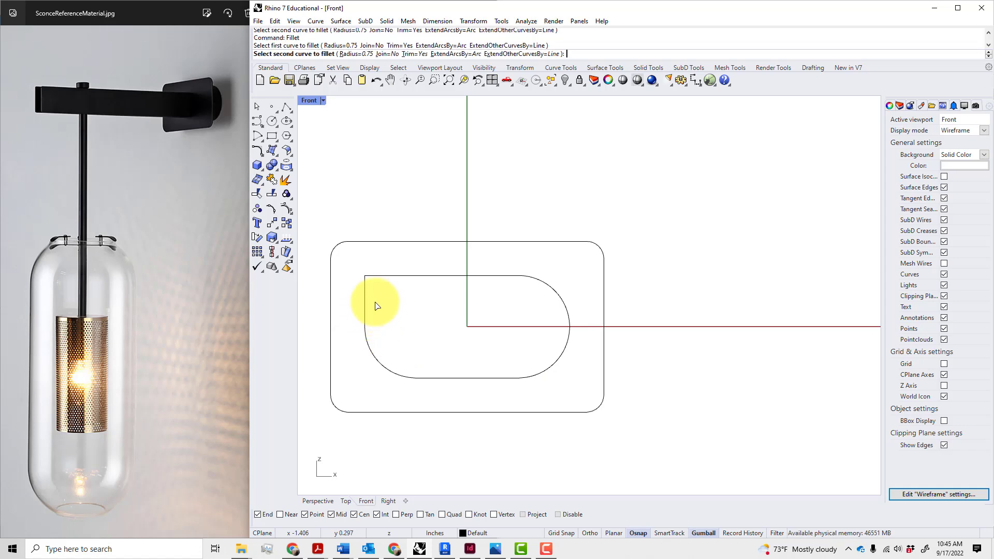
{"action": "left_click", "coordinate": [414, 276]}
{"action": "scroll", "coordinate": [424, 308], "scroll_direction": "down", "scroll_amount": 5}
{"action": "scroll", "coordinate": [461, 356], "scroll_direction": "down", "scroll_amount": 3}
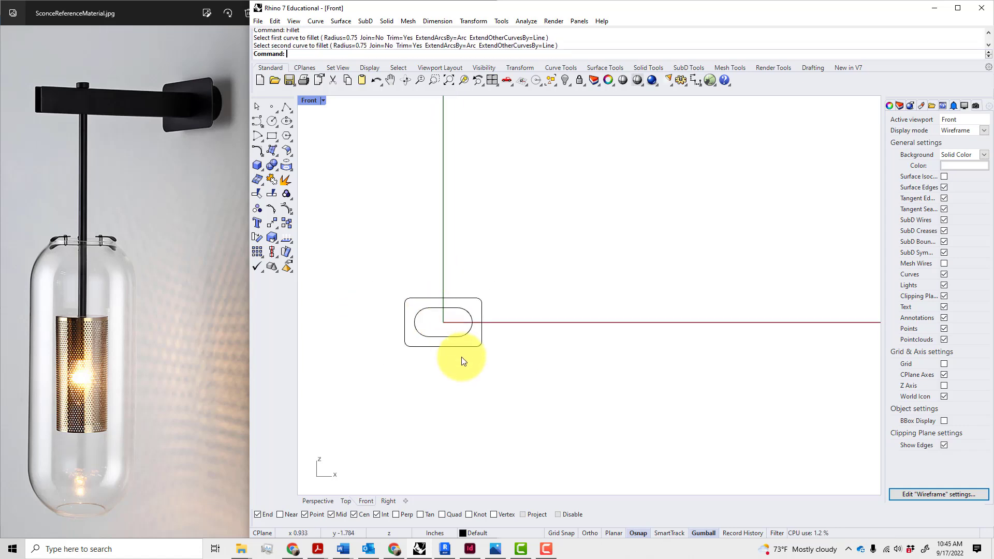
Check the sconce reference photo, then return to Rhino and zoom in on the plate outline
{"action": "left_click", "coordinate": [85, 98]}
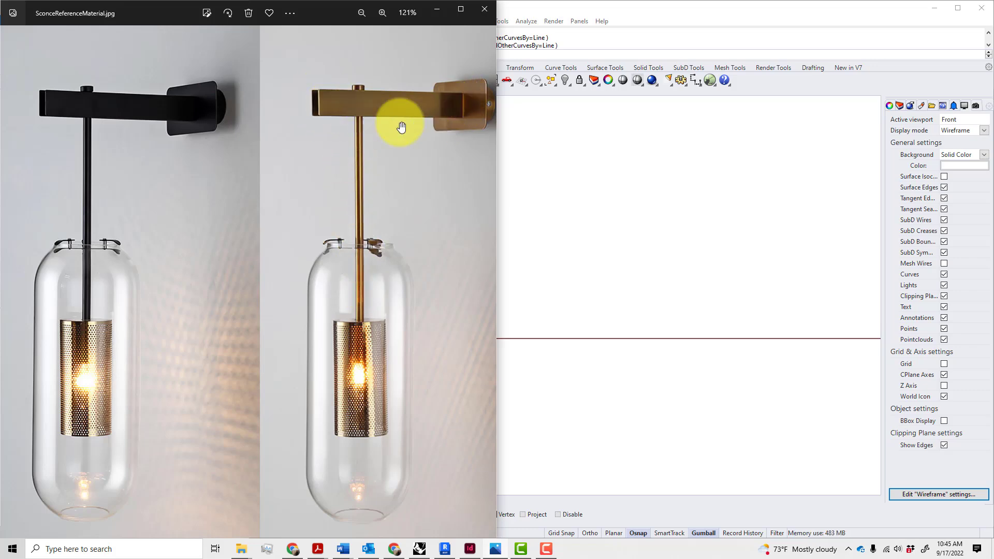
{"action": "left_click", "coordinate": [585, 227]}
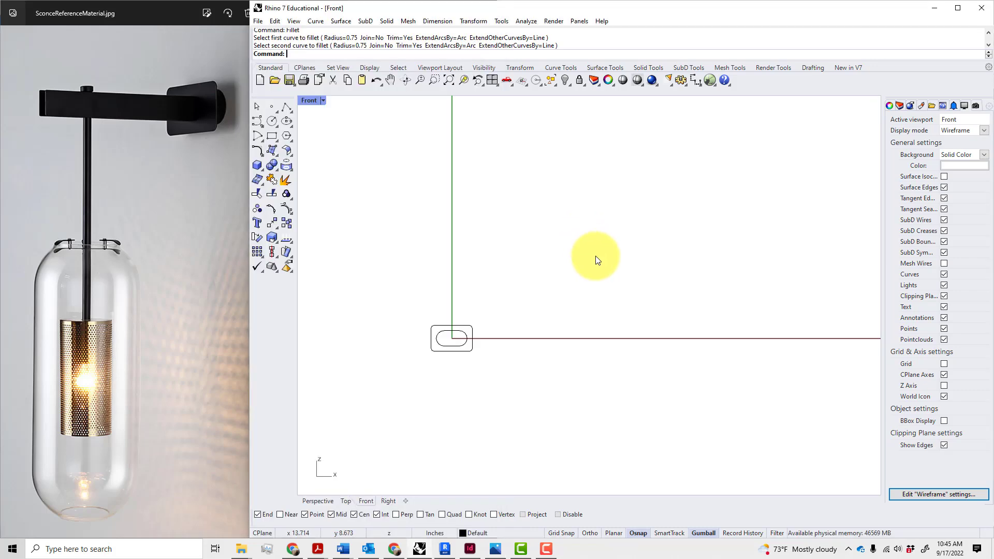
{"action": "scroll", "coordinate": [466, 354], "scroll_direction": "up", "scroll_amount": 3}
{"action": "scroll", "coordinate": [462, 355], "scroll_direction": "up", "scroll_amount": 2}
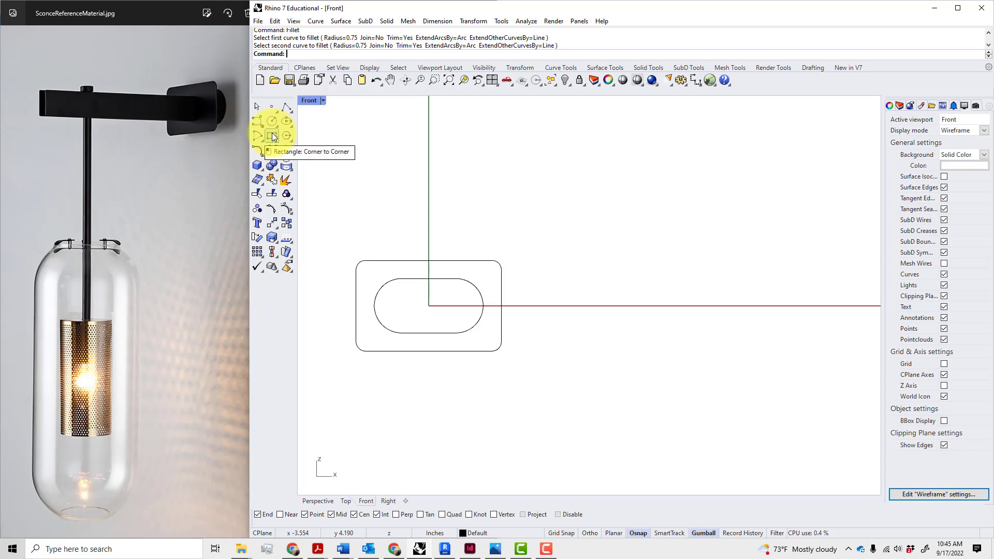
Draw a vertical polyline from the capsule's top midpoint to its bottom midpoint
{"action": "type", "text": "L"}
{"action": "key", "text": "Return"}
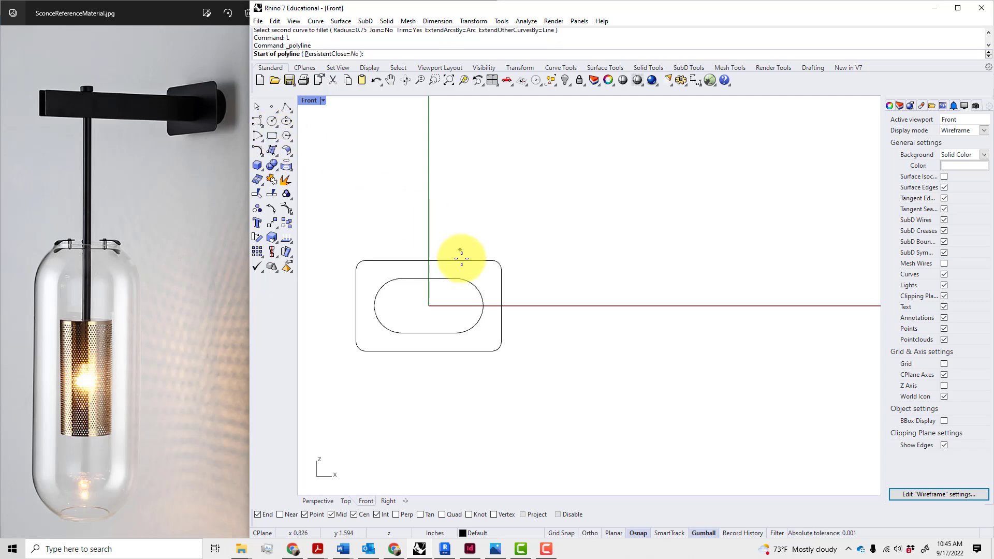
{"action": "left_click", "coordinate": [428, 279]}
{"action": "left_click", "coordinate": [428, 332]}
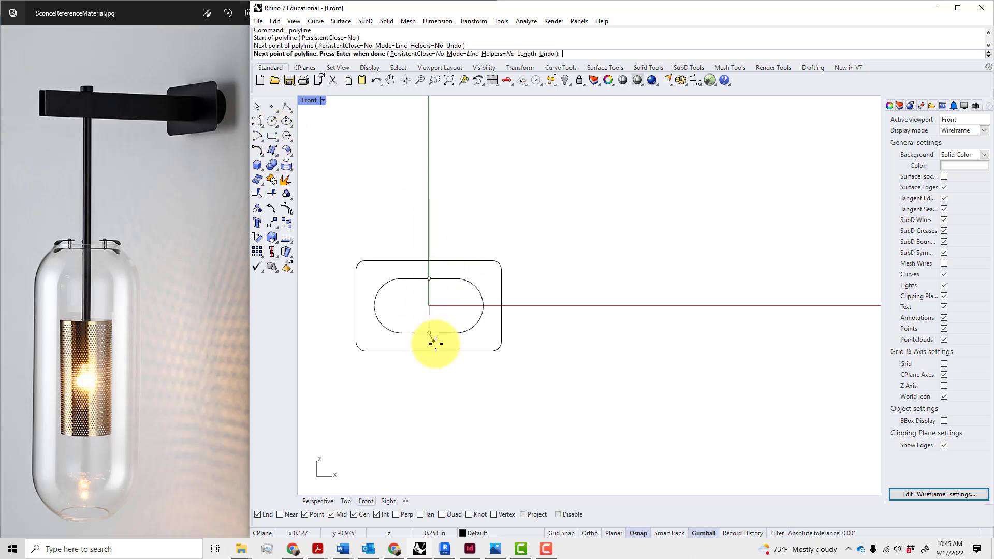
{"action": "key", "text": "Return"}
Offset the centre line 0.25 to each side, then delete the original centre line
{"action": "left_click", "coordinate": [430, 323]}
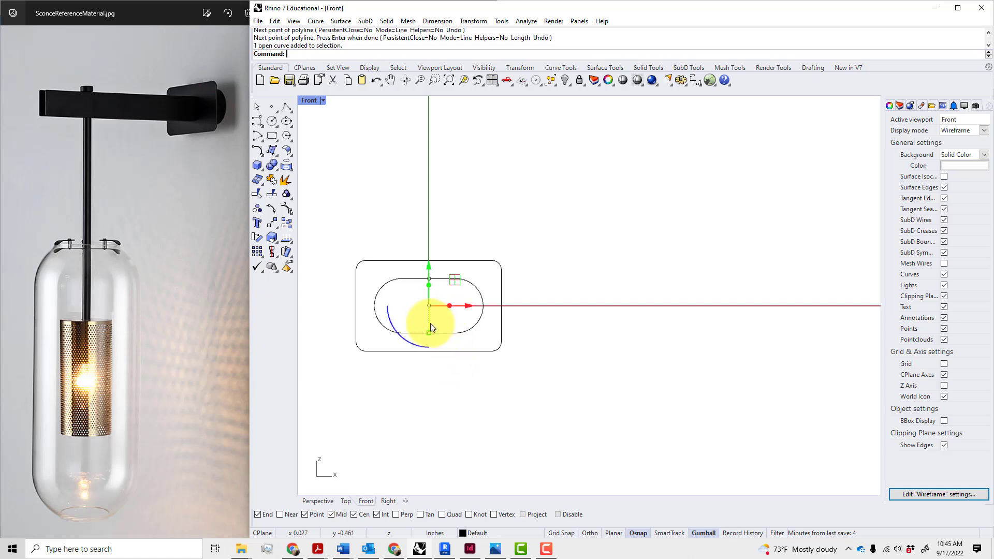
{"action": "type", "text": "Offset"}
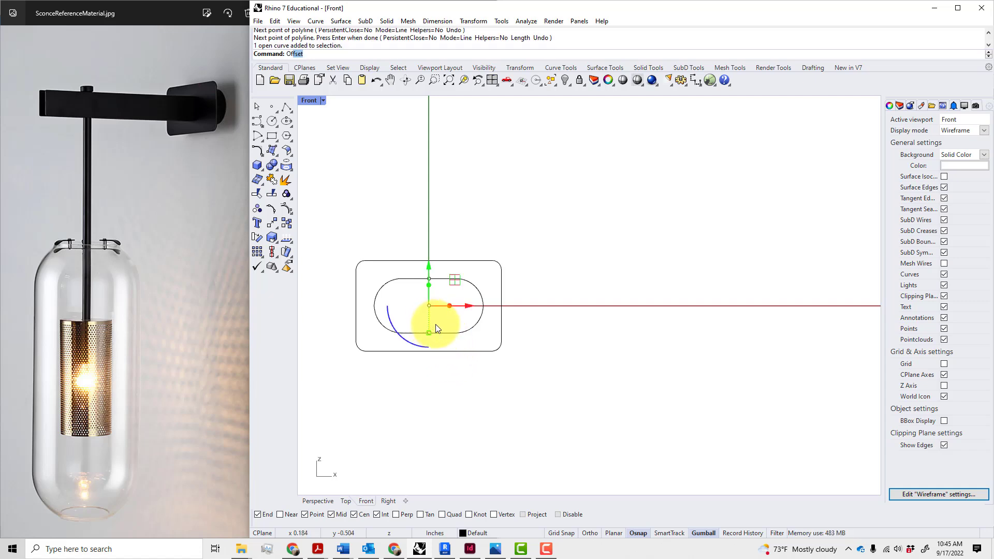
{"action": "key", "text": "Return"}
{"action": "type", "text": ".25"}
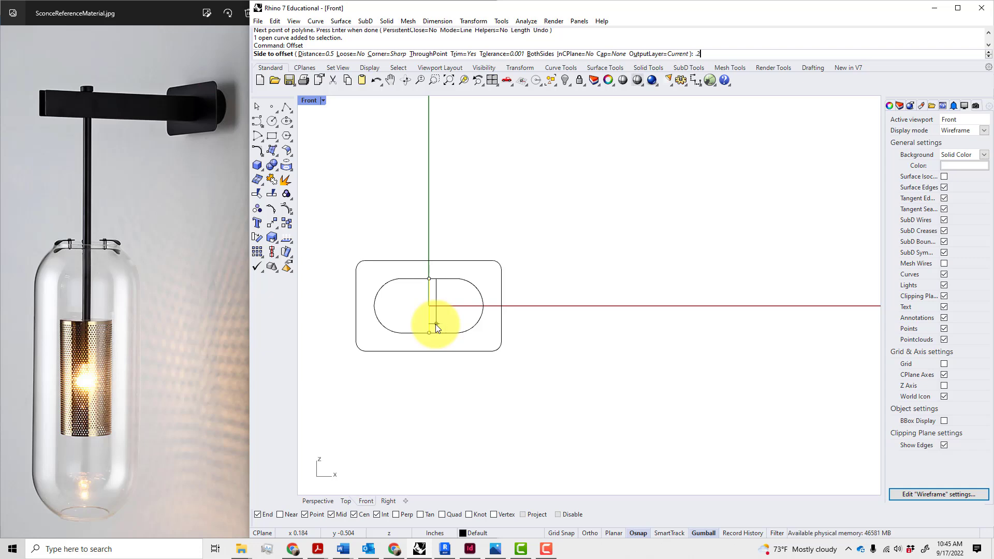
{"action": "key", "text": "Return"}
{"action": "left_click", "coordinate": [436, 324]}
{"action": "key", "text": "Return"}
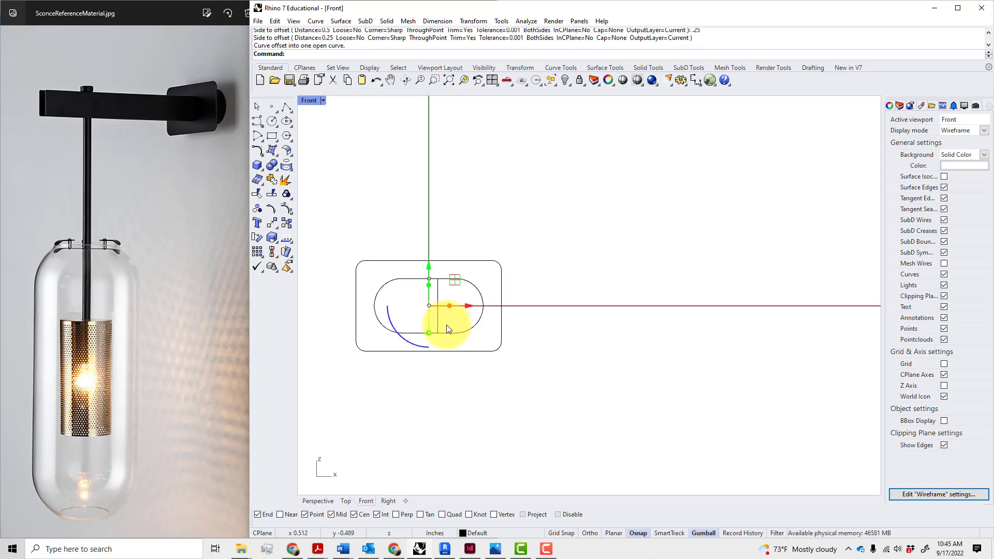
{"action": "left_click", "coordinate": [414, 330]}
{"action": "left_click", "coordinate": [429, 324]}
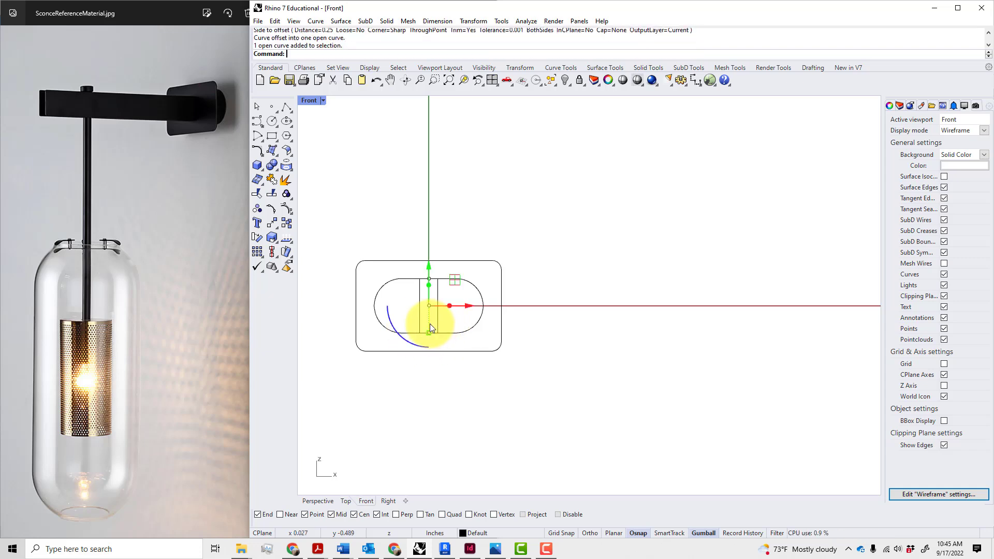
{"action": "key", "text": "Delete"}
{"action": "scroll", "coordinate": [444, 339], "scroll_direction": "up", "scroll_amount": 5}
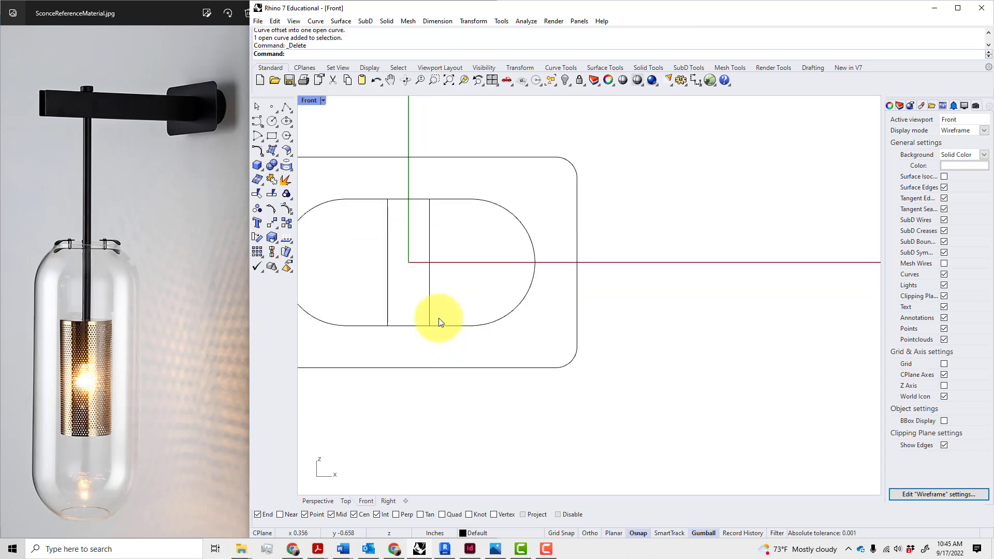
{"action": "left_click", "coordinate": [429, 308]}
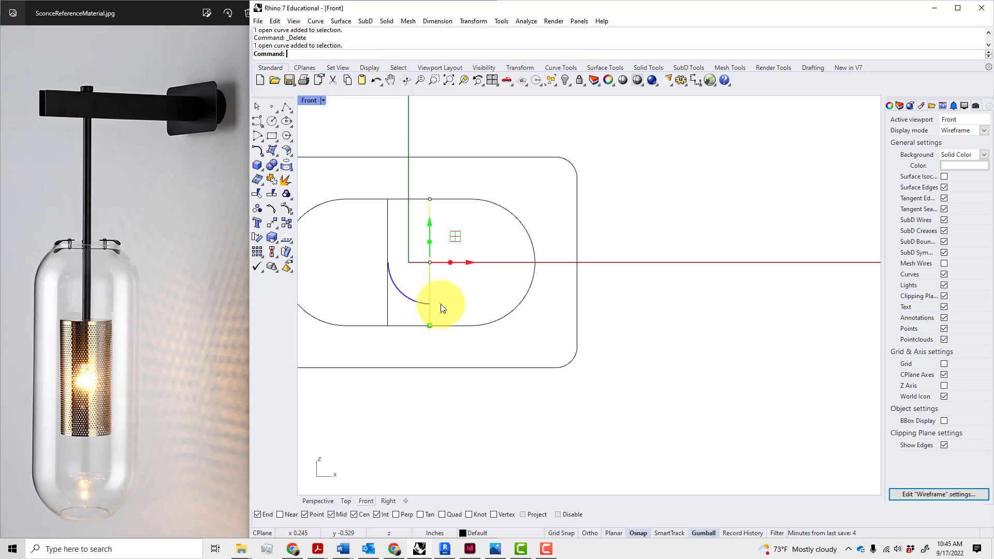
{"action": "type", "text": "O"}
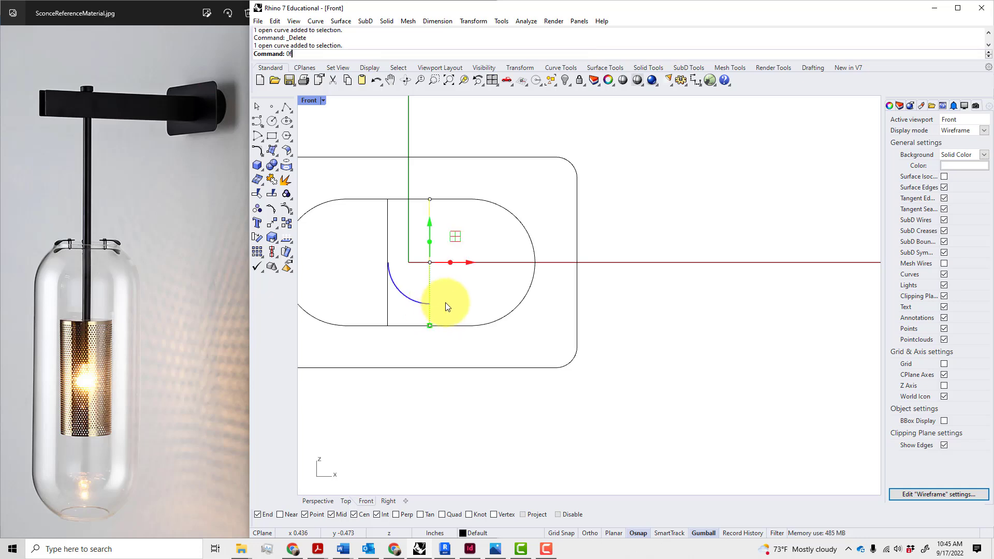
{"action": "type", "text": "f"}
{"action": "key", "text": "BackSpace"}
{"action": "key", "text": "Return"}
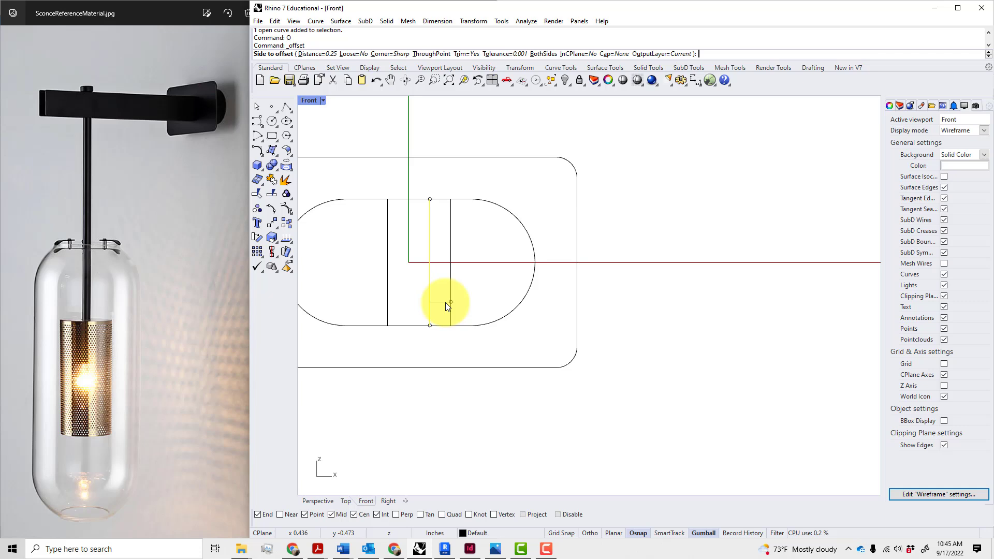
{"action": "left_click", "coordinate": [447, 306]}
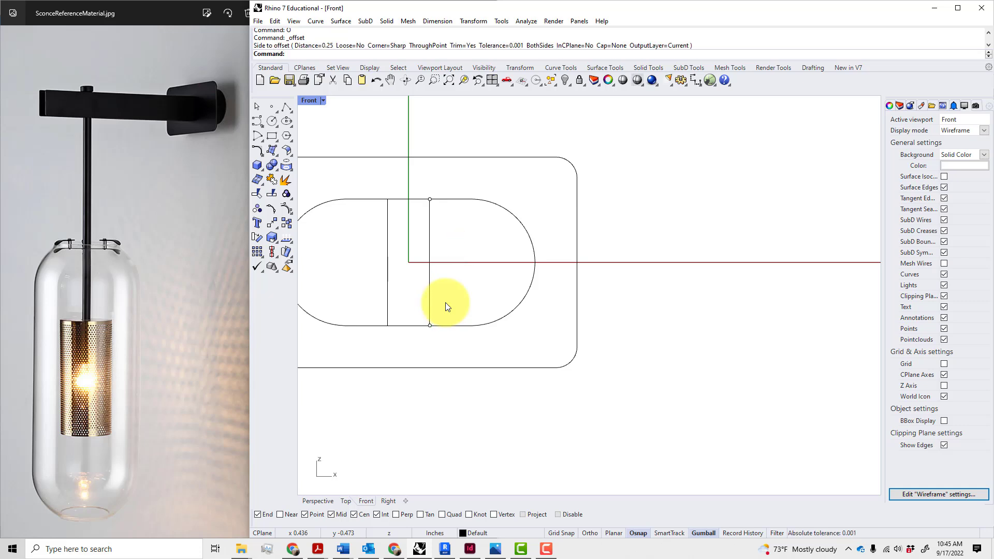
{"action": "right_click_drag", "start_coordinate": [486, 277], "coordinate": [601, 284]}
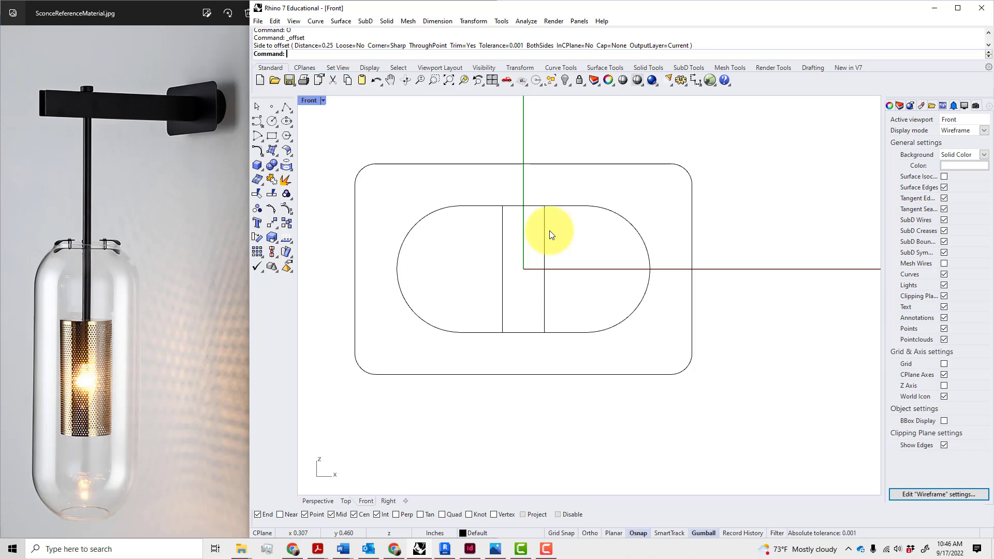
{"action": "type", "text": "Offset"}
{"action": "key", "text": "Escape"}
{"action": "type", "text": "MI"}
{"action": "key", "text": "Return"}
{"action": "key", "text": "Escape"}
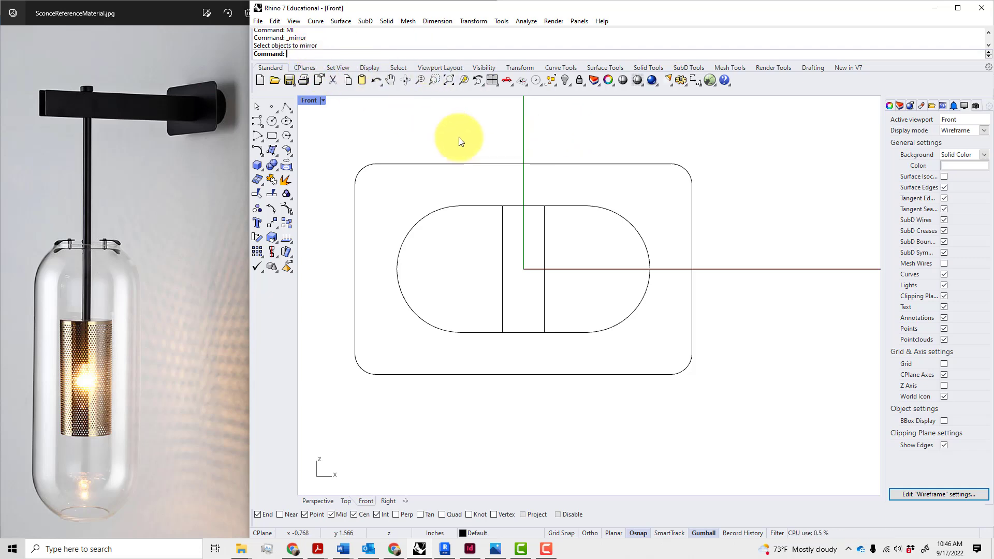
Open Rhino Options on the Aliases page and scroll the alias list, e.g. MI for _mirror
{"action": "left_click", "coordinate": [498, 18]}
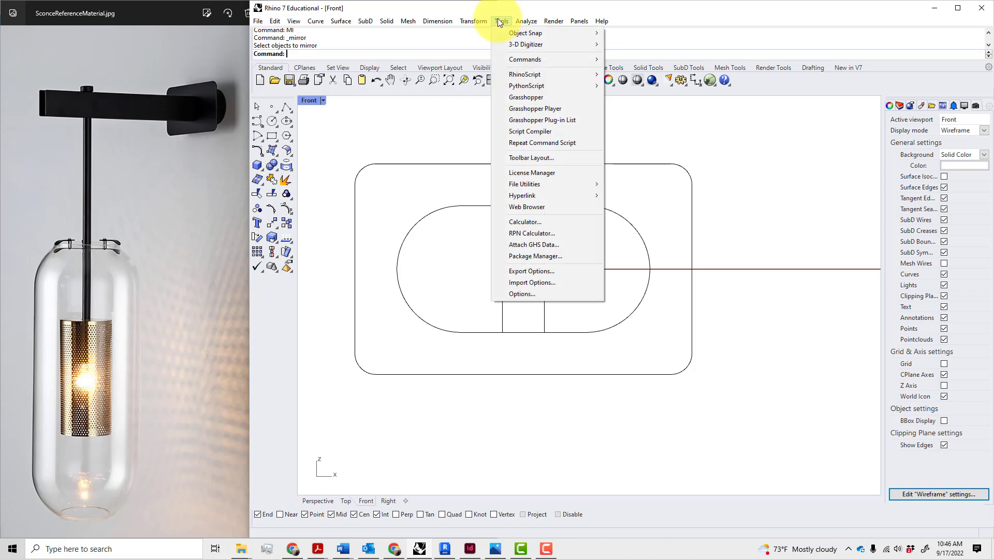
{"action": "left_click", "coordinate": [533, 293]}
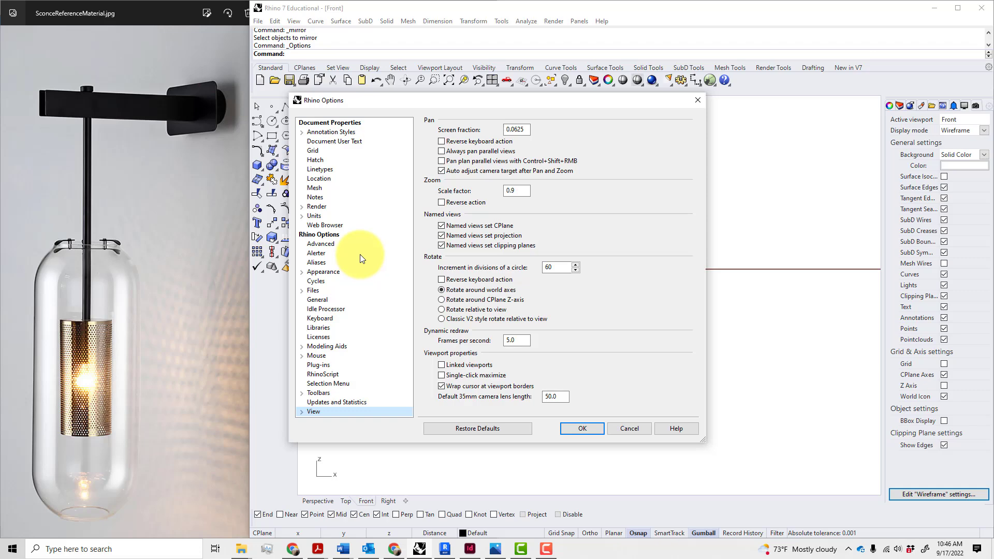
{"action": "left_click", "coordinate": [318, 262]}
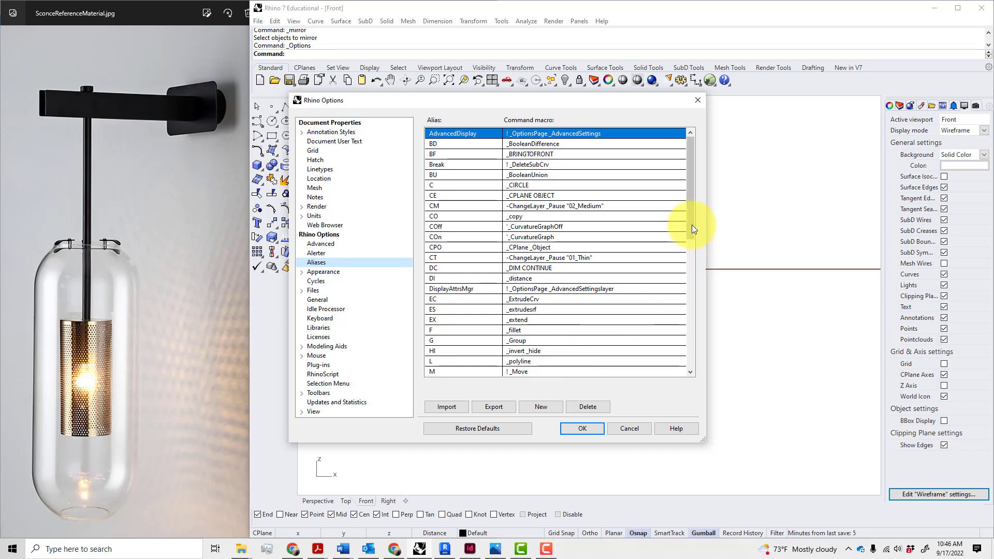
{"action": "left_click_drag", "start_coordinate": [693, 228], "coordinate": [688, 206]}
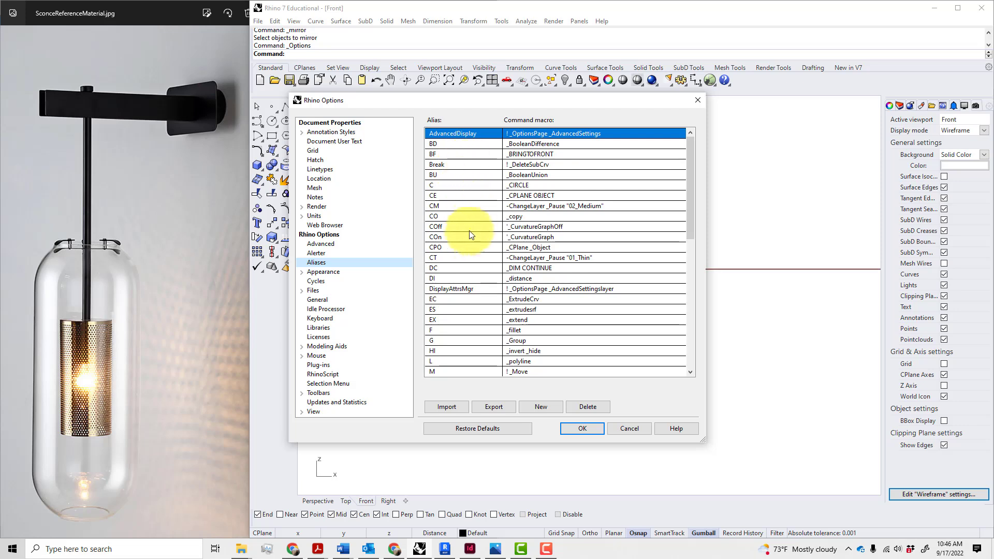
{"action": "scroll", "coordinate": [476, 334], "scroll_direction": "down", "scroll_amount": 5}
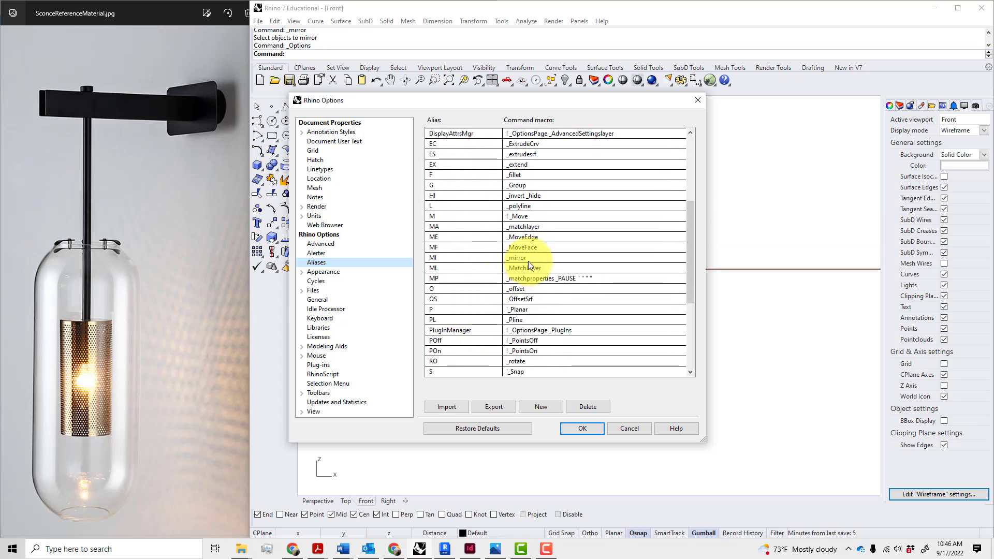
{"action": "scroll", "coordinate": [532, 259], "scroll_direction": "down", "scroll_amount": 4}
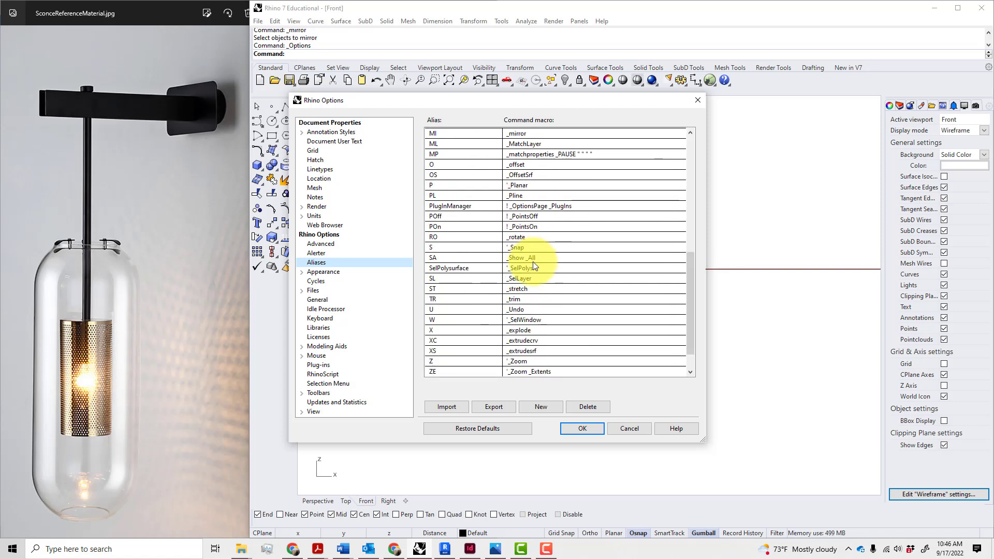
{"action": "scroll", "coordinate": [533, 262], "scroll_direction": "up", "scroll_amount": 5}
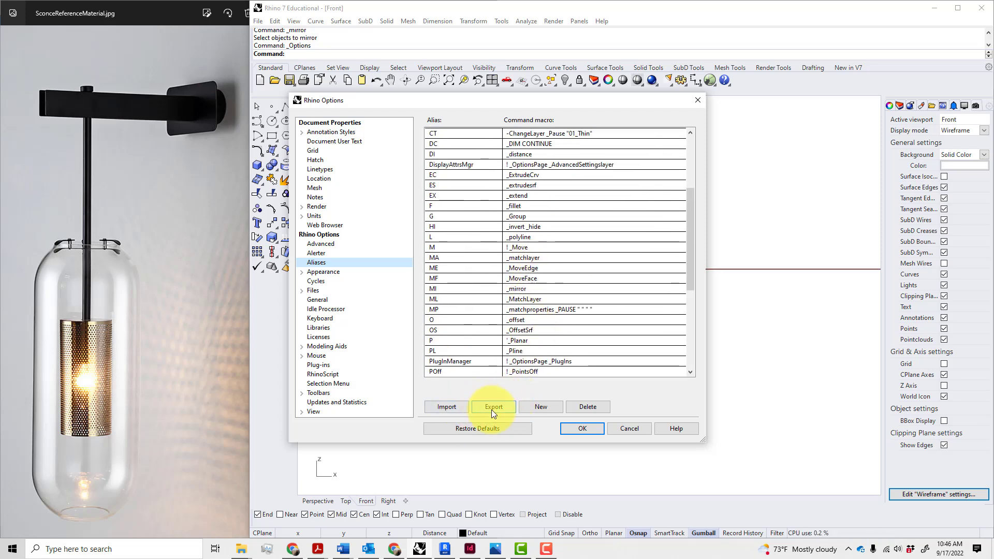
Open the alias import file browser and scroll through its folder tree
{"action": "left_click", "coordinate": [456, 407]}
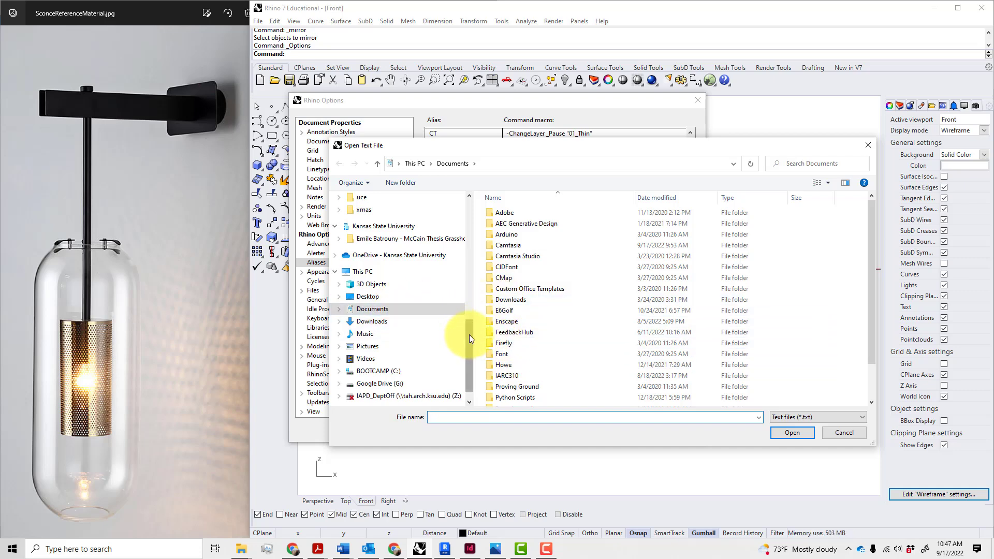
{"action": "left_click_drag", "start_coordinate": [469, 334], "coordinate": [455, 195]}
{"action": "scroll", "coordinate": [397, 360], "scroll_direction": "down", "scroll_amount": 1}
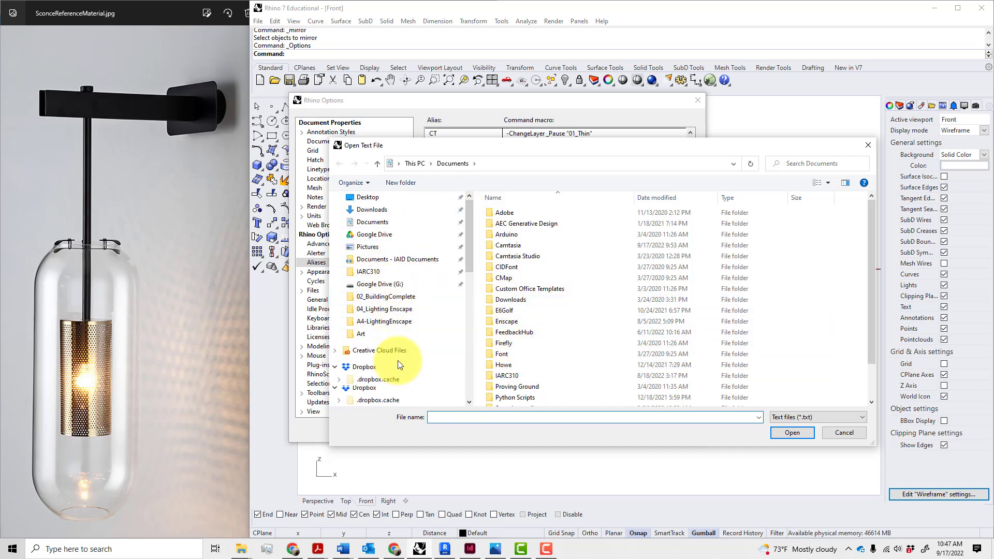
{"action": "scroll", "coordinate": [403, 353], "scroll_direction": "down", "scroll_amount": 4}
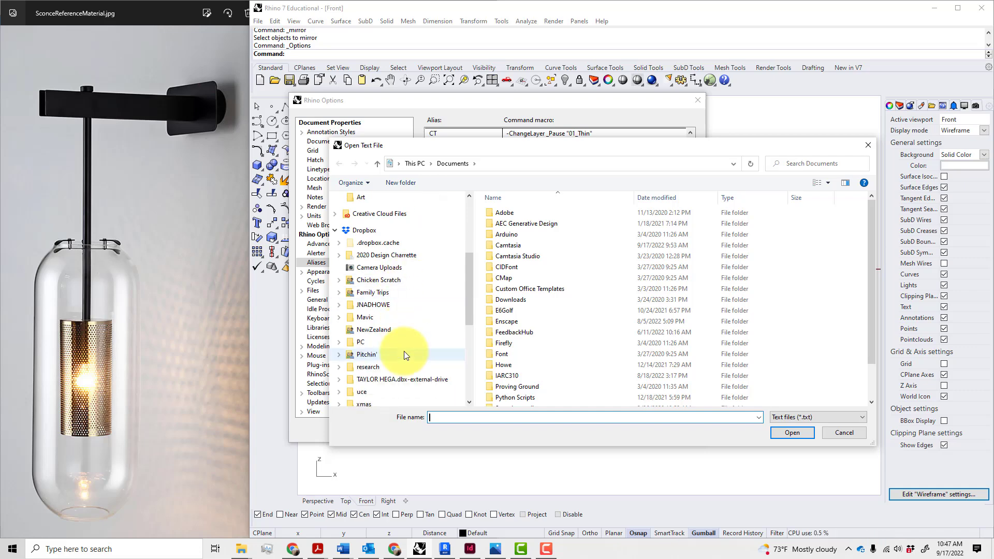
{"action": "scroll", "coordinate": [404, 351], "scroll_direction": "down", "scroll_amount": 1}
{"action": "scroll", "coordinate": [414, 336], "scroll_direction": "up", "scroll_amount": 5}
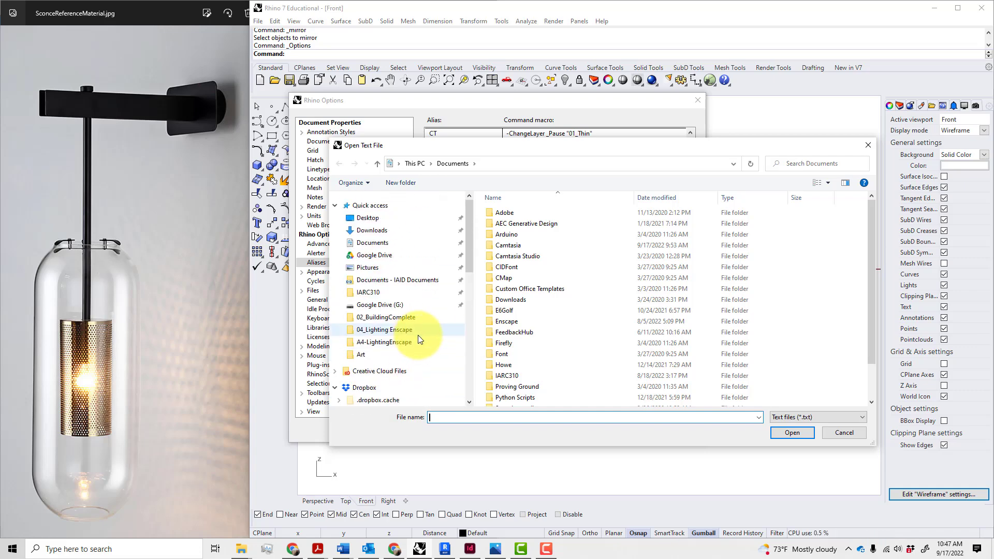
{"action": "scroll", "coordinate": [420, 332], "scroll_direction": "down", "scroll_amount": 4}
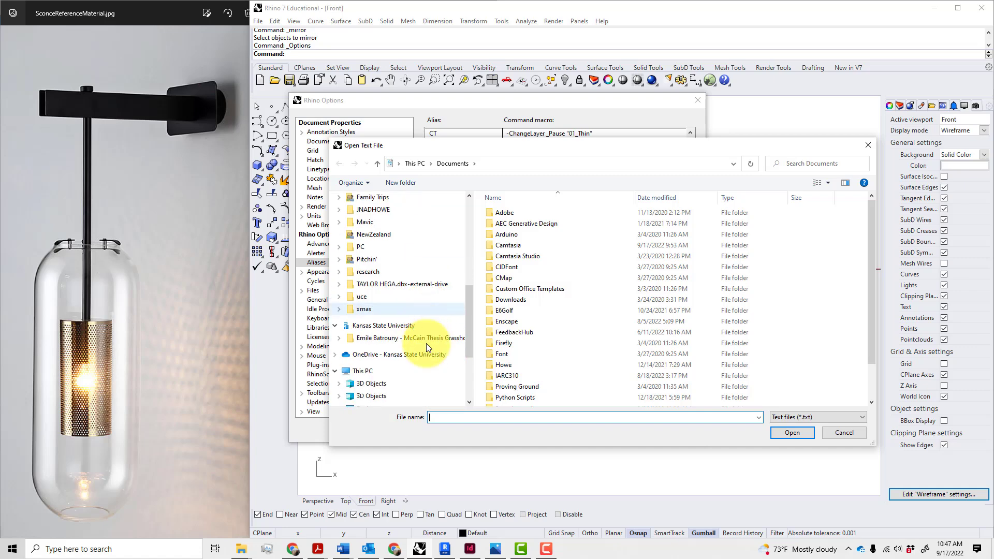
{"action": "scroll", "coordinate": [409, 346], "scroll_direction": "down", "scroll_amount": 2}
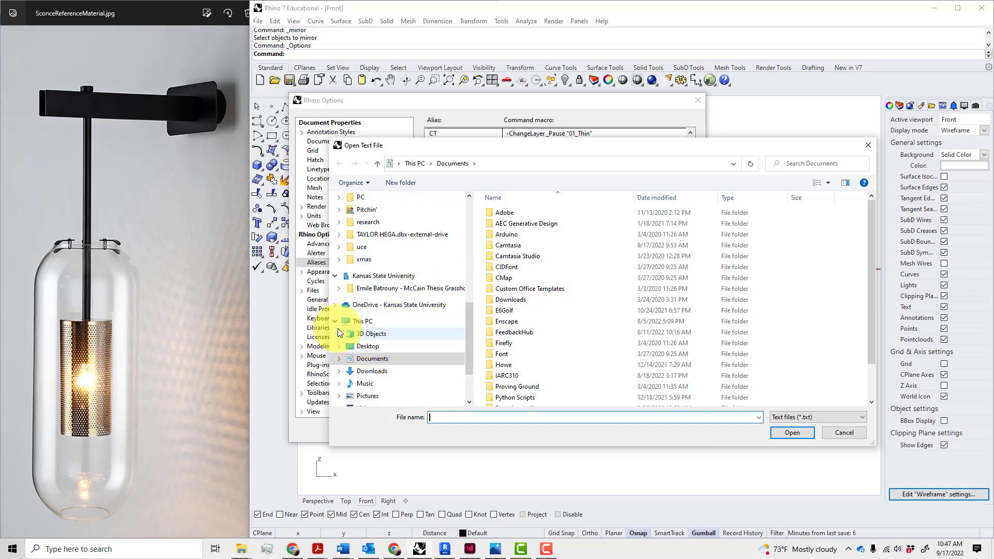
{"action": "scroll", "coordinate": [392, 327], "scroll_direction": "down", "scroll_amount": 2}
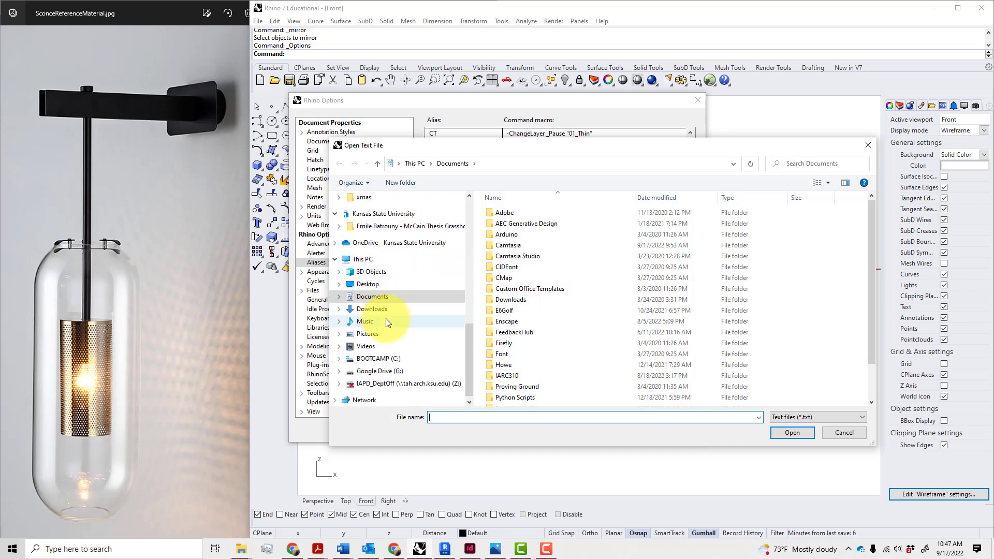
Browse to the Standards folder under 00-Personal, then close the browser without importing
{"action": "left_click", "coordinate": [333, 244]}
{"action": "left_click", "coordinate": [372, 239]}
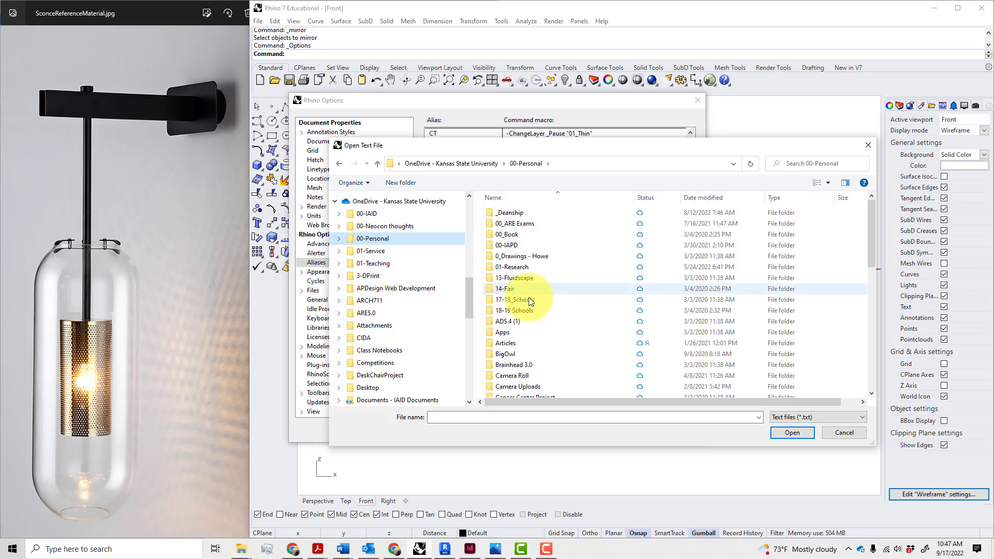
{"action": "scroll", "coordinate": [529, 300], "scroll_direction": "down", "scroll_amount": 10}
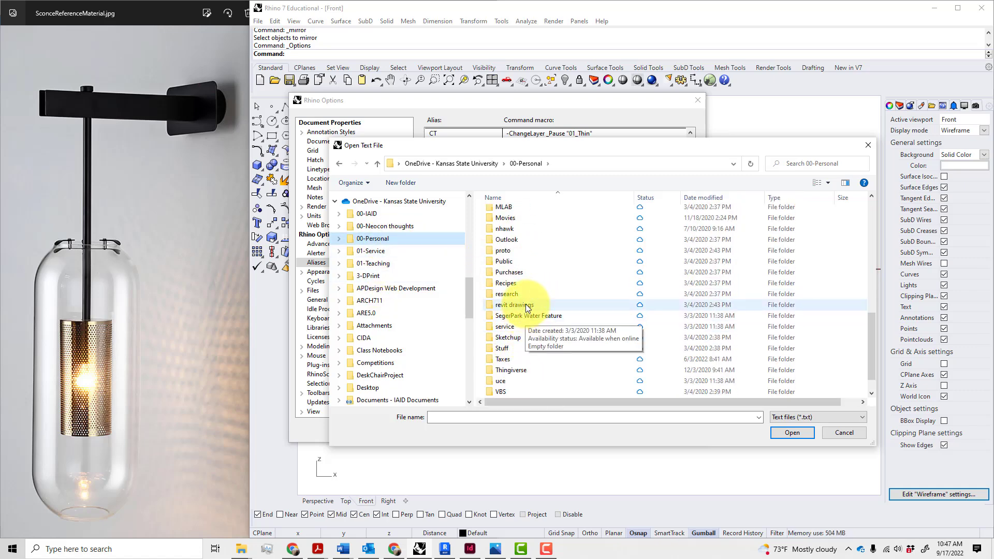
{"action": "double_click", "coordinate": [510, 231]}
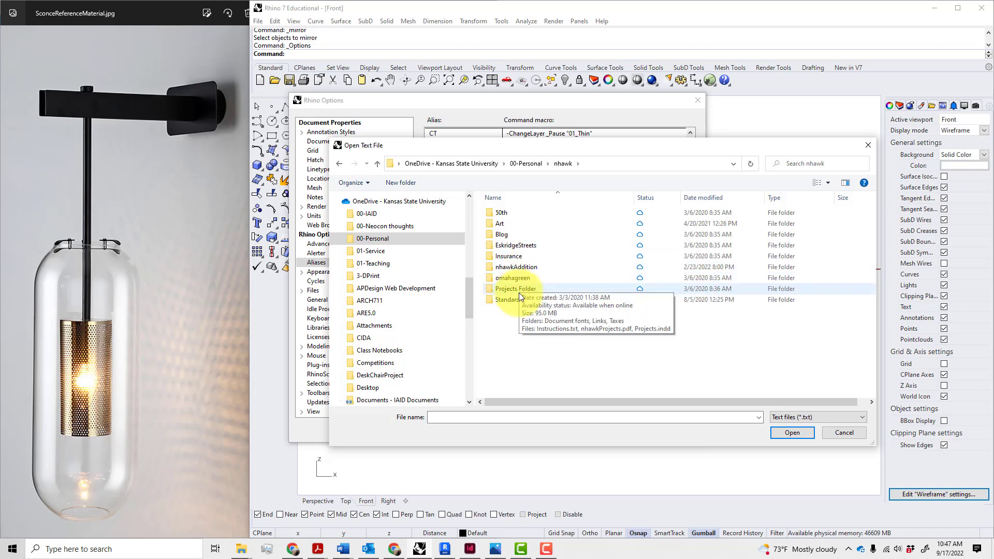
{"action": "double_click", "coordinate": [516, 298]}
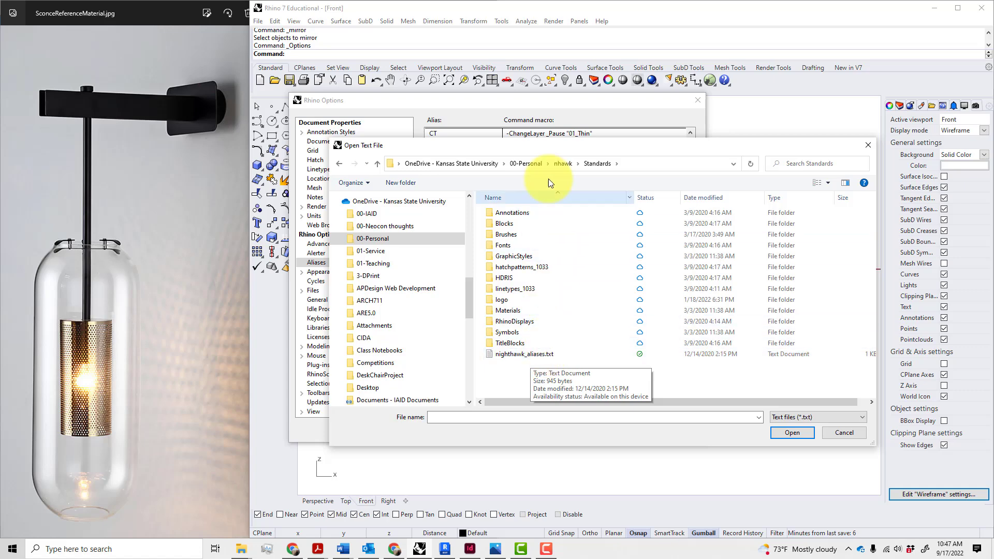
{"action": "left_click_drag", "start_coordinate": [552, 149], "coordinate": [558, 465]}
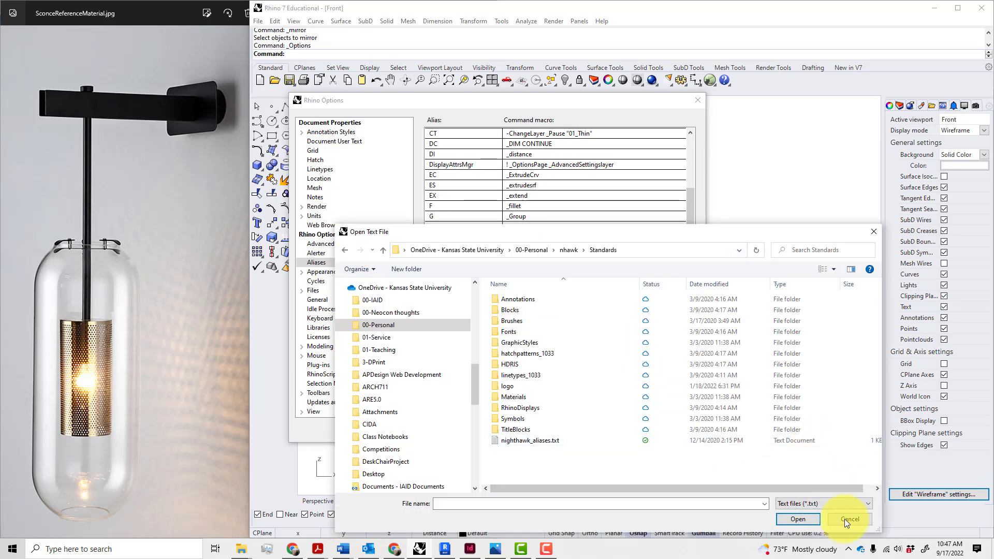
{"action": "left_click", "coordinate": [873, 231]}
Inspect the MF alias macro without changing it and close Options
{"action": "scroll", "coordinate": [539, 332], "scroll_direction": "up", "scroll_amount": 4}
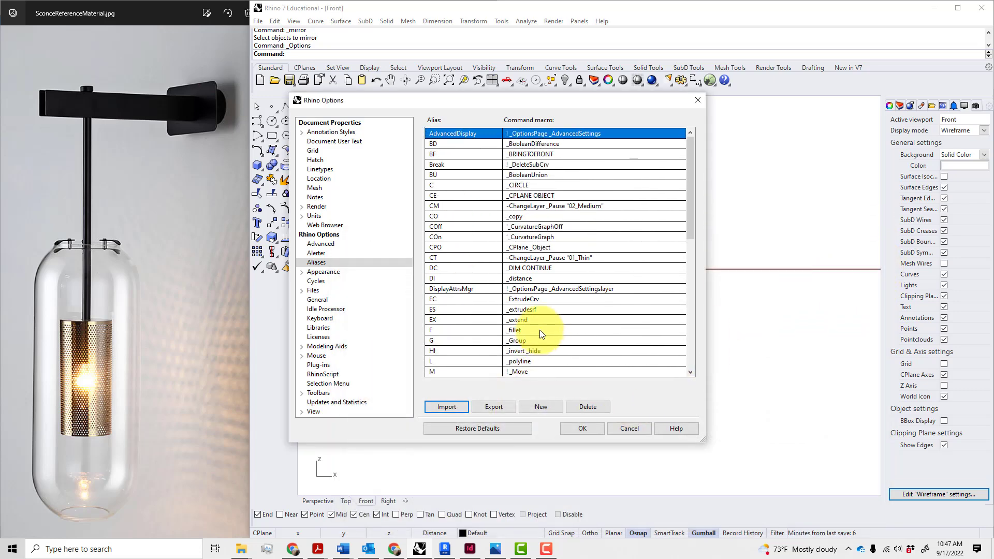
{"action": "scroll", "coordinate": [548, 319], "scroll_direction": "down", "scroll_amount": 2}
{"action": "scroll", "coordinate": [548, 320], "scroll_direction": "up", "scroll_amount": 2}
{"action": "scroll", "coordinate": [548, 320], "scroll_direction": "down", "scroll_amount": 3}
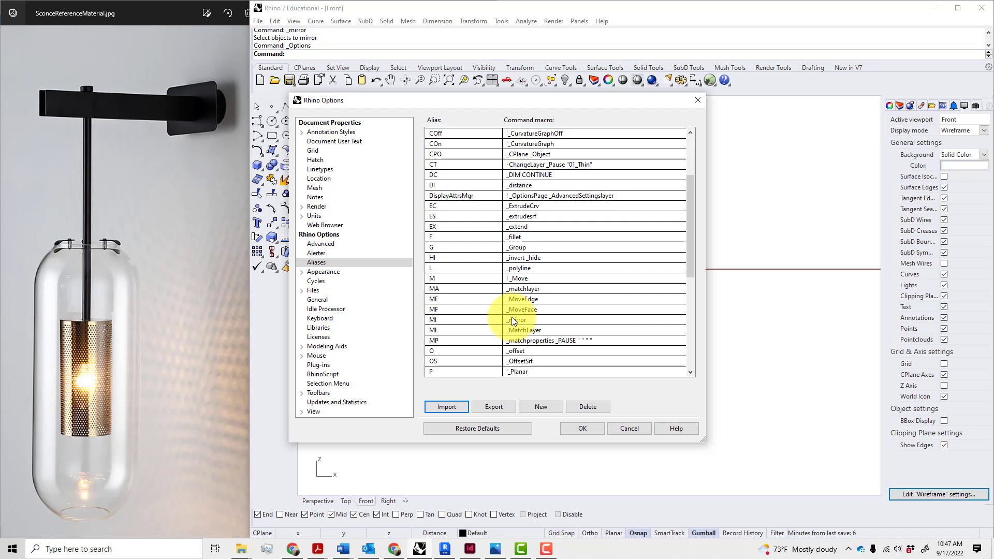
{"action": "double_click", "coordinate": [542, 309]}
{"action": "key", "text": "Return"}
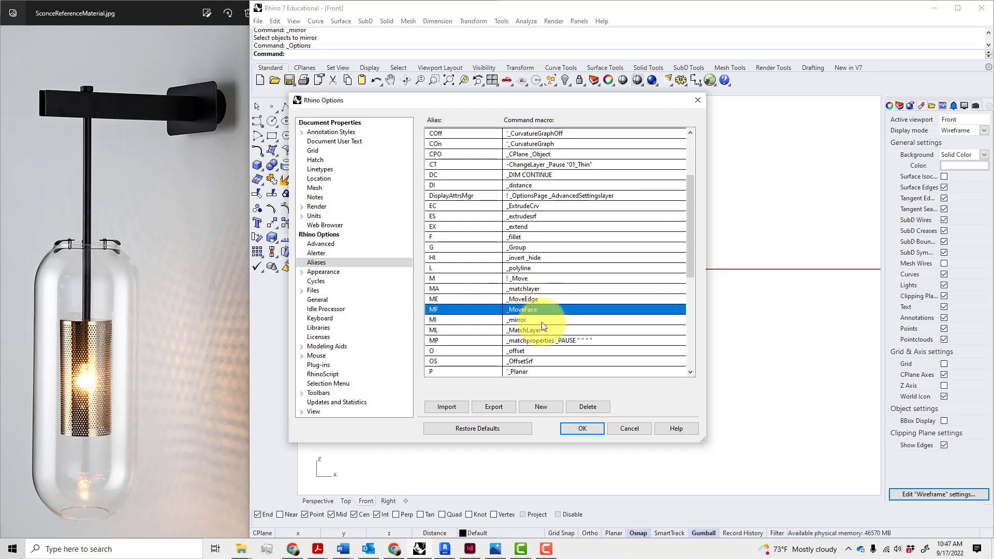
{"action": "key", "text": "Return"}
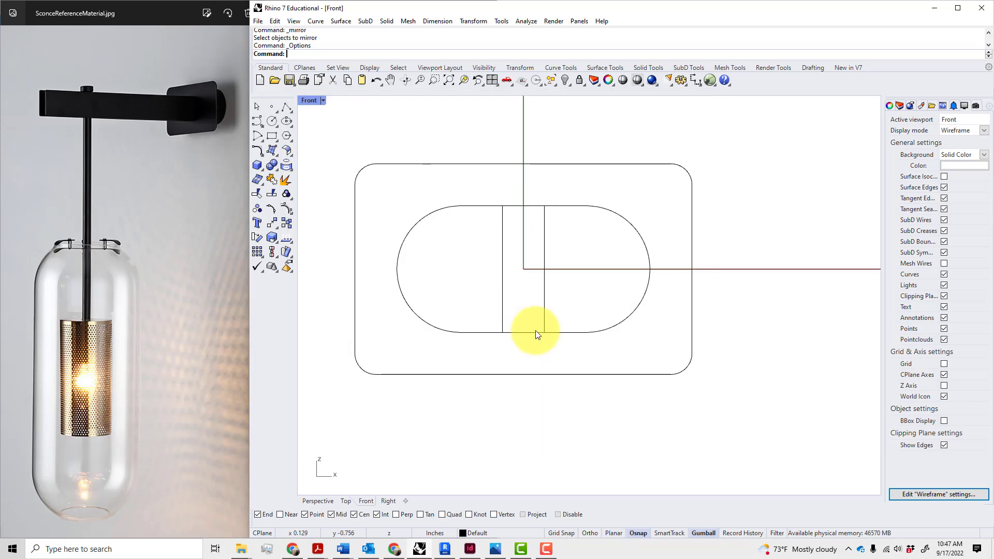
Reopen the Aliases page, set the CO alias macro to _copy, and close Options
{"action": "left_click", "coordinate": [536, 80]}
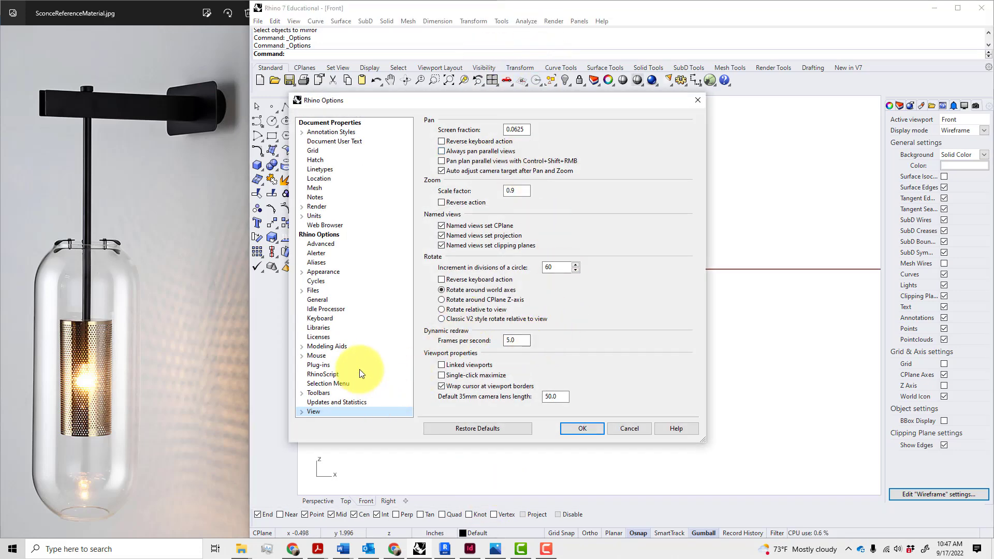
{"action": "left_click", "coordinate": [322, 262]}
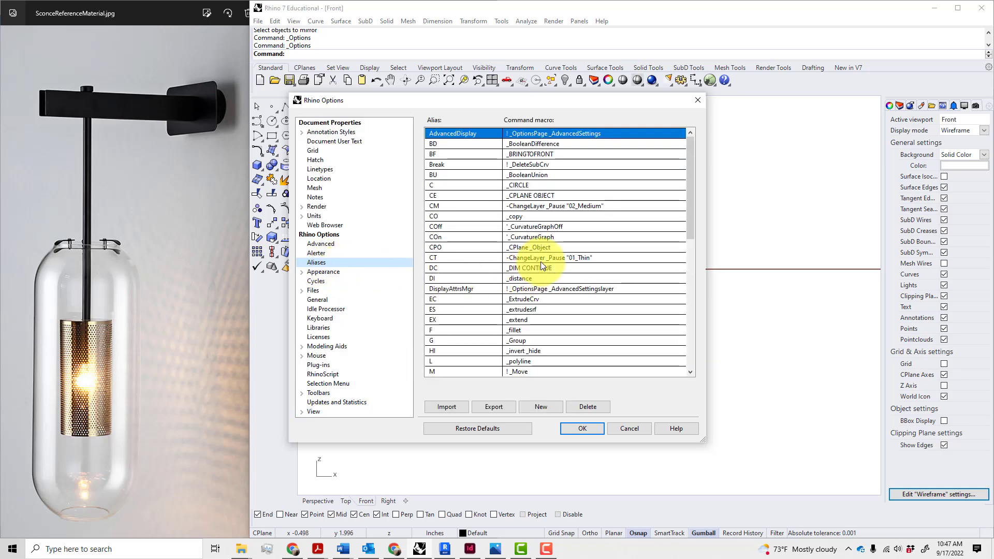
{"action": "scroll", "coordinate": [541, 262], "scroll_direction": "down", "scroll_amount": 2}
{"action": "scroll", "coordinate": [541, 262], "scroll_direction": "down", "scroll_amount": 1}
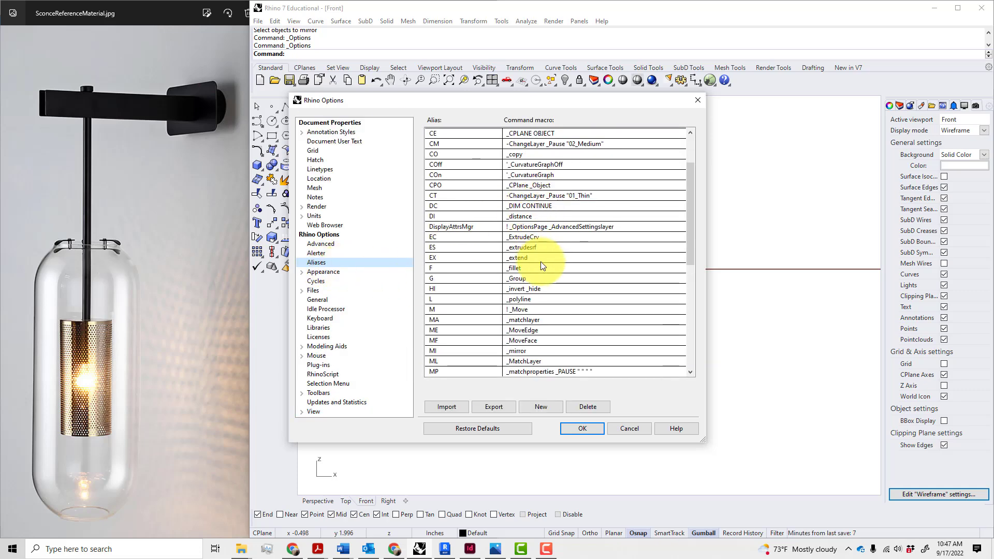
{"action": "scroll", "coordinate": [540, 262], "scroll_direction": "down", "scroll_amount": 1}
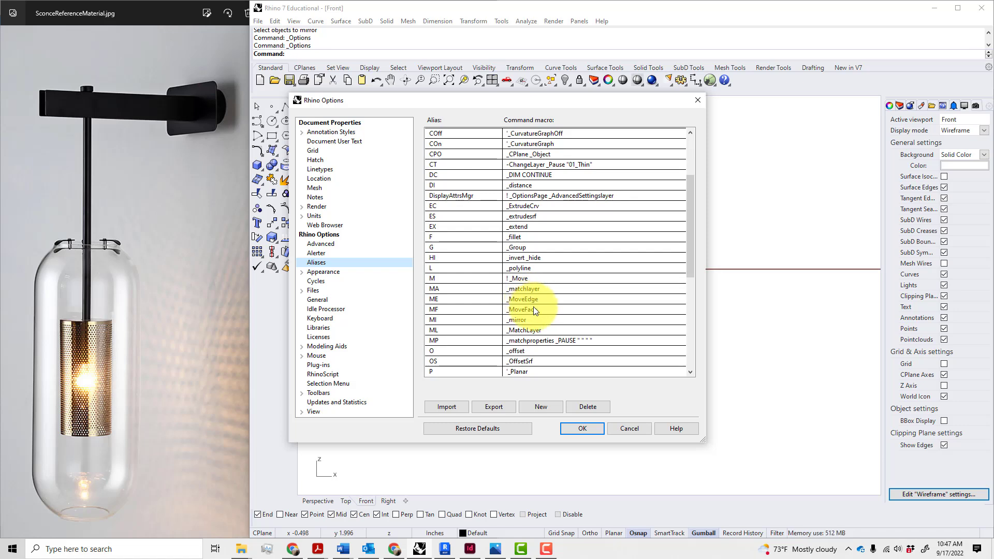
{"action": "scroll", "coordinate": [538, 301], "scroll_direction": "up", "scroll_amount": 1}
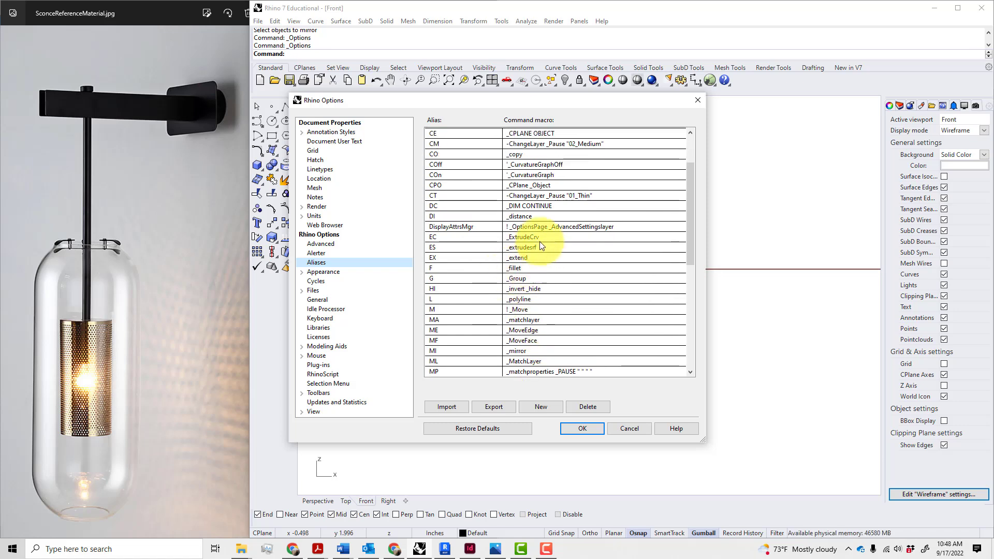
{"action": "scroll", "coordinate": [554, 239], "scroll_direction": "up", "scroll_amount": 2}
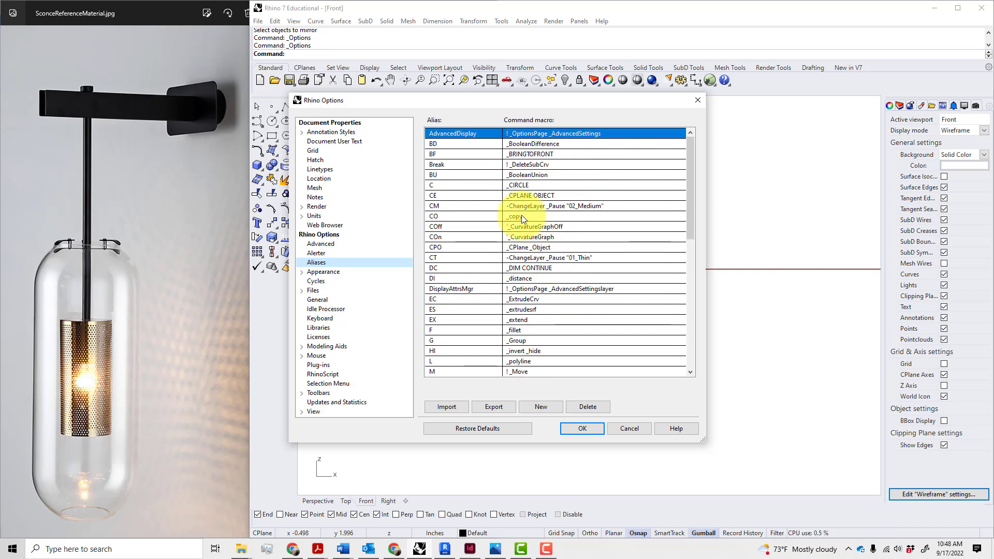
{"action": "left_click", "coordinate": [521, 216]}
{"action": "left_click", "coordinate": [537, 216]}
{"action": "left_click", "coordinate": [538, 216]}
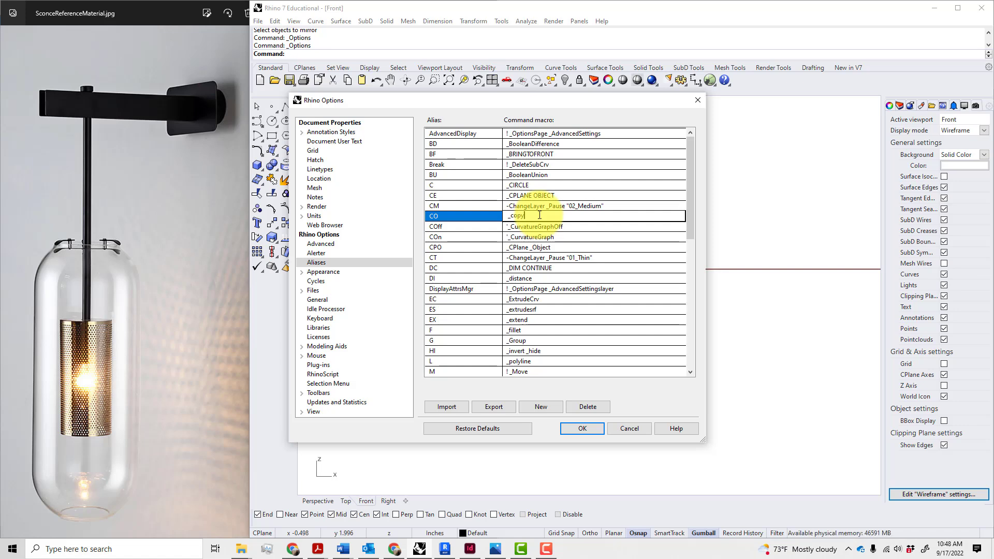
{"action": "key", "text": "Return"}
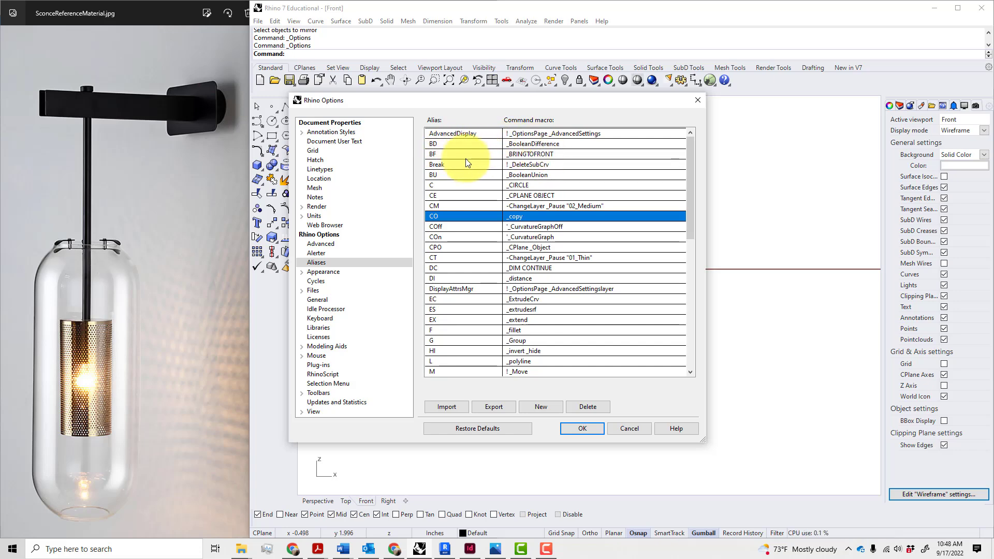
{"action": "key", "text": "Return"}
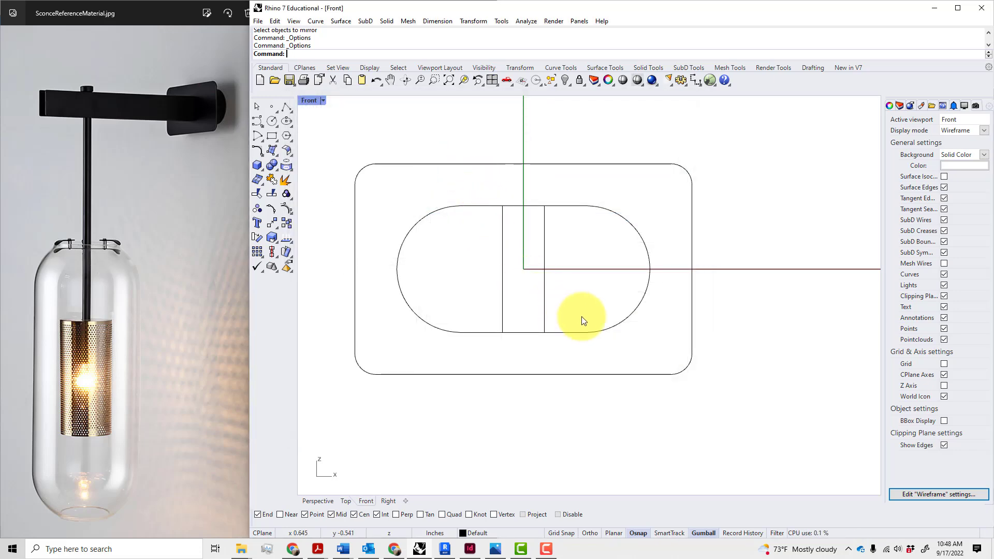
Offset the right vertical line 0.0625 inch outward to the right
{"action": "right_click_drag", "start_coordinate": [574, 328], "coordinate": [539, 338]}
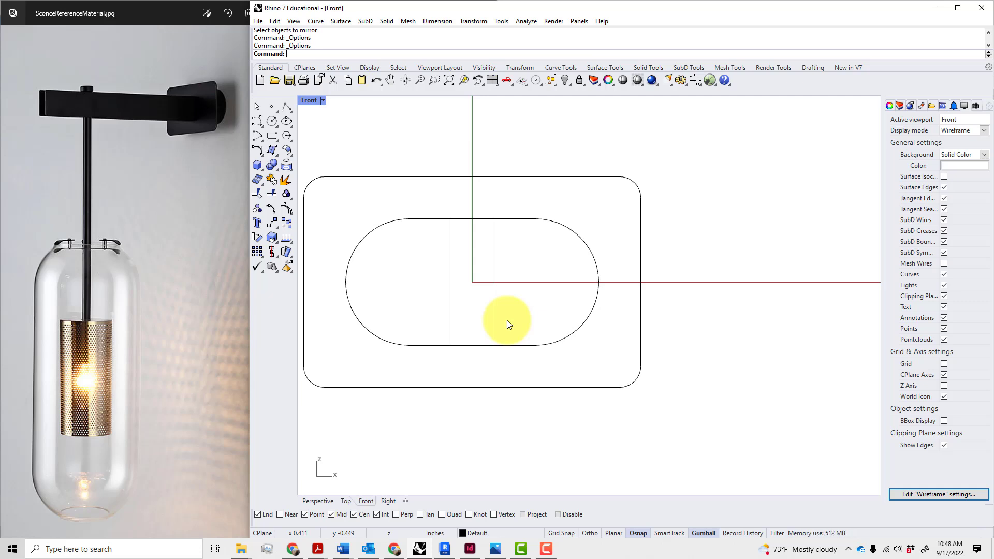
{"action": "type", "text": "O"}
{"action": "key", "text": "Return"}
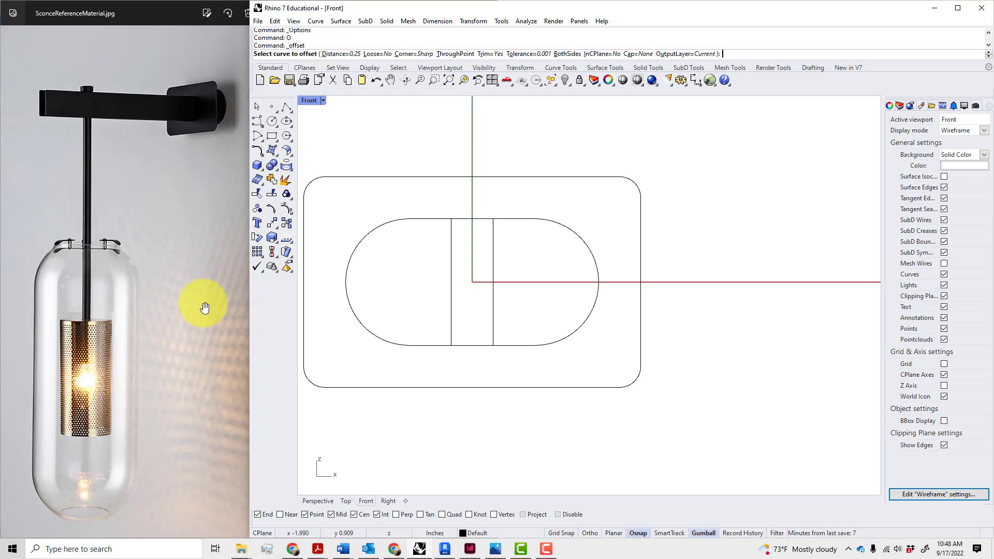
{"action": "type", "text": "\""}
{"action": "key", "text": "BackSpace"}
{"action": "key", "text": "BackSpace"}
{"action": "key", "text": "BackSpace"}
{"action": "type", "text": ".0"}
{"action": "key", "text": "Return"}
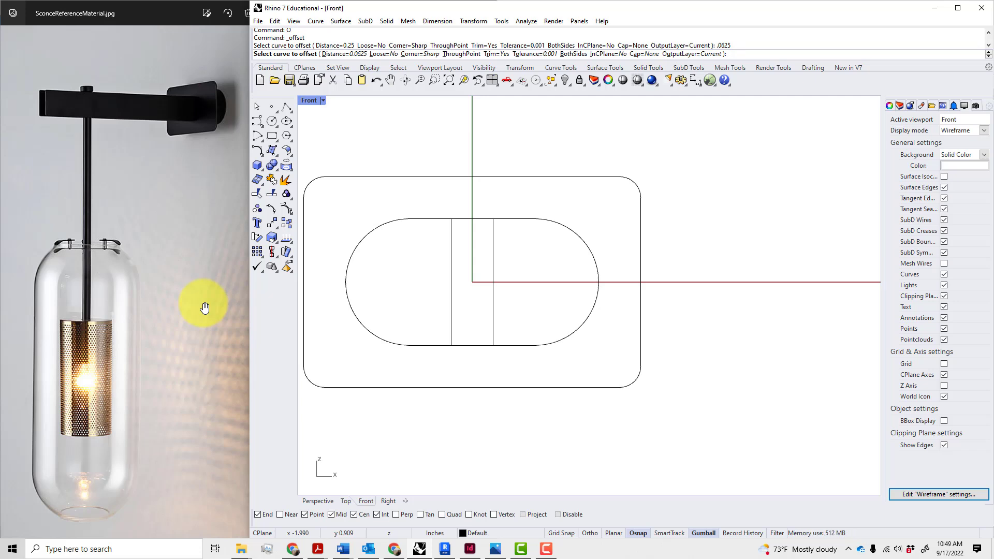
{"action": "left_click", "coordinate": [492, 334]}
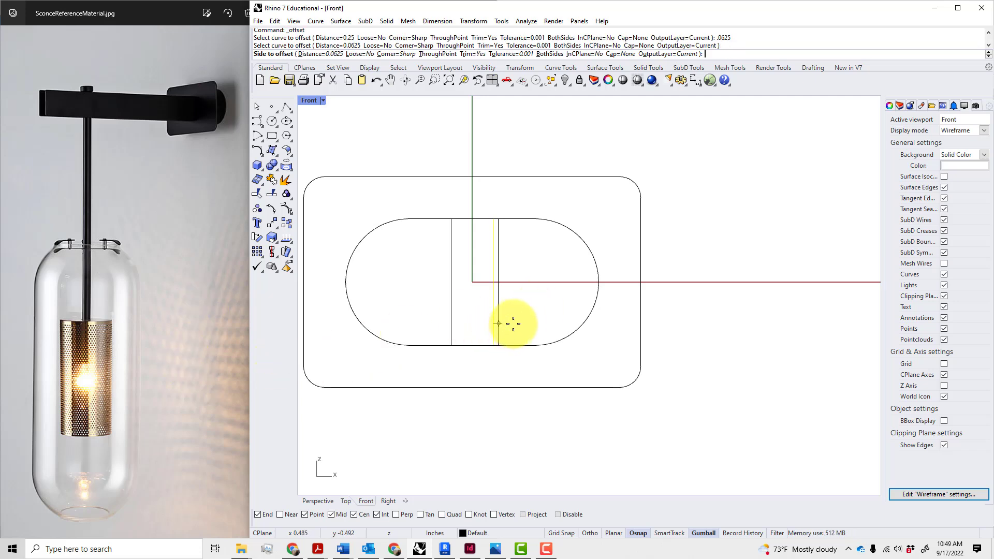
{"action": "left_click", "coordinate": [507, 323]}
Offset the left vertical line 0.0625 inch to the left, then select the inner capsule outline
{"action": "left_click", "coordinate": [452, 312]}
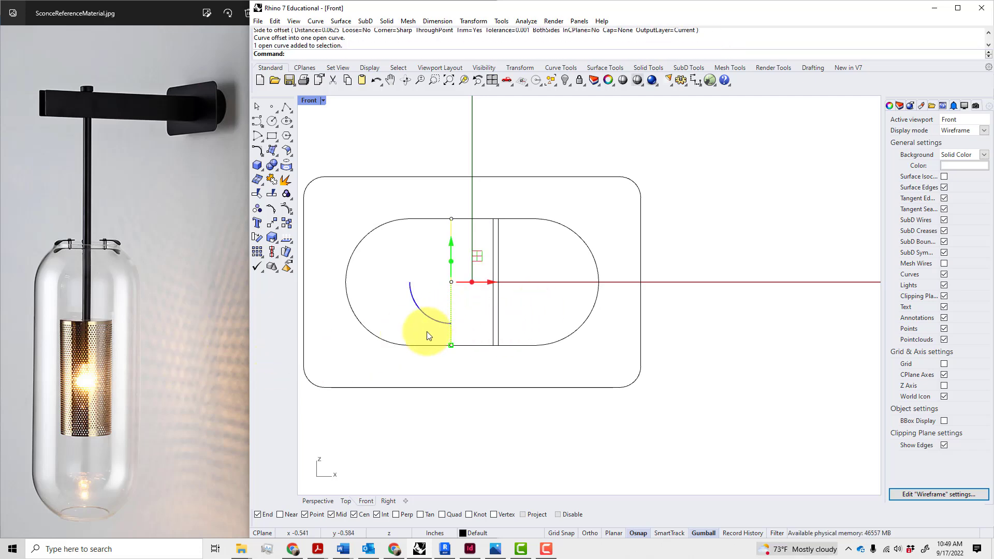
{"action": "type", "text": "O"}
{"action": "key", "text": "Return"}
{"action": "left_click", "coordinate": [425, 330]}
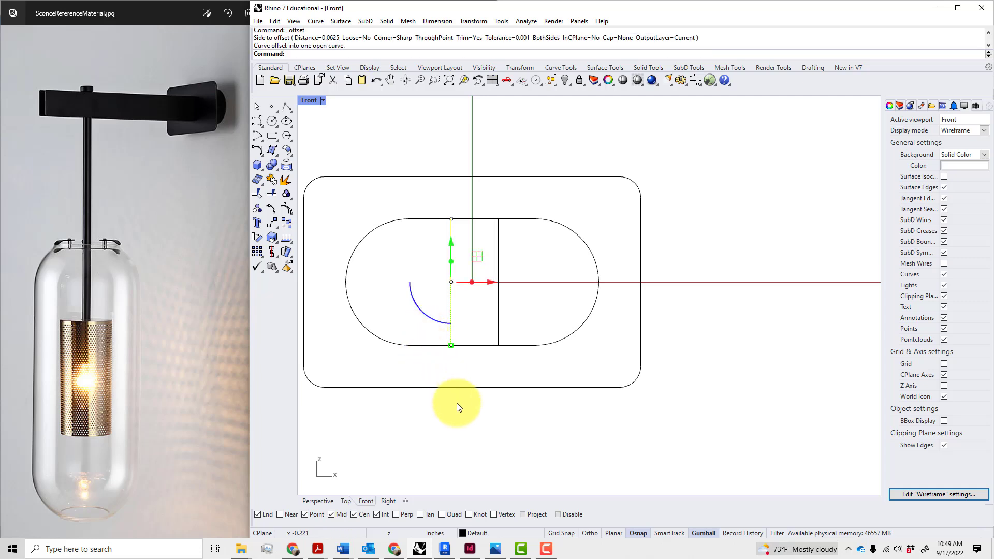
{"action": "key", "text": "Escape"}
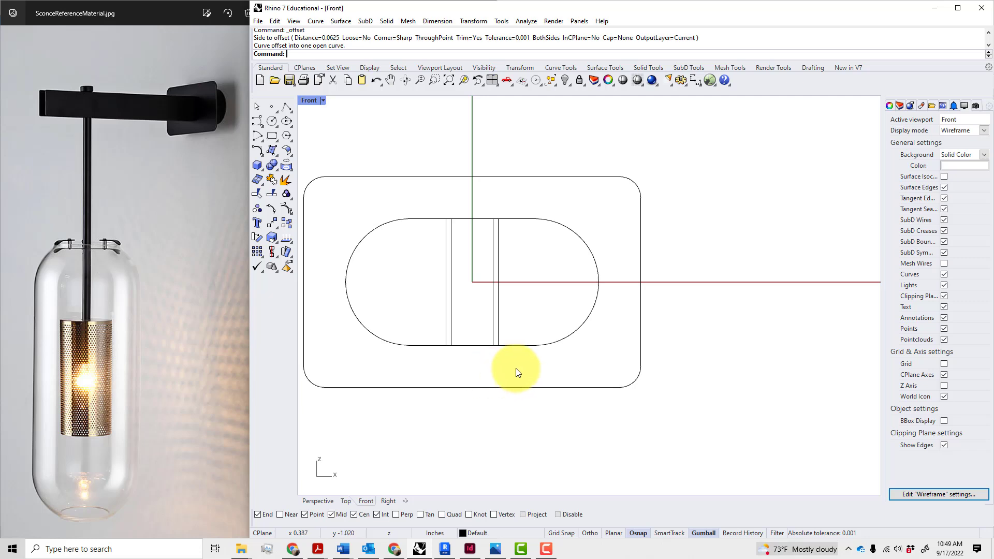
{"action": "scroll", "coordinate": [596, 393], "scroll_direction": "down", "scroll_amount": 3}
{"action": "scroll", "coordinate": [572, 382], "scroll_direction": "up", "scroll_amount": 1}
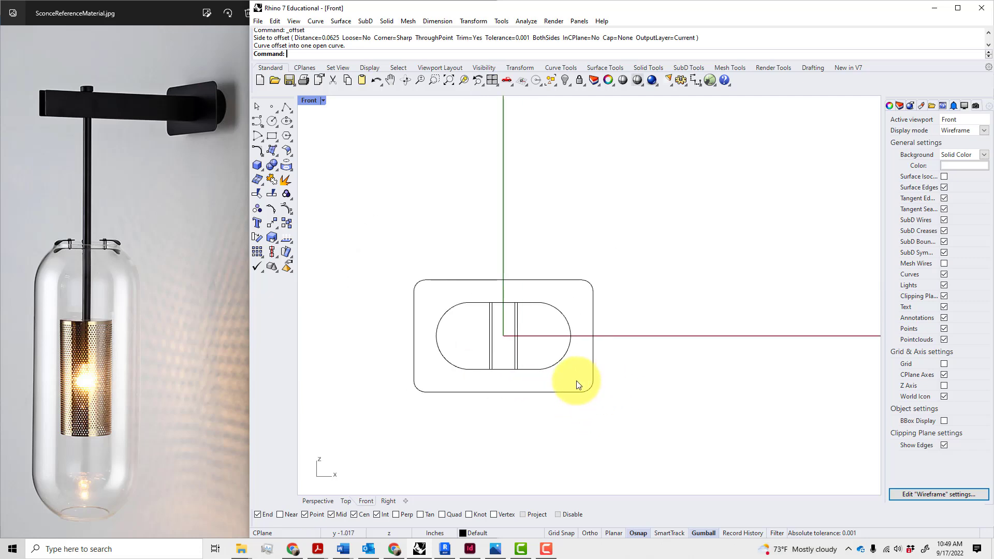
{"action": "left_click", "coordinate": [555, 367]}
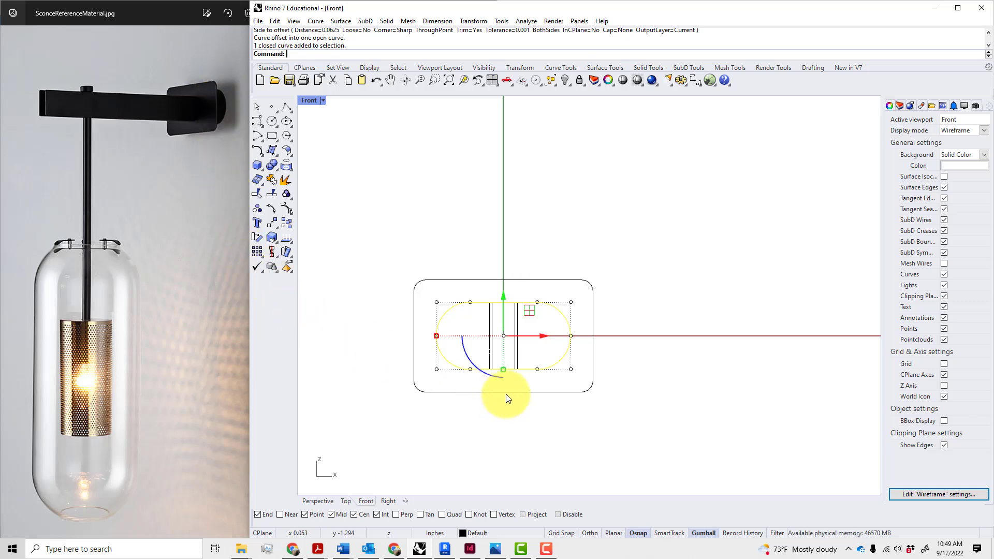
Extrude the selected capsule outline 1 inch with ExtrudeCrv (EC)
{"action": "type", "text": "EX"}
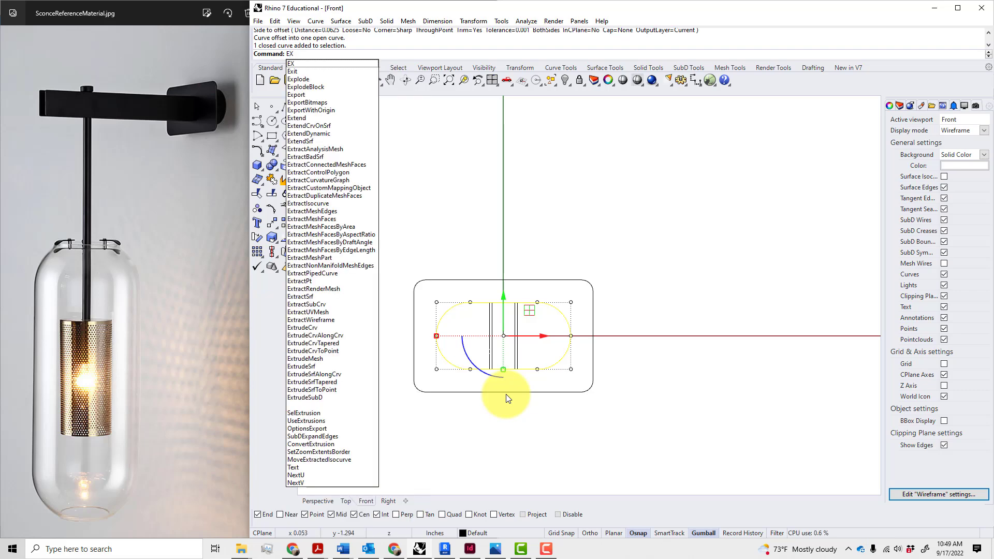
{"action": "key", "text": "BackSpace"}
{"action": "type", "text": "C"}
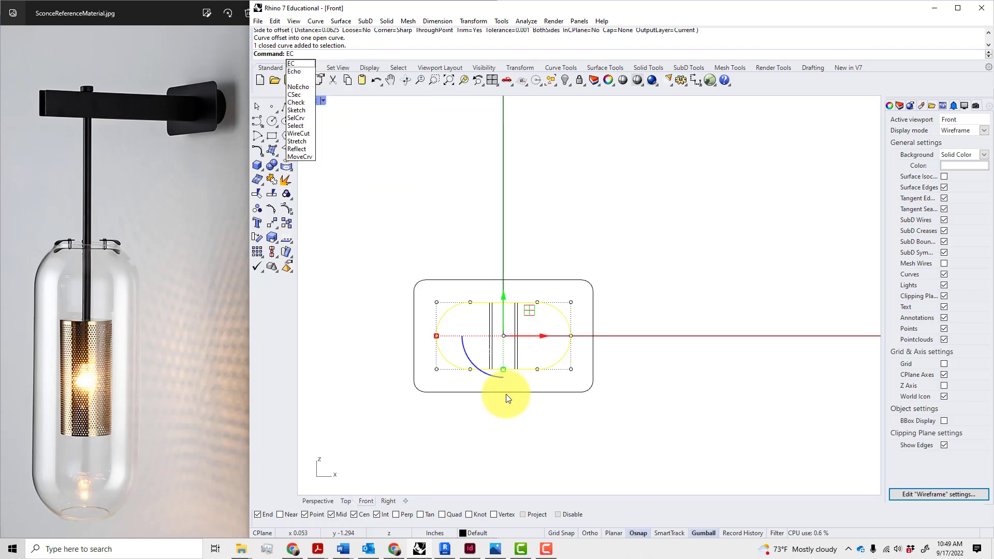
{"action": "key", "text": "Return"}
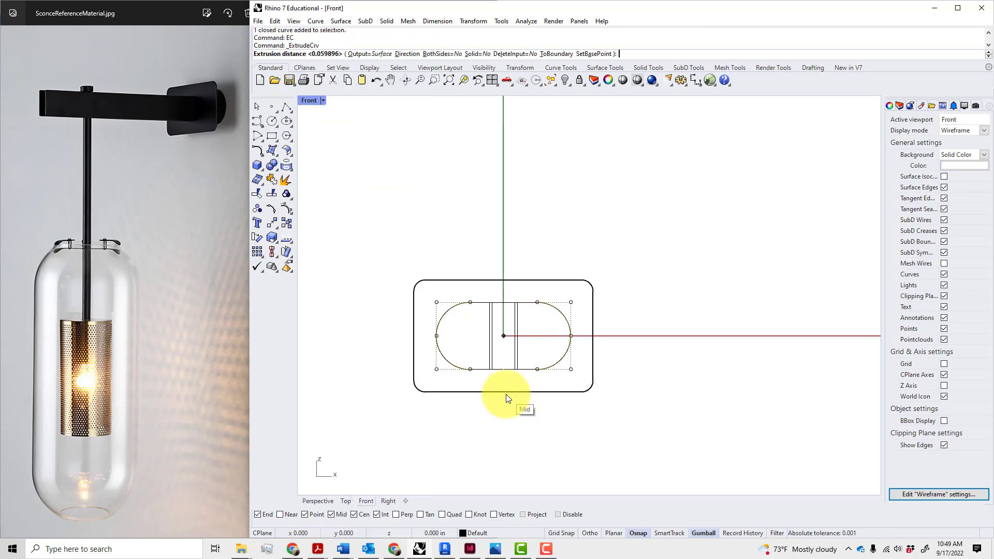
{"action": "scroll", "coordinate": [519, 380], "scroll_direction": "down", "scroll_amount": 4}
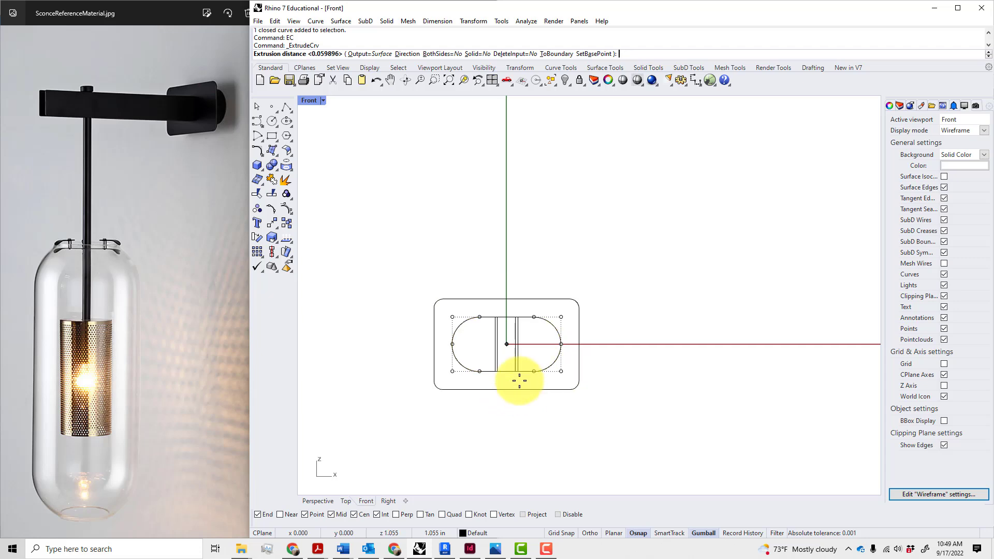
{"action": "type", "text": "1\""}
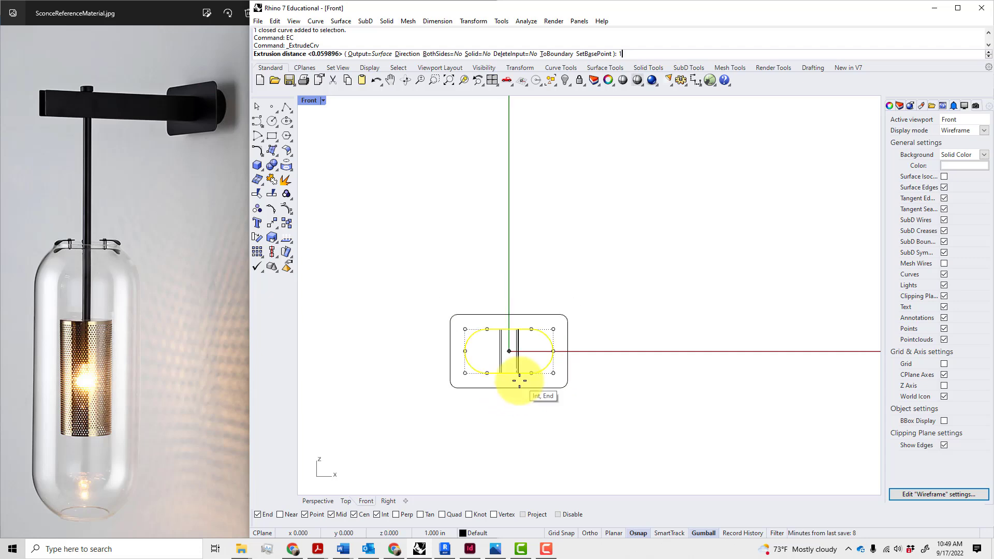
{"action": "key", "text": "Return"}
Maximize the Perspective view, switch it to Shaded display, and orbit around the sleeve
{"action": "key", "text": "Escape"}
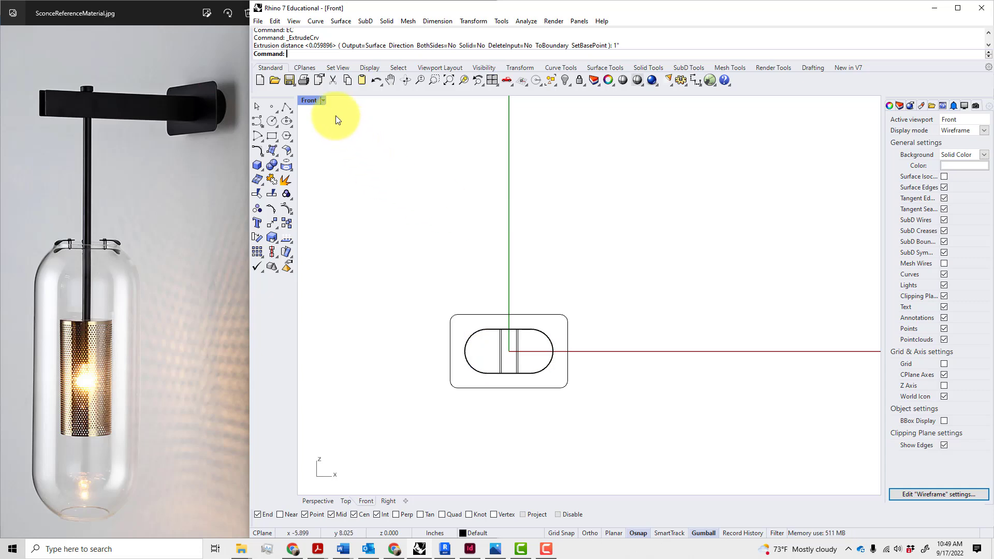
{"action": "double_click", "coordinate": [312, 100]}
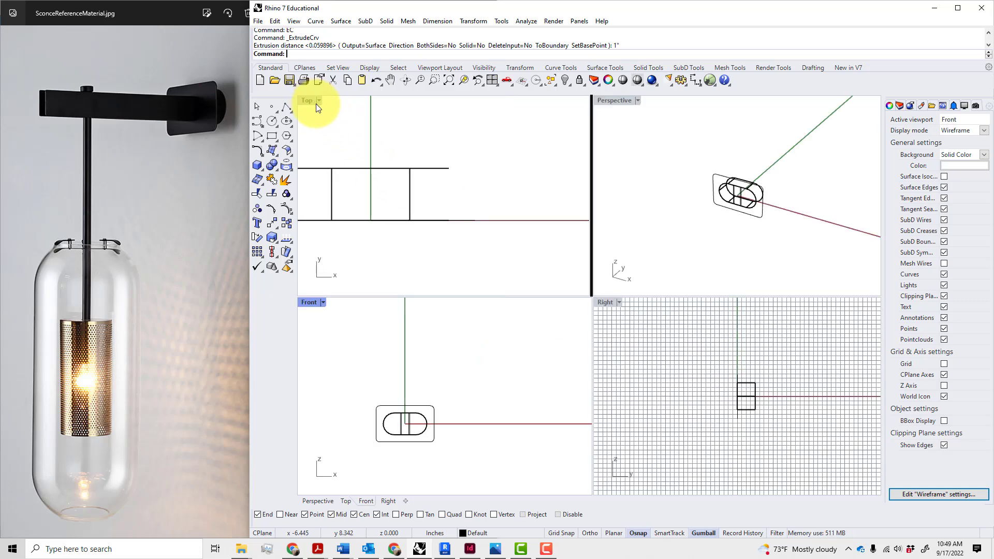
{"action": "double_click", "coordinate": [616, 101]}
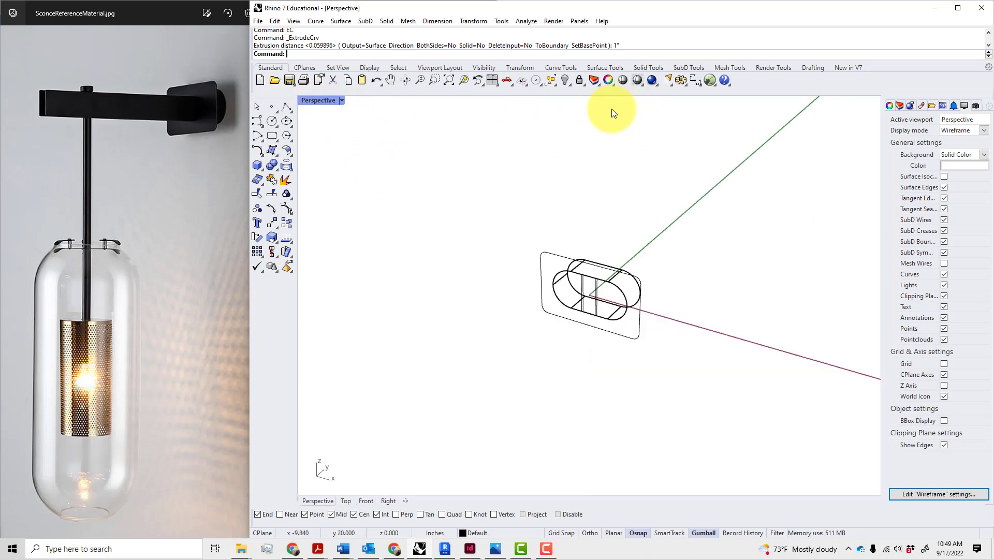
{"action": "left_click", "coordinate": [343, 101]}
{"action": "left_click", "coordinate": [324, 149]}
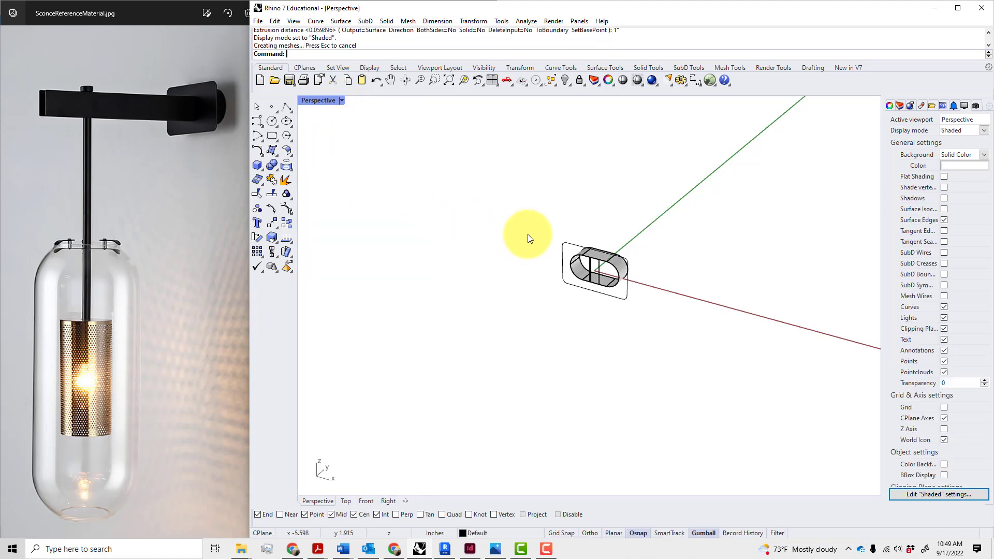
{"action": "mouse_move", "coordinate": [526, 237]}
{"action": "right_mouse_down"}
{"action": "mouse_move", "coordinate": [388, 226]}
{"action": "mouse_move", "coordinate": [874, 236]}
{"action": "mouse_move", "coordinate": [855, 239]}
{"action": "right_mouse_up"}
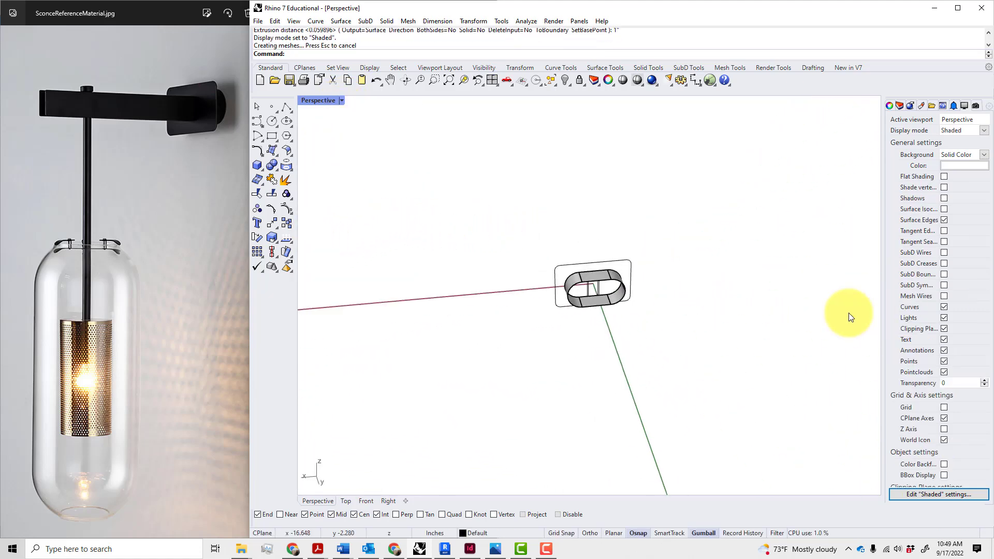
{"action": "scroll", "coordinate": [651, 310], "scroll_direction": "up", "scroll_amount": 10}
{"action": "right_click_drag", "start_coordinate": [608, 289], "coordinate": [548, 259]}
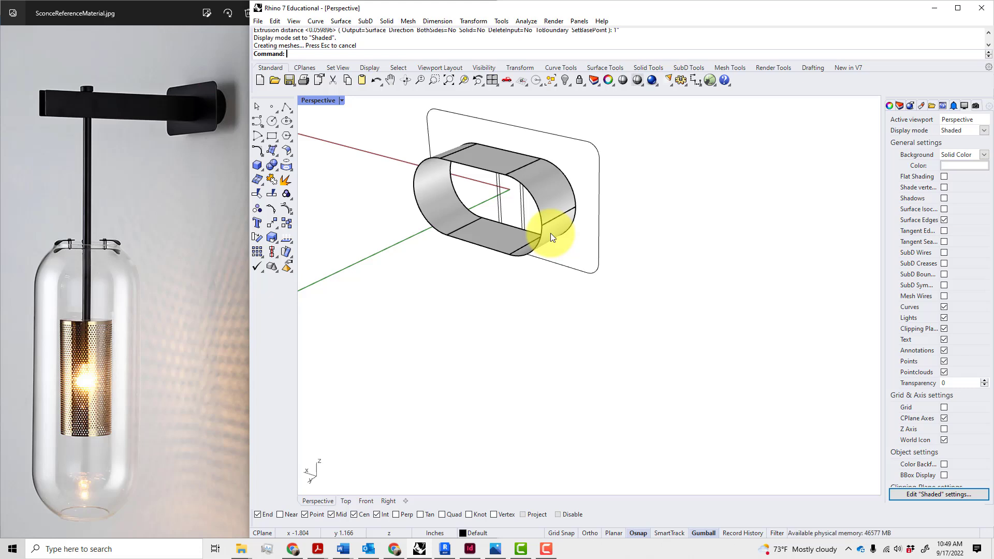
Move the rounded back-plate outline 1 inch along the Y axis with the gumball
{"action": "left_click", "coordinate": [598, 150]}
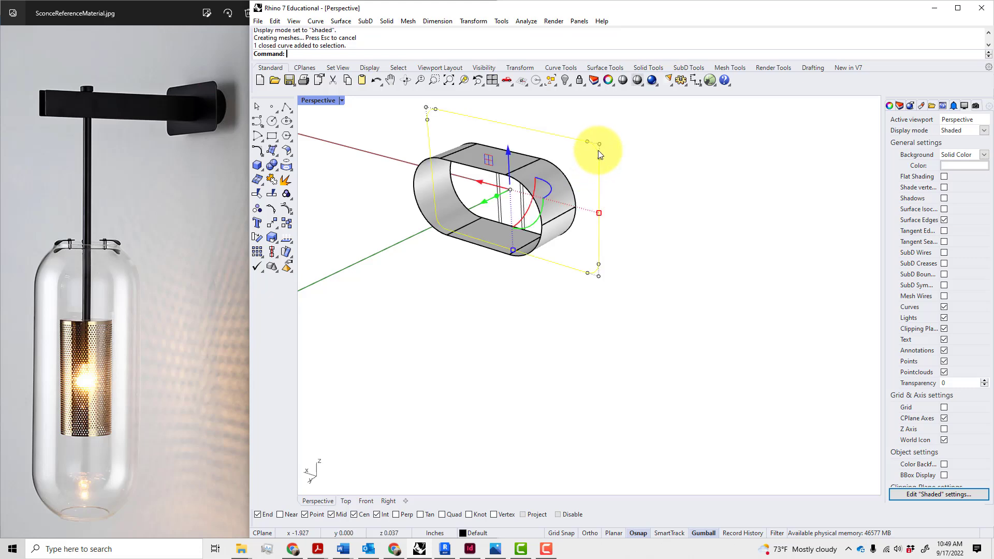
{"action": "left_click_drag", "start_coordinate": [485, 209], "coordinate": [450, 227]}
{"action": "type", "text": "1\""}
{"action": "key", "text": "Return"}
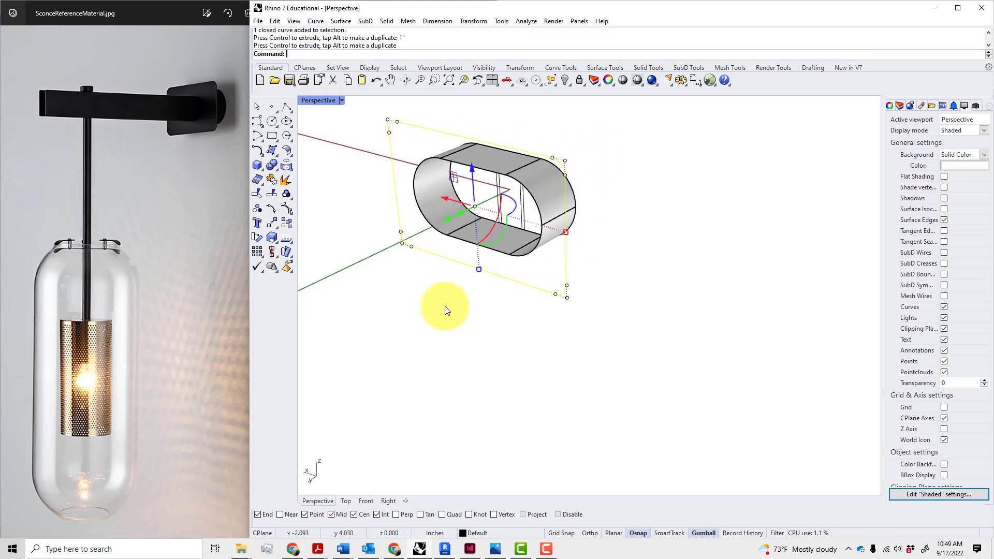
{"action": "left_click", "coordinate": [446, 307]}
Reselect the plate outline, start and cancel ExtrudeSrf (ES), and browse the Surface and Solid menus
{"action": "left_click", "coordinate": [518, 281]}
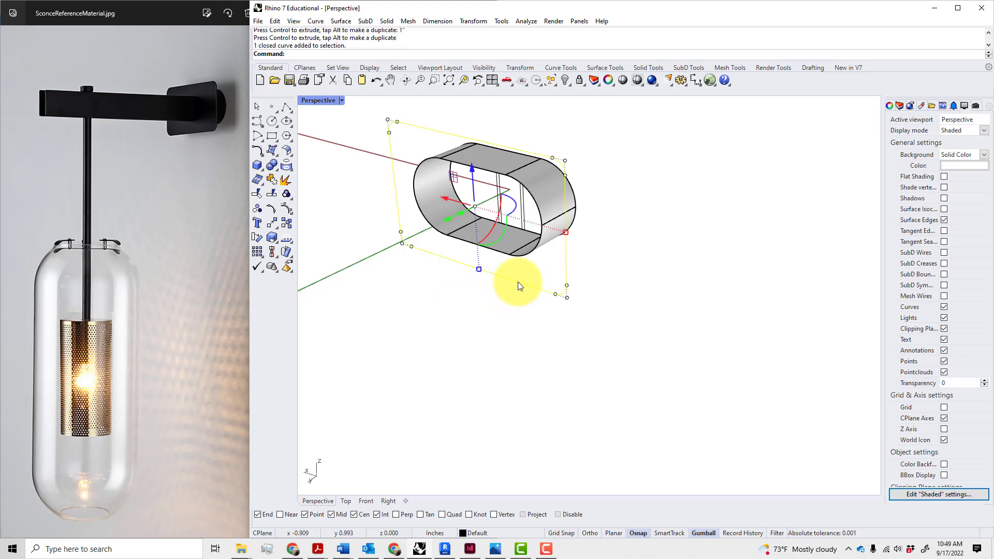
{"action": "type", "text": "ES"}
{"action": "key", "text": "Return"}
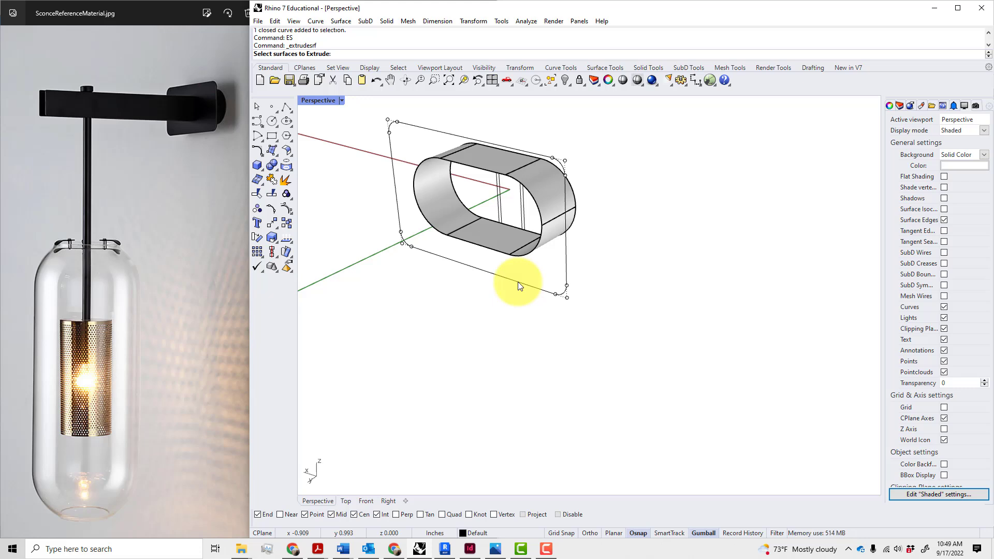
{"action": "key", "text": "Escape"}
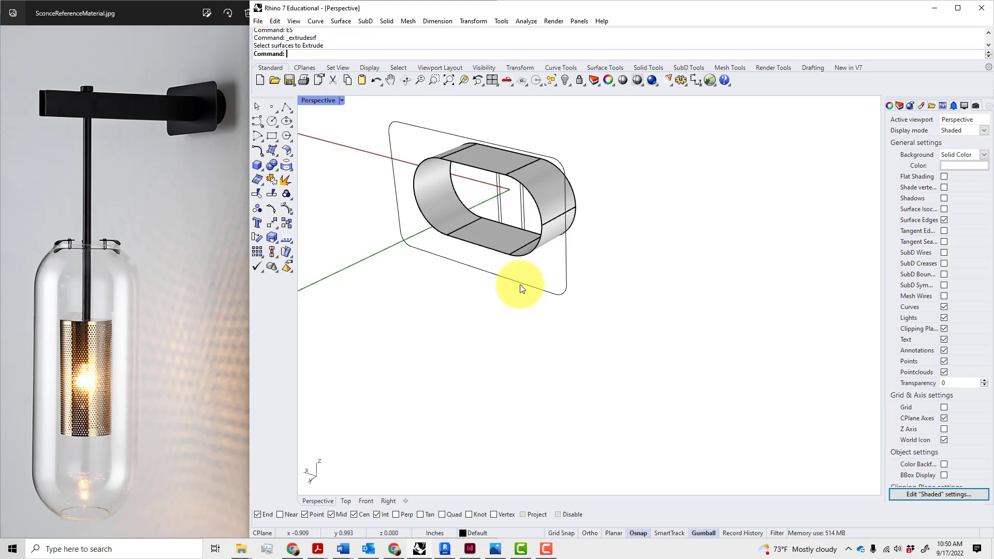
{"action": "left_click", "coordinate": [349, 24]}
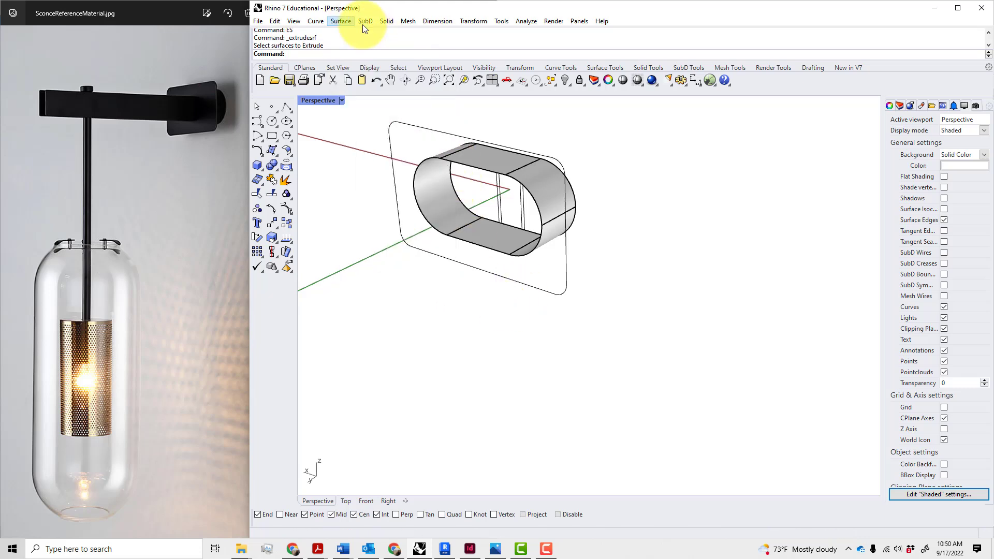
{"action": "left_click", "coordinate": [385, 22]}
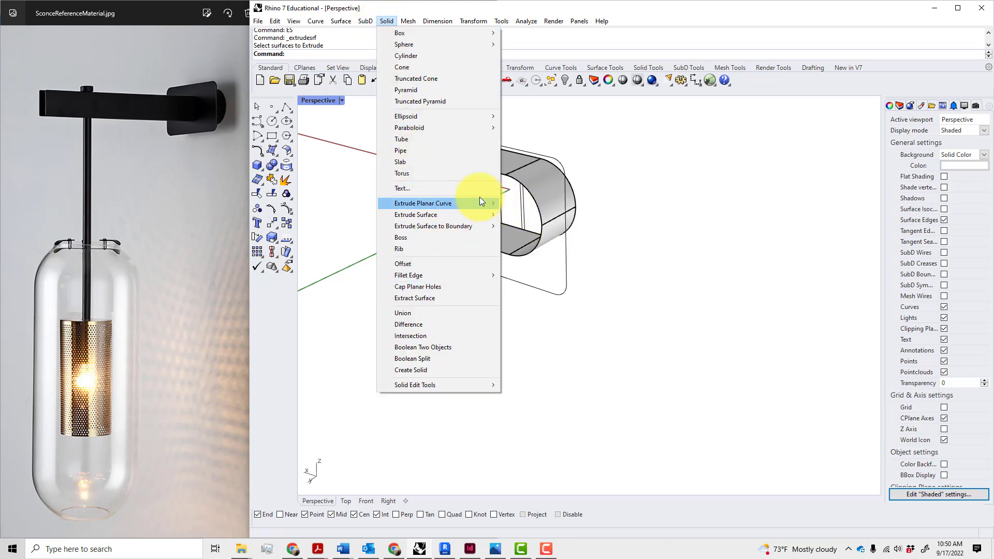
{"action": "mouse_move", "coordinate": [427, 202]}
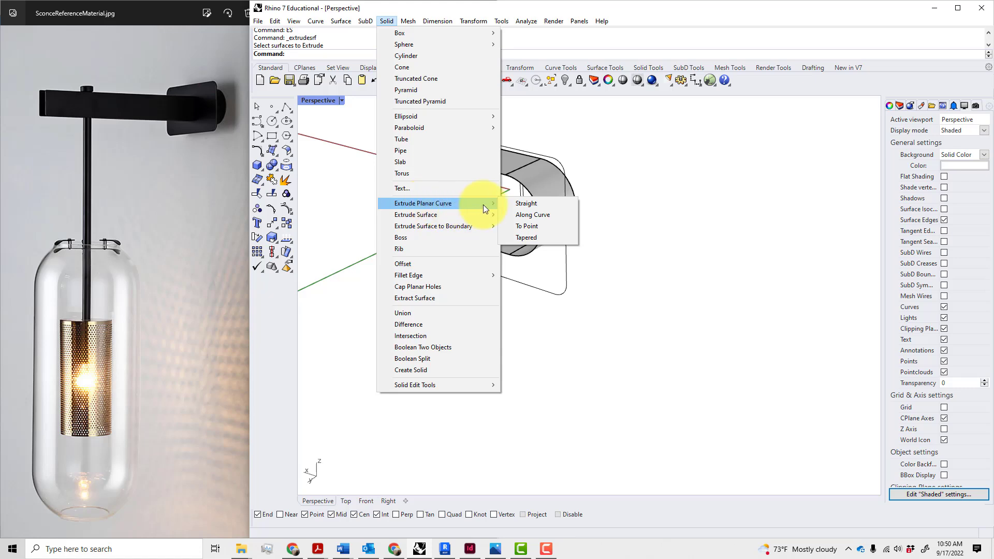
{"action": "key", "text": "Escape"}
{"action": "key", "text": "Escape"}
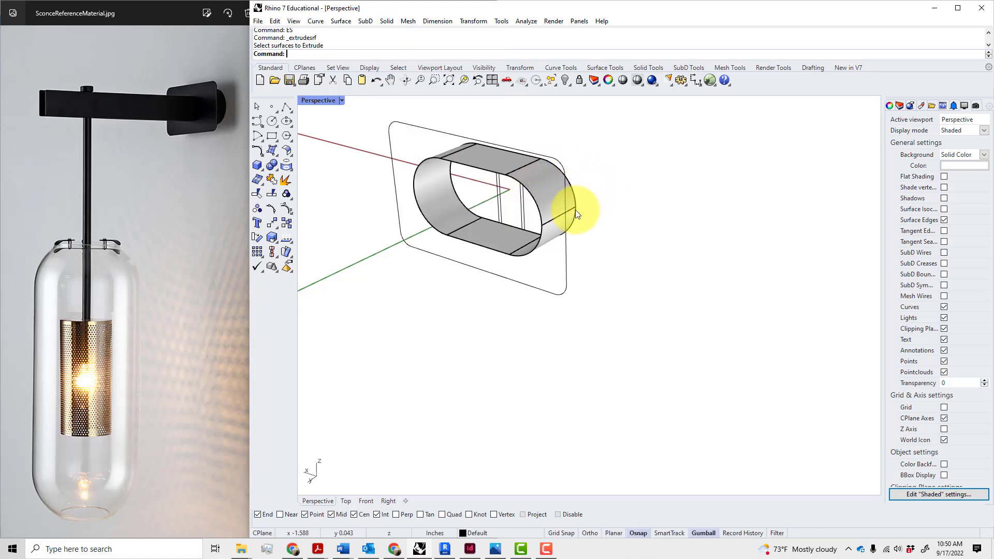
{"action": "left_click", "coordinate": [570, 206]}
{"action": "left_click", "coordinate": [607, 245]}
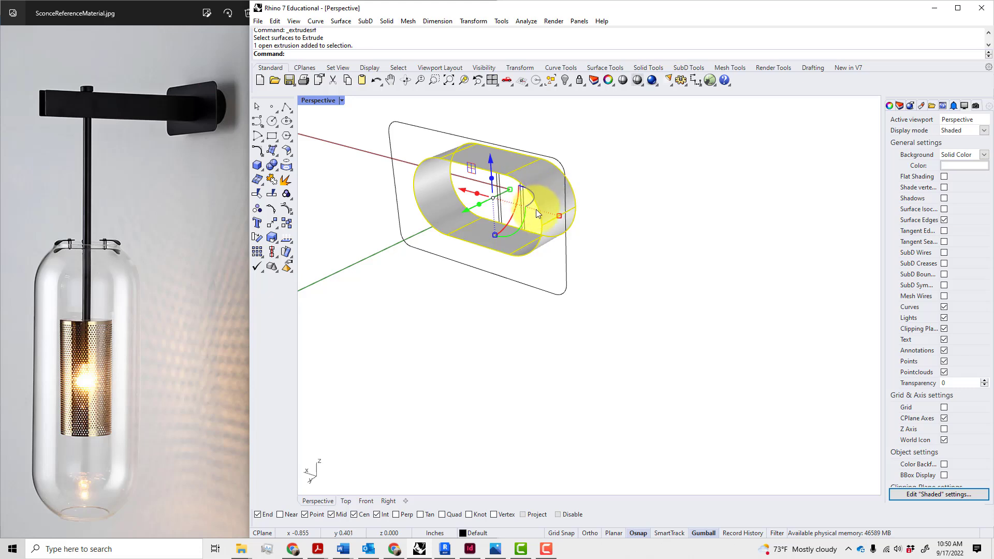
{"action": "left_click", "coordinate": [508, 257]}
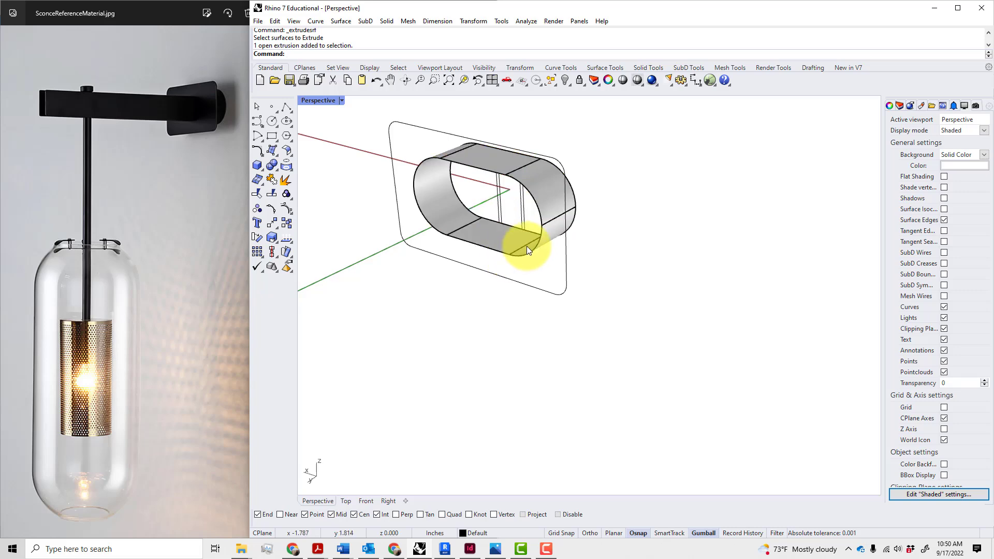
{"action": "scroll", "coordinate": [528, 245], "scroll_direction": "up", "scroll_amount": 3}
{"action": "mouse_move", "coordinate": [534, 241]}
{"action": "right_mouse_down"}
{"action": "mouse_move", "coordinate": [528, 249]}
{"action": "mouse_move", "coordinate": [650, 240]}
{"action": "mouse_move", "coordinate": [651, 226]}
{"action": "mouse_move", "coordinate": [532, 249]}
{"action": "mouse_move", "coordinate": [523, 235]}
{"action": "right_mouse_up"}
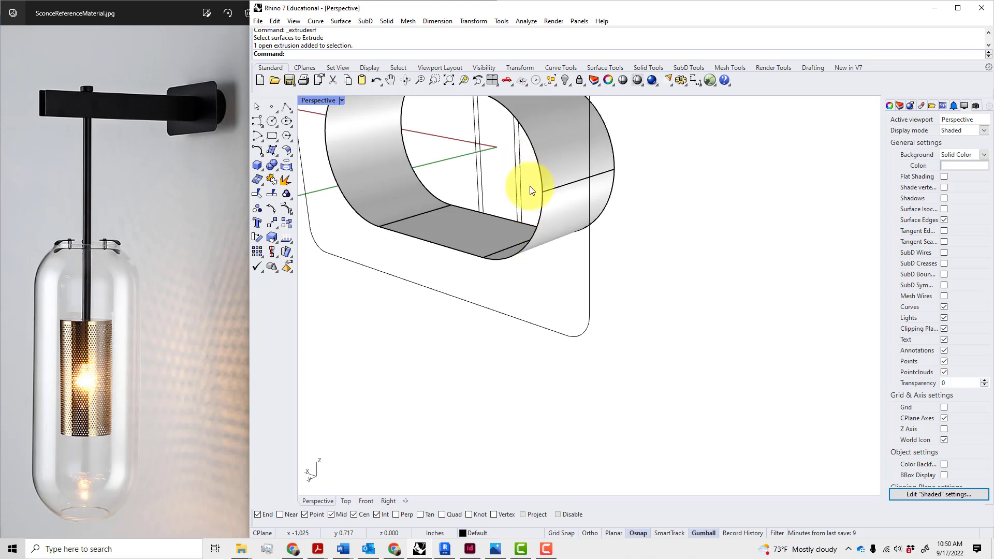
{"action": "scroll", "coordinate": [545, 160], "scroll_direction": "down", "scroll_amount": 2}
{"action": "scroll", "coordinate": [543, 156], "scroll_direction": "up", "scroll_amount": 4}
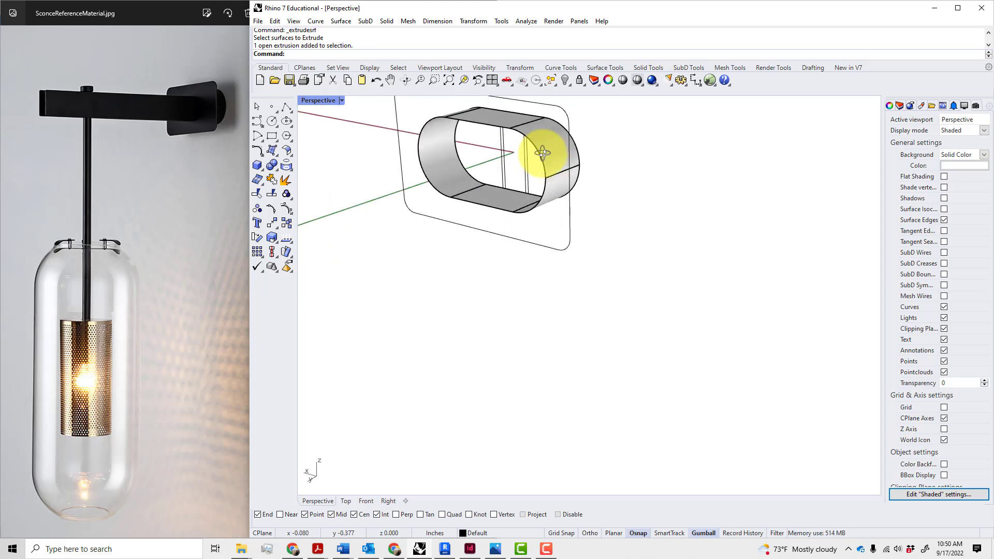
{"action": "left_click", "coordinate": [542, 153]}
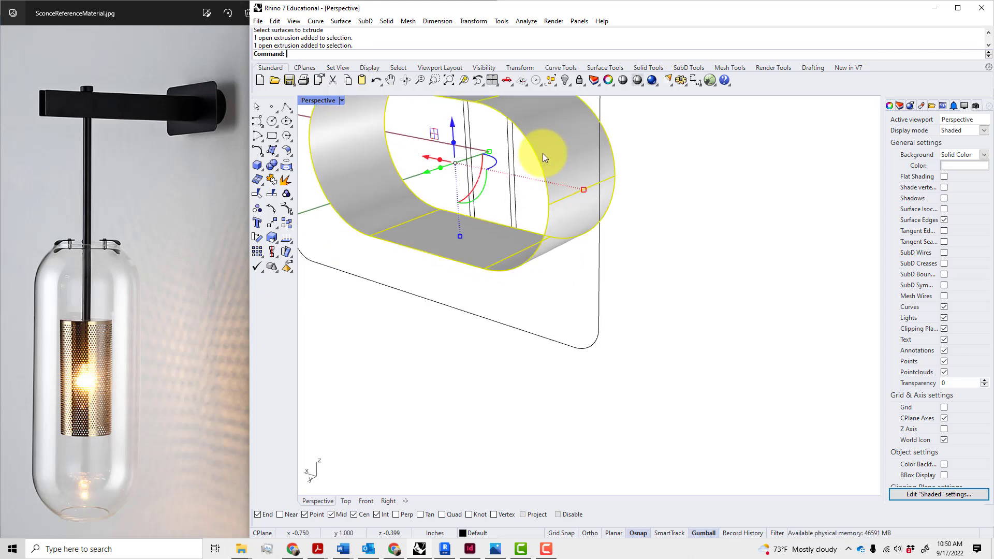
{"action": "scroll", "coordinate": [542, 153], "scroll_direction": "down", "scroll_amount": 2}
{"action": "key", "text": "Escape"}
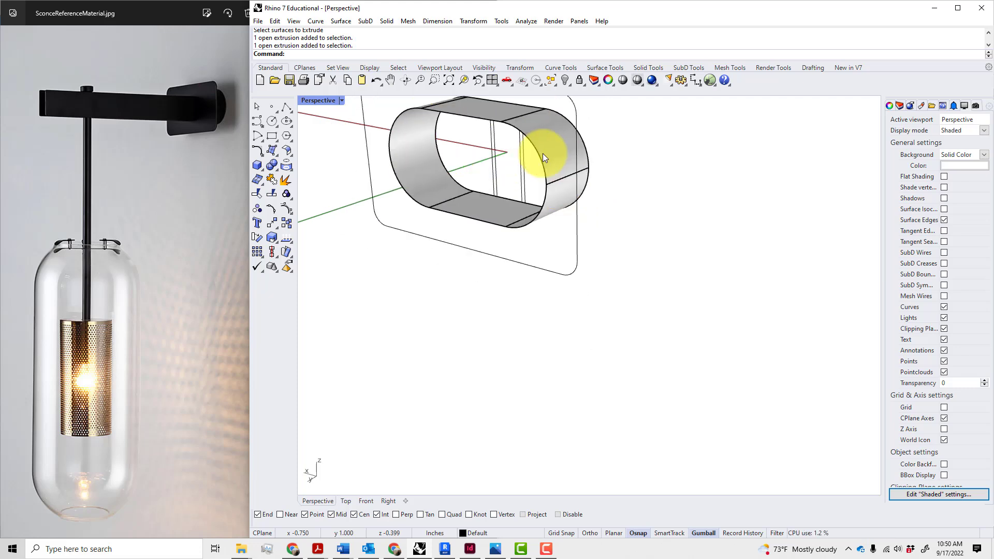
{"action": "scroll", "coordinate": [549, 158], "scroll_direction": "down", "scroll_amount": 2}
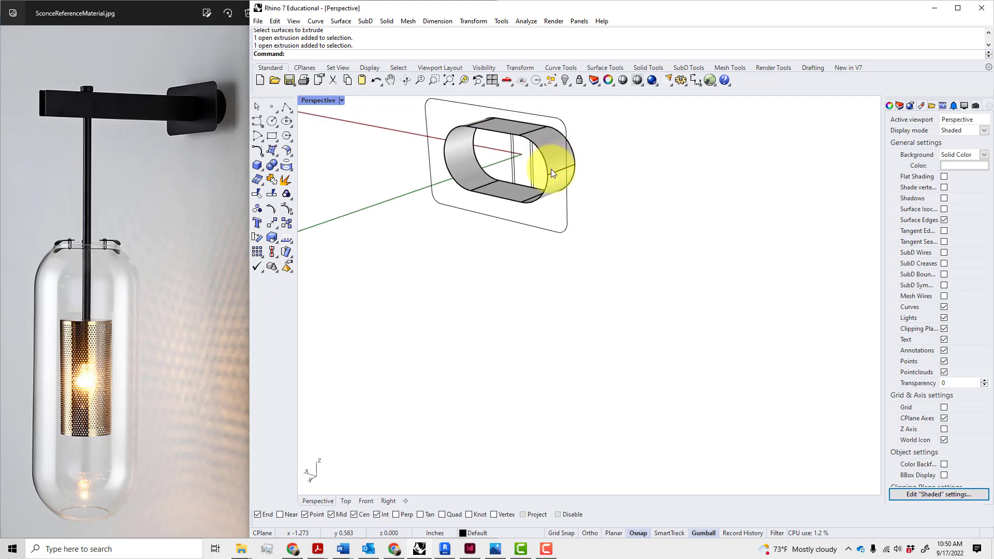
{"action": "scroll", "coordinate": [551, 169], "scroll_direction": "up", "scroll_amount": 4}
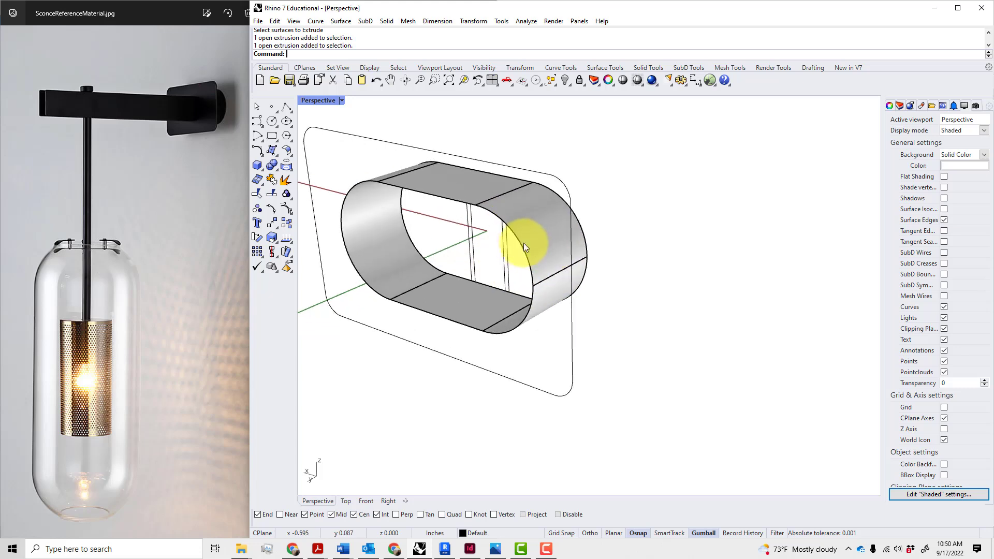
{"action": "right_click_drag", "start_coordinate": [564, 253], "coordinate": [615, 228]}
{"action": "left_click", "coordinate": [587, 216]}
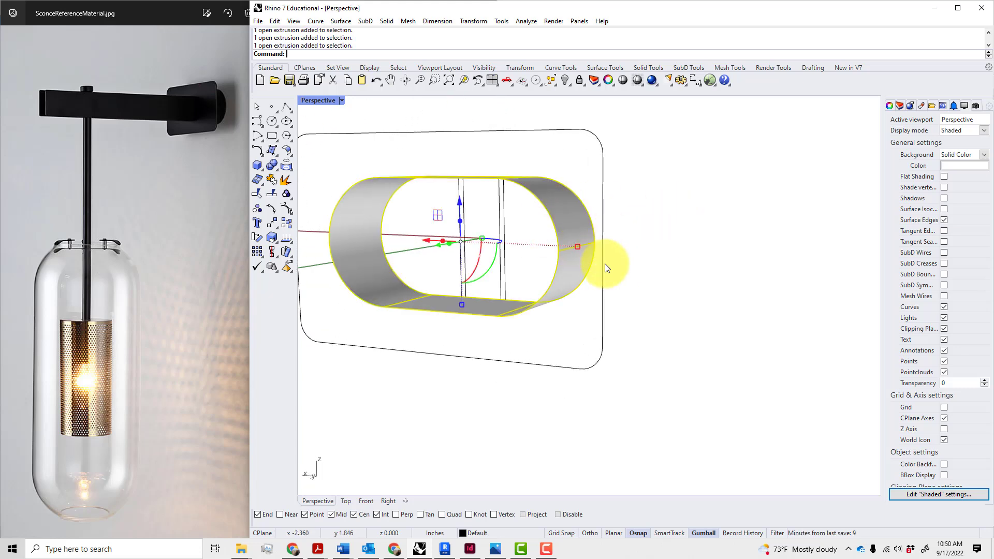
{"action": "scroll", "coordinate": [605, 263], "scroll_direction": "down", "scroll_amount": 2}
{"action": "key", "text": "Escape"}
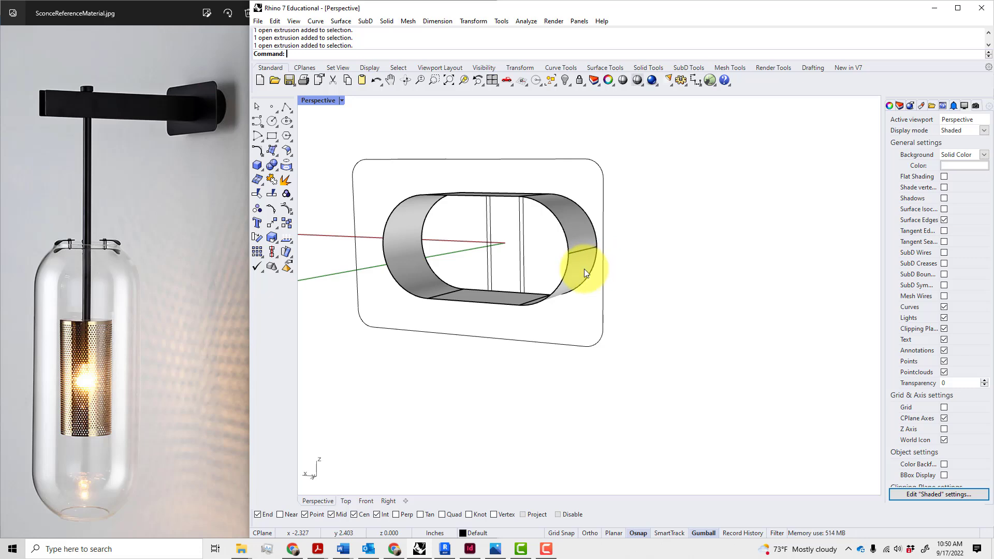
{"action": "right_click_drag", "start_coordinate": [637, 280], "coordinate": [628, 291]}
{"action": "left_click", "coordinate": [585, 269]}
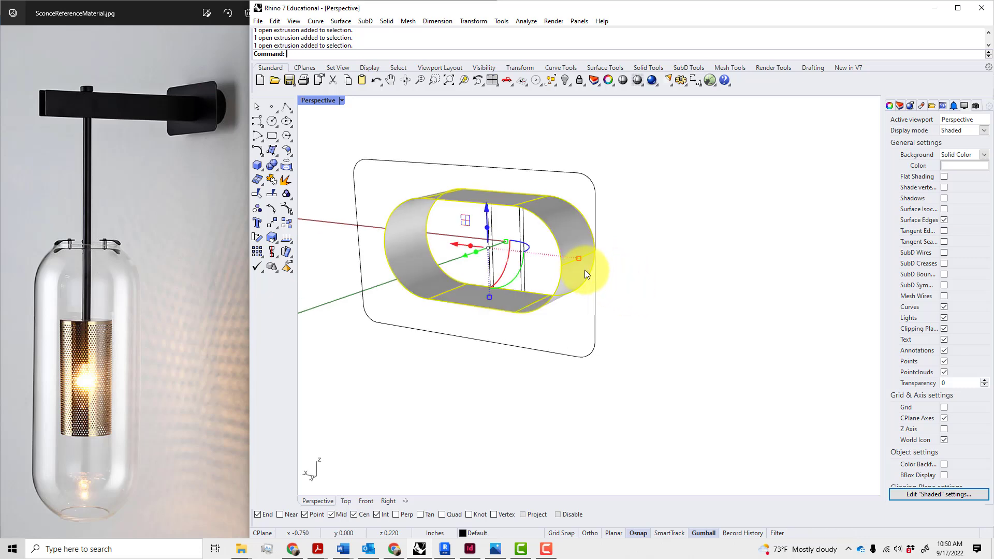
Thicken the sleeve surface into a solid with OffsetSrf, FlipAll, at 0.0625 inch
{"action": "type", "text": "Offset"}
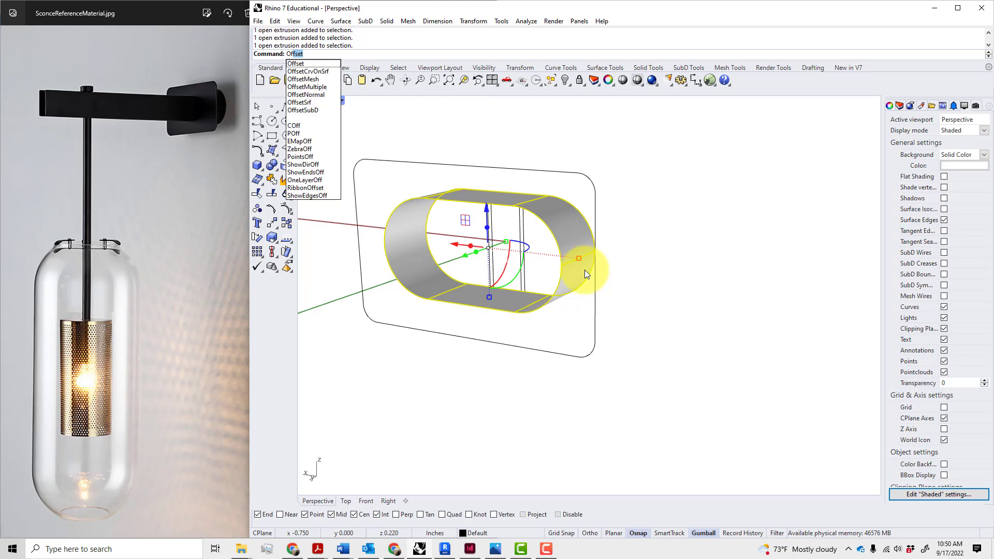
{"action": "left_click", "coordinate": [304, 102]}
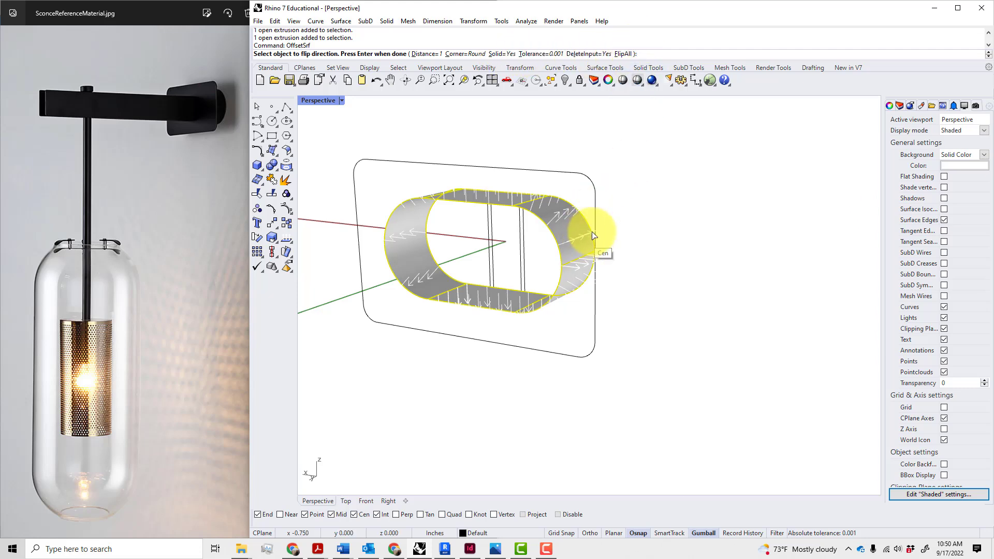
{"action": "left_click", "coordinate": [624, 53]}
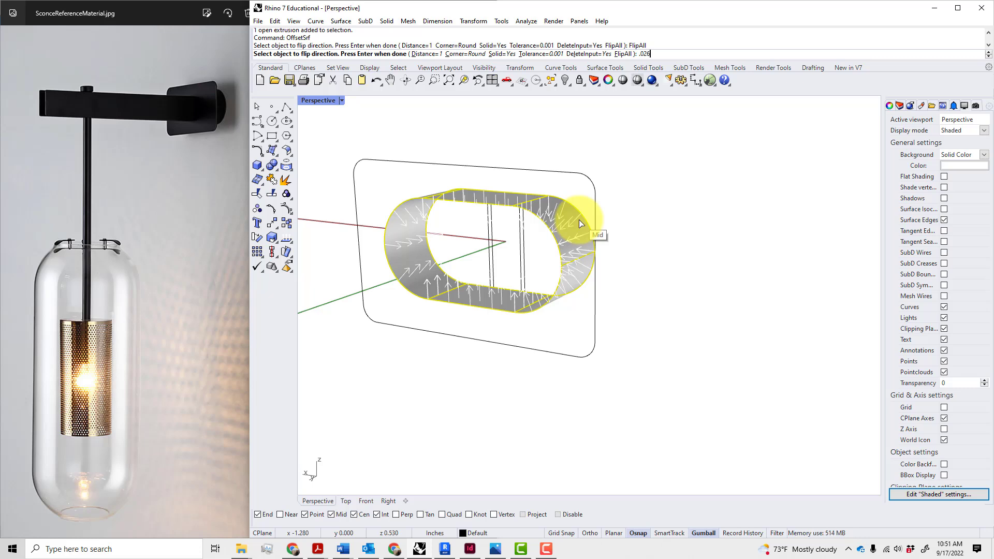
{"action": "type", "text": ".026=5"}
{"action": "key", "text": "BackSpace"}
{"action": "key", "text": "BackSpace"}
{"action": "type", "text": "62"}
{"action": "key", "text": "Return"}
{"action": "key", "text": "Return"}
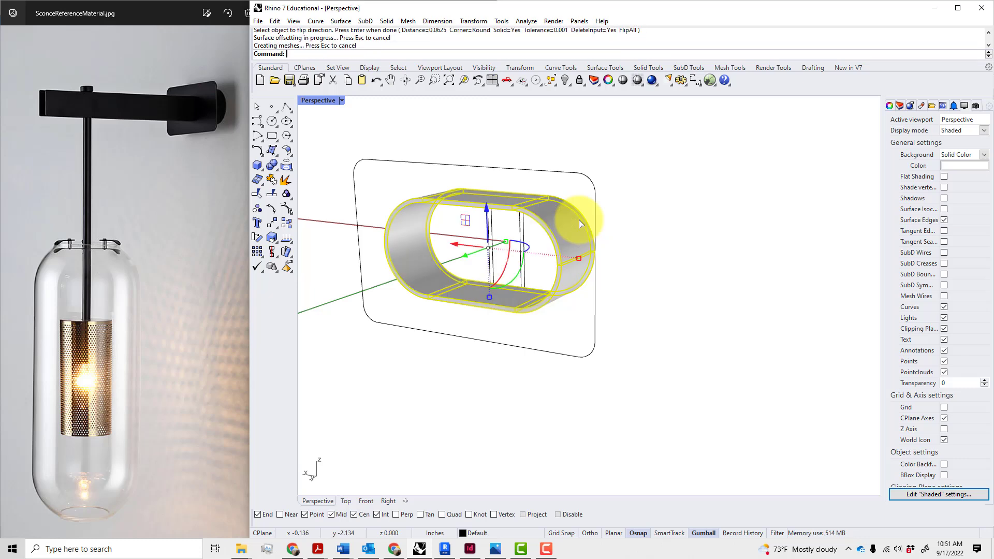
{"action": "left_click", "coordinate": [629, 267]}
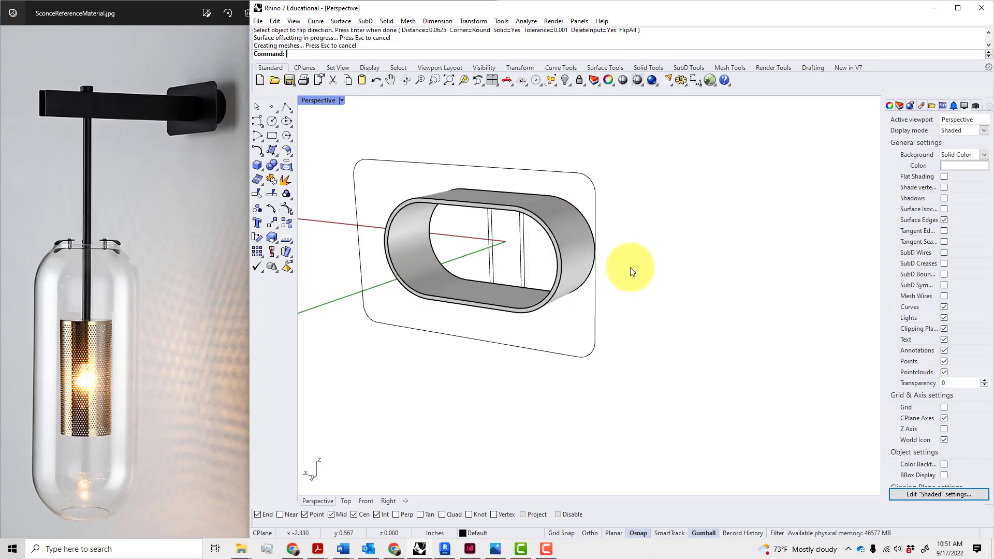
{"action": "left_click", "coordinate": [576, 243]}
Extrude the rounded rectangle outline straight into a 0.0625-inch-thick solid plate
{"action": "right_click_drag", "start_coordinate": [636, 256], "coordinate": [625, 258]}
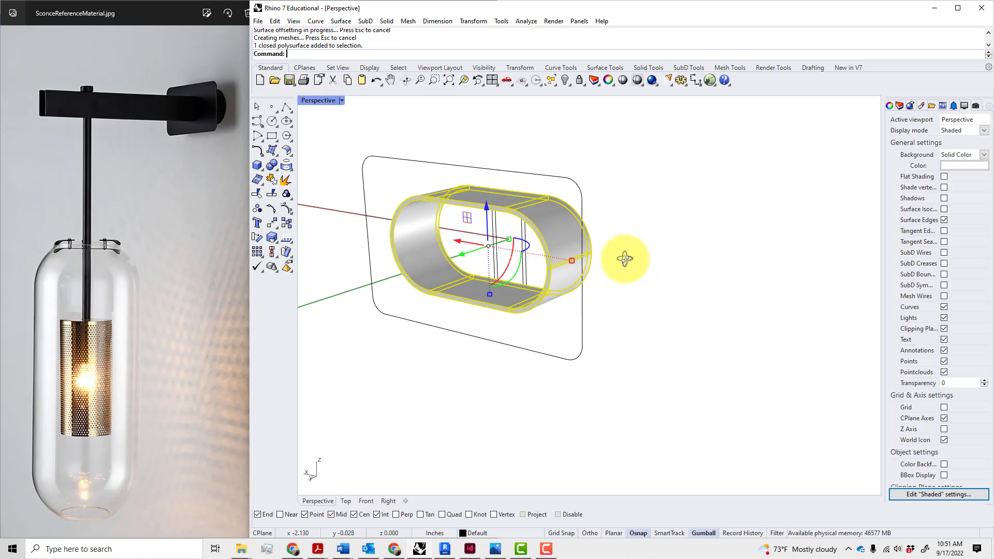
{"action": "left_click", "coordinate": [624, 258]}
{"action": "left_click", "coordinate": [577, 192]}
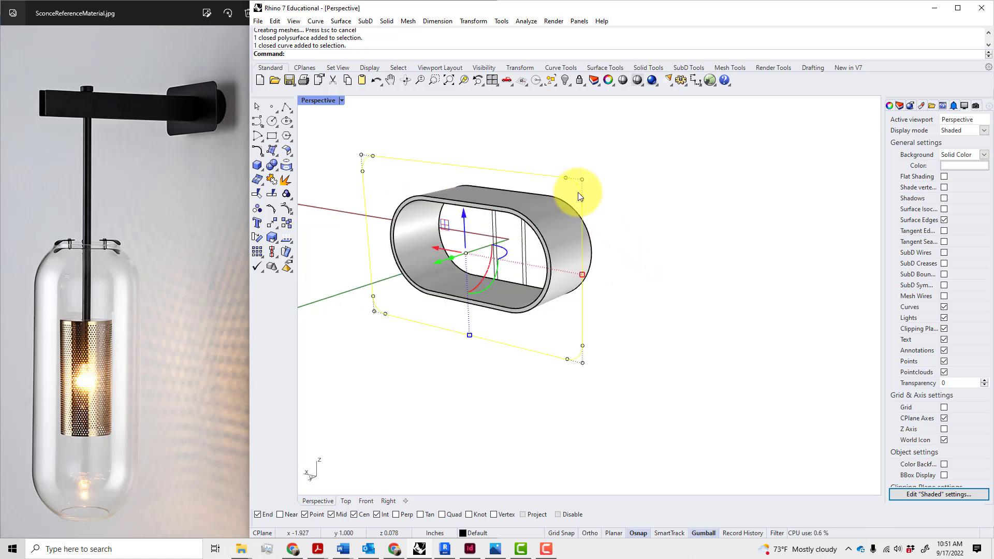
{"action": "left_click", "coordinate": [385, 20]}
{"action": "mouse_move", "coordinate": [428, 204]}
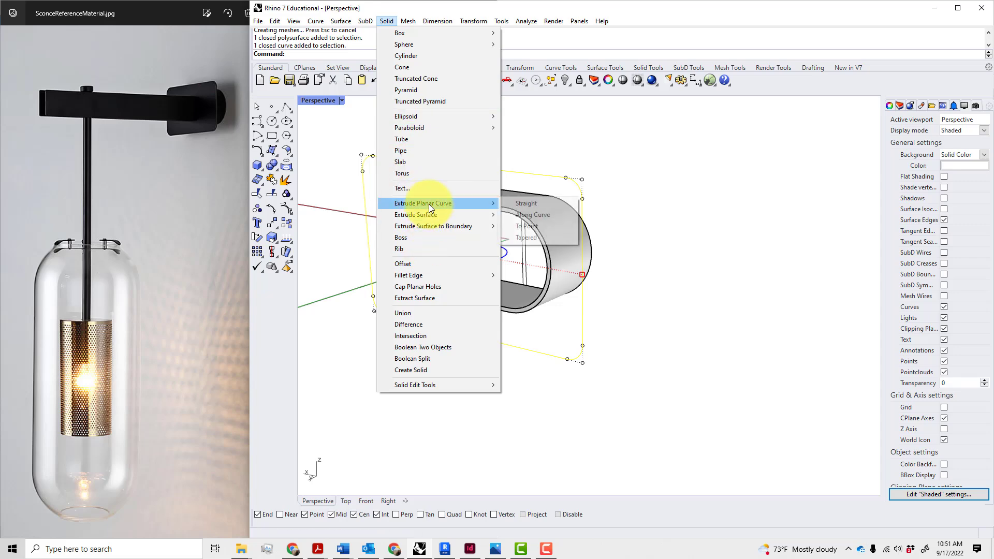
{"action": "left_click", "coordinate": [523, 206]}
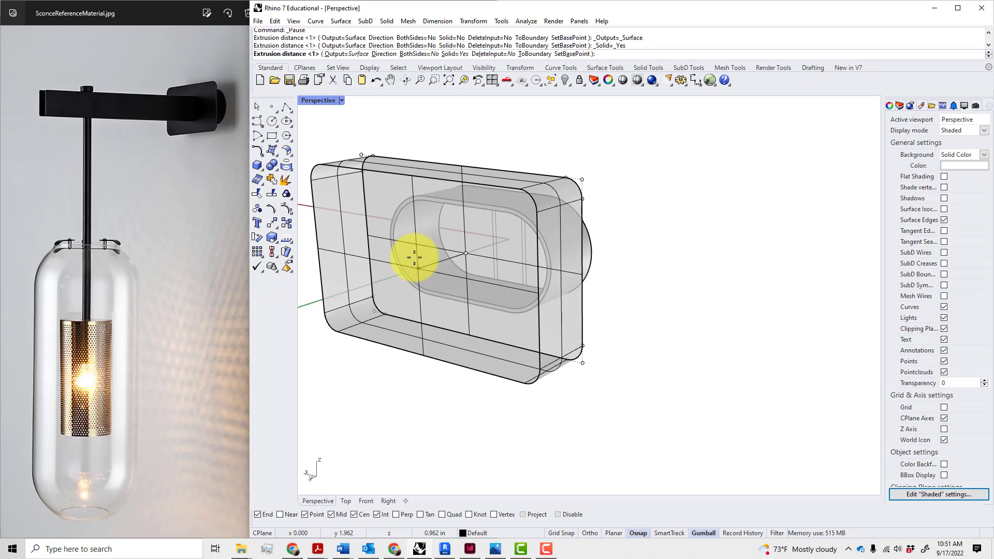
{"action": "type", "text": ".0625"}
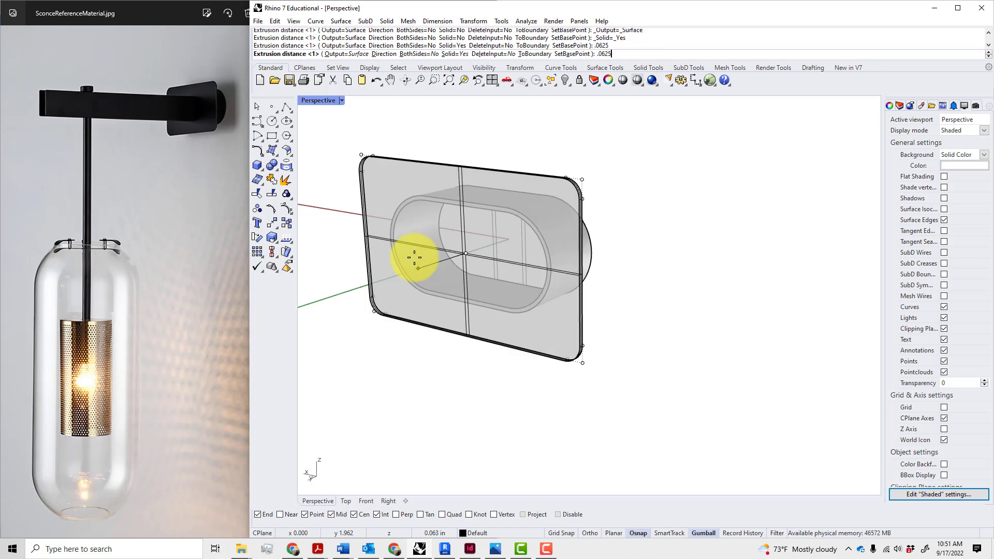
{"action": "key", "text": "Return"}
Move the back plate 0.0625 inch along its depth axis with the gumball
{"action": "left_click", "coordinate": [649, 243]}
{"action": "right_click_drag", "start_coordinate": [649, 244], "coordinate": [508, 228]}
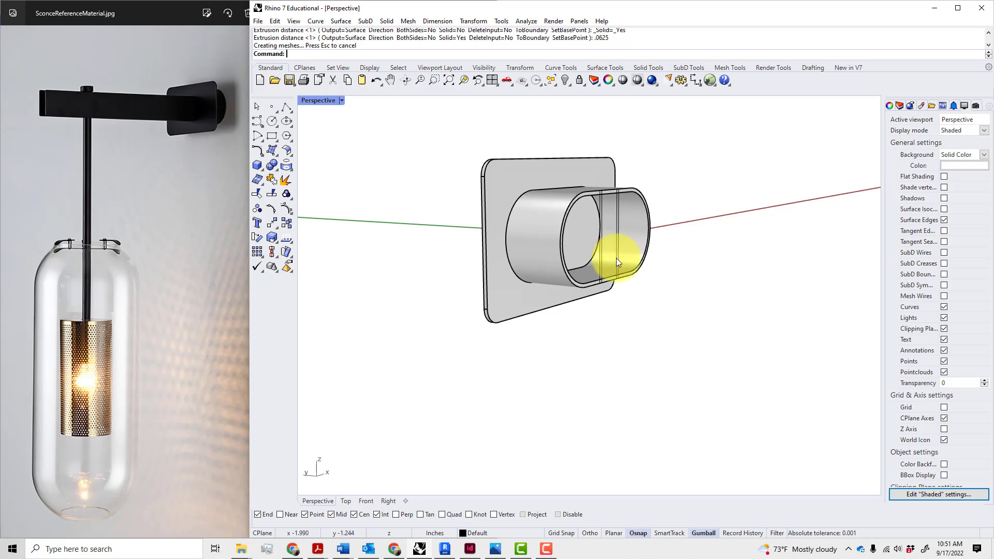
{"action": "right_click_drag", "start_coordinate": [616, 257], "coordinate": [632, 290]}
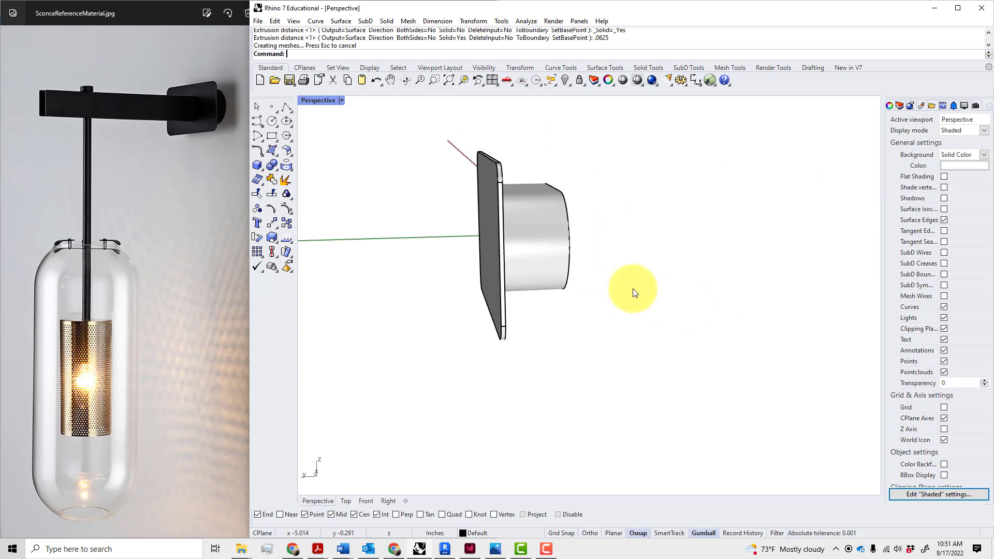
{"action": "left_click", "coordinate": [495, 178]}
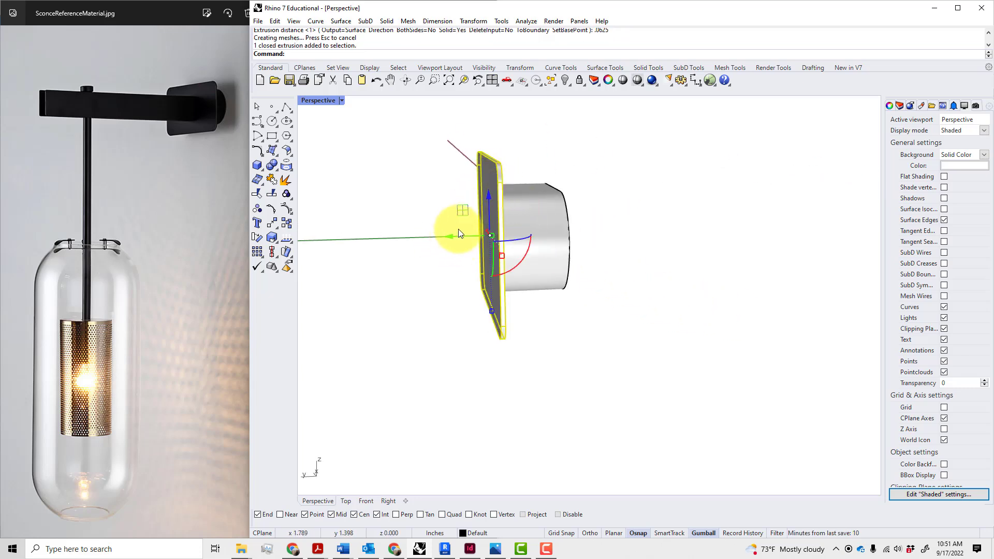
{"action": "left_click_drag", "start_coordinate": [451, 235], "coordinate": [462, 239]}
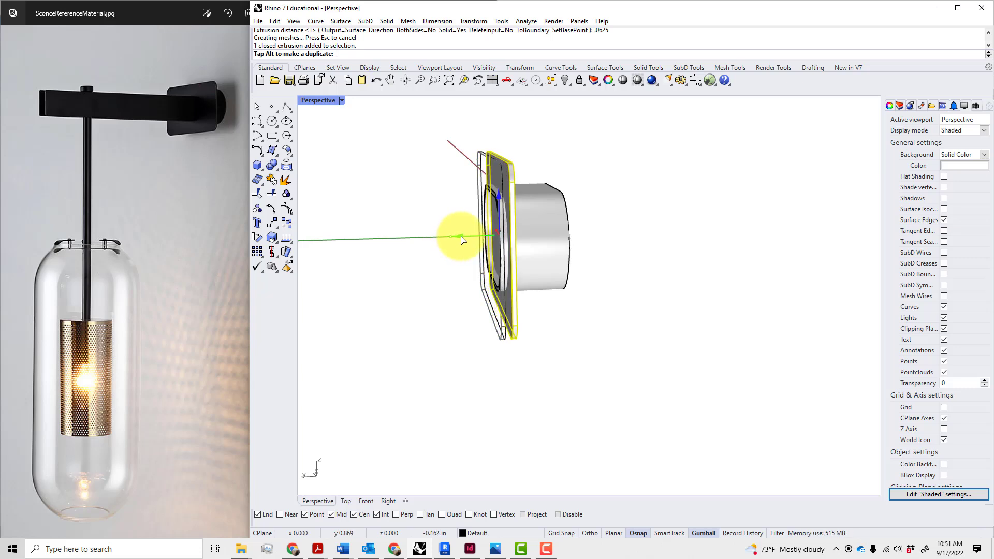
{"action": "type", "text": ".0"}
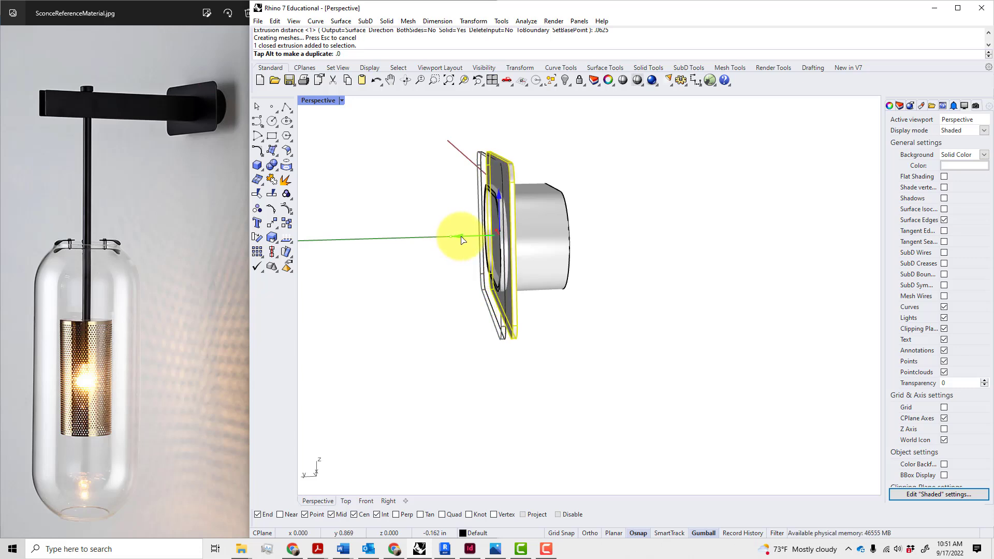
{"action": "type", "text": "625\""}
{"action": "key", "text": "Return"}
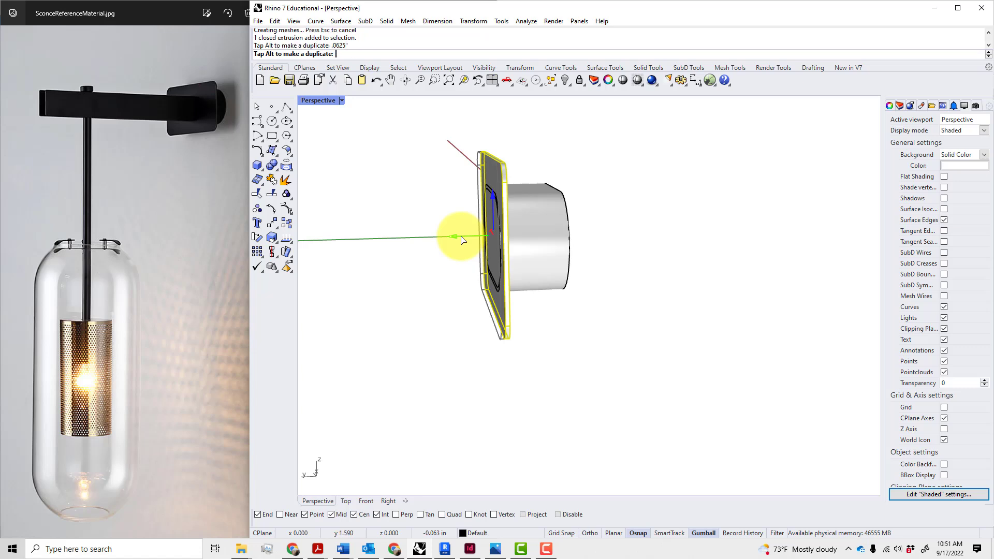
Move the four capsule curves 1 inch onto the plate's front face
{"action": "left_click", "coordinate": [463, 305]}
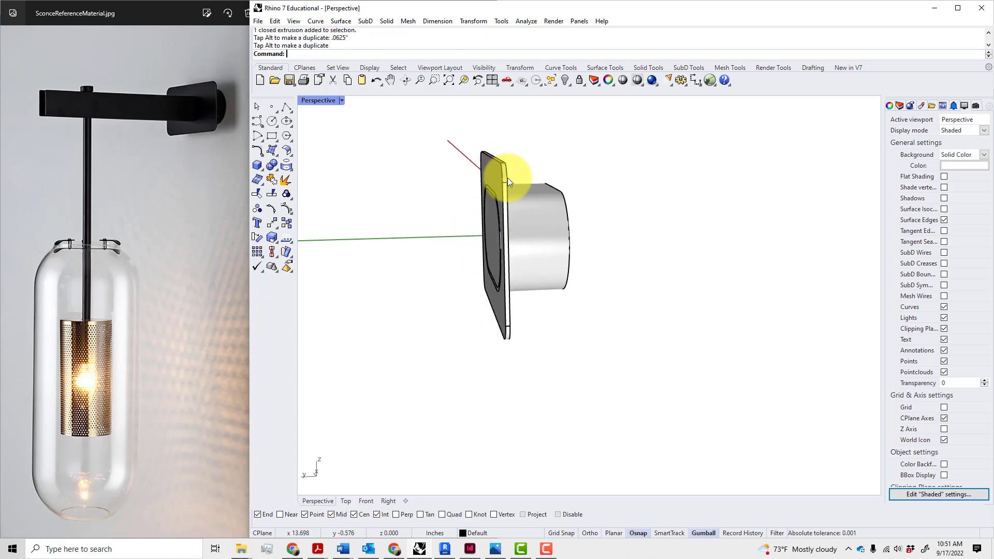
{"action": "right_click_drag", "start_coordinate": [512, 182], "coordinate": [582, 227]}
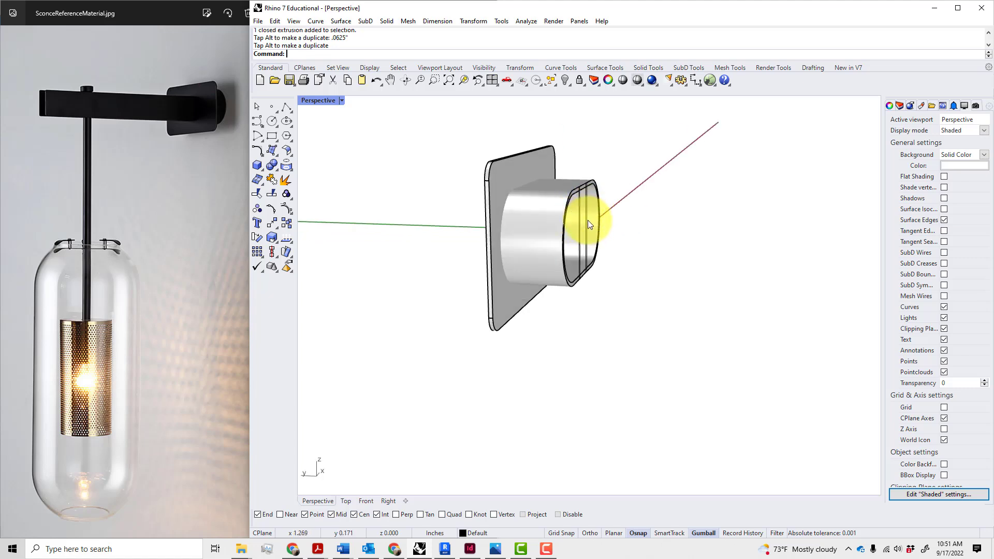
{"action": "left_click_drag", "start_coordinate": [565, 131], "coordinate": [621, 326]}
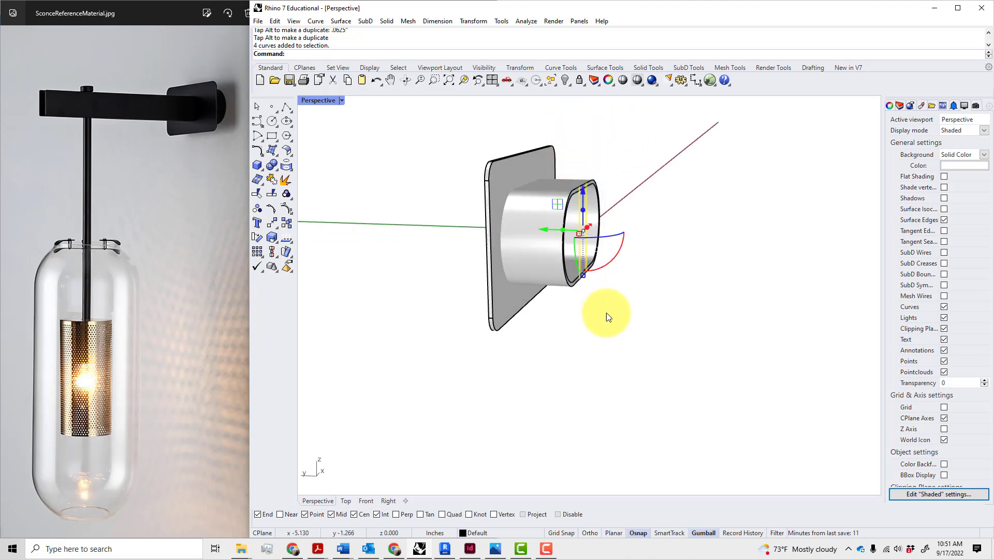
{"action": "right_click_drag", "start_coordinate": [604, 315], "coordinate": [688, 300]}
{"action": "left_click", "coordinate": [519, 241]}
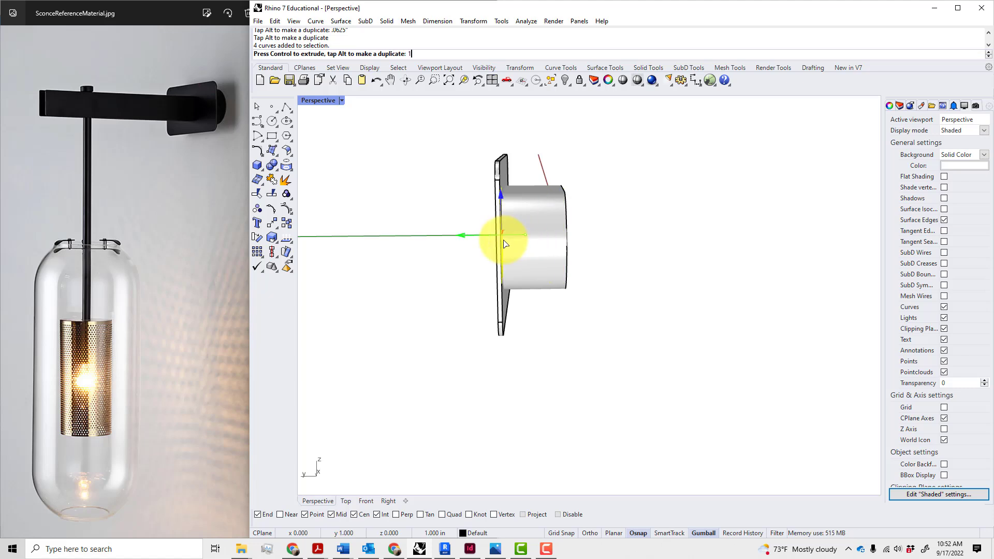
{"action": "type", "text": "1"}
{"action": "key", "text": "Return"}
{"action": "mouse_move", "coordinate": [590, 331]}
{"action": "right_mouse_down"}
{"action": "mouse_move", "coordinate": [569, 346]}
{"action": "mouse_move", "coordinate": [592, 348]}
{"action": "right_mouse_up"}
{"action": "left_click_drag", "start_coordinate": [436, 371], "coordinate": [493, 151]}
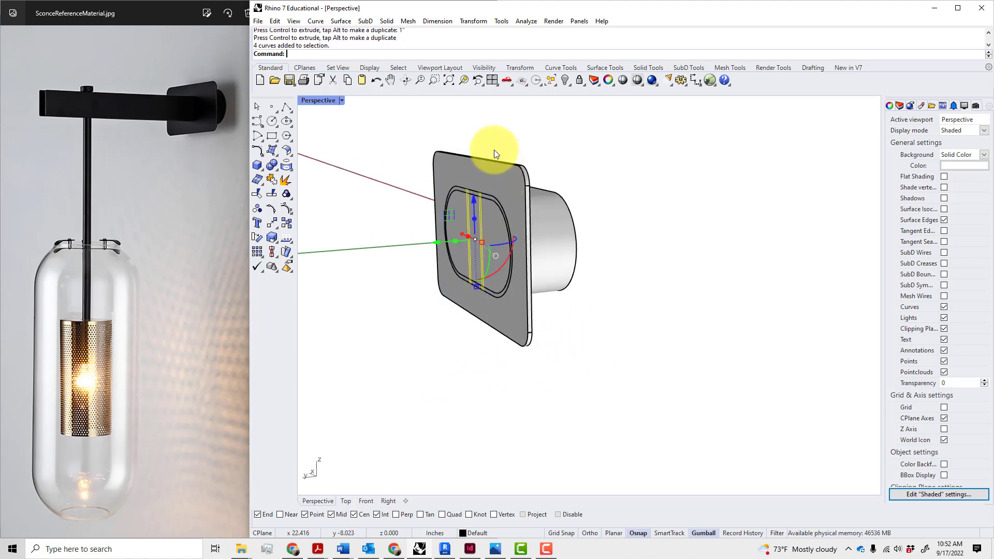
{"action": "left_click", "coordinate": [444, 315]}
{"action": "scroll", "coordinate": [459, 262], "scroll_direction": "up", "scroll_amount": 5}
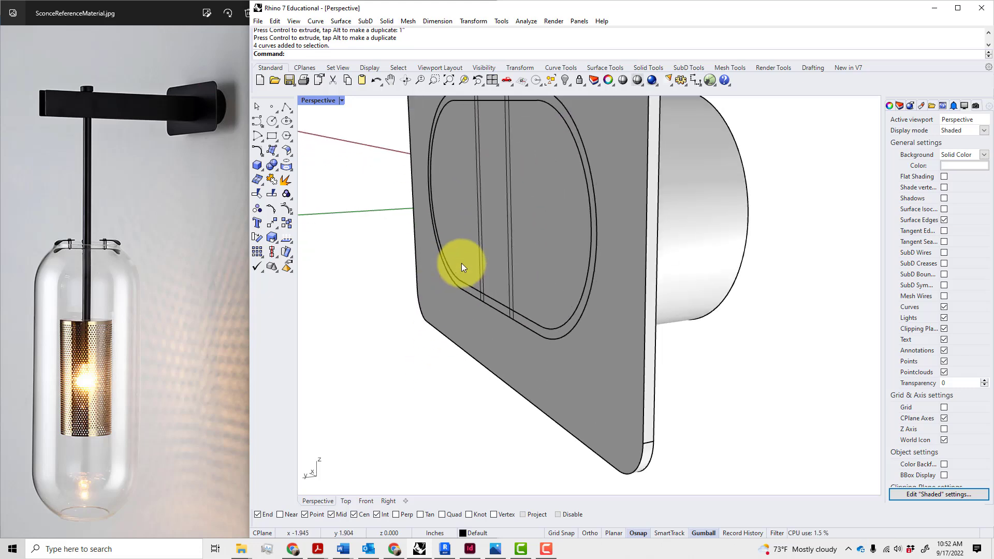
{"action": "scroll", "coordinate": [477, 242], "scroll_direction": "down", "scroll_amount": 1}
Abandon a first rectangle attempt and switch to the Front view, panned to centre the plate
{"action": "type", "text": "rectangle"}
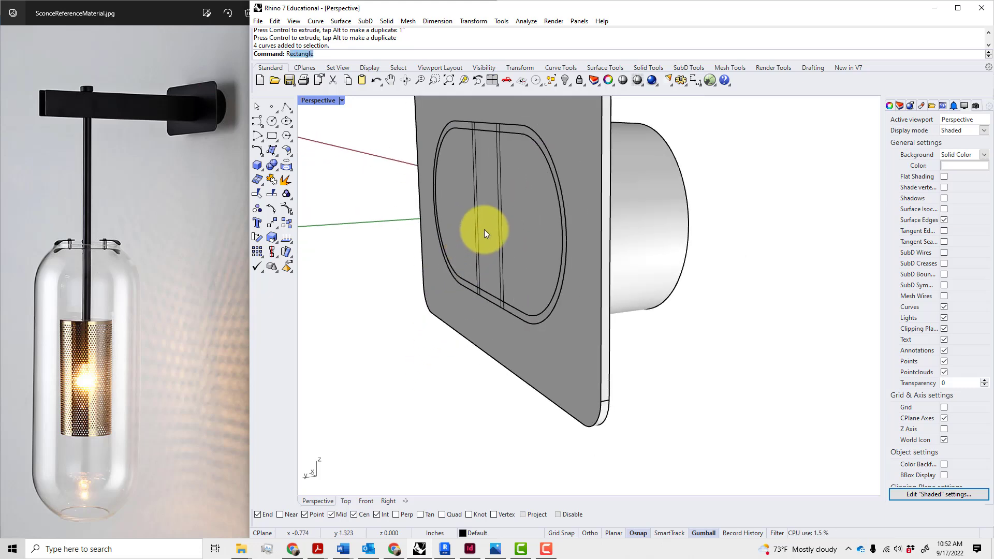
{"action": "key", "text": "Return"}
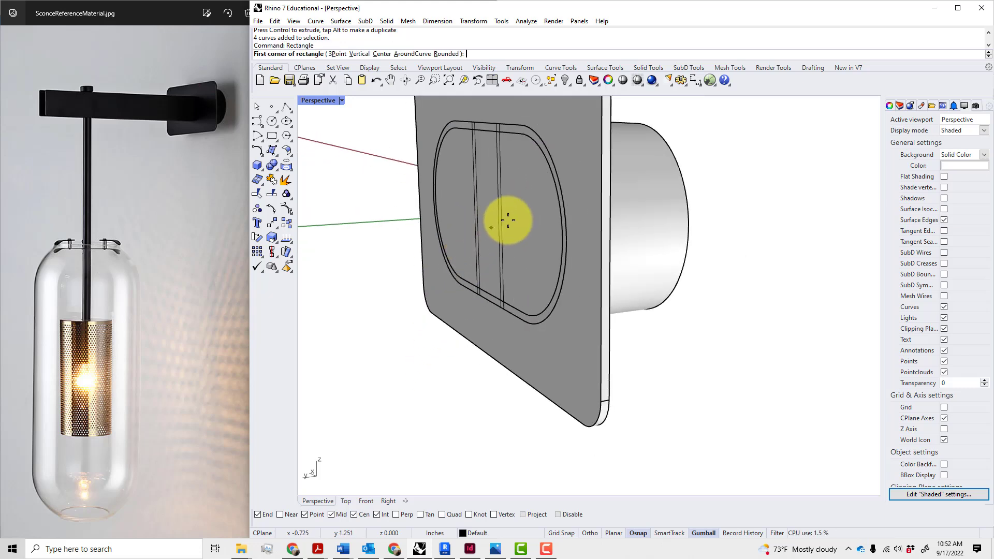
{"action": "left_click", "coordinate": [494, 129]}
{"action": "key", "text": "Escape"}
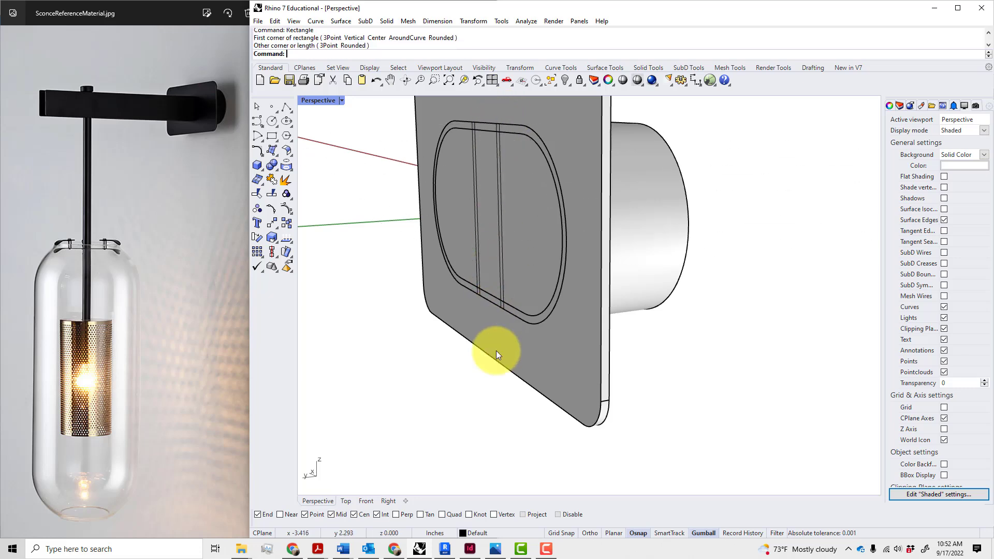
{"action": "left_click", "coordinate": [363, 500]}
{"action": "scroll", "coordinate": [521, 388], "scroll_direction": "up", "scroll_amount": 5}
{"action": "scroll", "coordinate": [520, 385], "scroll_direction": "down", "scroll_amount": 6}
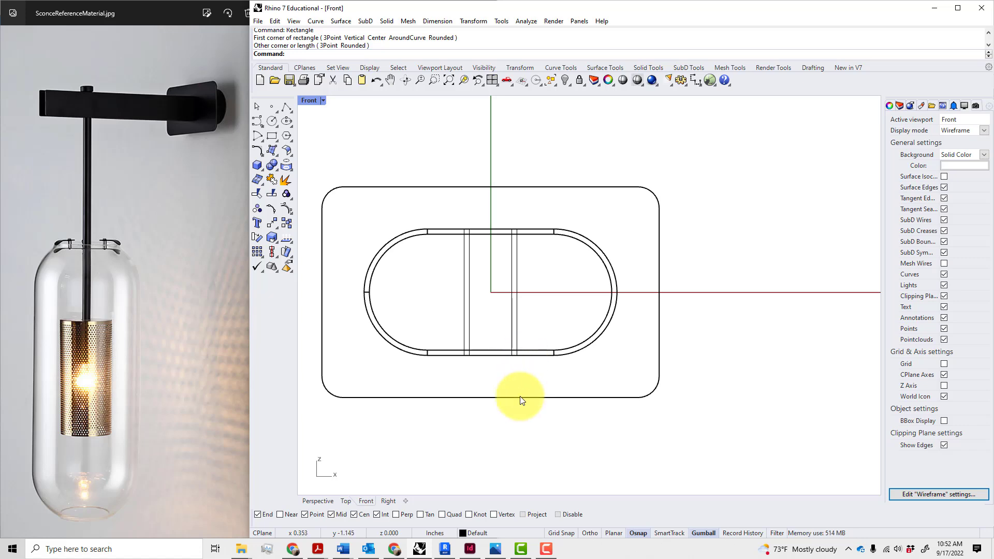
{"action": "right_click_drag", "start_coordinate": [508, 435], "coordinate": [566, 428]}
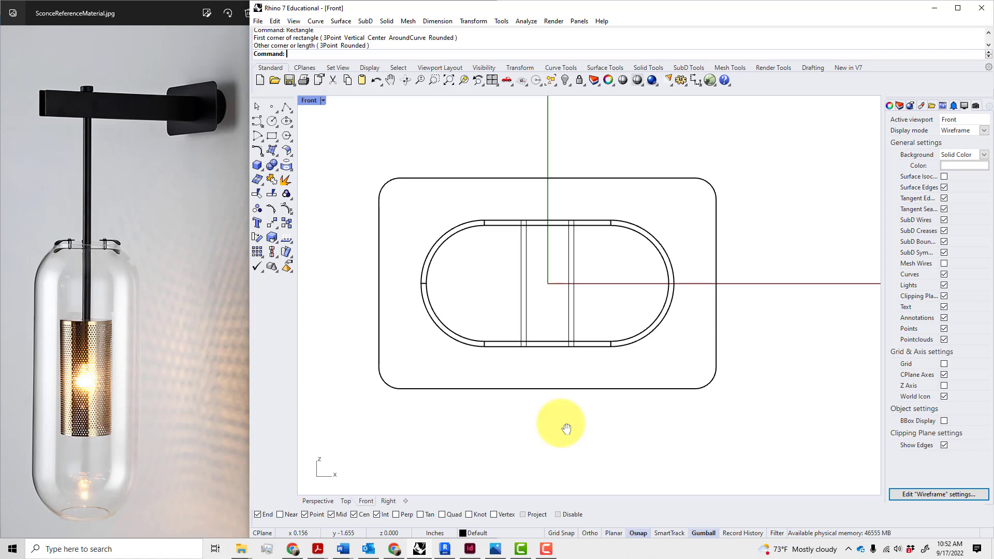
Draw a thin rectangle from the capsule's top edge to its bottom edge and select it
{"action": "type", "text": "rec"}
{"action": "key", "text": "Return"}
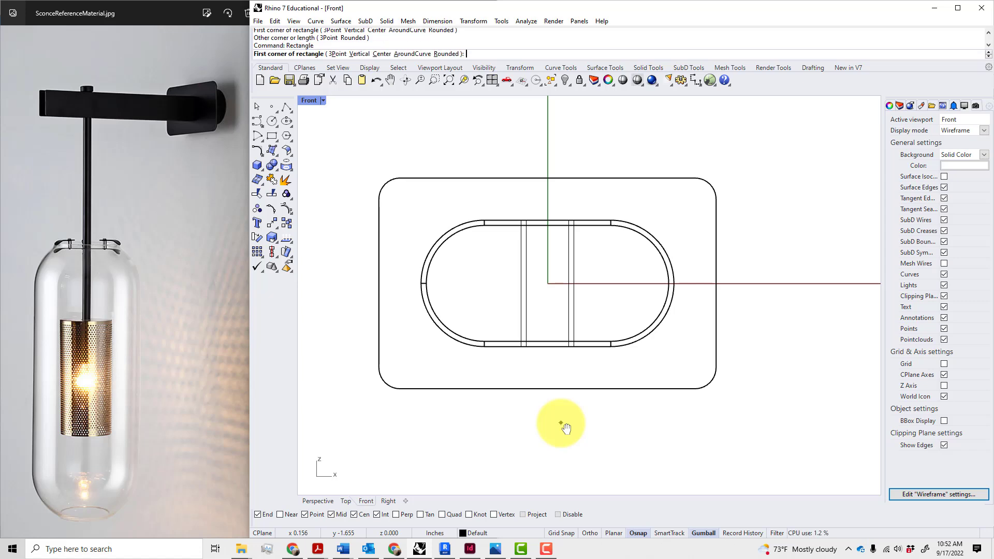
{"action": "left_click", "coordinate": [521, 221]}
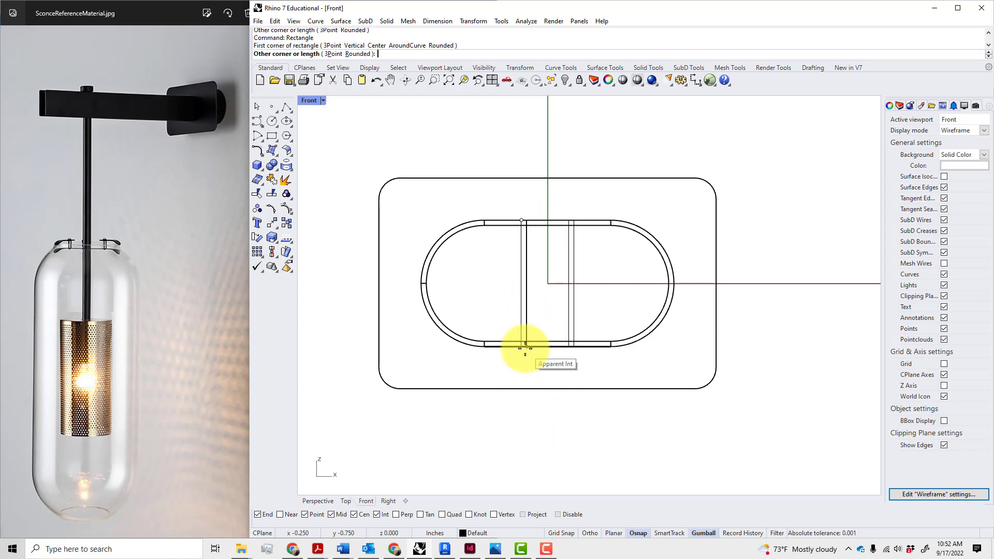
{"action": "left_click", "coordinate": [522, 345]}
{"action": "left_click", "coordinate": [522, 328]}
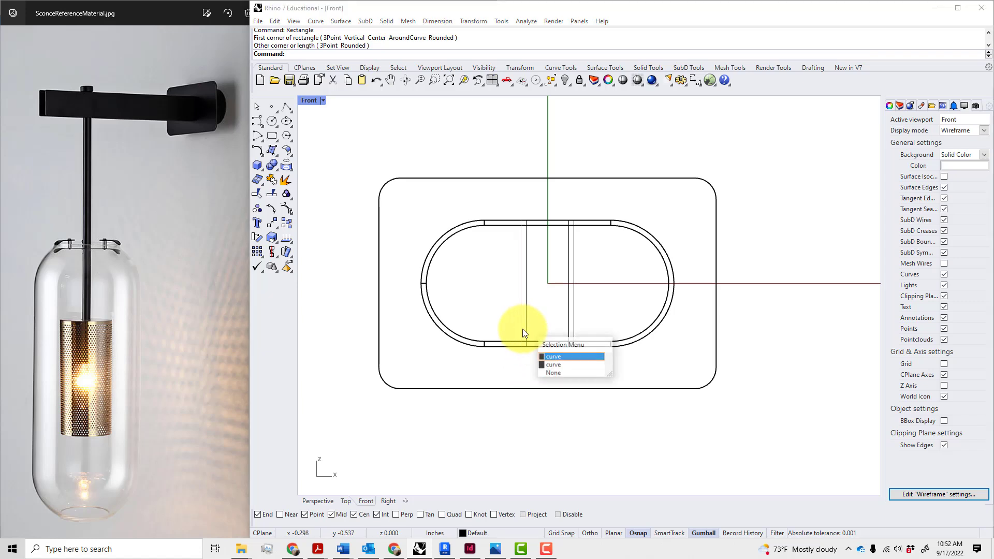
{"action": "left_click", "coordinate": [551, 364]}
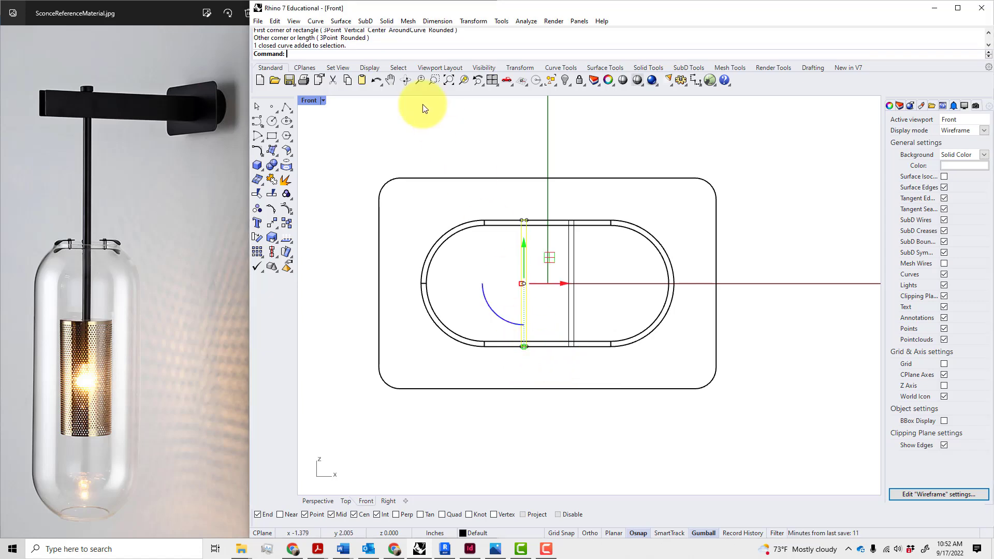
{"action": "left_click", "coordinate": [384, 22]}
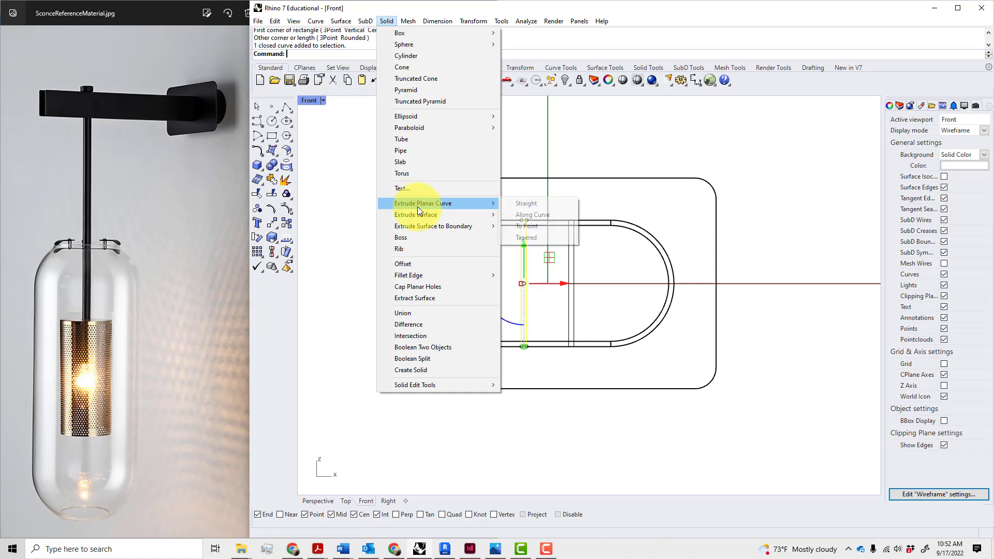
Extrude the thin rectangle straight by 10 inches into a solid arm bar
{"action": "mouse_move", "coordinate": [480, 203]}
{"action": "left_click", "coordinate": [520, 205]}
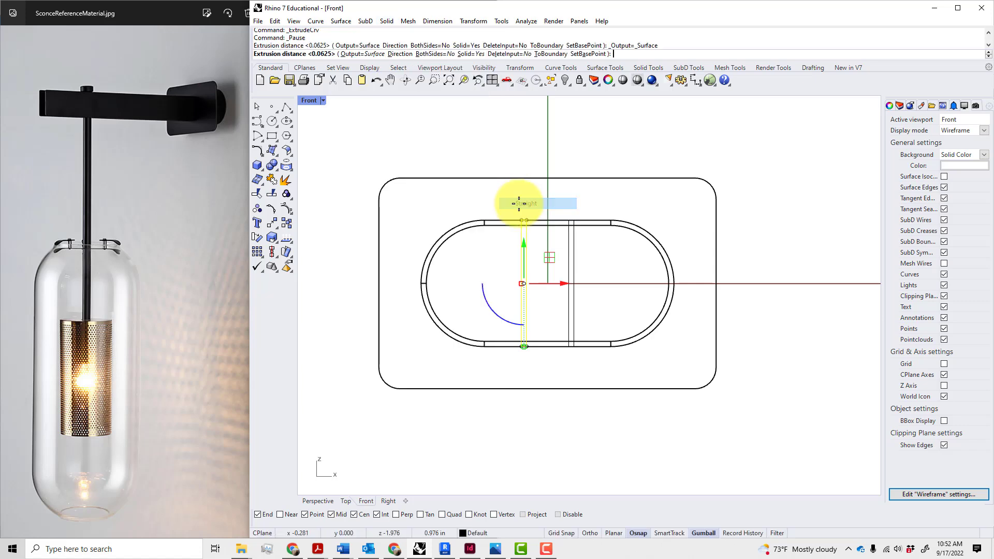
{"action": "scroll", "coordinate": [536, 260], "scroll_direction": "down", "scroll_amount": 5}
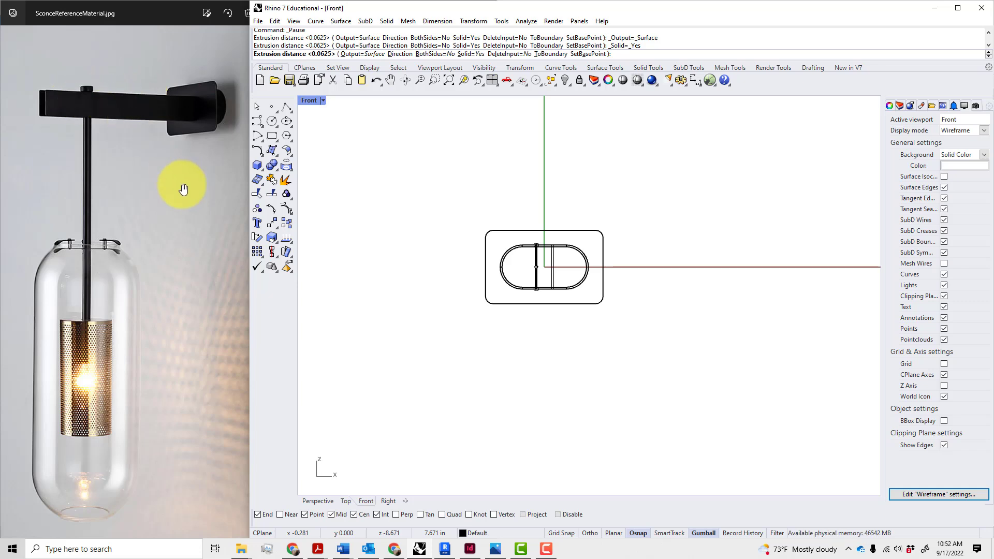
{"action": "type", "text": "10\""}
{"action": "key", "text": "Return"}
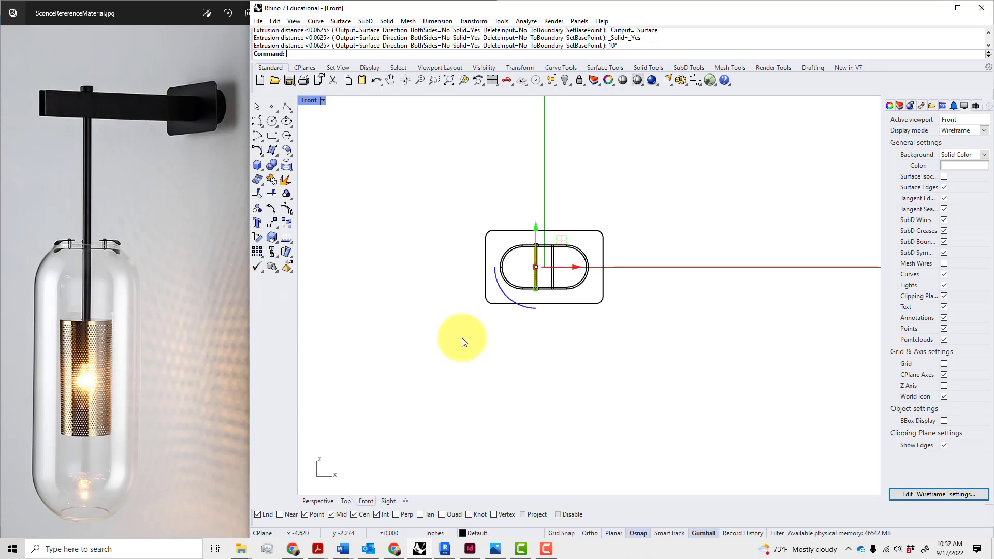
{"action": "scroll", "coordinate": [529, 305], "scroll_direction": "up", "scroll_amount": 5}
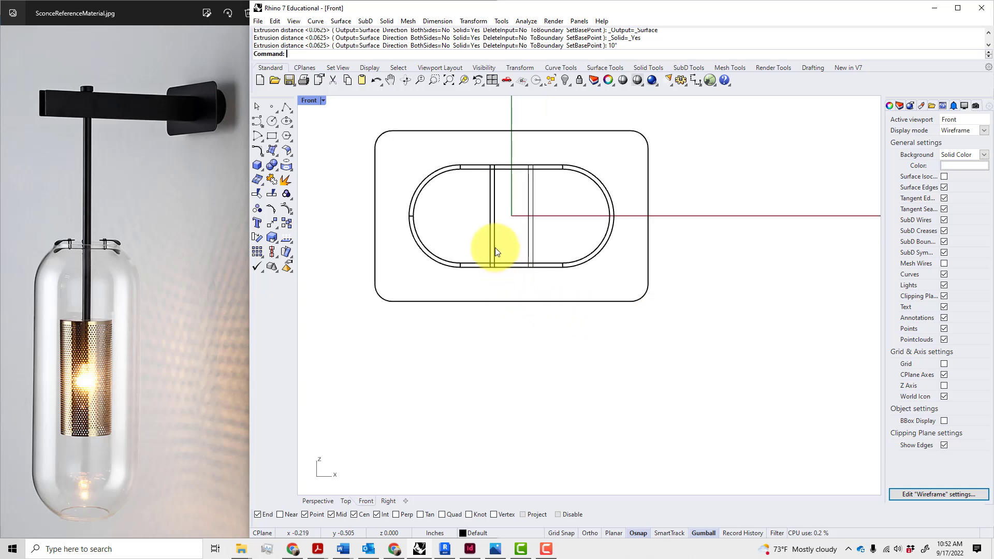
Mirror the extruded arm with MI about a vertical line through the bottom midpoint
{"action": "left_click", "coordinate": [492, 248]}
{"action": "left_click", "coordinate": [532, 297]}
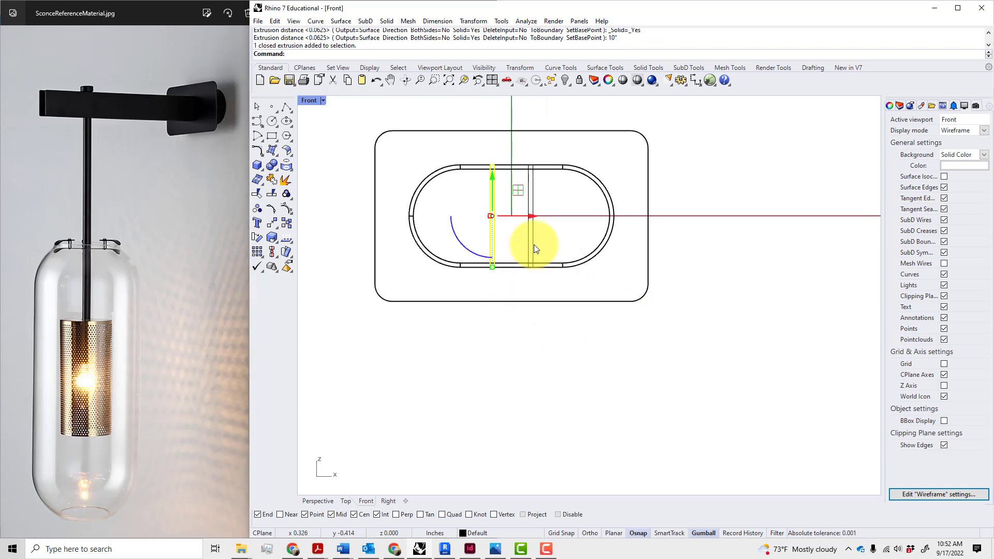
{"action": "type", "text": "MI"}
{"action": "key", "text": "Return"}
{"action": "left_click", "coordinate": [511, 267]}
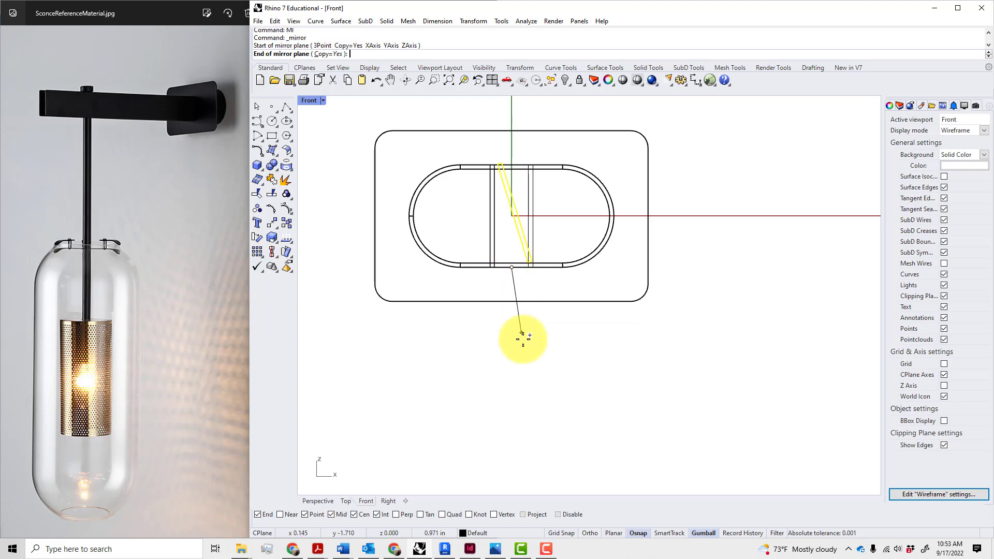
{"action": "left_click", "coordinate": [522, 337]}
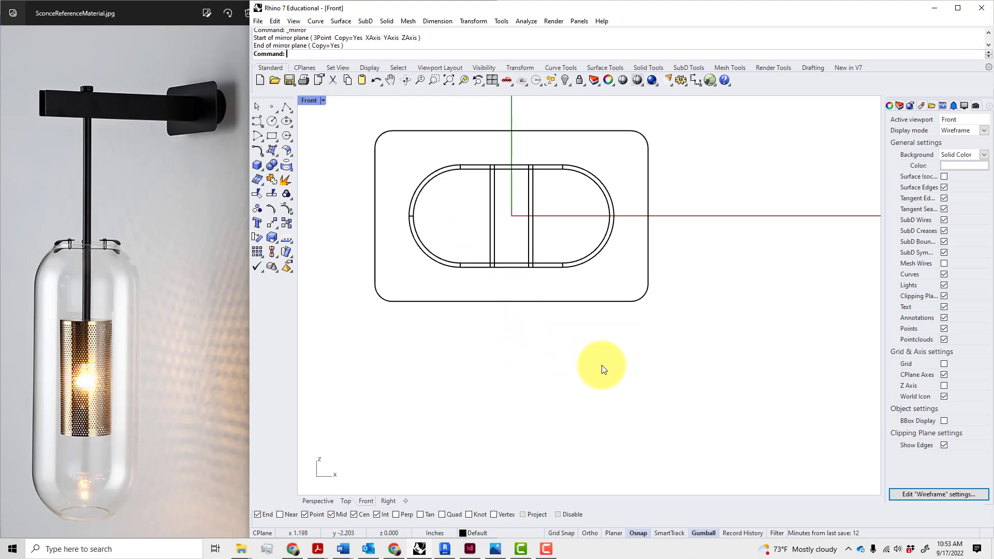
Maximize the shaded Perspective view and orbit to an angled view of the twin arm
{"action": "double_click", "coordinate": [311, 102]}
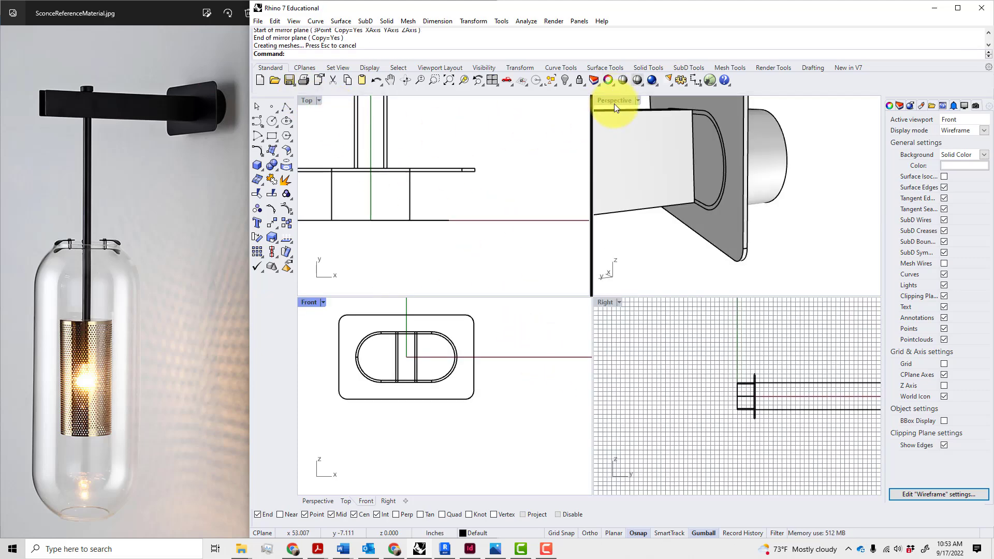
{"action": "double_click", "coordinate": [613, 103]}
{"action": "scroll", "coordinate": [619, 143], "scroll_direction": "down", "scroll_amount": 5}
{"action": "right_click_drag", "start_coordinate": [546, 235], "coordinate": [572, 284]}
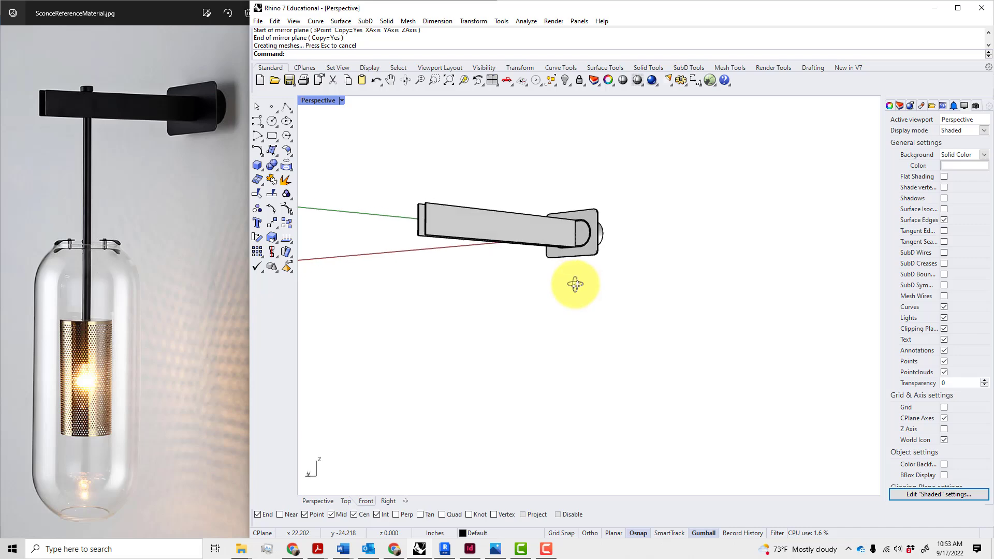
{"action": "left_click_drag", "start_coordinate": [173, 187], "coordinate": [144, 191]}
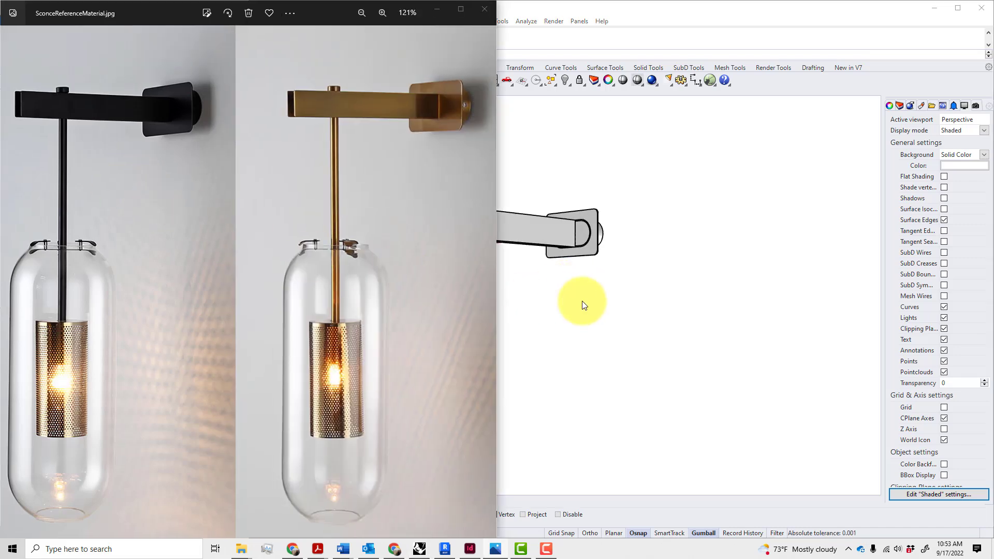
{"action": "right_click_drag", "start_coordinate": [582, 300], "coordinate": [629, 301], "text": "shift"}
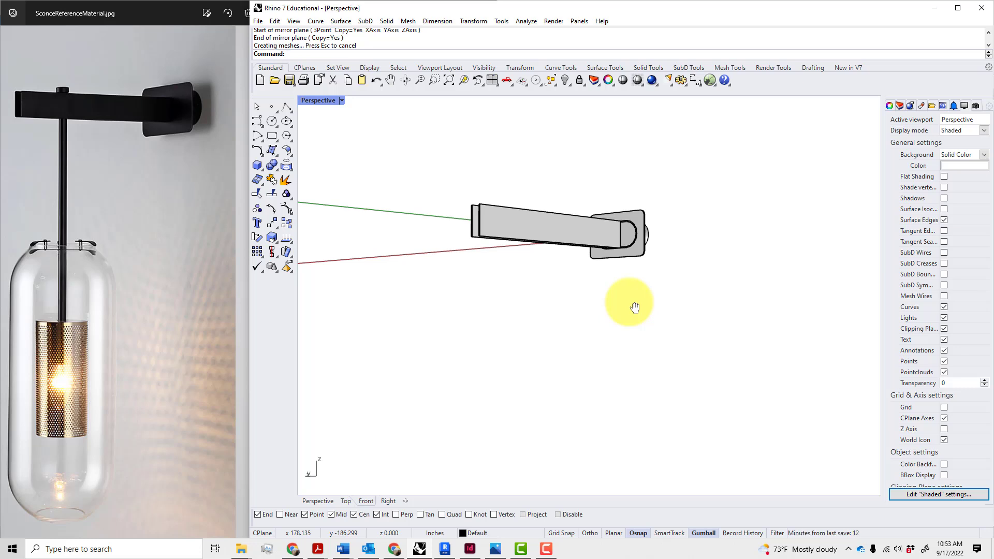
{"action": "right_click_drag", "start_coordinate": [563, 286], "coordinate": [592, 316]}
{"action": "right_click_drag", "start_coordinate": [518, 270], "coordinate": [616, 232]}
{"action": "scroll", "coordinate": [668, 244], "scroll_direction": "up", "scroll_amount": 5}
Orbit around the wall plate and sleeve to a side-on view of the arm
{"action": "left_click", "coordinate": [669, 247]}
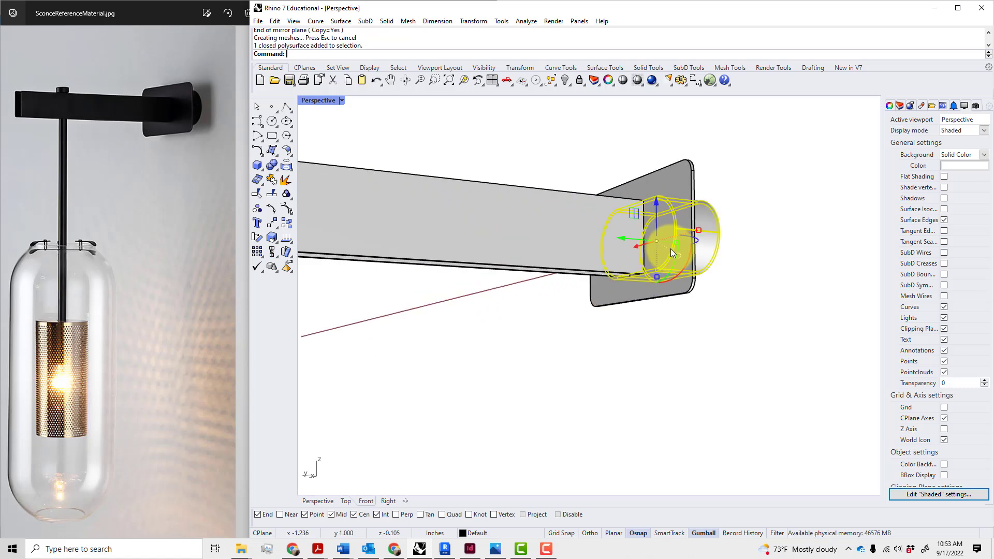
{"action": "left_click", "coordinate": [740, 262]}
{"action": "scroll", "coordinate": [737, 265], "scroll_direction": "up", "scroll_amount": 3}
{"action": "right_click_drag", "start_coordinate": [735, 267], "coordinate": [682, 288]}
{"action": "scroll", "coordinate": [658, 234], "scroll_direction": "up", "scroll_amount": 3}
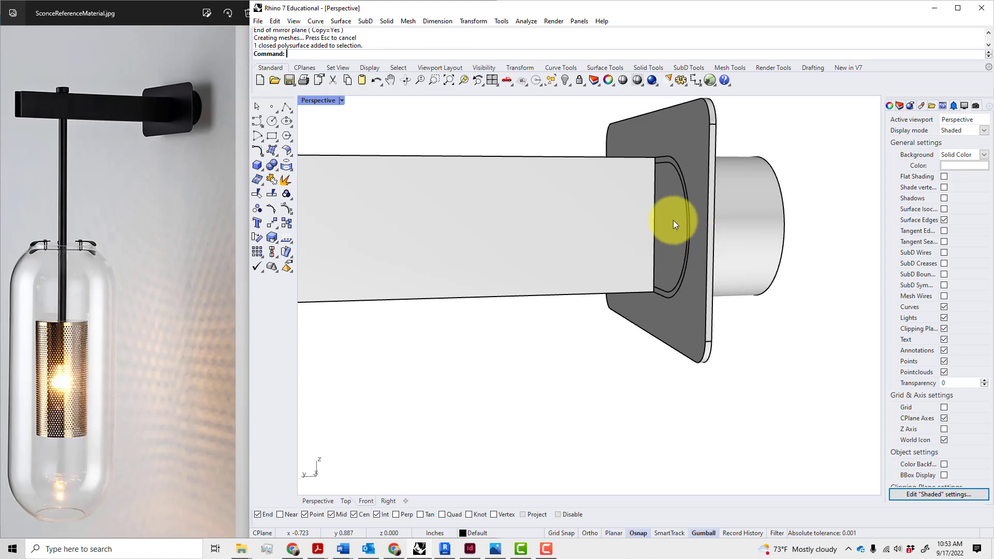
{"action": "left_click", "coordinate": [675, 176]}
{"action": "left_click", "coordinate": [745, 318]}
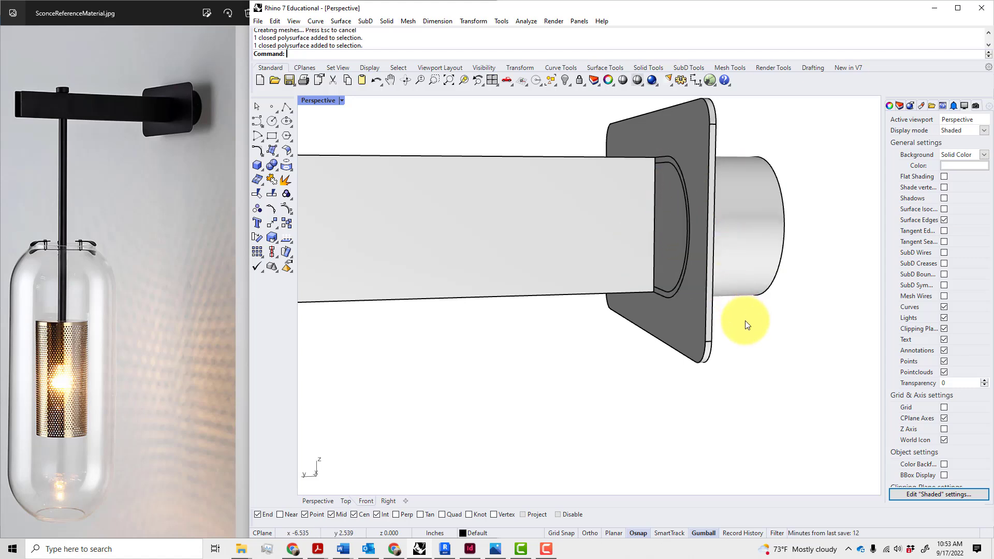
{"action": "scroll", "coordinate": [751, 331], "scroll_direction": "down", "scroll_amount": 2}
{"action": "scroll", "coordinate": [756, 340], "scroll_direction": "down", "scroll_amount": 3}
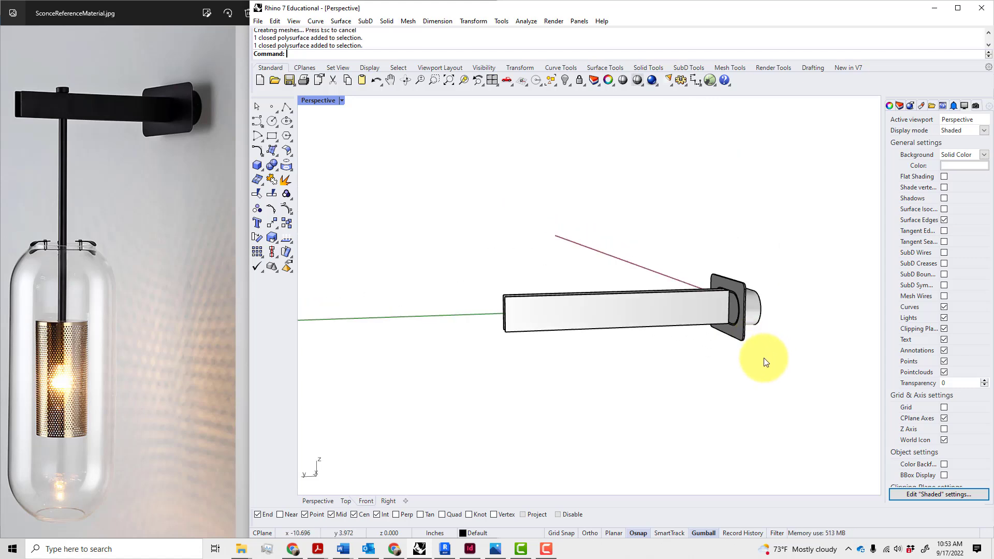
{"action": "right_click_drag", "start_coordinate": [763, 358], "coordinate": [759, 363]}
Select the arm and wall plate and move them 0.0625 inch sideways with the gumball
{"action": "left_click_drag", "start_coordinate": [724, 339], "coordinate": [640, 264]}
{"action": "left_click", "coordinate": [675, 325]}
{"action": "left_click", "coordinate": [696, 378]}
{"action": "left_click_drag", "start_coordinate": [765, 362], "coordinate": [724, 335], "text": "shift"}
{"action": "left_click_drag", "start_coordinate": [590, 312], "coordinate": [578, 314]}
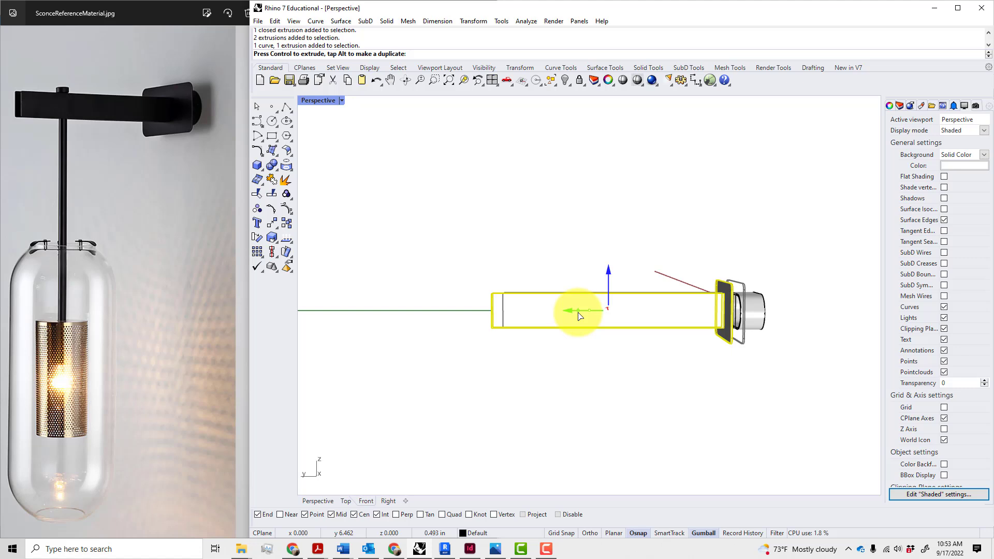
{"action": "type", "text": ".06"}
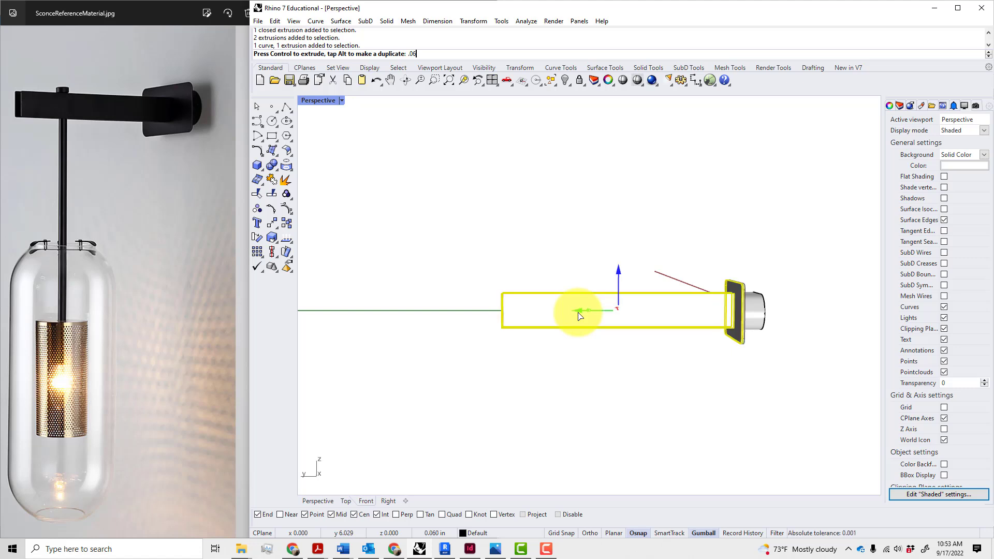
{"action": "type", "text": "25\""}
{"action": "key", "text": "Return"}
{"action": "left_click", "coordinate": [589, 379]}
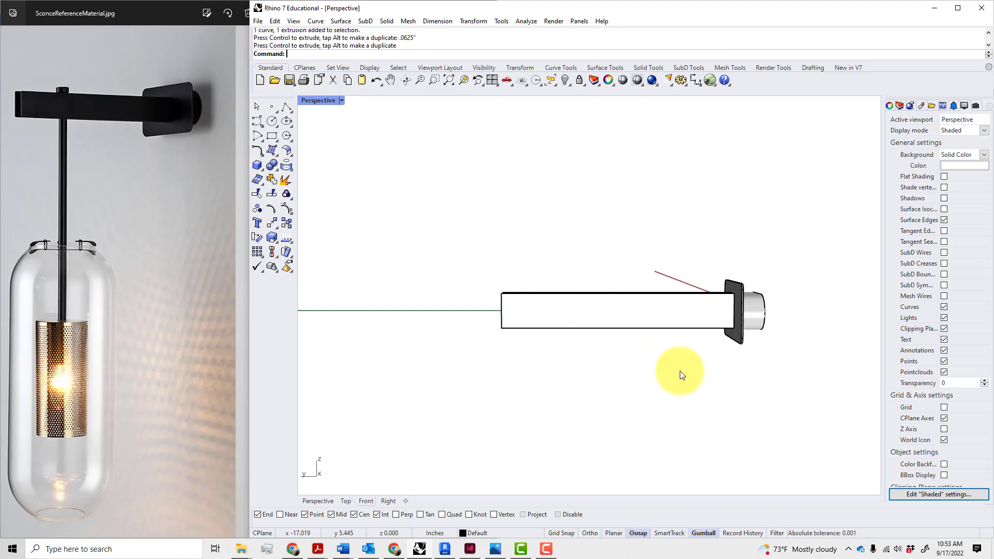
{"action": "right_click_drag", "start_coordinate": [680, 371], "coordinate": [772, 362]}
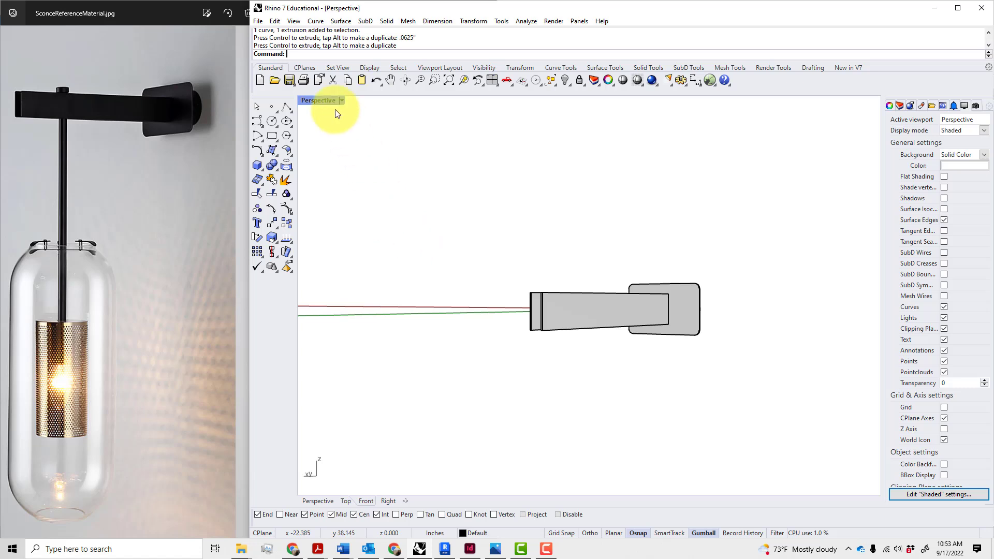
Maximize the Top view and pan the fixture lower in it
{"action": "double_click", "coordinate": [317, 102]}
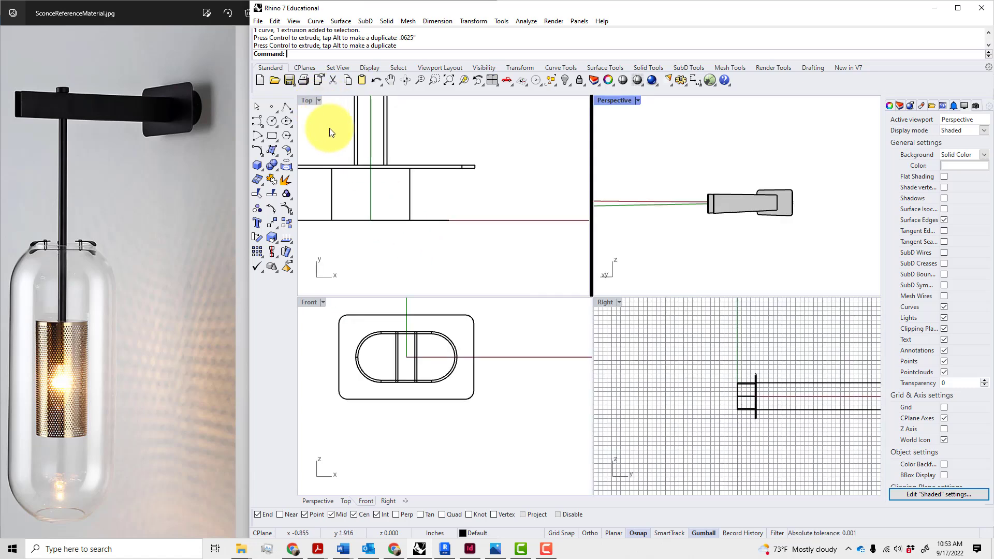
{"action": "double_click", "coordinate": [305, 100]}
{"action": "scroll", "coordinate": [408, 214], "scroll_direction": "down", "scroll_amount": 3}
{"action": "scroll", "coordinate": [408, 213], "scroll_direction": "down", "scroll_amount": 6}
{"action": "right_click_drag", "start_coordinate": [408, 214], "coordinate": [416, 308]}
{"action": "scroll", "coordinate": [417, 296], "scroll_direction": "up", "scroll_amount": 15}
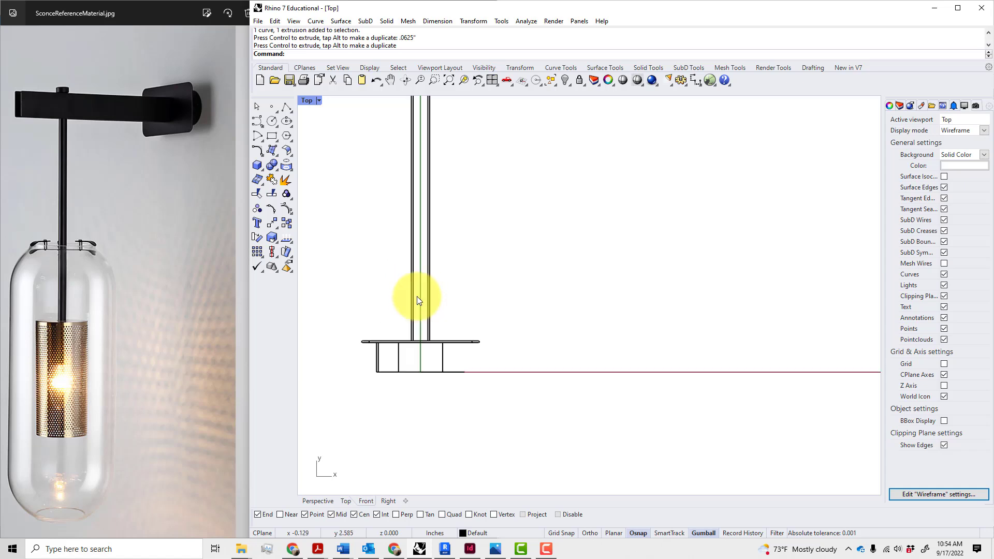
{"action": "scroll", "coordinate": [417, 296], "scroll_direction": "down", "scroll_amount": 4}
Draw a circle centred at 0,0 with a 0.25 radius
{"action": "key", "text": "Return"}
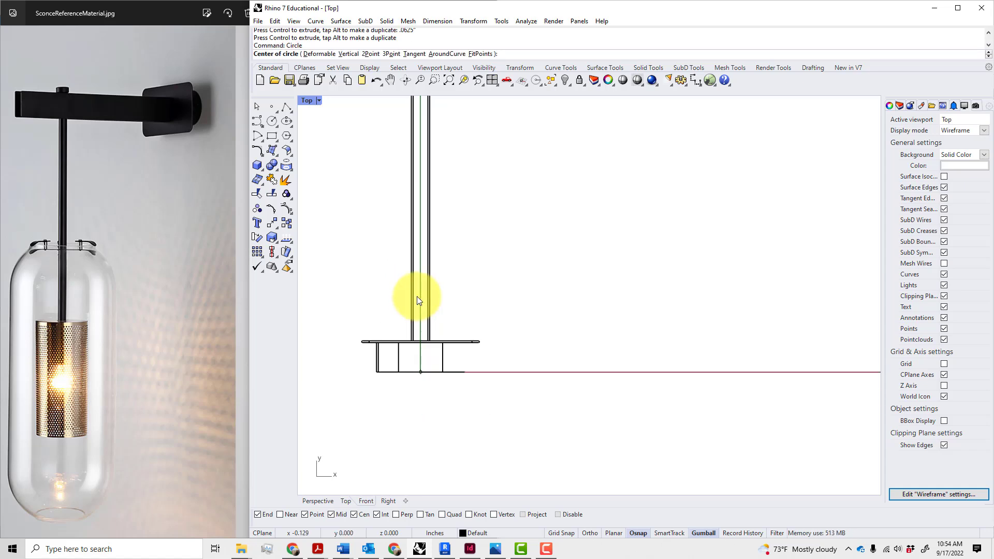
{"action": "type", "text": "0,0"}
{"action": "key", "text": "Return"}
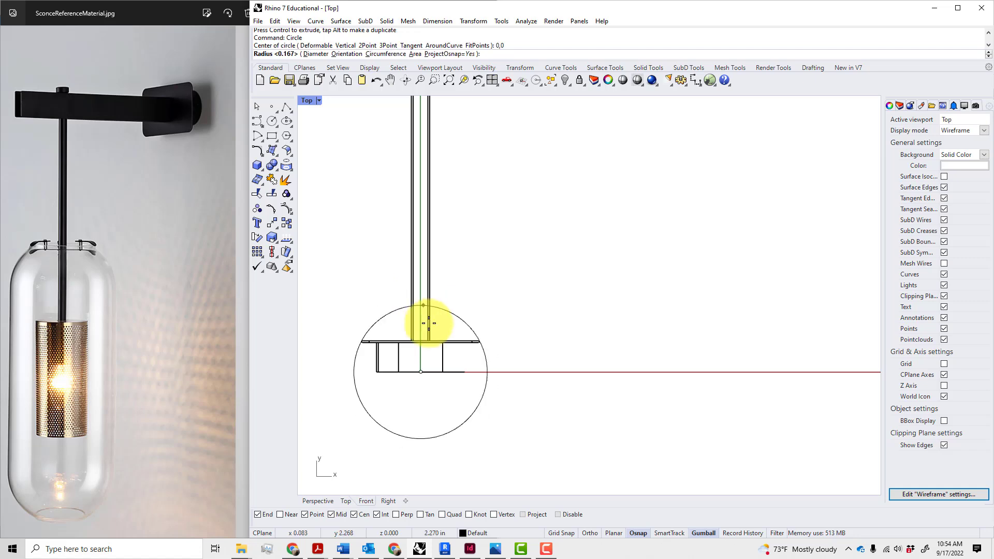
{"action": "type", "text": ".25"}
{"action": "key", "text": "Return"}
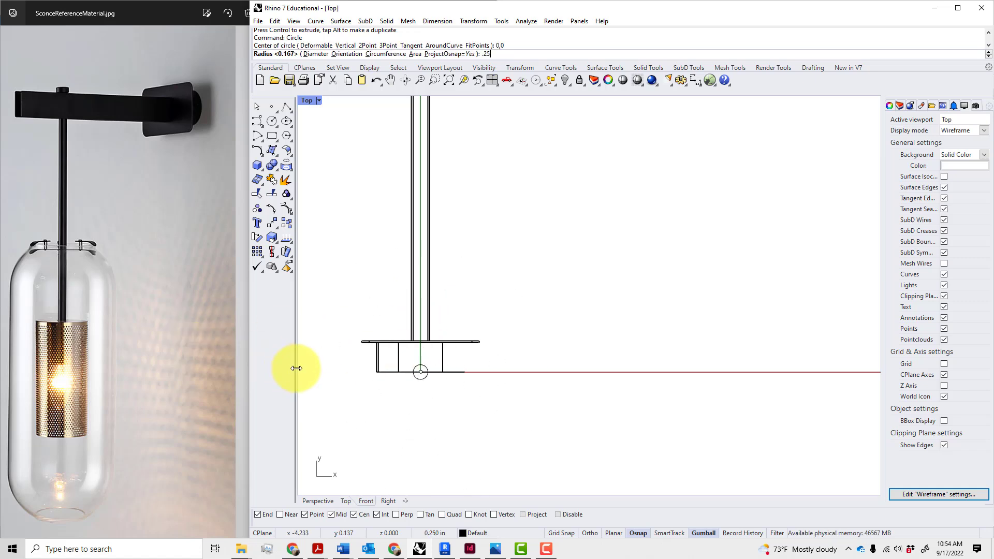
Move the small circle 8 inches up the Y axis with the gumball
{"action": "left_click", "coordinate": [424, 378]}
{"action": "scroll", "coordinate": [424, 367], "scroll_direction": "down", "scroll_amount": 3}
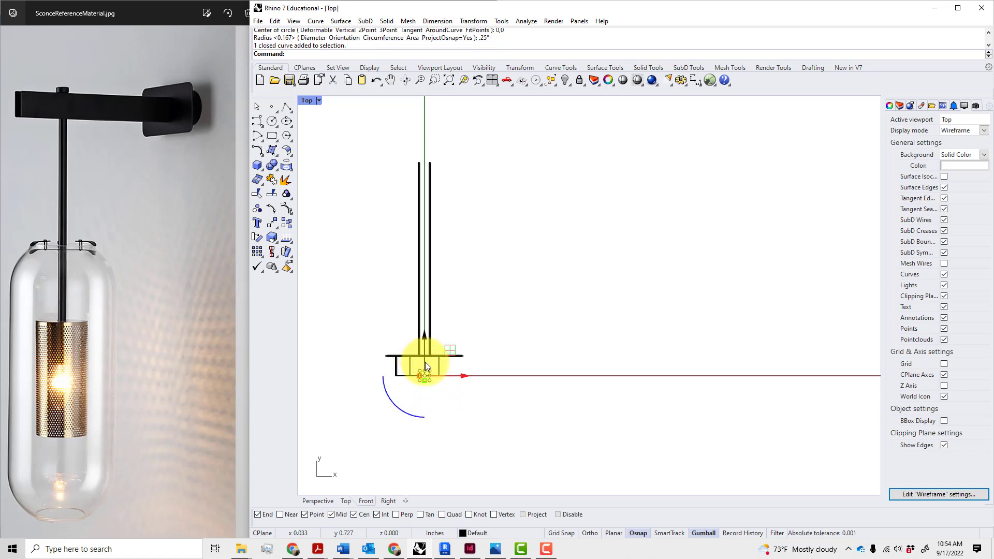
{"action": "left_click_drag", "start_coordinate": [422, 353], "coordinate": [450, 182]}
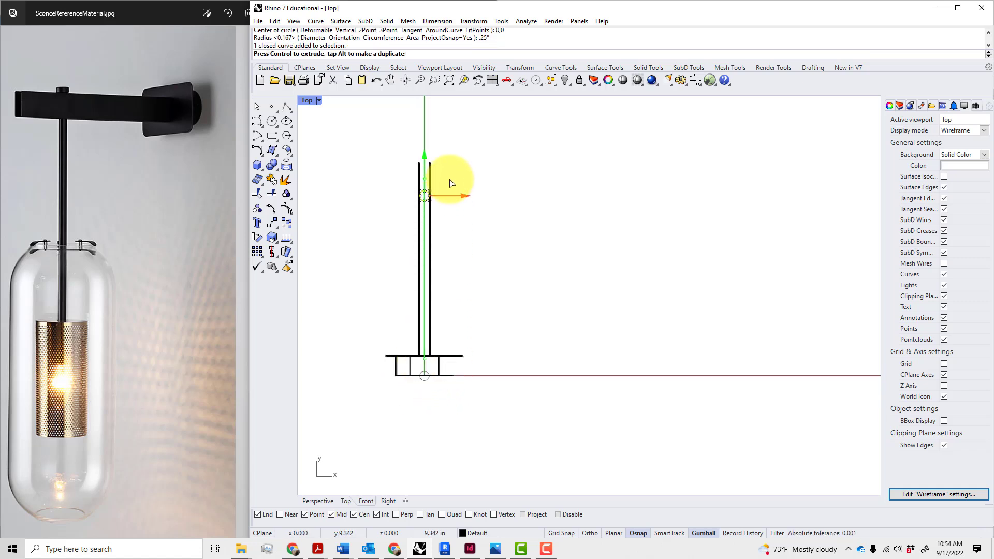
{"action": "type", "text": "8"}
{"action": "key", "text": "Return"}
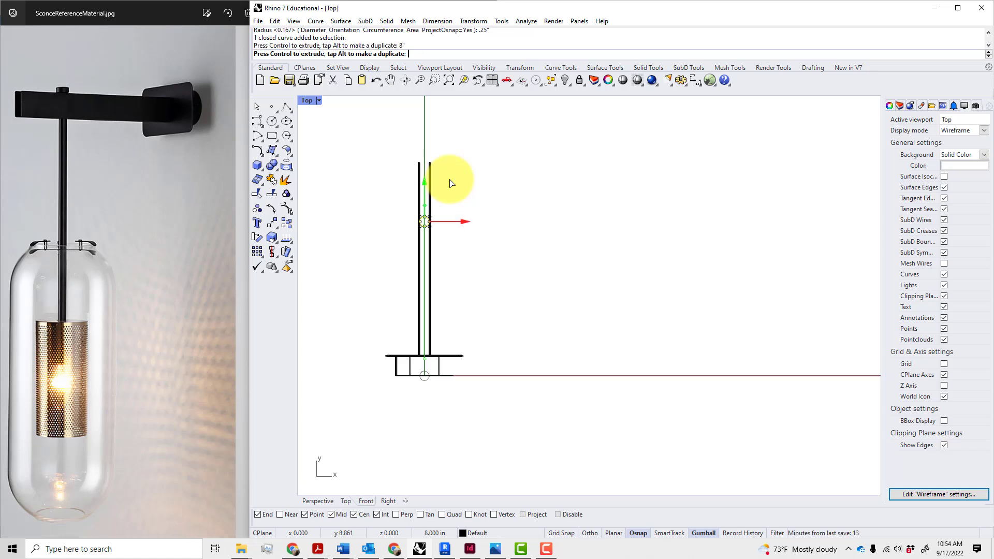
{"action": "left_click", "coordinate": [517, 228]}
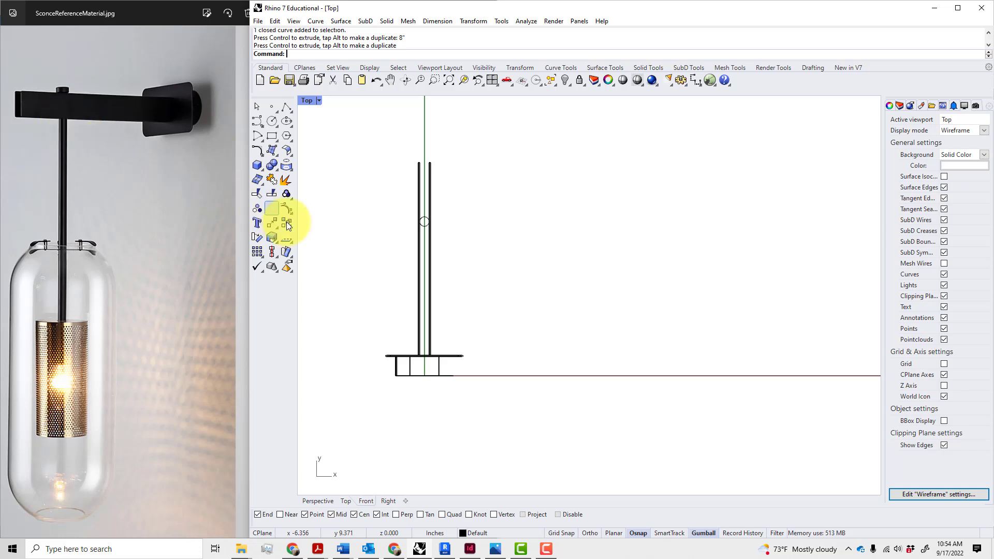
Move the circle a further 1 inch along Y, between the rod outline lines
{"action": "left_click_drag", "start_coordinate": [396, 245], "coordinate": [473, 187]}
{"action": "left_click", "coordinate": [425, 189]}
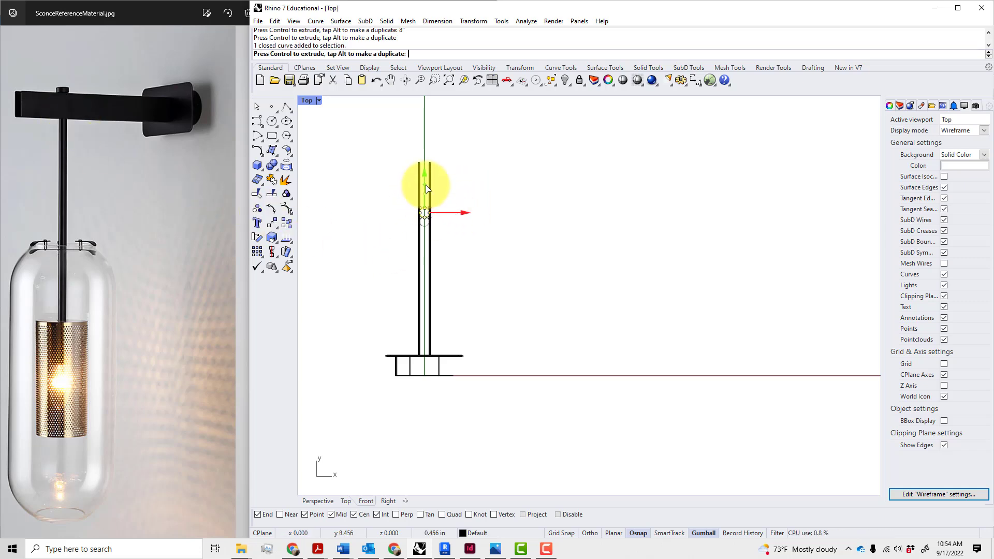
{"action": "type", "text": "1"}
{"action": "key", "text": "Return"}
{"action": "key", "text": "Escape"}
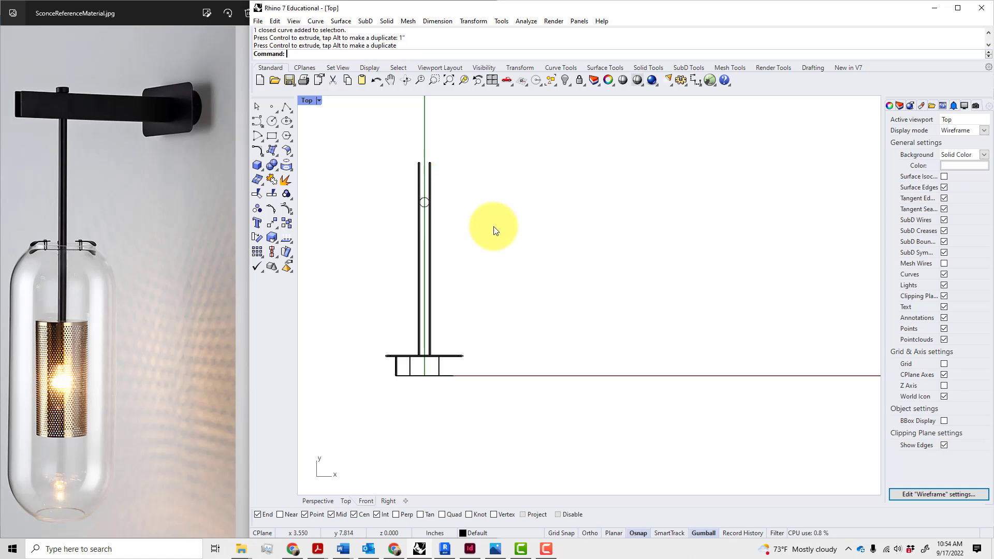
{"action": "scroll", "coordinate": [444, 182], "scroll_direction": "up", "scroll_amount": 4}
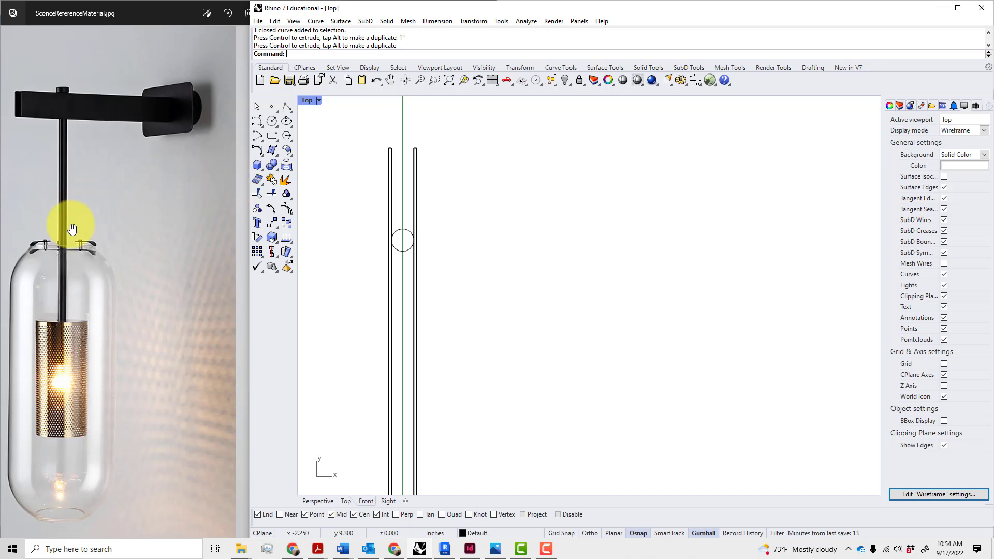
Restore the four-viewport layout and orbit Perspective so the arm angles diagonally
{"action": "double_click", "coordinate": [305, 101]}
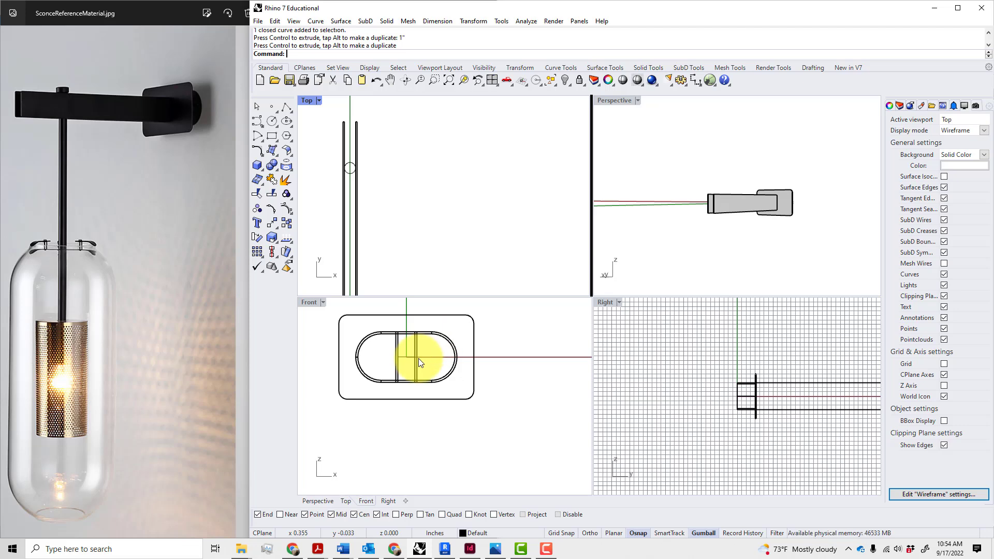
{"action": "scroll", "coordinate": [418, 358], "scroll_direction": "up", "scroll_amount": 2}
{"action": "right_click_drag", "start_coordinate": [732, 250], "coordinate": [819, 181]}
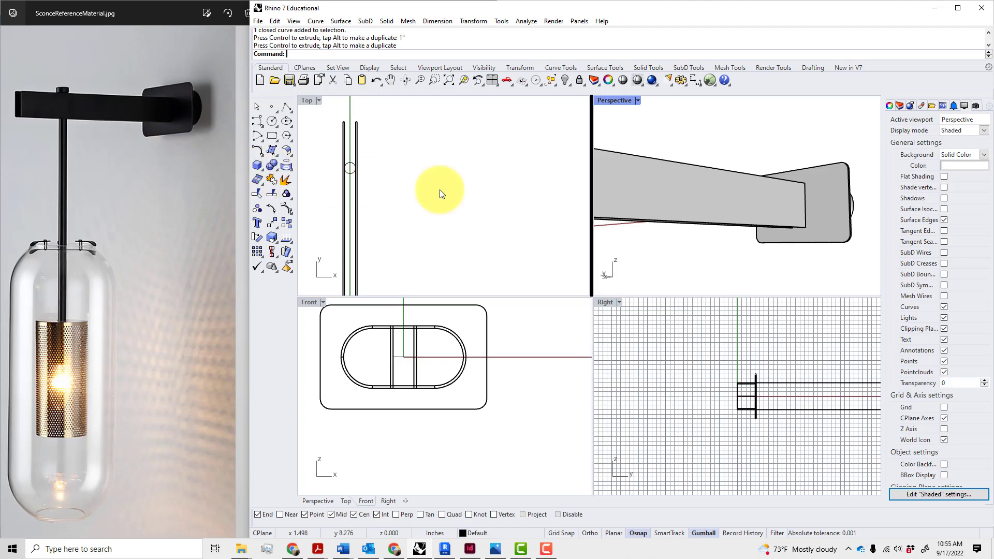
{"action": "right_click_drag", "start_coordinate": [807, 234], "coordinate": [719, 218]}
{"action": "scroll", "coordinate": [759, 246], "scroll_direction": "up", "scroll_amount": 3}
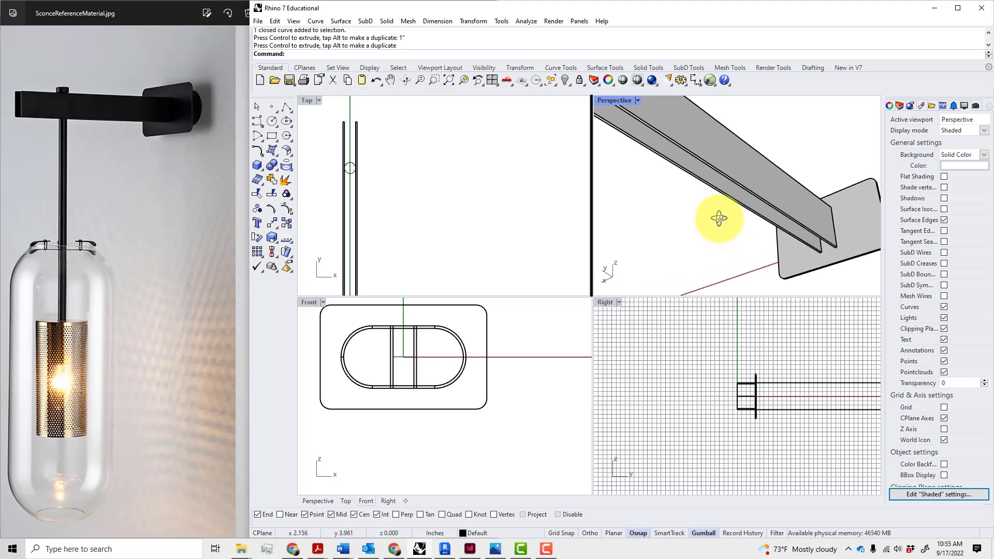
Move the arm's bottom face 0.5 inch with MoveFace and inspect the result
{"action": "type", "text": "MF"}
{"action": "key", "text": "Return"}
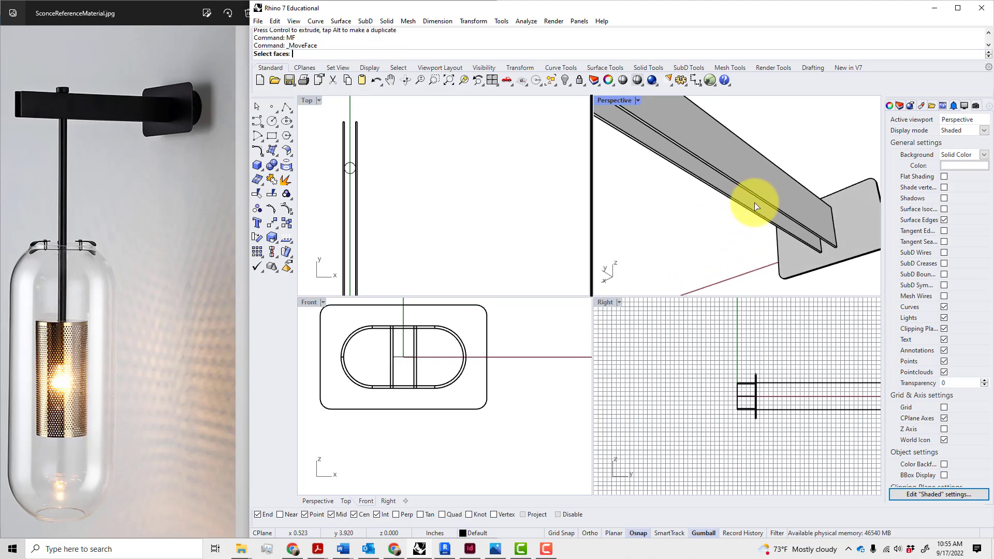
{"action": "scroll", "coordinate": [769, 199], "scroll_direction": "up", "scroll_amount": 2}
{"action": "left_click", "coordinate": [770, 199]}
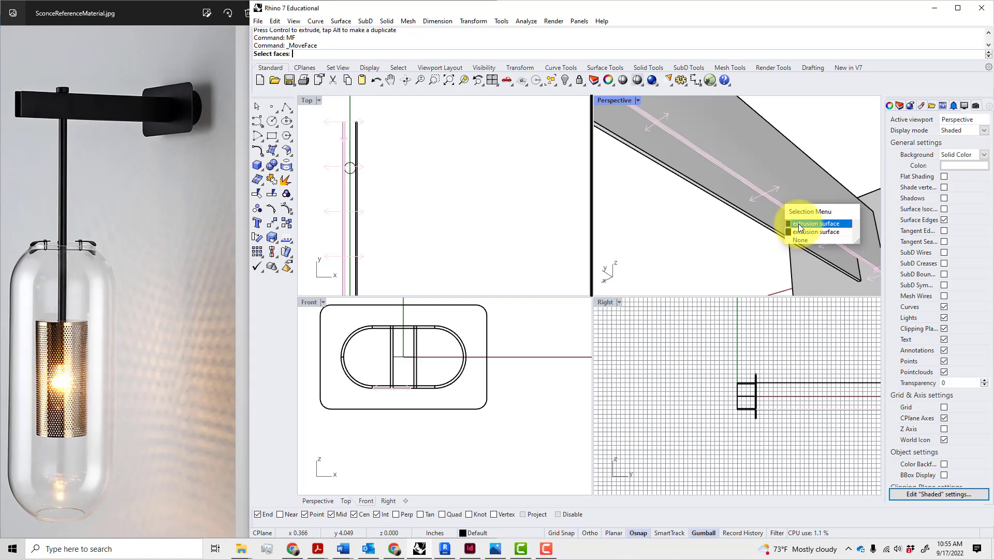
{"action": "left_click", "coordinate": [797, 226]}
{"action": "scroll", "coordinate": [789, 240], "scroll_direction": "down", "scroll_amount": 3}
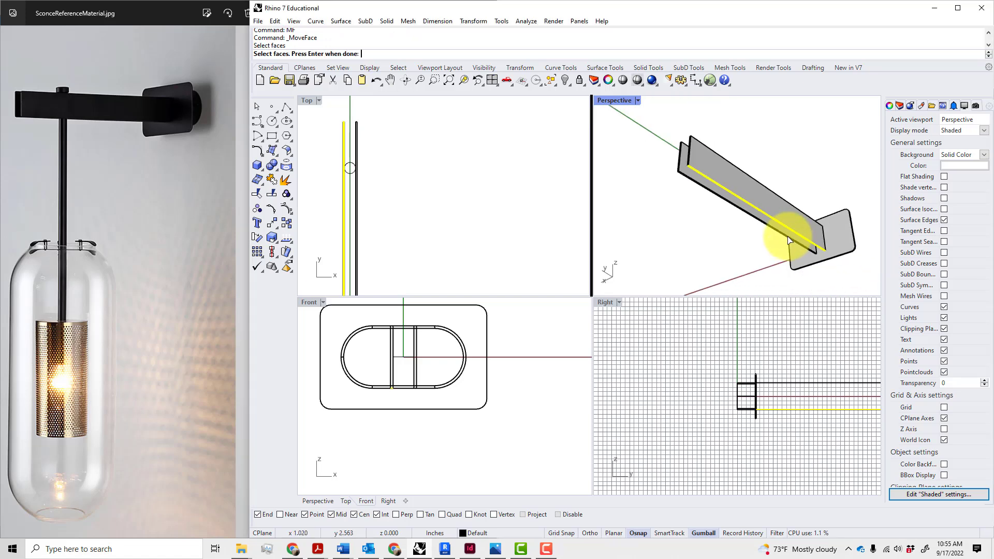
{"action": "left_click", "coordinate": [830, 251]}
{"action": "key", "text": "Return"}
{"action": "scroll", "coordinate": [829, 252], "scroll_direction": "up", "scroll_amount": 2}
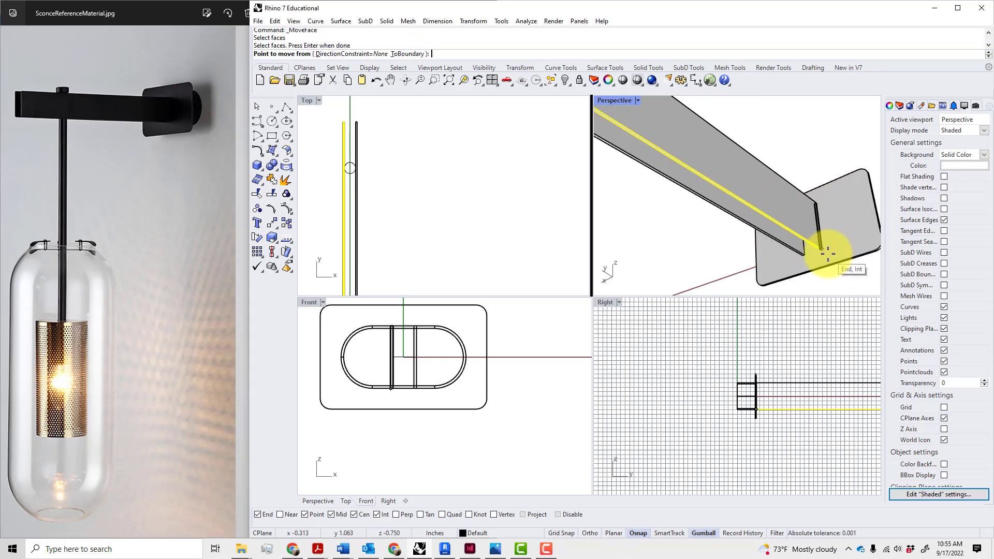
{"action": "left_click", "coordinate": [827, 254]}
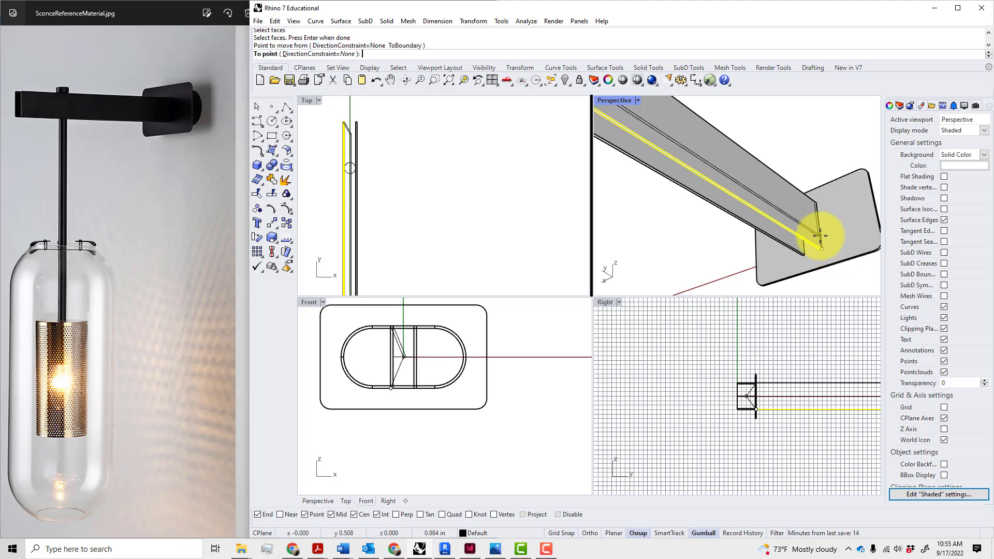
{"action": "key", "text": "shift"}
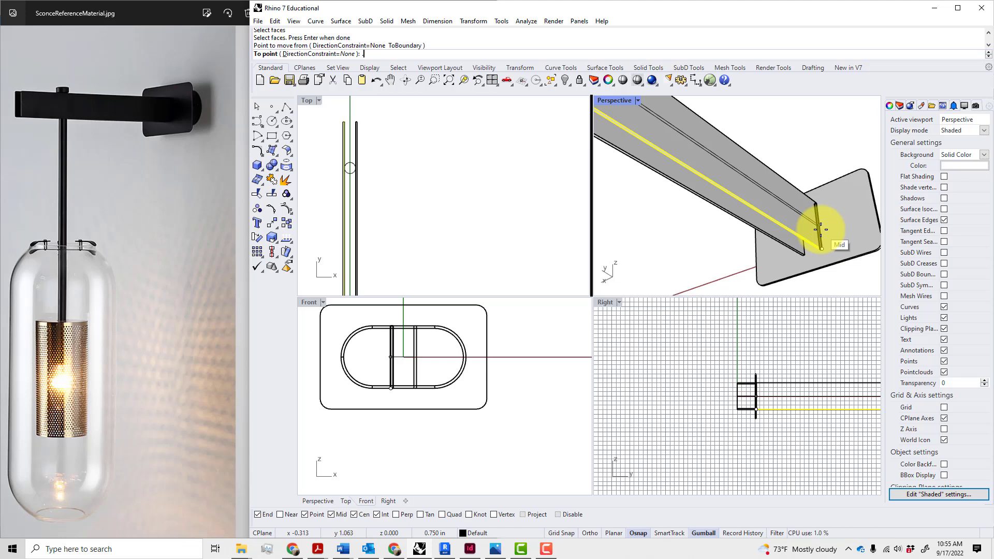
{"action": "type", "text": ".5"}
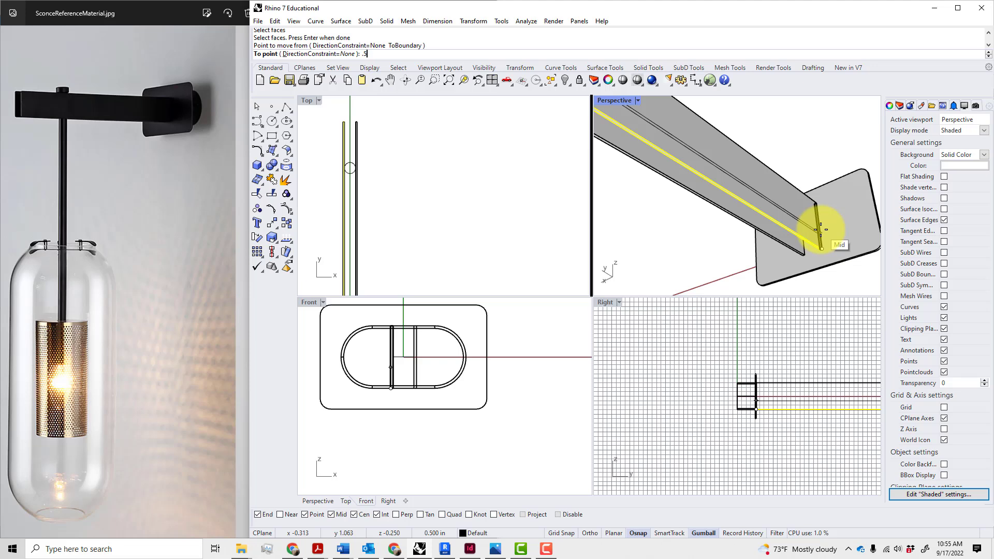
{"action": "key", "text": "Return"}
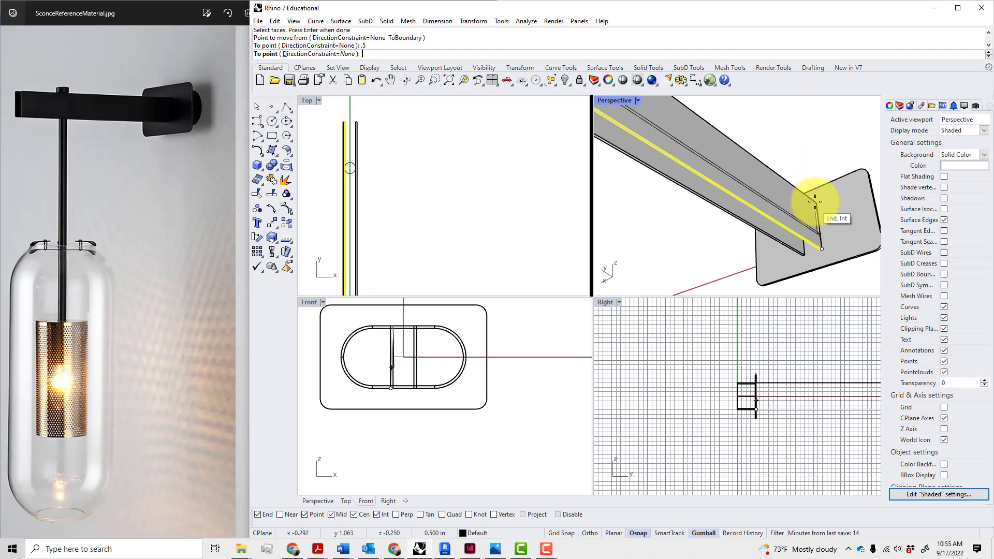
{"action": "left_click", "coordinate": [815, 201]}
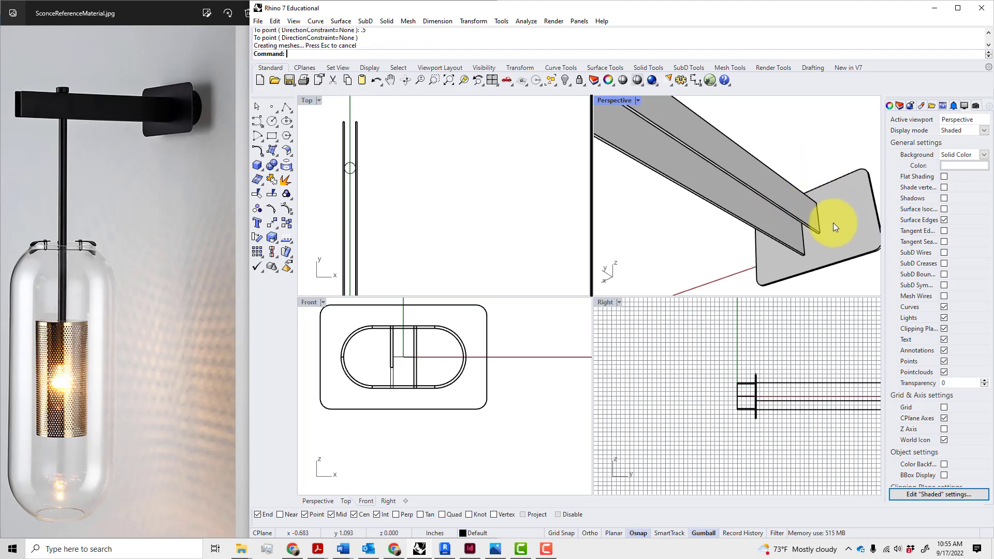
{"action": "mouse_move", "coordinate": [834, 222]}
{"action": "right_mouse_down"}
{"action": "mouse_move", "coordinate": [823, 244]}
{"action": "mouse_move", "coordinate": [831, 234]}
{"action": "mouse_move", "coordinate": [822, 234]}
{"action": "right_mouse_up"}
Undo that move and instead move the arm's bottom face 0.25 inch with MoveFace
{"action": "key", "text": "ctrl+z"}
{"action": "type", "text": "MF"}
{"action": "key", "text": "Return"}
{"action": "scroll", "coordinate": [797, 236], "scroll_direction": "up", "scroll_amount": 4}
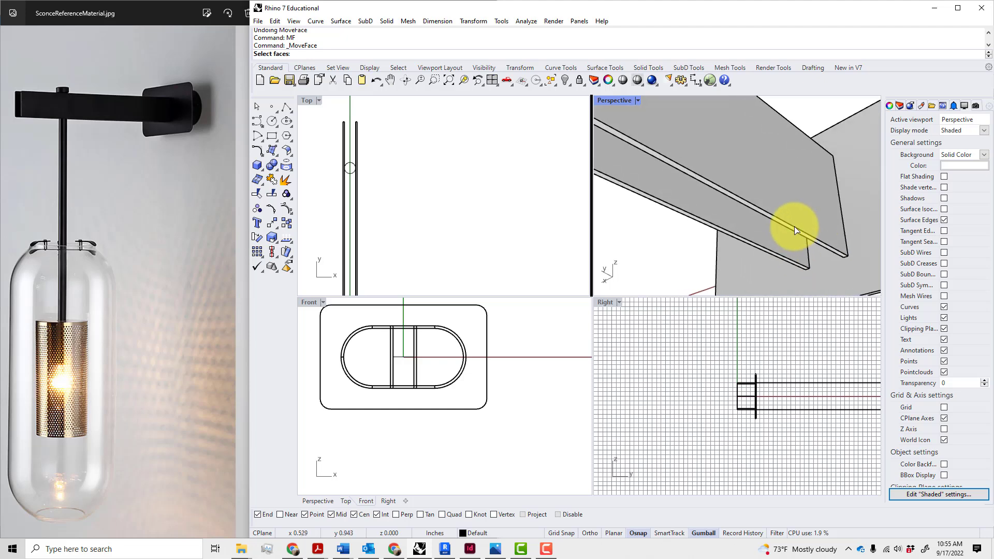
{"action": "left_click", "coordinate": [795, 231]}
{"action": "left_click", "coordinate": [820, 252]}
{"action": "key", "text": "Return"}
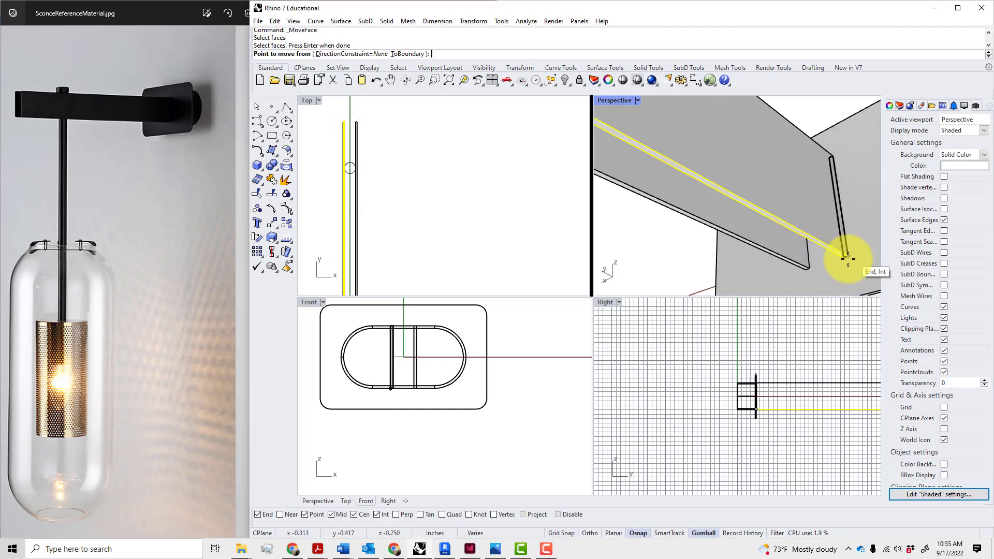
{"action": "left_click", "coordinate": [851, 254]}
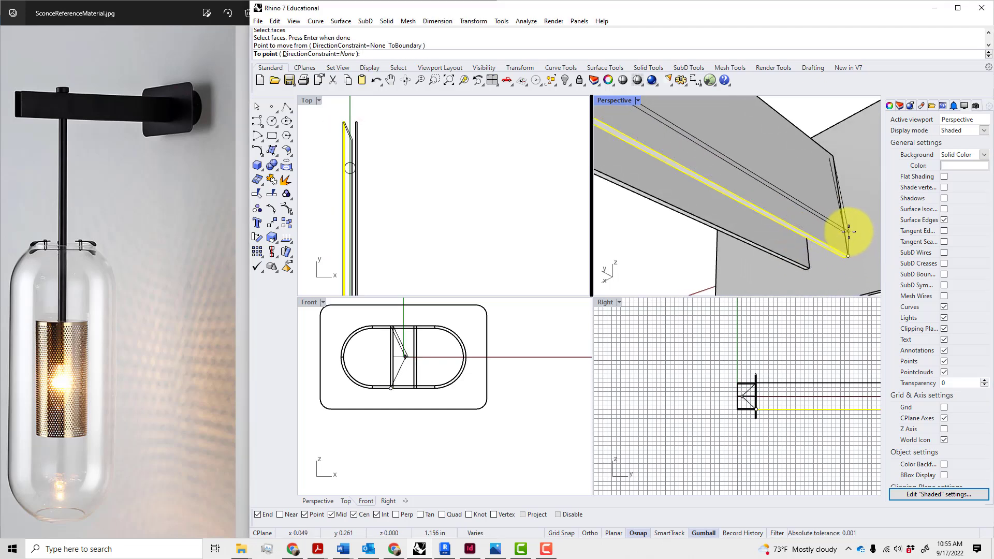
{"action": "type", "text": ".25"}
{"action": "key", "text": "Return"}
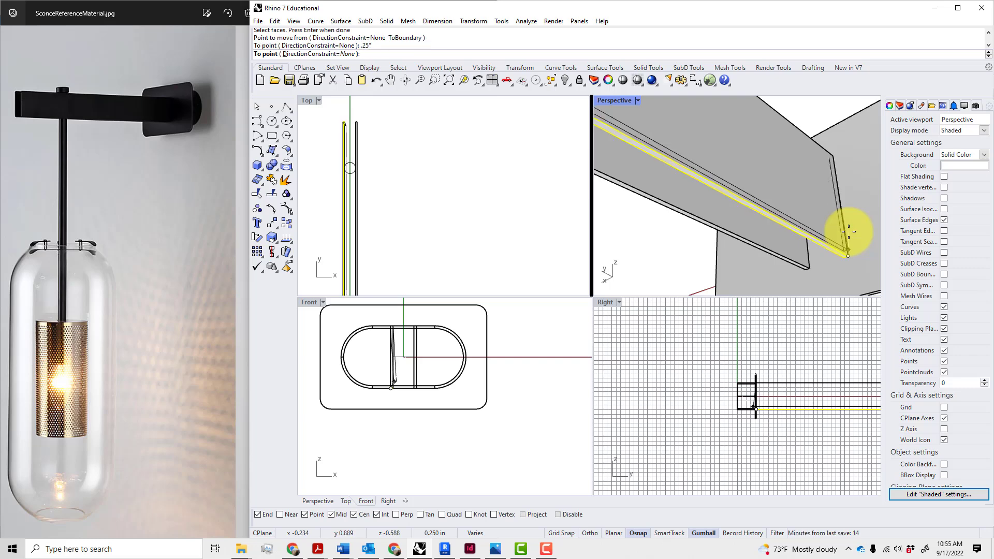
{"action": "left_click", "coordinate": [842, 202]}
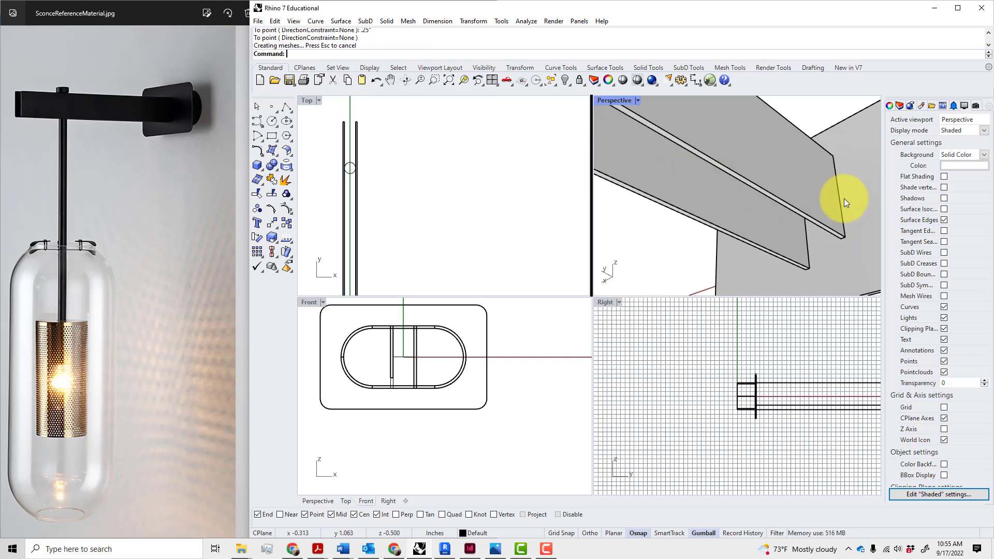
{"action": "left_click", "coordinate": [835, 213]}
Lower the selected arm plate 0.125 inch along Z with the gumball
{"action": "right_click_drag", "start_coordinate": [834, 212], "coordinate": [797, 187]}
{"action": "left_click_drag", "start_coordinate": [742, 114], "coordinate": [741, 131]}
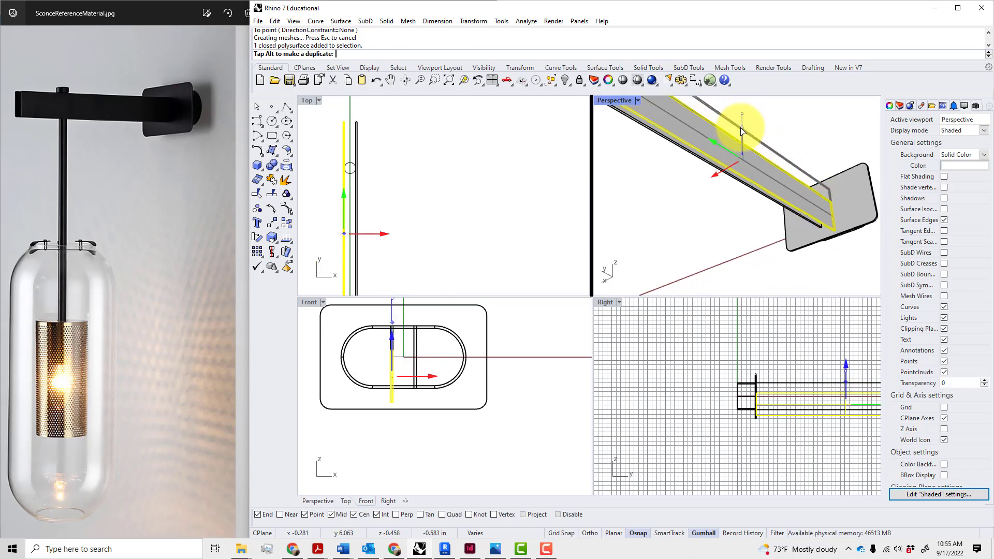
{"action": "type", "text": ".125"}
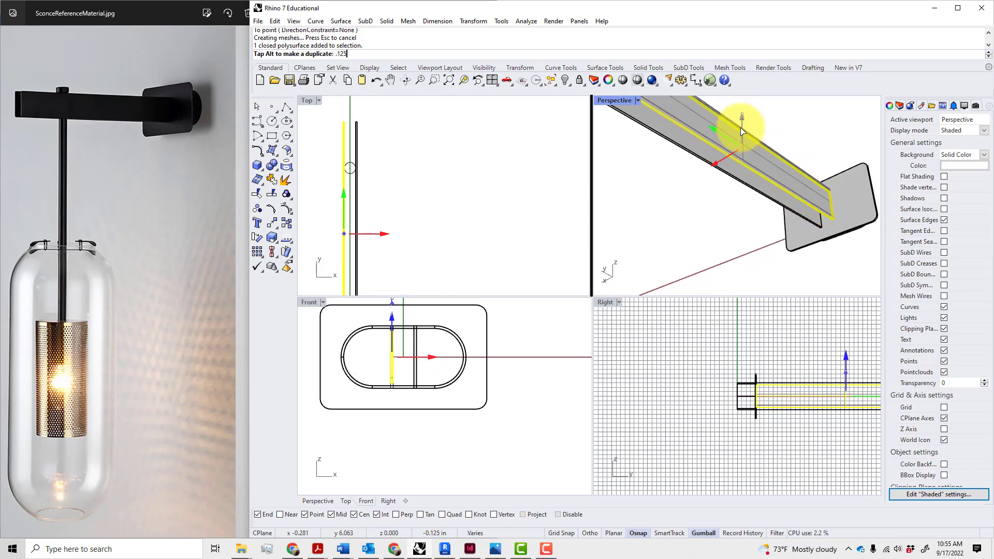
{"action": "key", "text": "Return"}
{"action": "left_click_drag", "start_coordinate": [741, 143], "coordinate": [744, 144]}
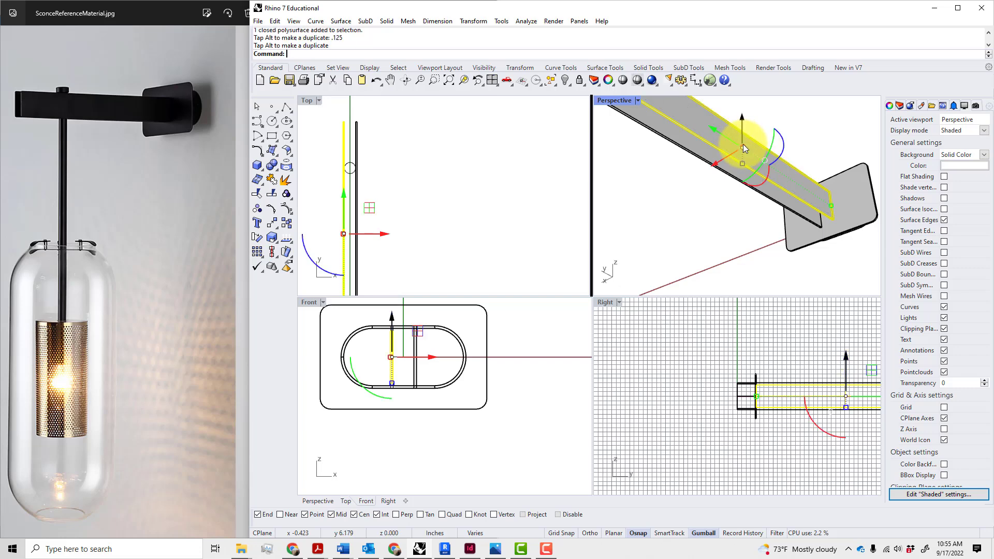
{"action": "left_click", "coordinate": [829, 287]}
Delete the leftover arm extrusion and mirror the reshaped plate vertically about its midpoint
{"action": "left_click", "coordinate": [804, 221]}
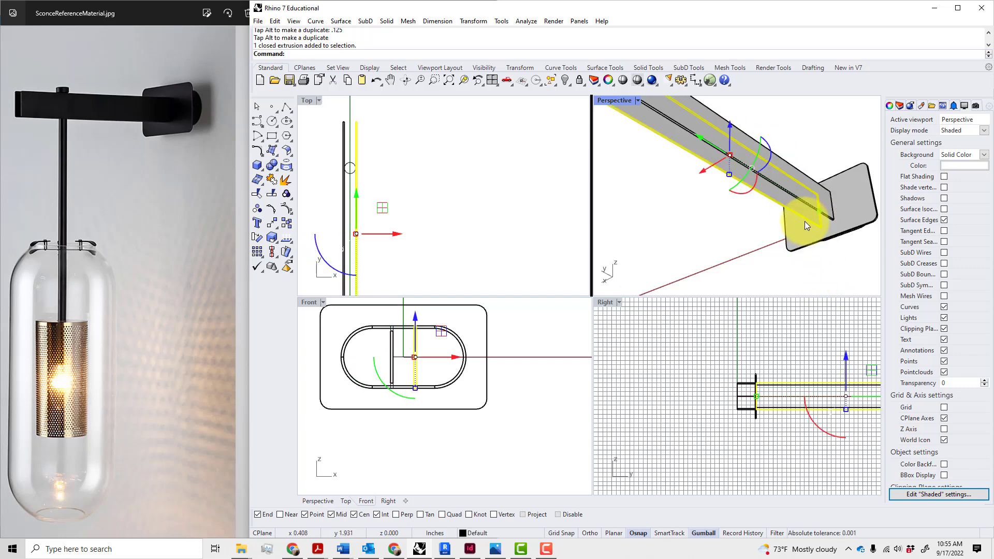
{"action": "key", "text": "Delete"}
{"action": "key", "text": "Return"}
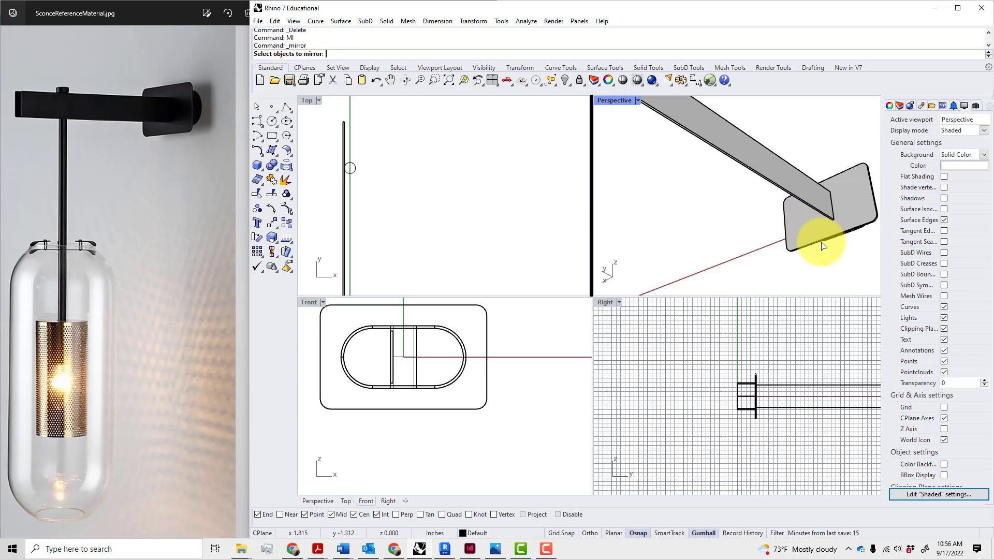
{"action": "left_click", "coordinate": [826, 209]}
{"action": "key", "text": "Return"}
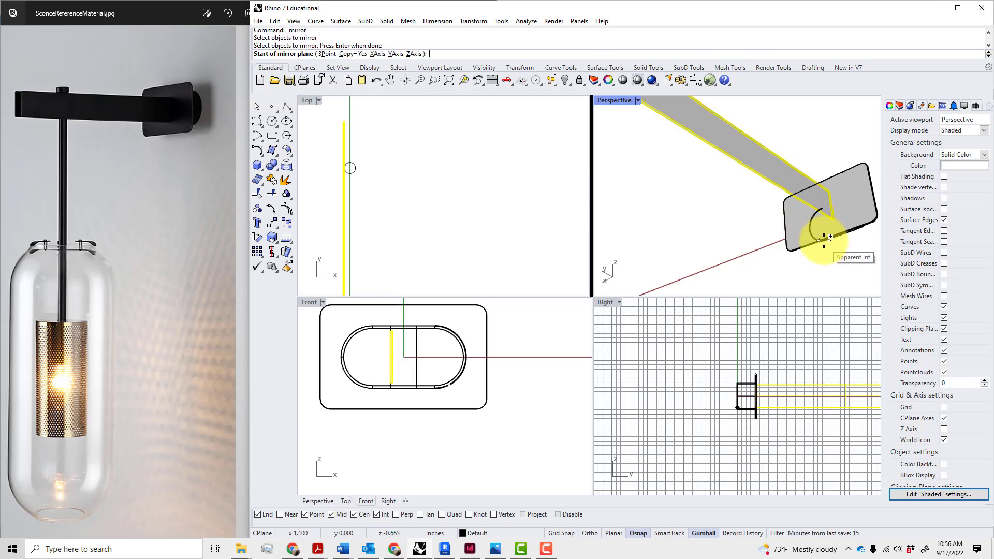
{"action": "left_click", "coordinate": [827, 233]}
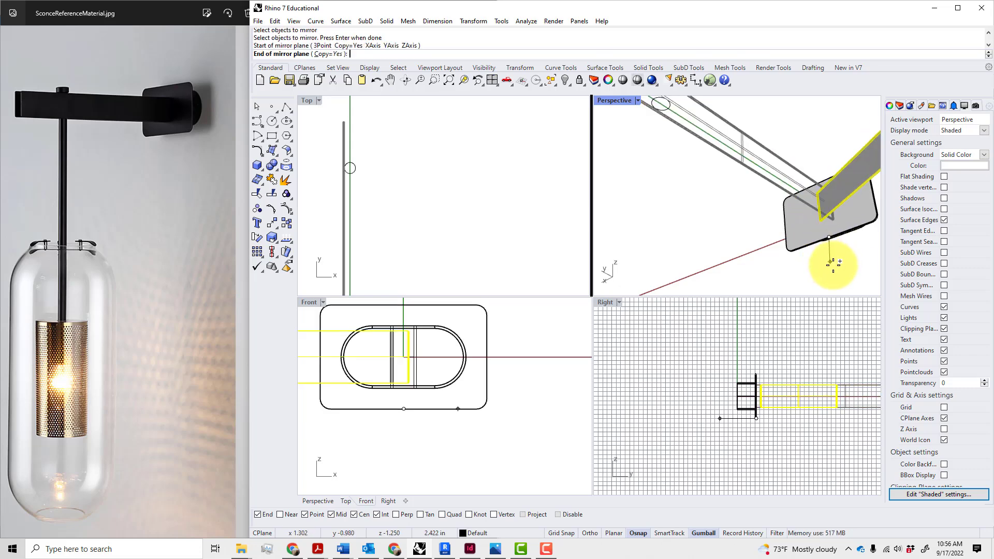
{"action": "left_click", "coordinate": [827, 273]}
{"action": "right_click_drag", "start_coordinate": [830, 277], "coordinate": [752, 116]}
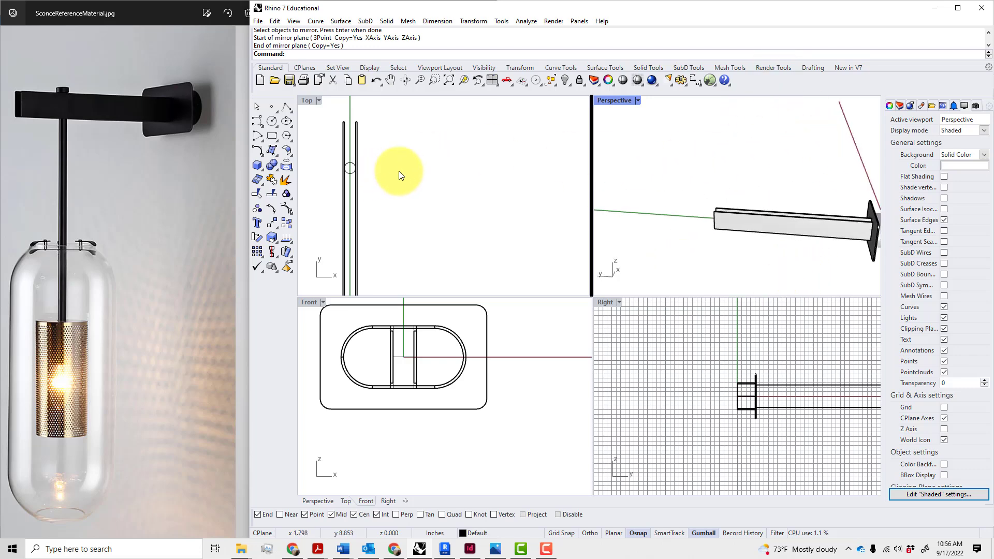
{"action": "right_click_drag", "start_coordinate": [398, 175], "coordinate": [492, 163]}
{"action": "scroll", "coordinate": [455, 172], "scroll_direction": "up", "scroll_amount": 3}
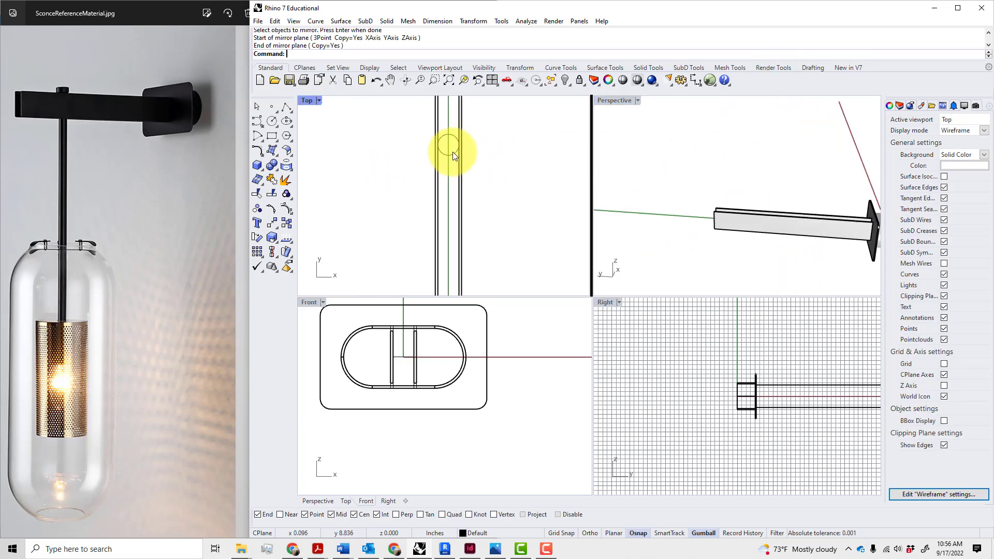
Extrude the 0.25-inch circle 14 inches downward with EC, then orbit to check the rod
{"action": "left_click", "coordinate": [454, 155]}
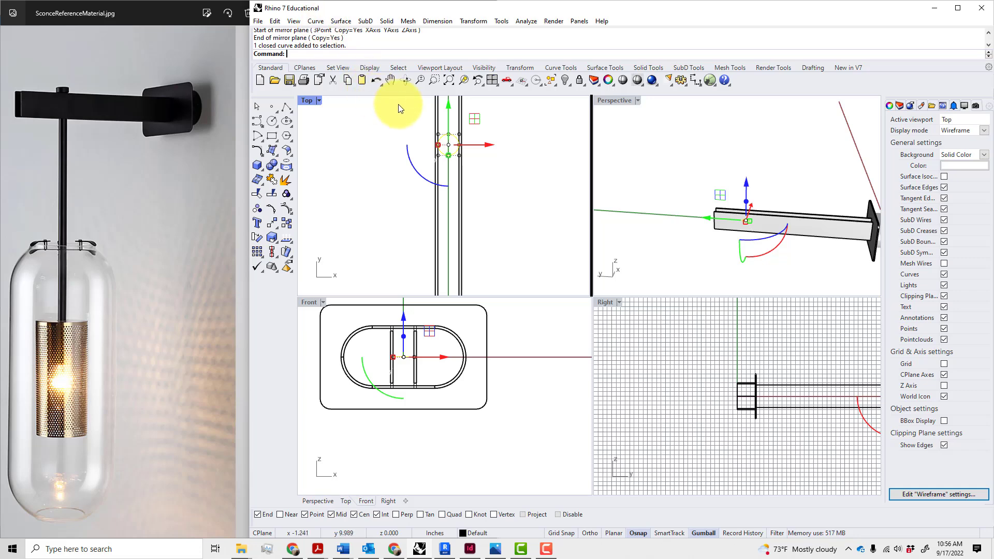
{"action": "type", "text": "EC"}
{"action": "key", "text": "Return"}
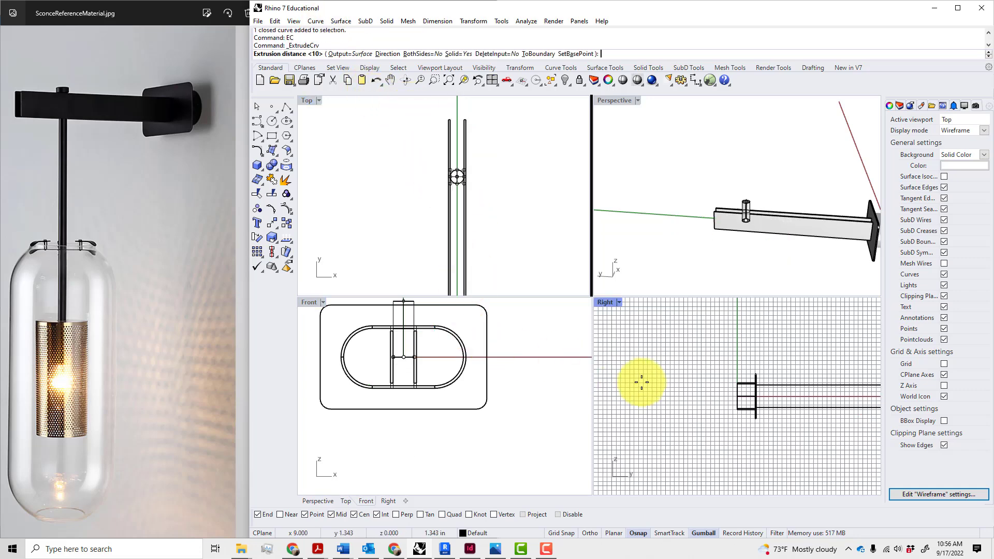
{"action": "scroll", "coordinate": [686, 321], "scroll_direction": "down", "scroll_amount": 5}
{"action": "right_click_drag", "start_coordinate": [699, 289], "coordinate": [747, 240]}
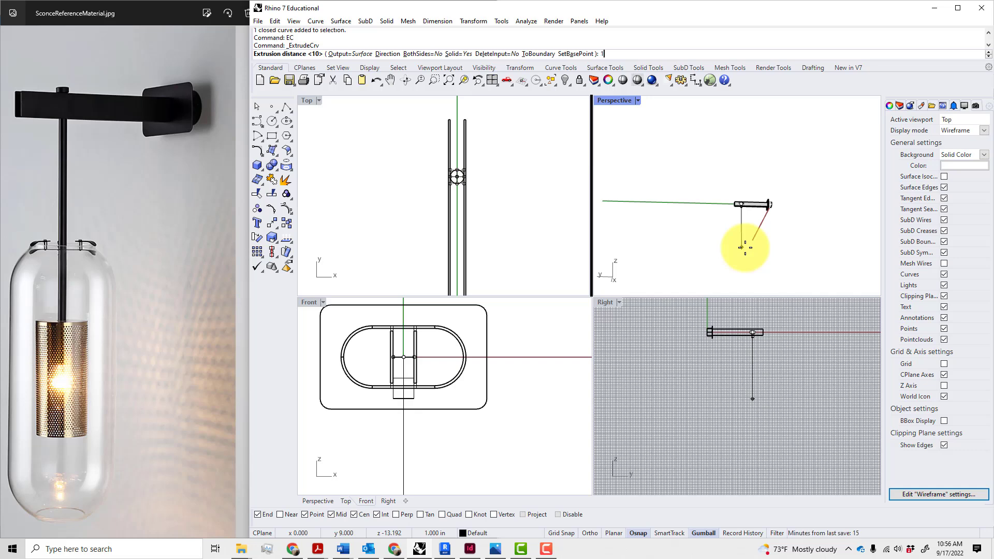
{"action": "type", "text": "14\""}
{"action": "key", "text": "Return"}
{"action": "left_click", "coordinate": [771, 252]}
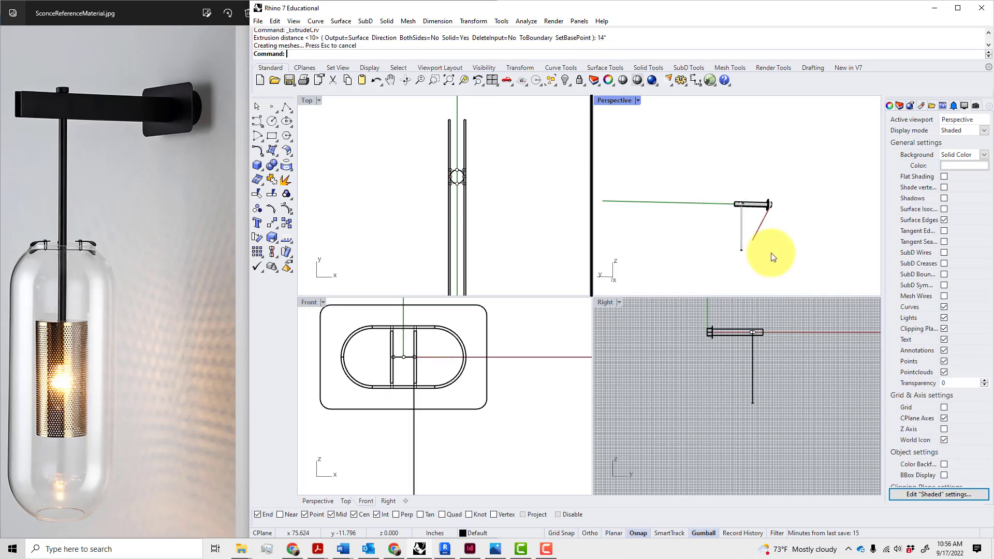
{"action": "scroll", "coordinate": [753, 228], "scroll_direction": "up", "scroll_amount": 10}
{"action": "right_click_drag", "start_coordinate": [752, 228], "coordinate": [808, 252]}
{"action": "scroll", "coordinate": [782, 196], "scroll_direction": "down", "scroll_amount": 6}
{"action": "right_click_drag", "start_coordinate": [783, 197], "coordinate": [740, 174], "text": "shift"}
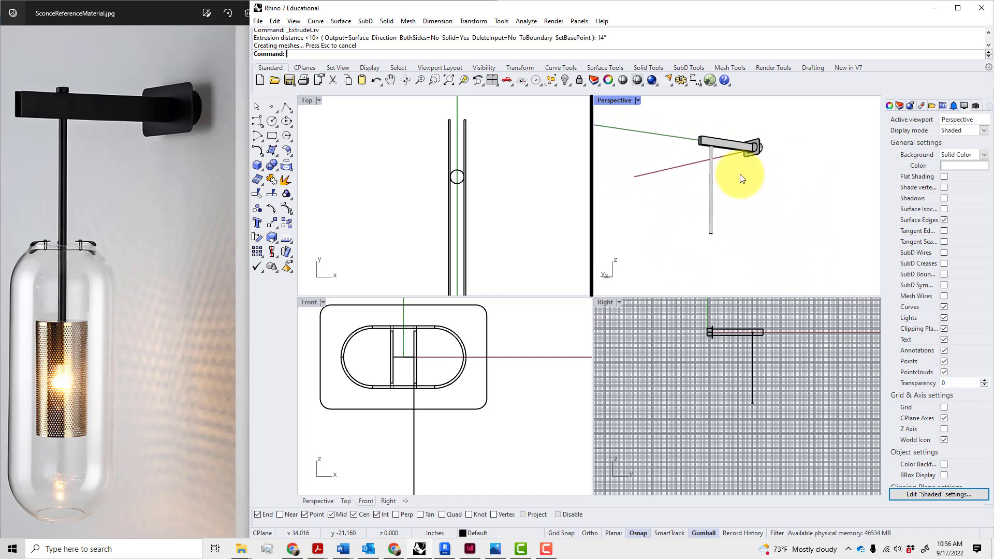
Show the layer list and start renaming the Default layer
{"action": "left_click", "coordinate": [899, 108]}
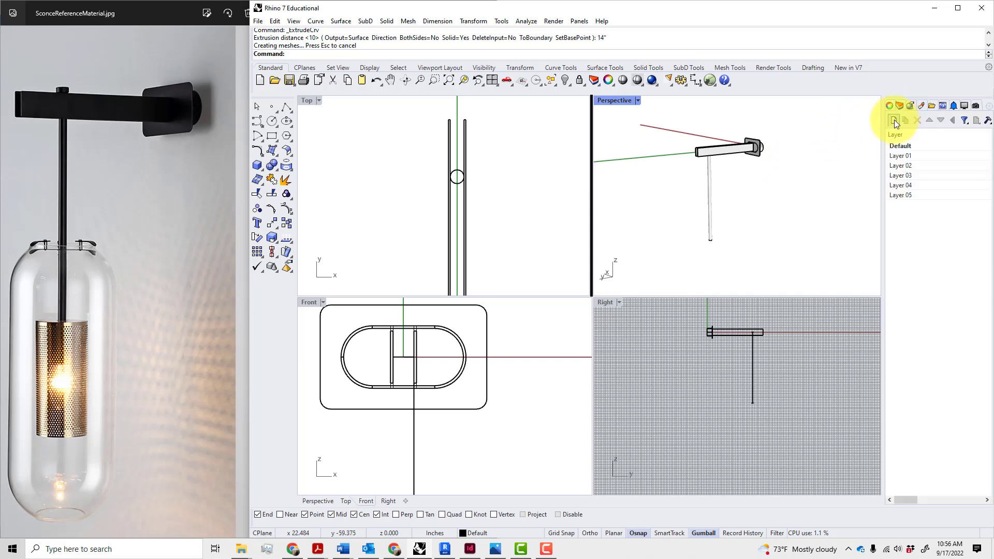
{"action": "left_click", "coordinate": [904, 148]}
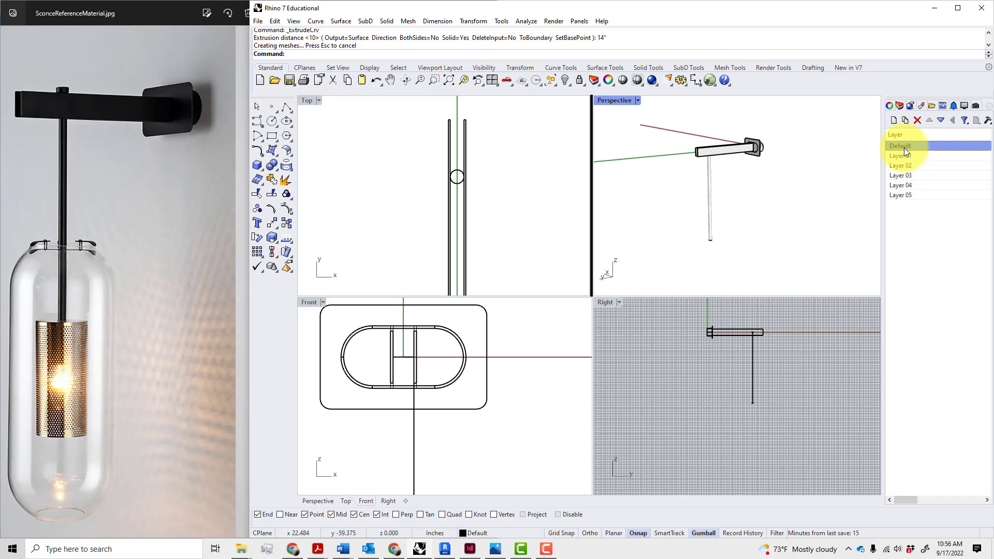
{"action": "left_click", "coordinate": [903, 147]}
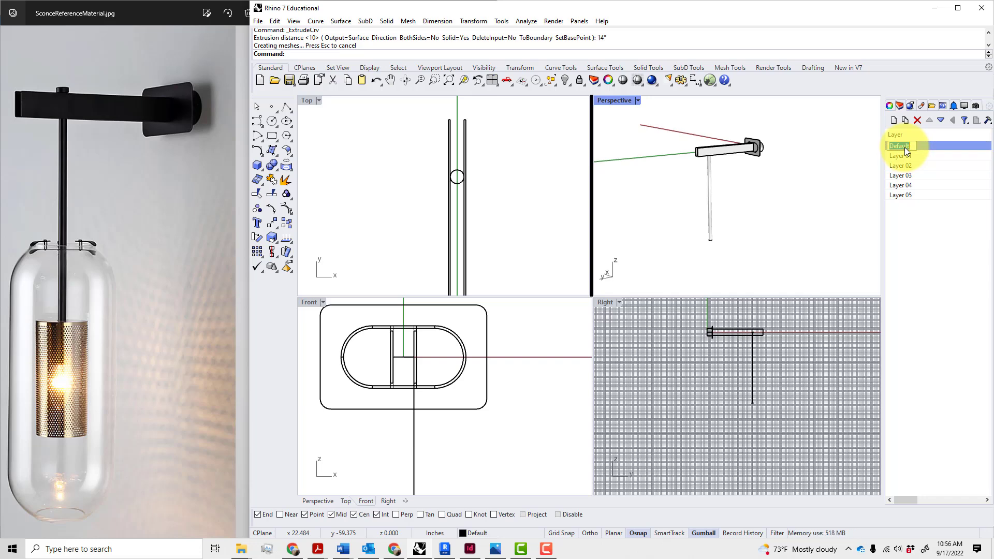
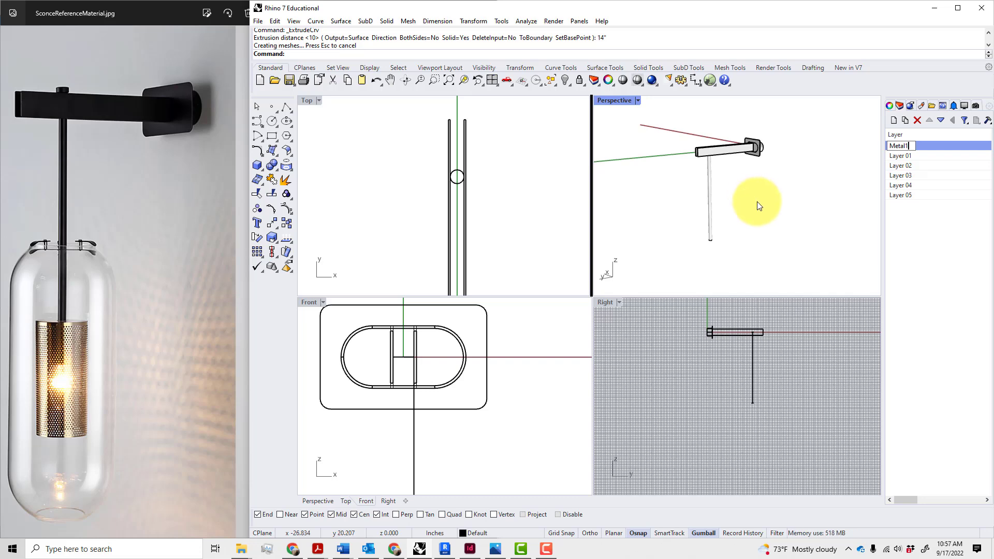
Finish naming the first layer MetalFixture and rename Layer 01 to MetalScrim
{"action": "key", "text": "BackSpace"}
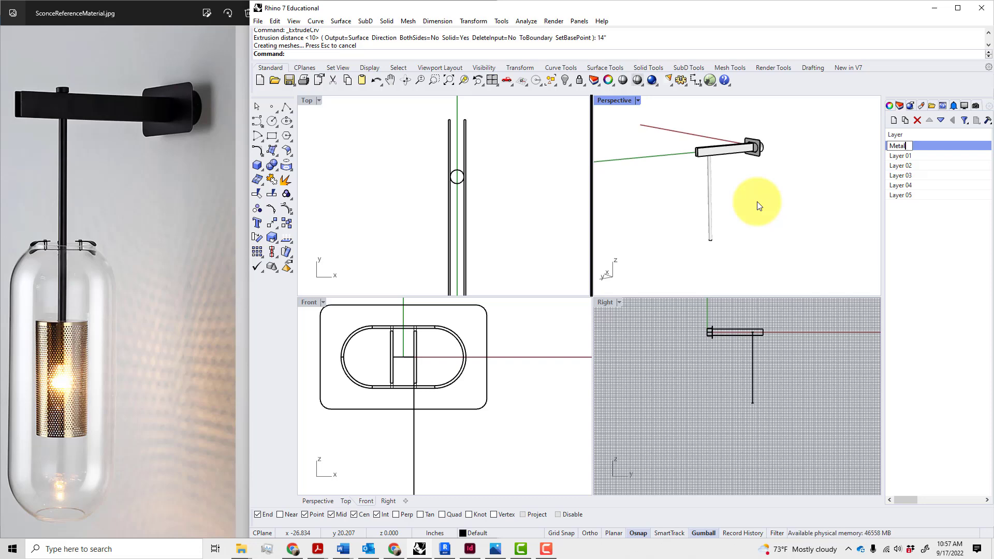
{"action": "type", "text": "Fixture"}
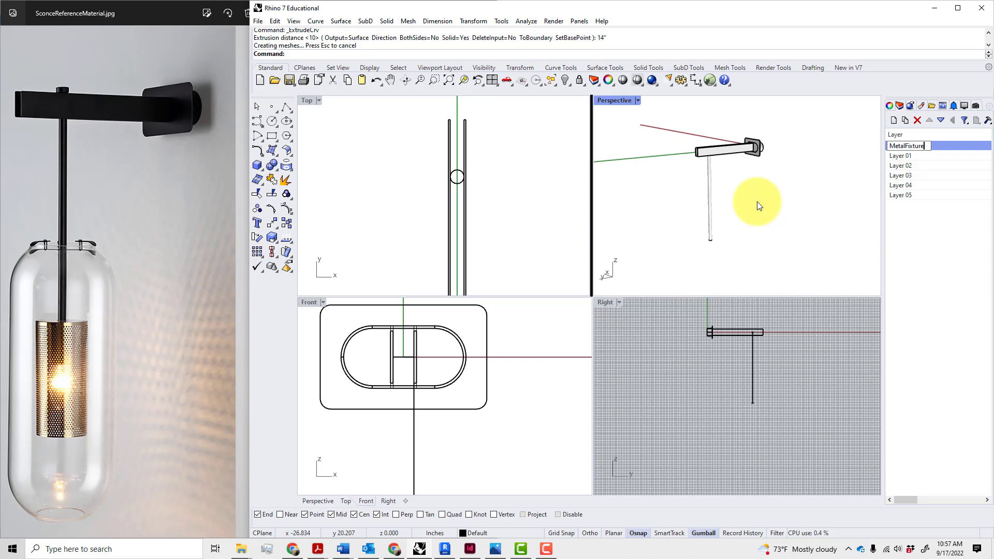
{"action": "key", "text": "Return"}
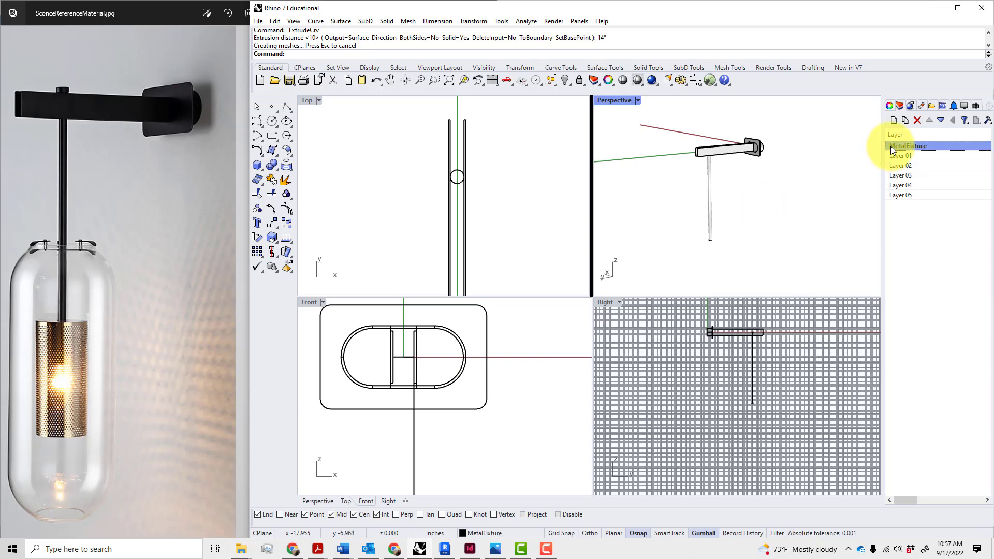
{"action": "left_click_drag", "start_coordinate": [883, 155], "coordinate": [804, 156]}
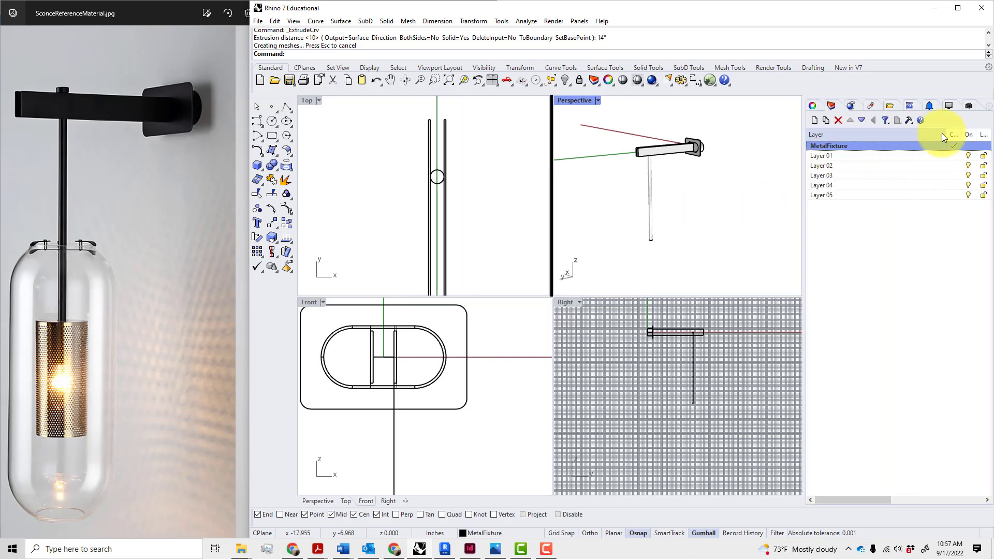
{"action": "double_click", "coordinate": [838, 154]}
{"action": "type", "text": "Met"}
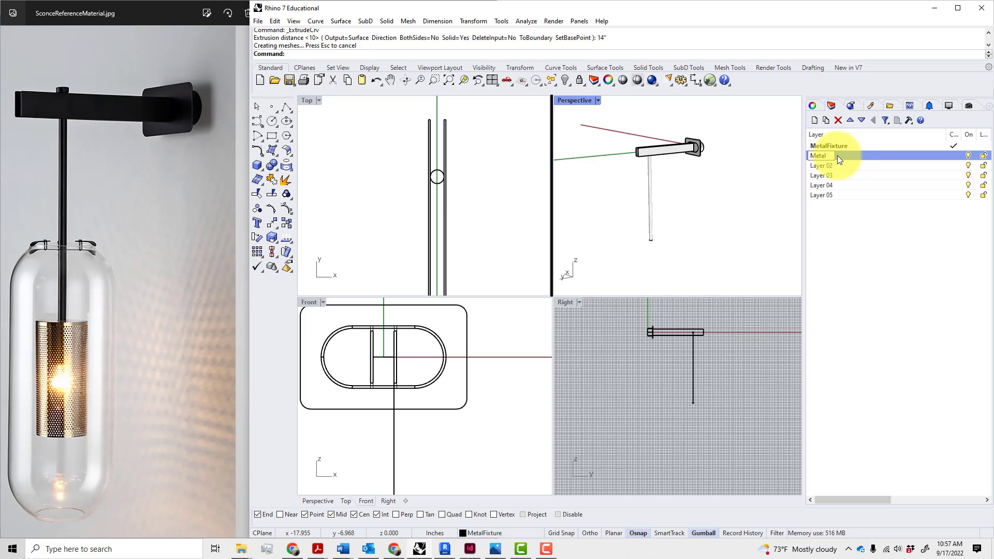
{"action": "type", "text": "al"}
{"action": "key", "text": "BackSpace"}
{"action": "key", "text": "Return"}
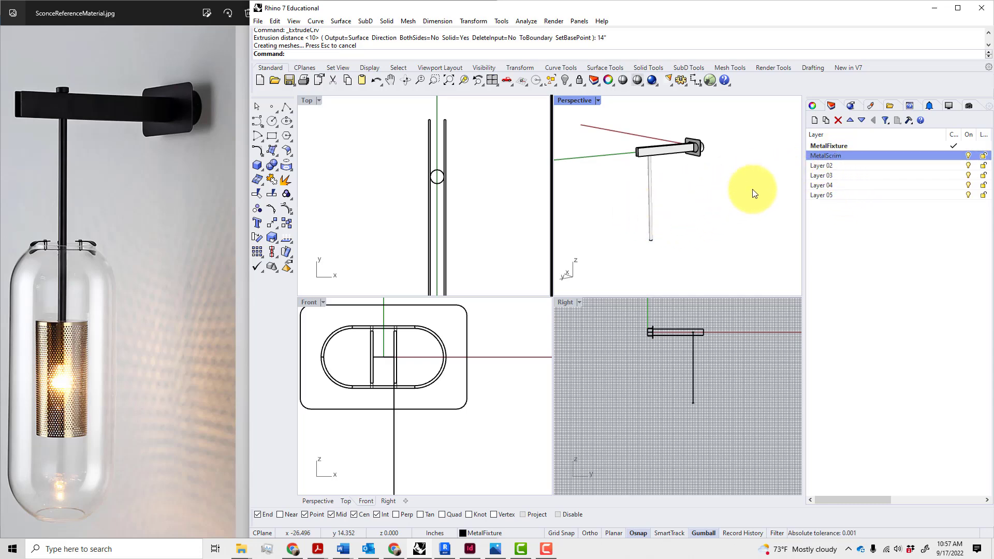
Rename Layer 02 to Glass and Layer 03 to Bulb
{"action": "left_click", "coordinate": [828, 165]}
{"action": "left_click", "coordinate": [829, 166]}
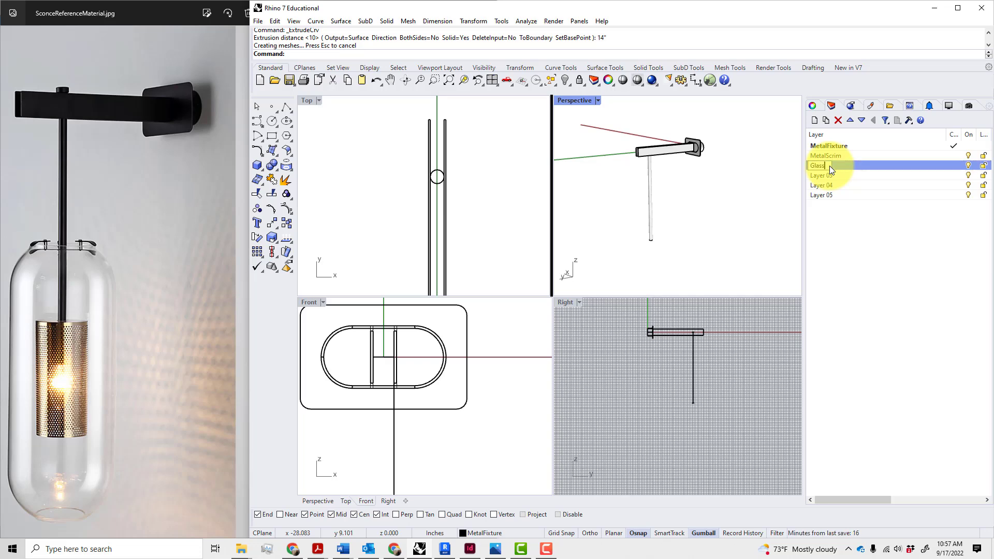
{"action": "left_click", "coordinate": [844, 187]}
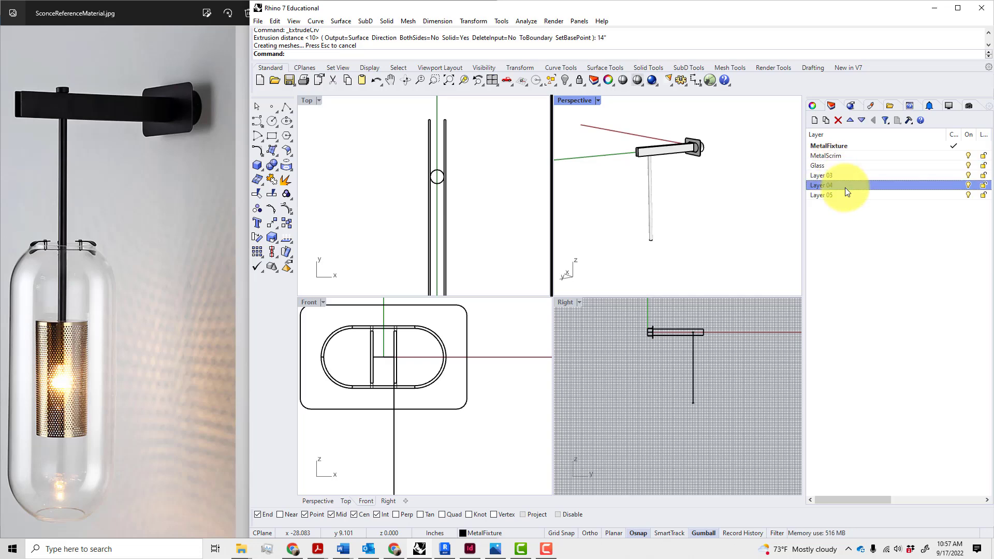
{"action": "left_click", "coordinate": [827, 177]}
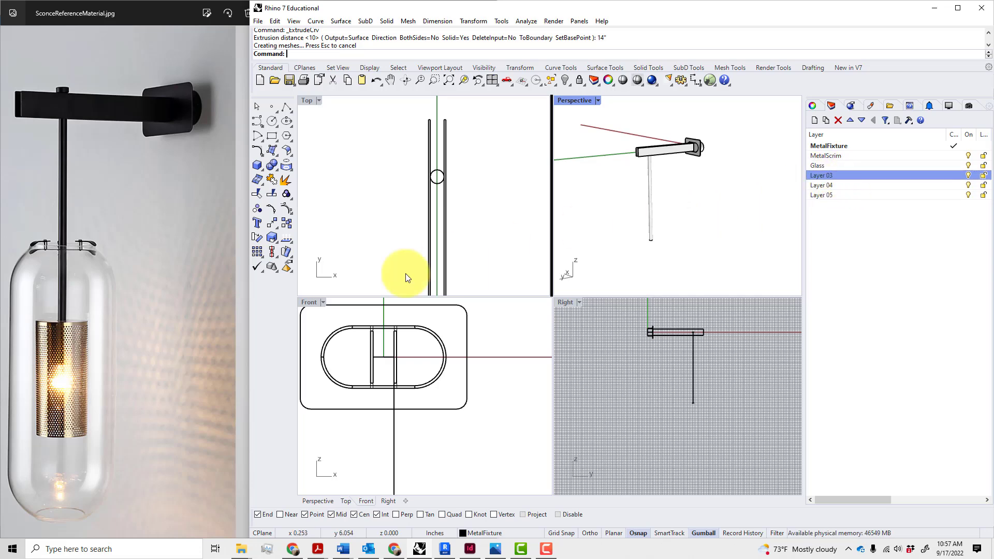
{"action": "left_click", "coordinate": [827, 177]}
{"action": "type", "text": "Bulb"}
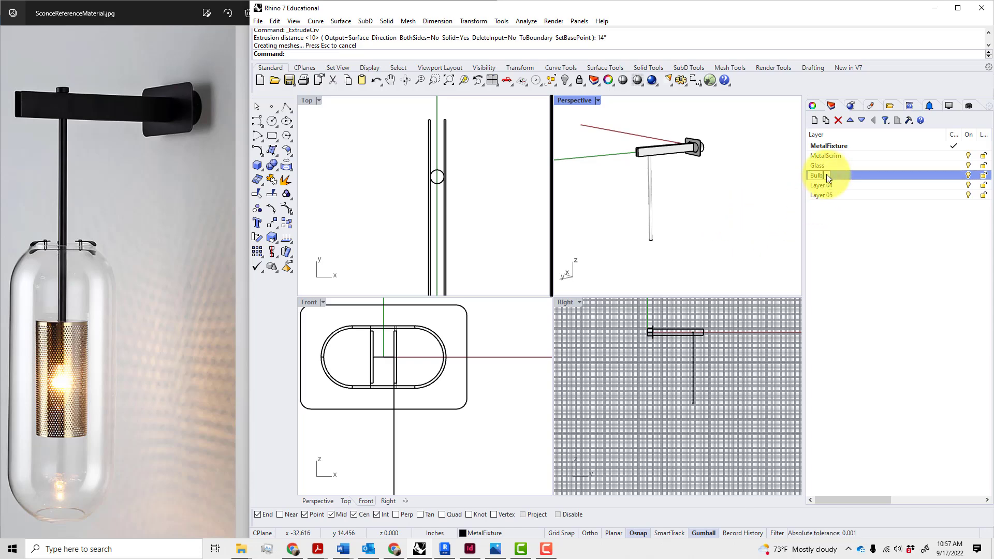
{"action": "key", "text": "Return"}
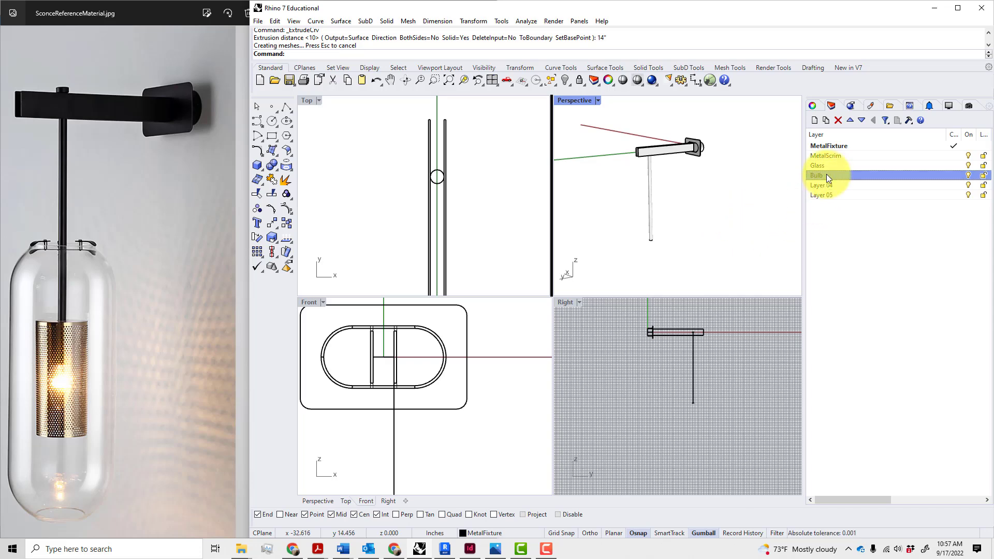
{"action": "left_click", "coordinate": [867, 231]}
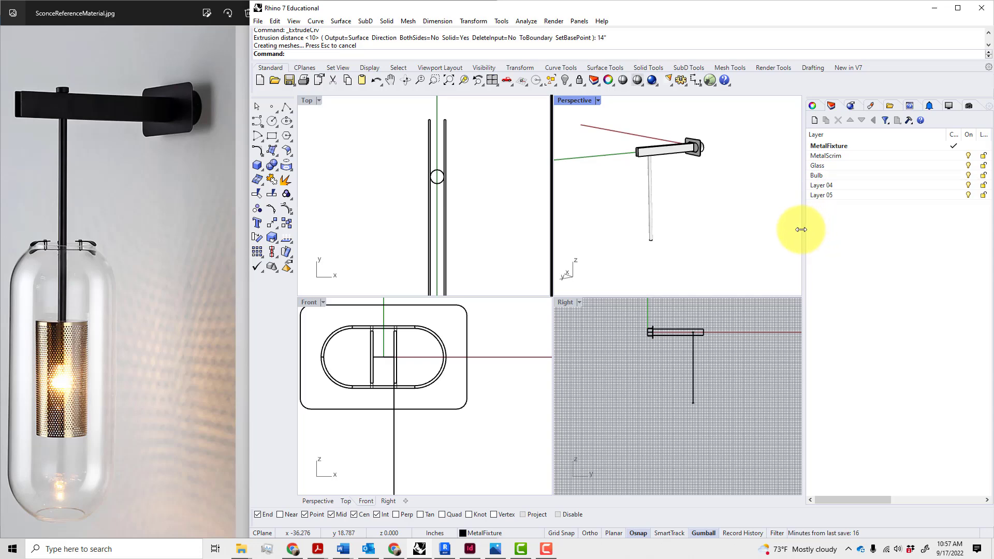
Set layer colours: MetalScrim light grey, MetalFixture dark grey, Glass near-white
{"action": "left_click_drag", "start_coordinate": [801, 230], "coordinate": [750, 228]}
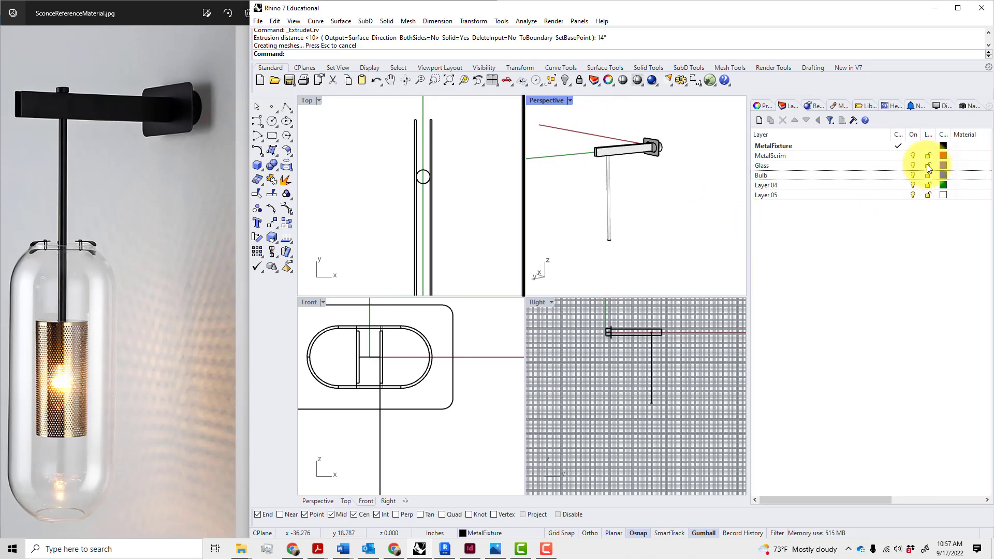
{"action": "left_click", "coordinate": [941, 157]}
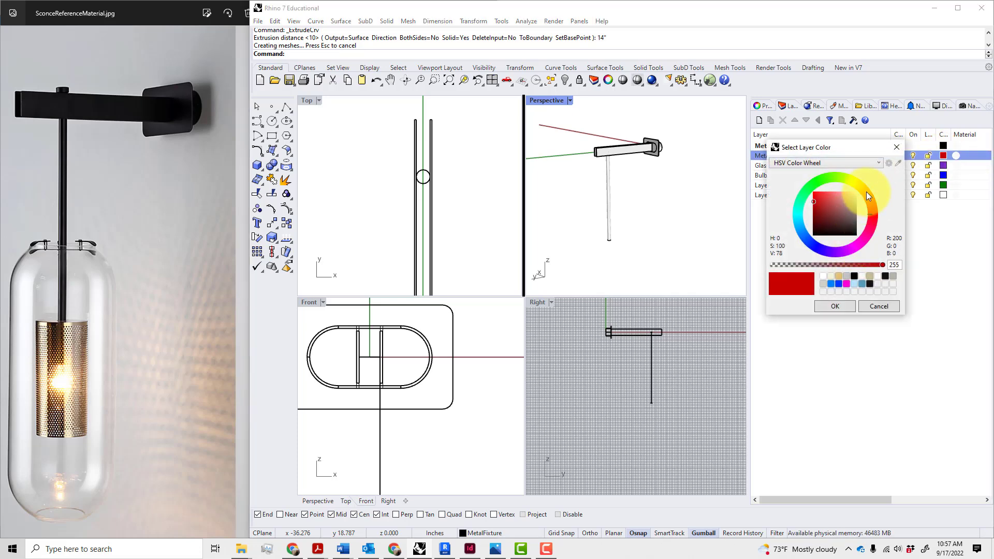
{"action": "left_click", "coordinate": [866, 193]}
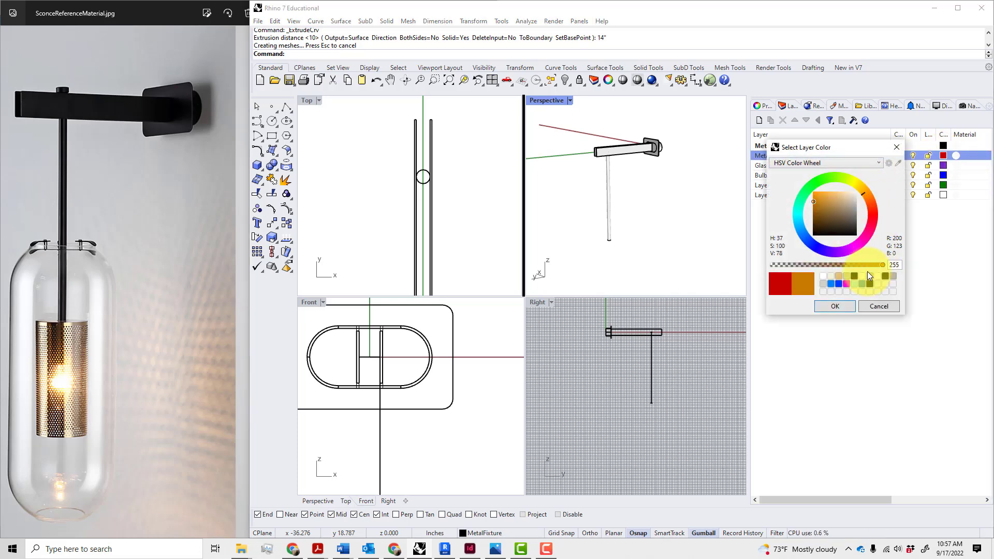
{"action": "left_click", "coordinate": [825, 285]}
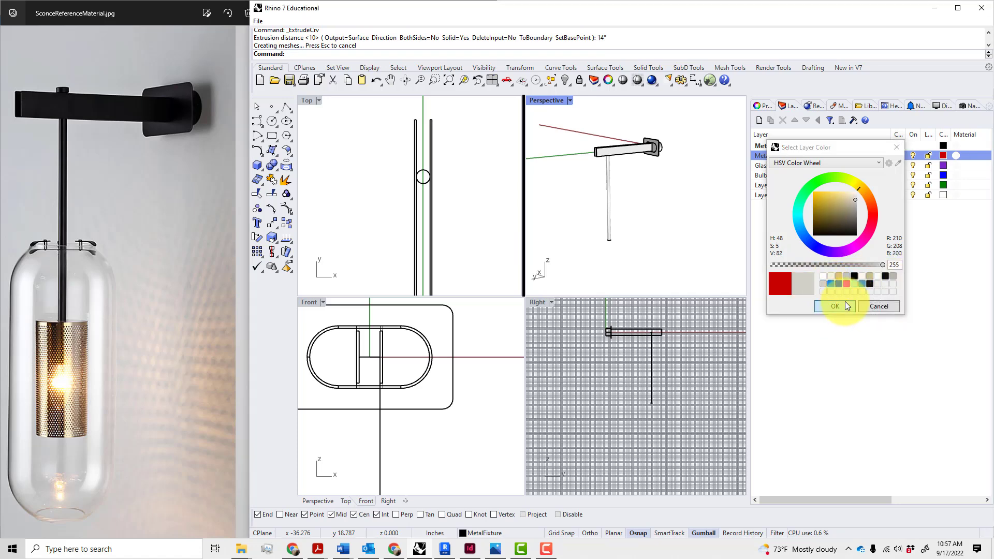
{"action": "left_click", "coordinate": [839, 306]}
{"action": "left_click", "coordinate": [943, 147]}
{"action": "left_click", "coordinate": [943, 147]}
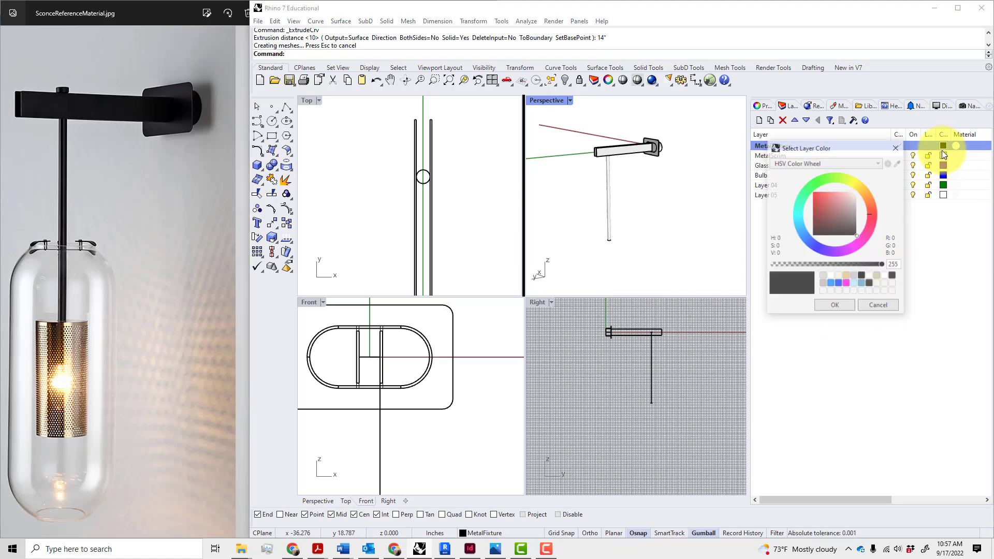
{"action": "left_click_drag", "start_coordinate": [860, 239], "coordinate": [857, 232]}
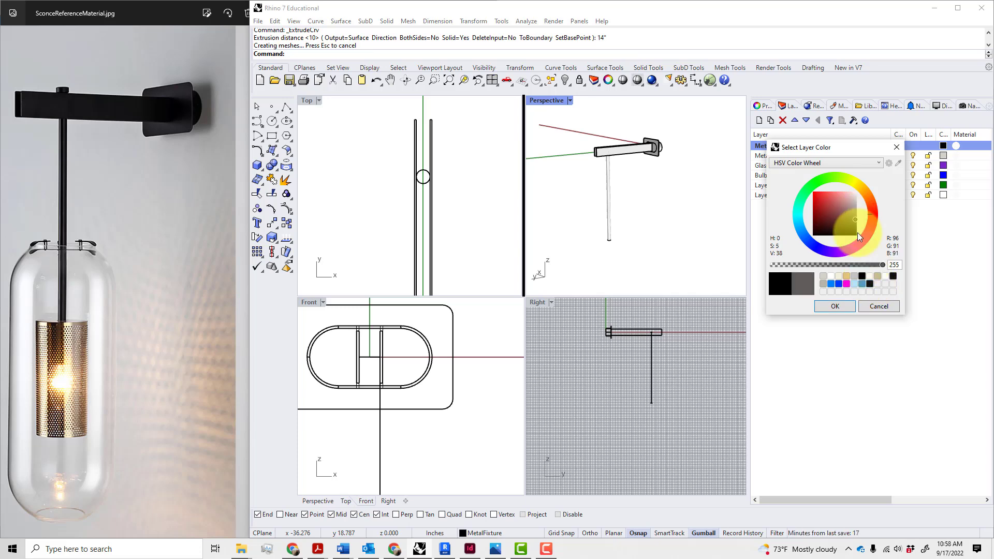
{"action": "left_click", "coordinate": [838, 306]}
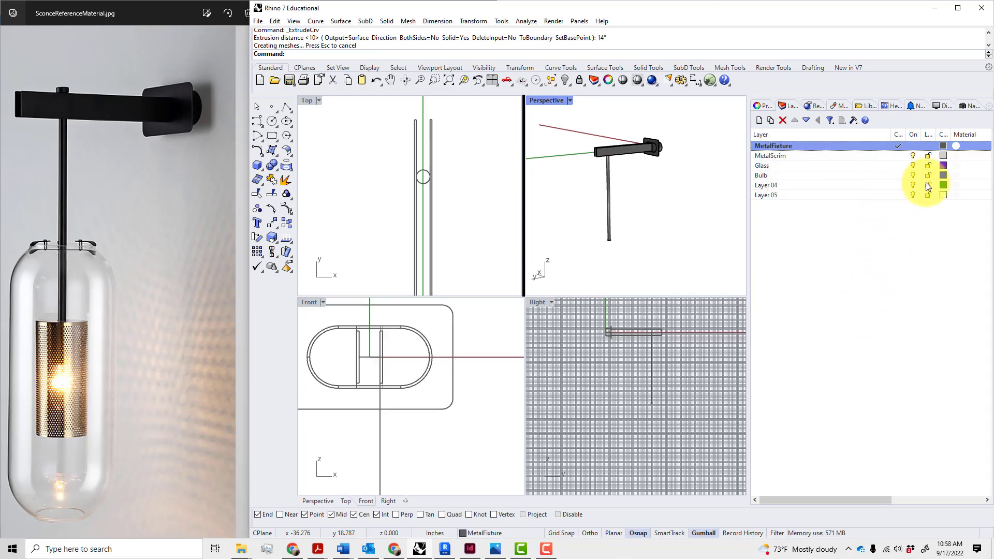
{"action": "left_click", "coordinate": [943, 165]}
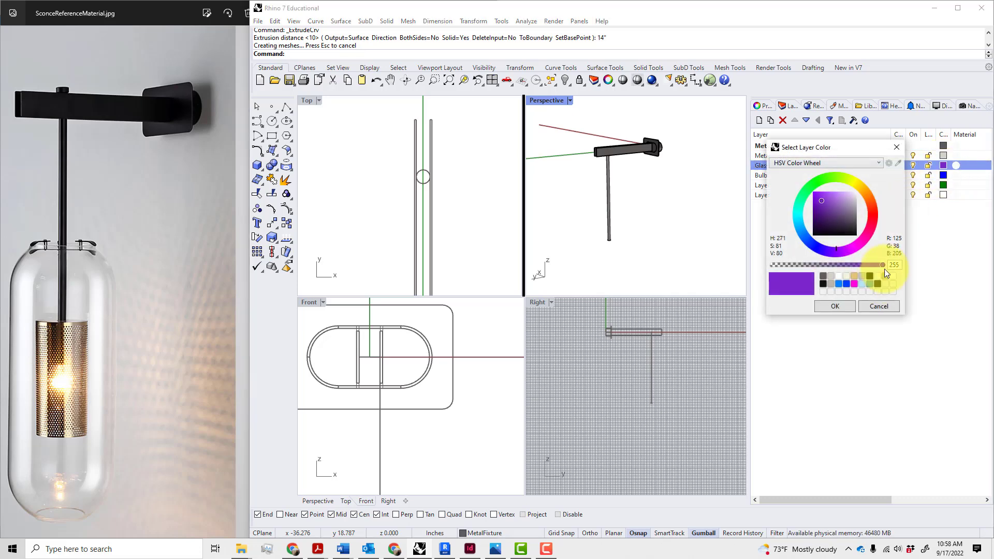
{"action": "left_click", "coordinate": [876, 276]}
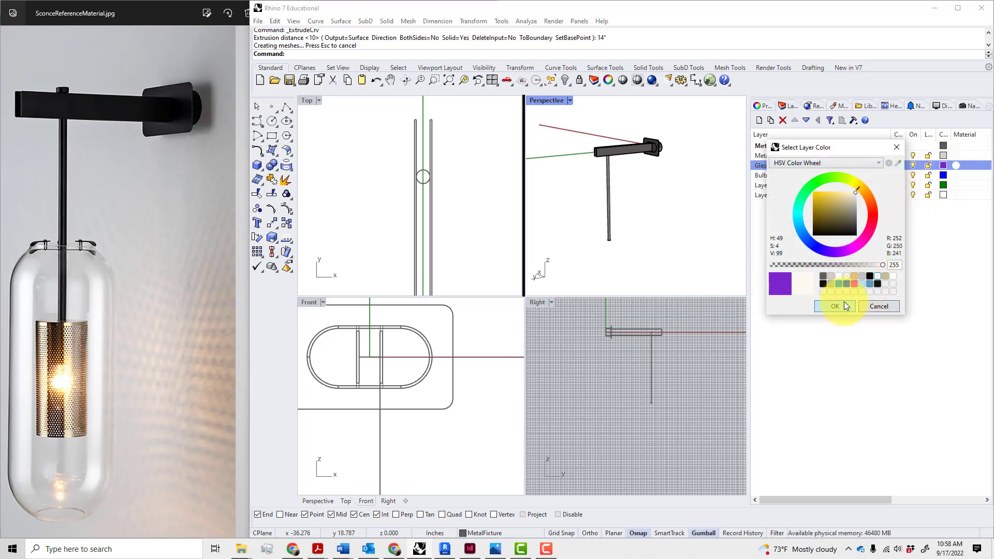
{"action": "left_click", "coordinate": [834, 306]}
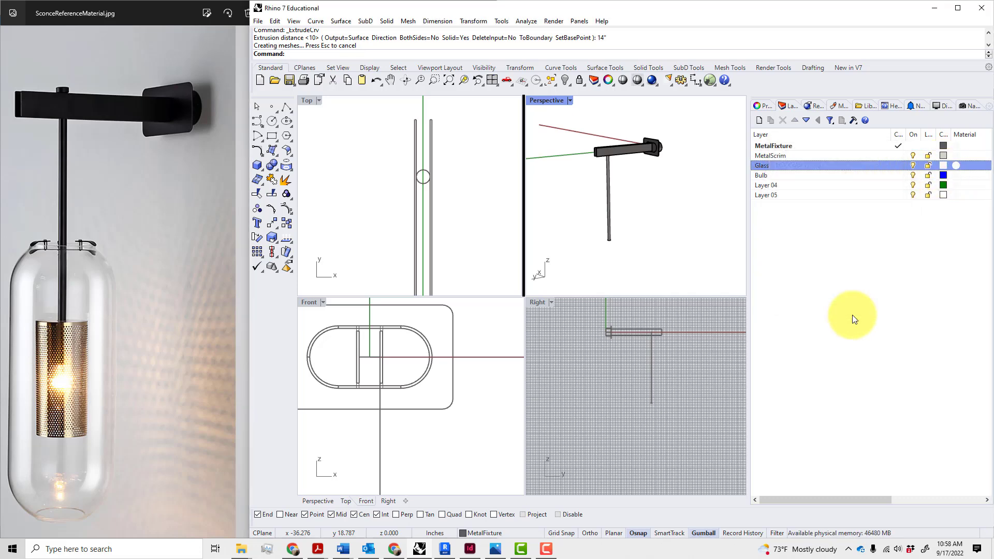
Give the Glass layer a Glass-type material
{"action": "left_click", "coordinate": [957, 166]}
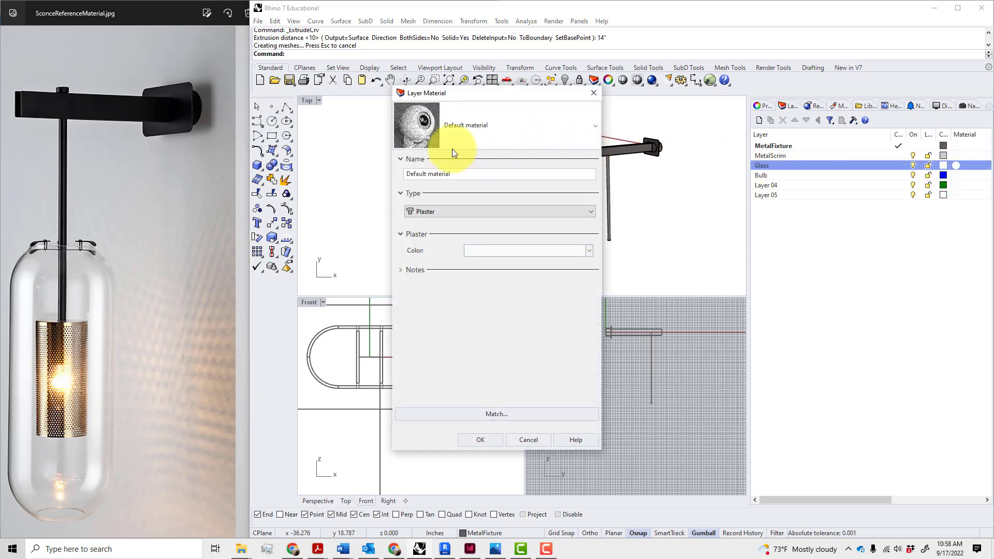
{"action": "left_click", "coordinate": [470, 142]}
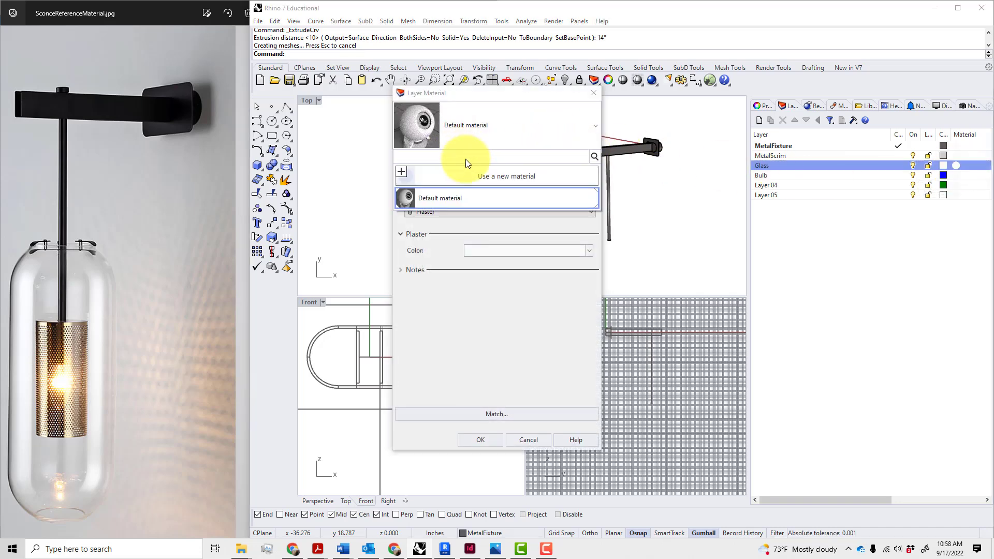
{"action": "left_click", "coordinate": [482, 150]}
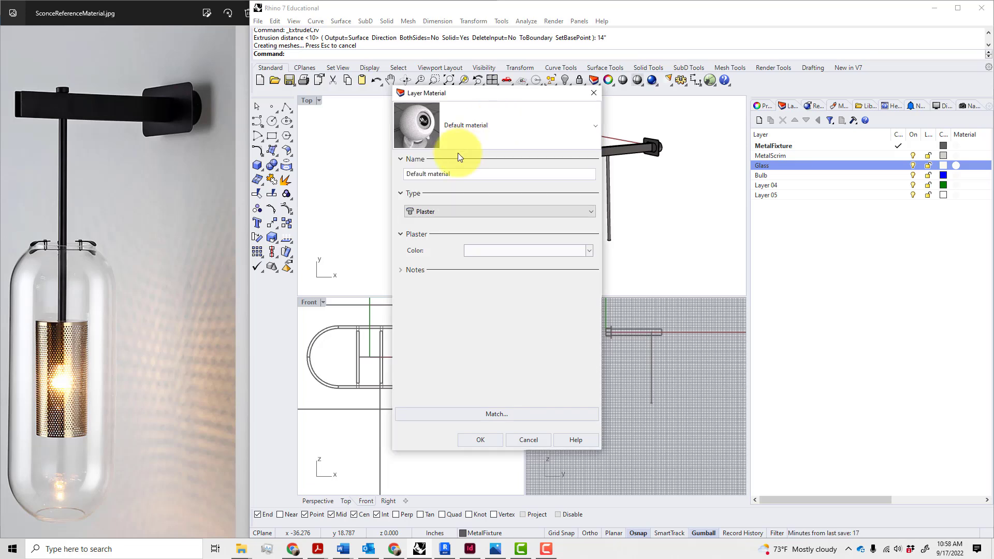
{"action": "left_click", "coordinate": [440, 210]}
{"action": "left_click", "coordinate": [439, 259]}
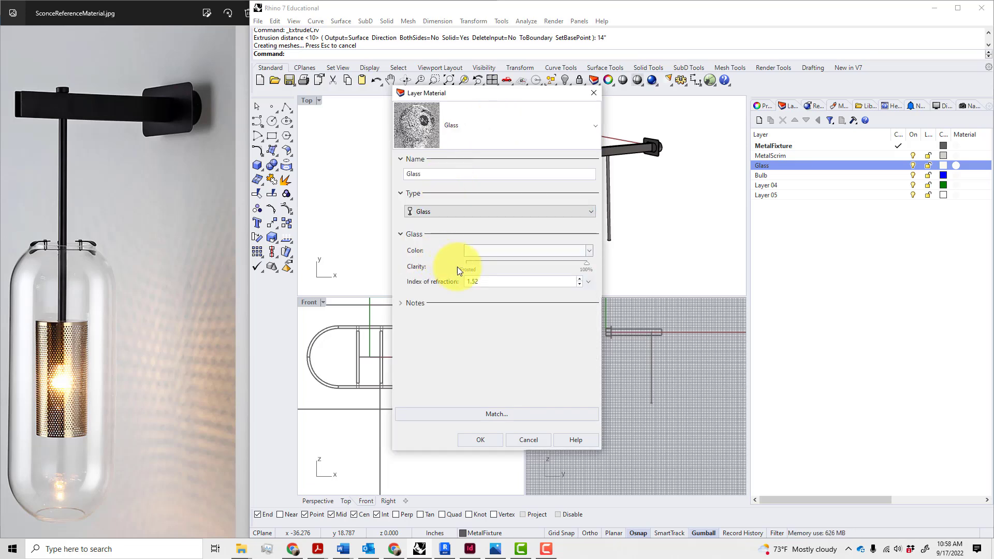
{"action": "left_click", "coordinate": [485, 439]}
{"action": "left_click", "coordinate": [823, 265]}
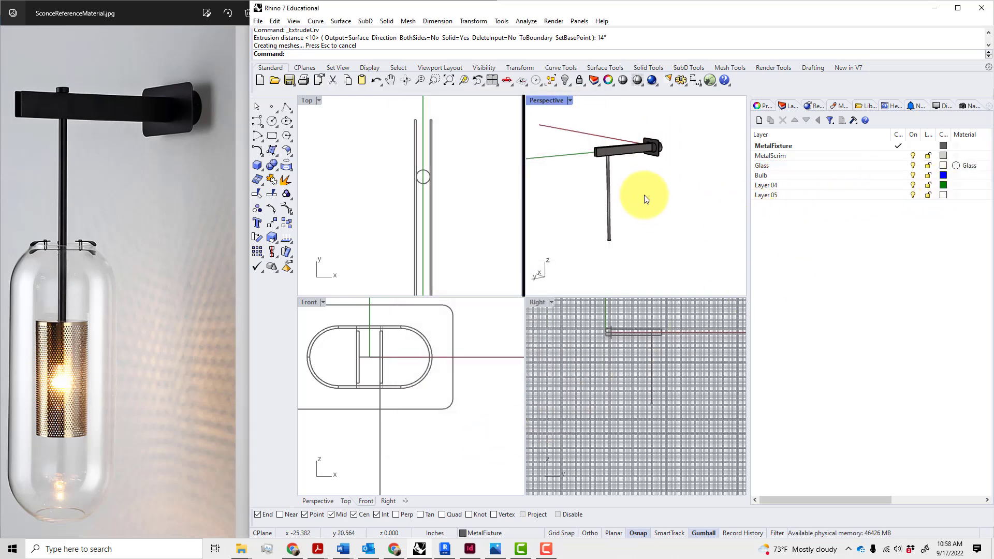
Maximize the Right view and turn off its grid
{"action": "right_click_drag", "start_coordinate": [646, 199], "coordinate": [669, 150]}
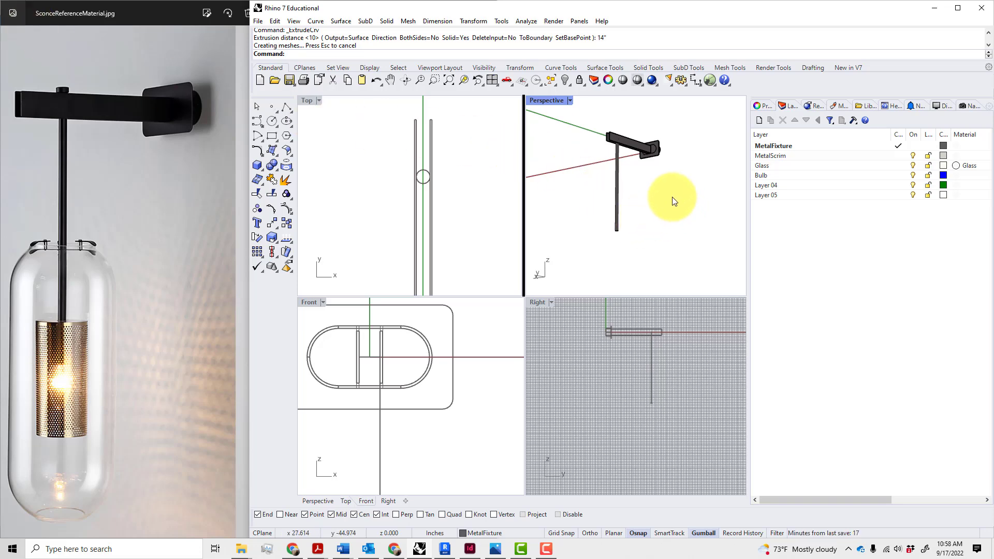
{"action": "mouse_move", "coordinate": [667, 198]}
{"action": "right_mouse_down"}
{"action": "mouse_move", "coordinate": [635, 253]}
{"action": "mouse_move", "coordinate": [673, 202]}
{"action": "mouse_move", "coordinate": [708, 176]}
{"action": "mouse_move", "coordinate": [725, 181]}
{"action": "mouse_move", "coordinate": [672, 193]}
{"action": "right_mouse_up"}
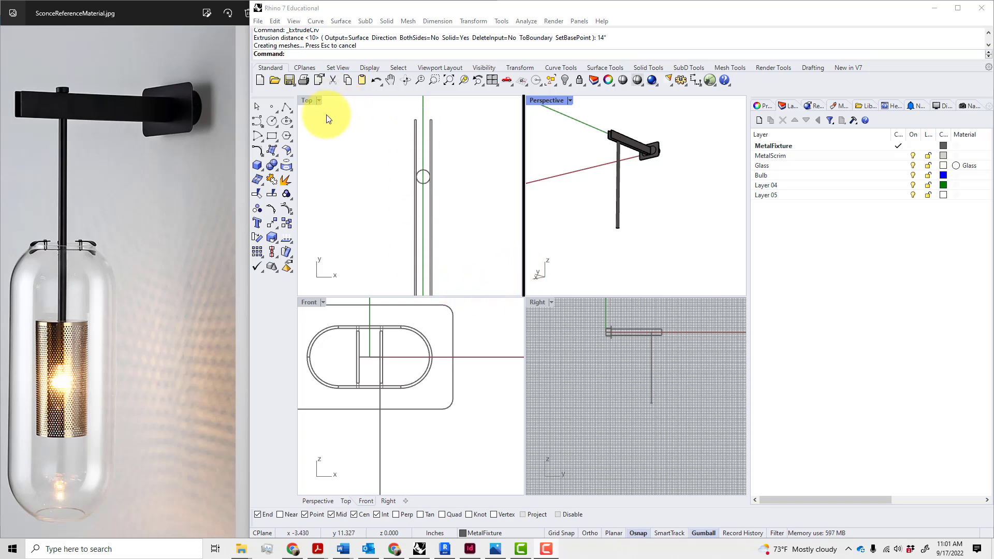
{"action": "double_click", "coordinate": [538, 302]}
{"action": "left_click", "coordinate": [941, 109]}
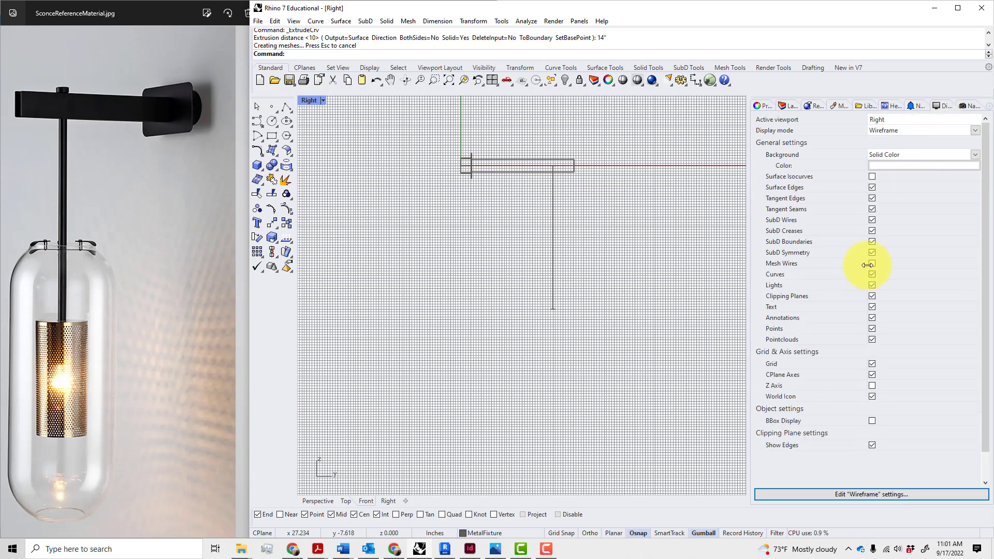
{"action": "left_click", "coordinate": [872, 363]}
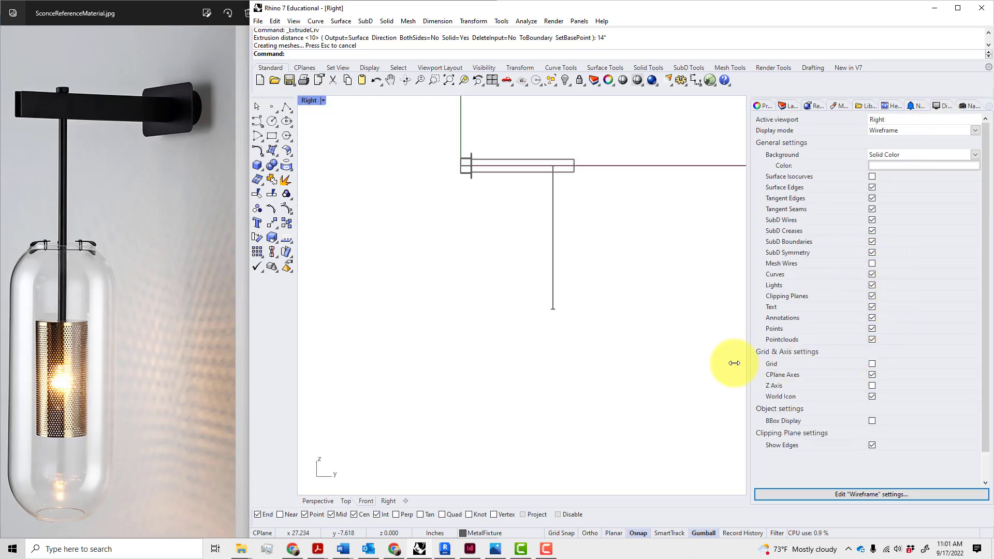
{"action": "scroll", "coordinate": [552, 317], "scroll_direction": "up", "scroll_amount": 4}
{"action": "scroll", "coordinate": [569, 286], "scroll_direction": "down", "scroll_amount": 3}
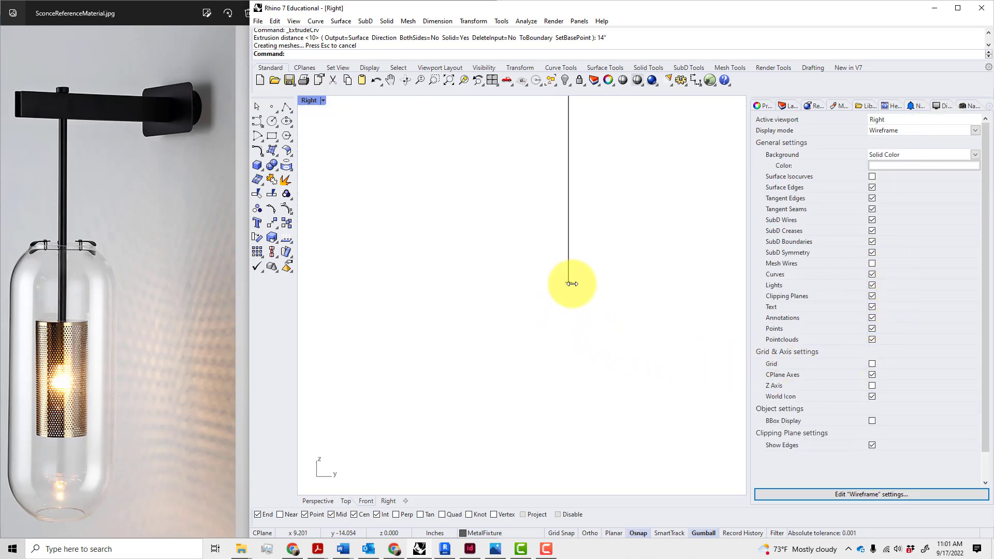
Switch the Right view to Shaded, frame the rod, and restore the four-viewport layout
{"action": "left_click", "coordinate": [313, 100]}
{"action": "left_click", "coordinate": [325, 149]}
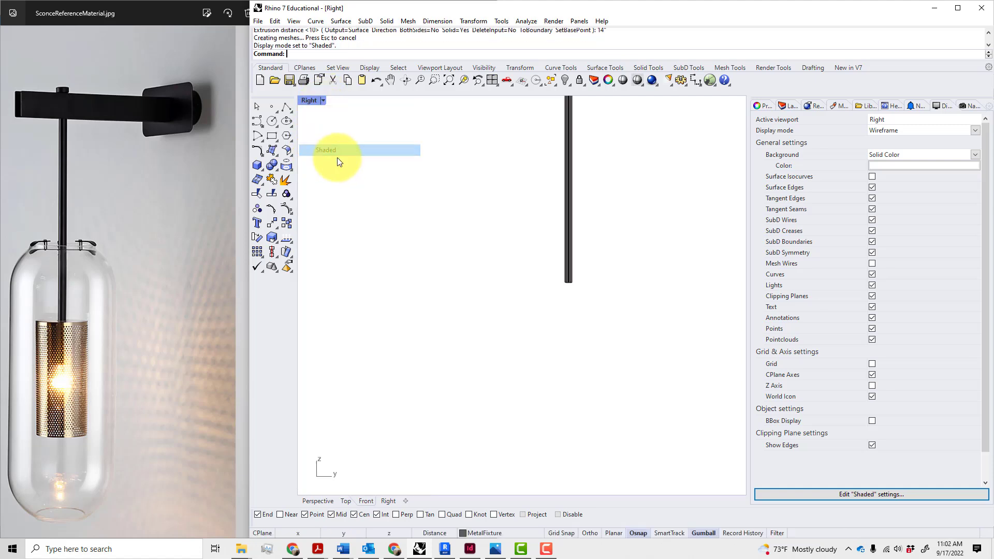
{"action": "scroll", "coordinate": [474, 220], "scroll_direction": "down", "scroll_amount": 3}
{"action": "right_click_drag", "start_coordinate": [474, 219], "coordinate": [472, 271]}
{"action": "scroll", "coordinate": [501, 281], "scroll_direction": "up", "scroll_amount": 4}
{"action": "scroll", "coordinate": [508, 293], "scroll_direction": "up", "scroll_amount": 2}
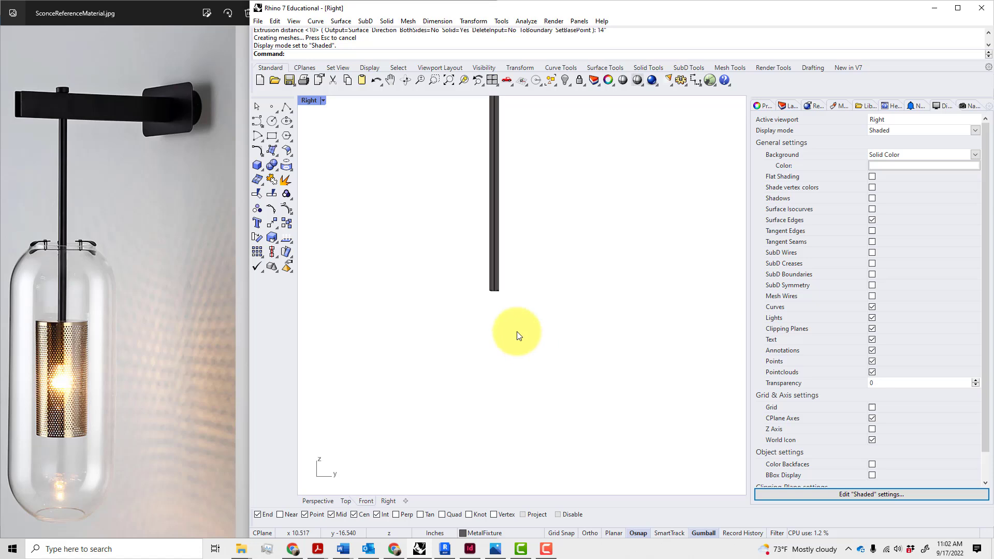
{"action": "double_click", "coordinate": [308, 103]}
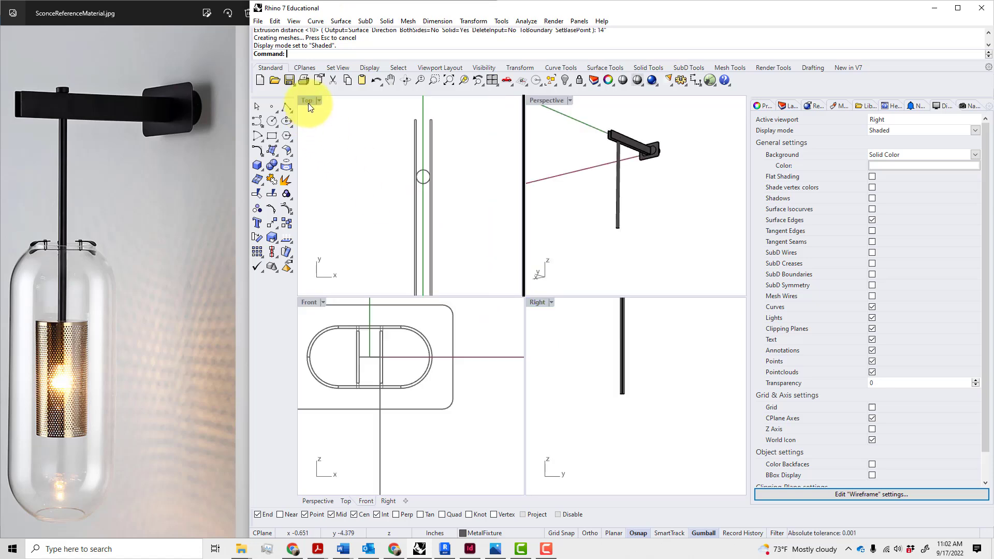
{"action": "double_click", "coordinate": [309, 103]}
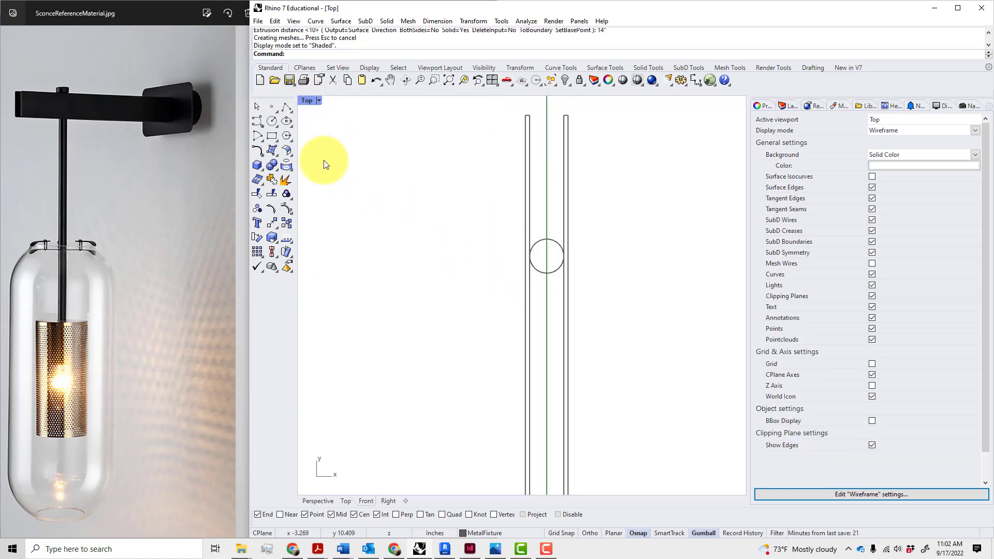
Draw a 1.25-radius circle centred on the rod's small circle and select it
{"action": "type", "text": "ci"}
{"action": "key", "text": "Return"}
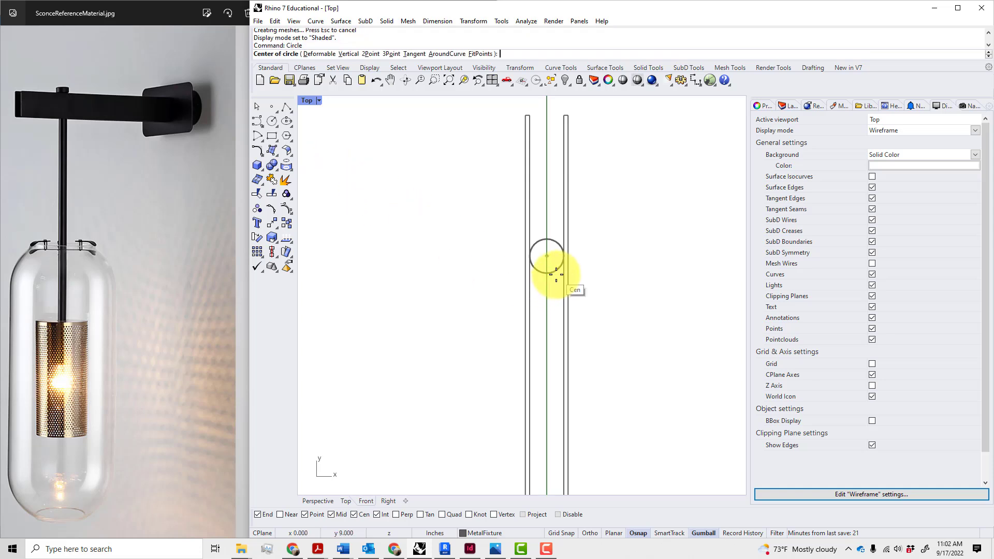
{"action": "left_click", "coordinate": [547, 255]}
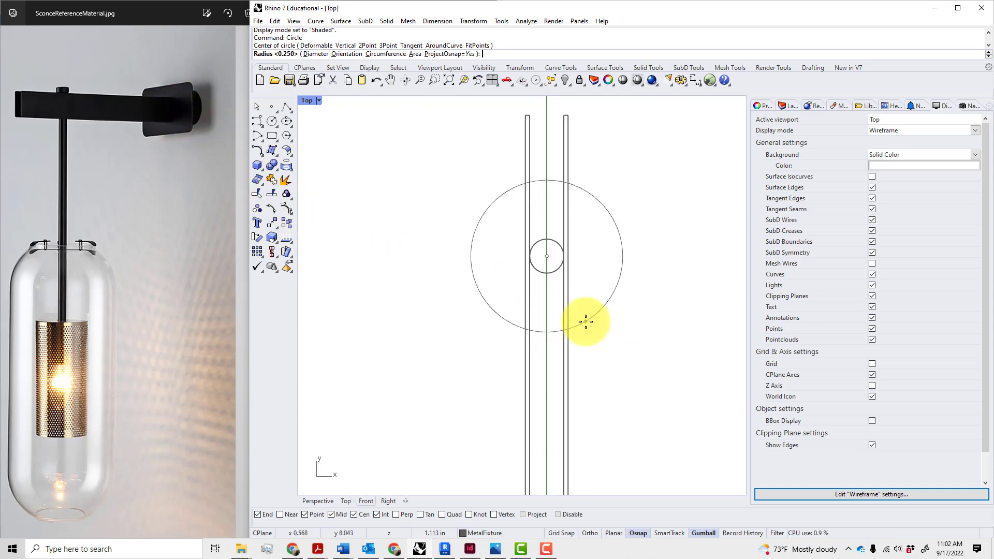
{"action": "type", "text": "1.25"}
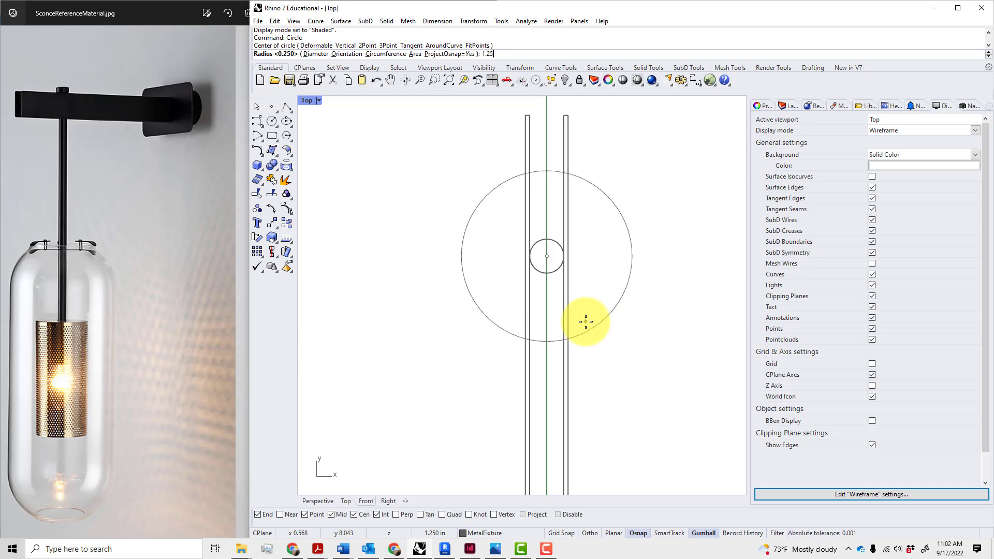
{"action": "key", "text": "Return"}
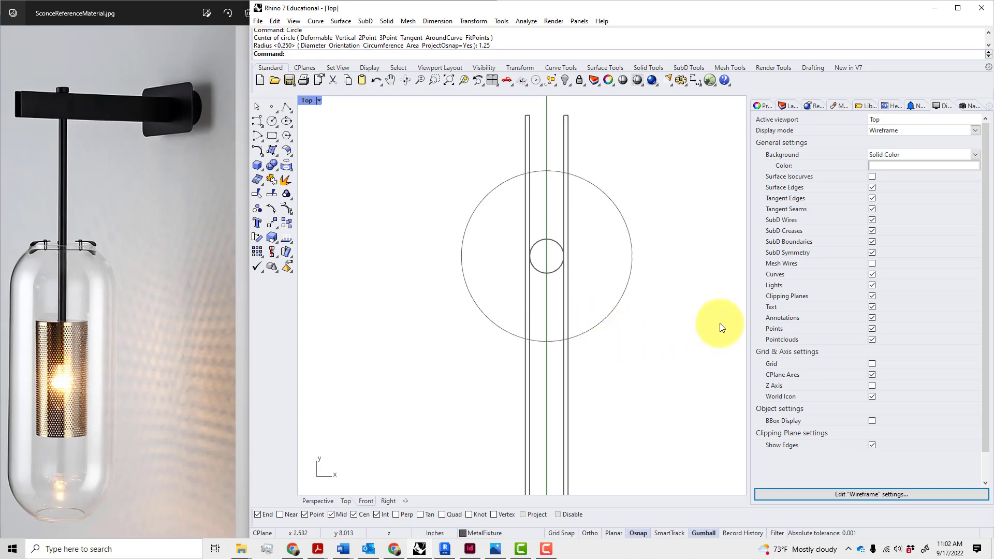
{"action": "left_click", "coordinate": [480, 203]}
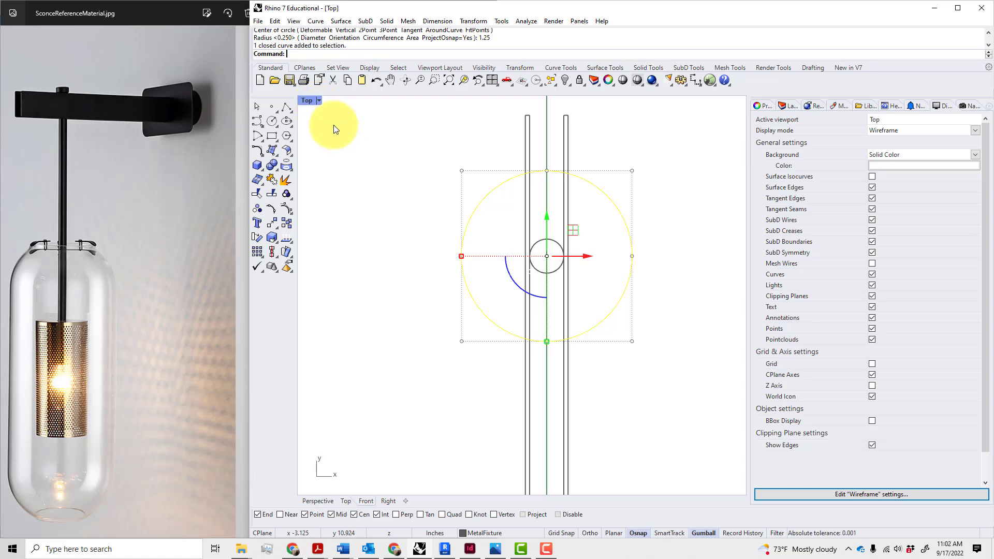
Extrude the 1.25-radius circle 8 inches into a solid cylinder with EC
{"action": "type", "text": "EC"}
{"action": "key", "text": "Return"}
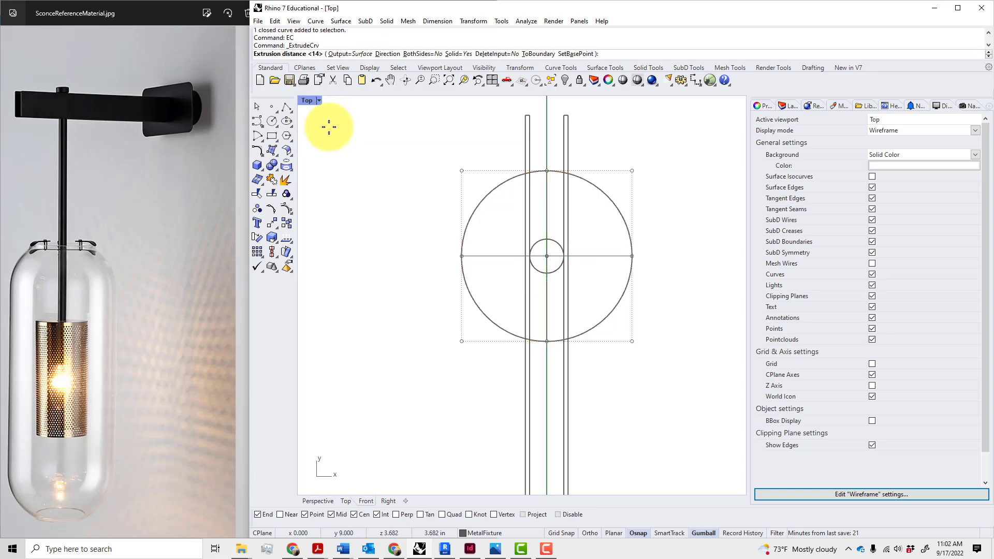
{"action": "double_click", "coordinate": [309, 101]}
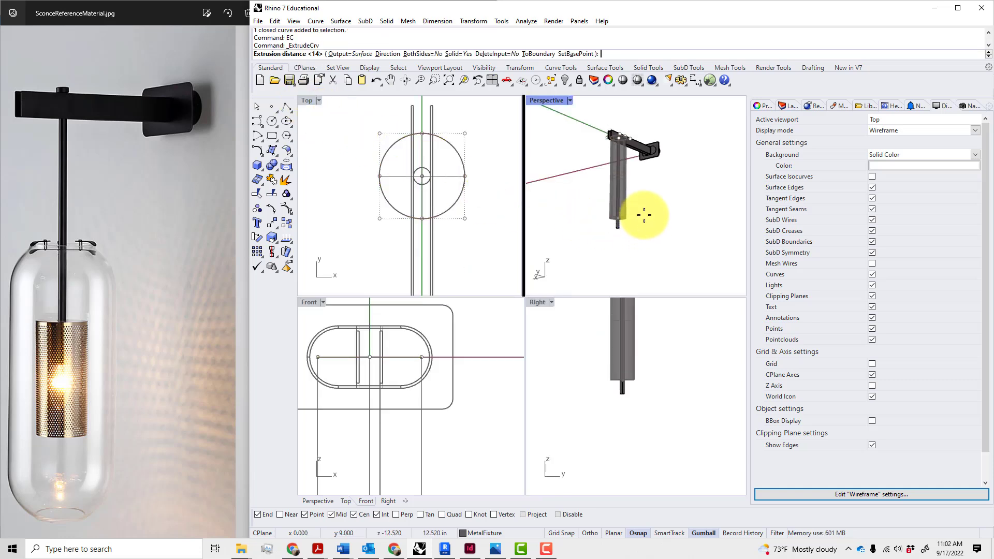
{"action": "scroll", "coordinate": [640, 216], "scroll_direction": "up", "scroll_amount": 2}
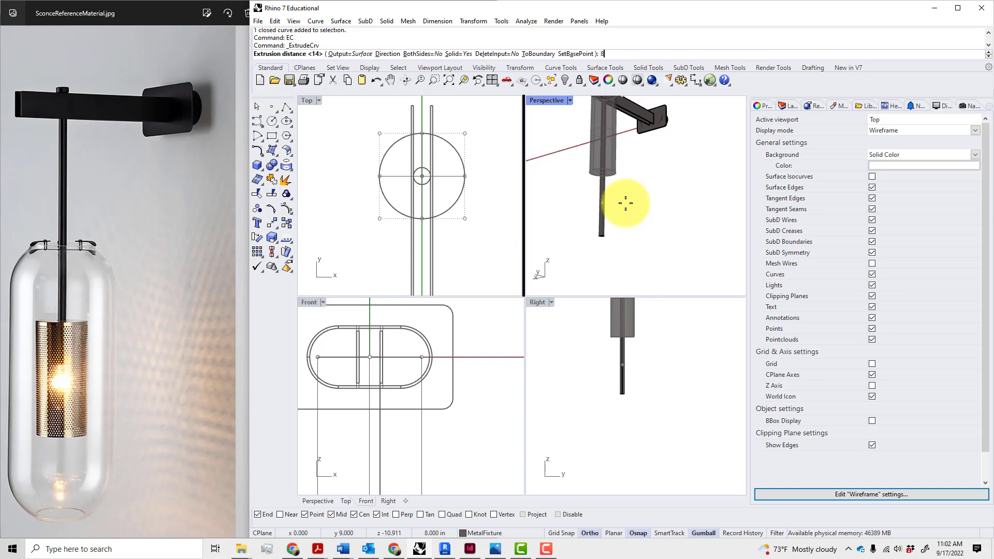
{"action": "type", "text": "8"}
{"action": "key", "text": "Return"}
{"action": "mouse_move", "coordinate": [628, 205]}
{"action": "right_mouse_down"}
{"action": "mouse_move", "coordinate": [639, 238]}
{"action": "mouse_move", "coordinate": [637, 217]}
{"action": "right_mouse_up"}
Move the cylinder 14 inches straight down onto the rod
{"action": "left_click", "coordinate": [613, 197]}
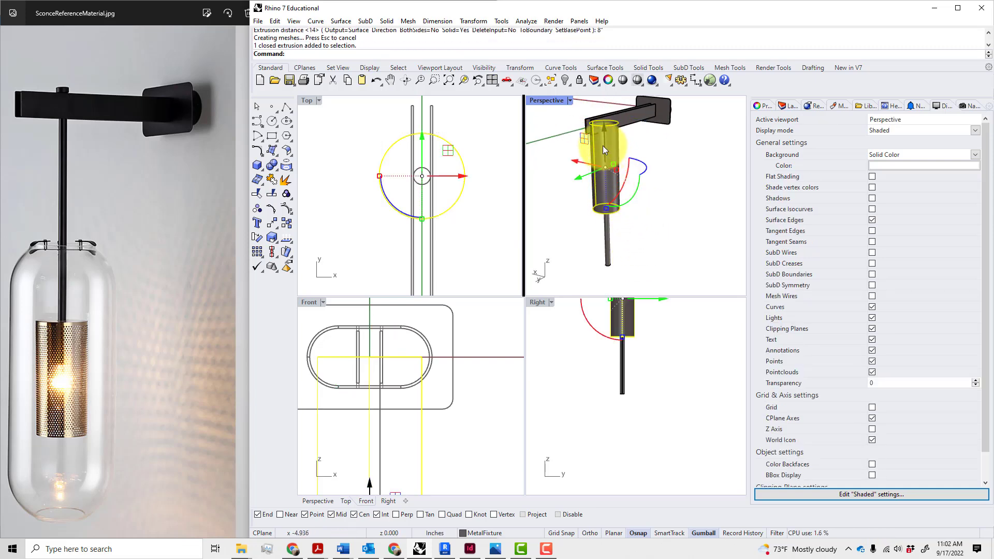
{"action": "left_click_drag", "start_coordinate": [602, 145], "coordinate": [627, 265]}
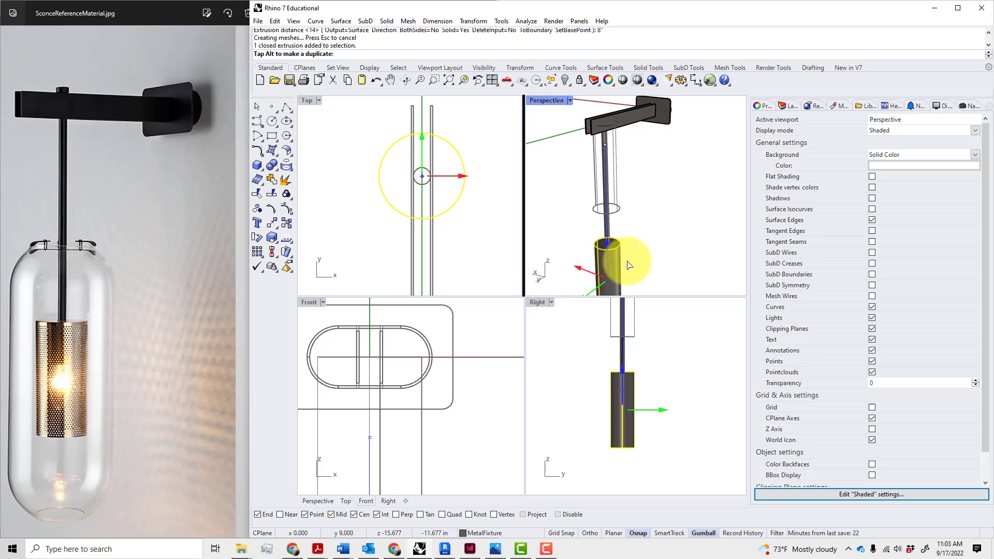
{"action": "type", "text": "14"}
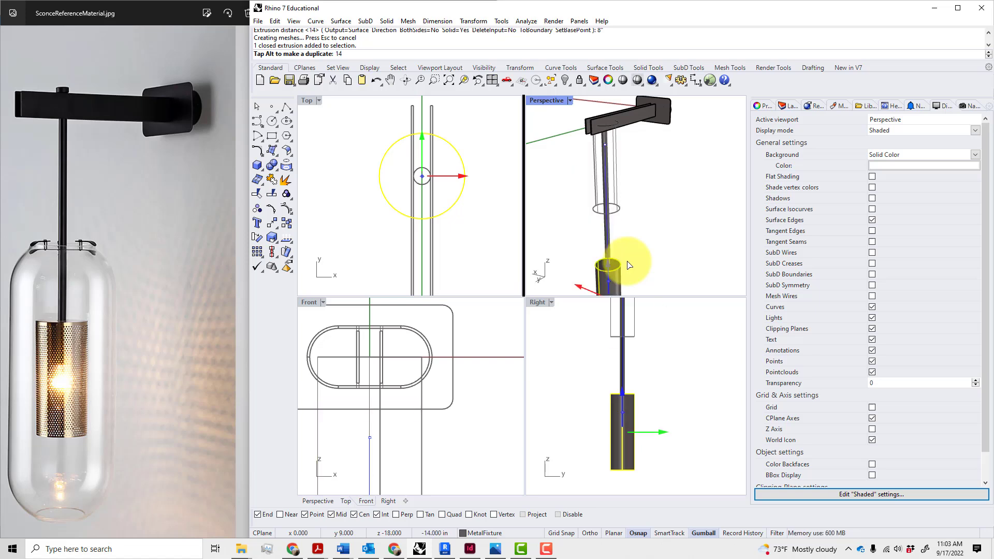
{"action": "key", "text": "Return"}
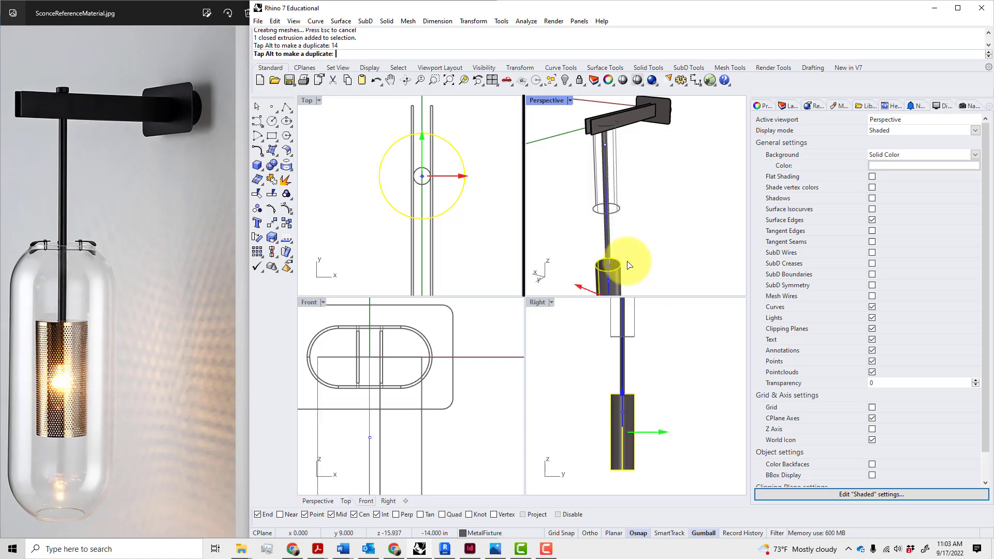
{"action": "left_click", "coordinate": [672, 251]}
{"action": "scroll", "coordinate": [674, 247], "scroll_direction": "down", "scroll_amount": 2}
{"action": "right_click_drag", "start_coordinate": [665, 261], "coordinate": [623, 204]}
{"action": "right_click_drag", "start_coordinate": [659, 243], "coordinate": [653, 233]}
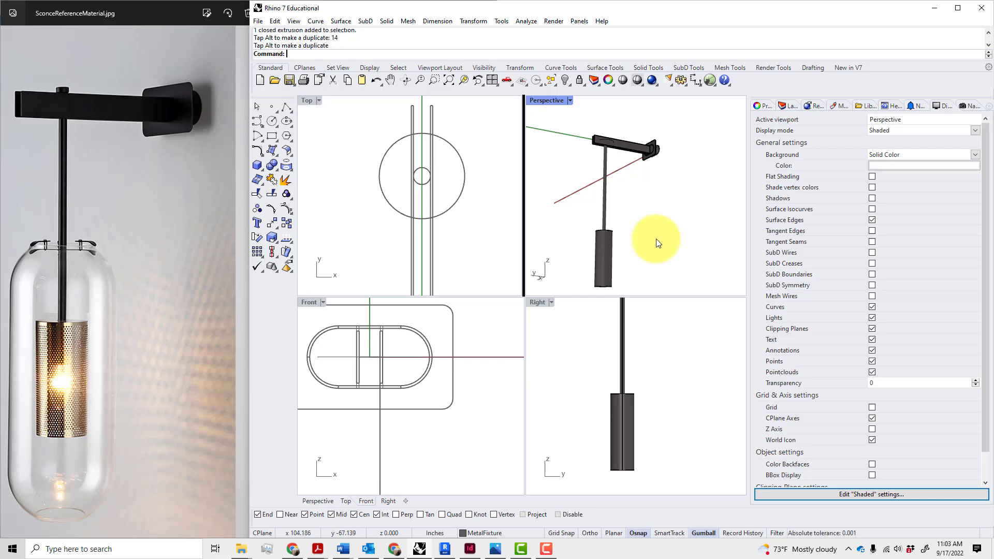
Move the cylinder onto the MetalScrim layer using Change Object Layer
{"action": "left_click", "coordinate": [605, 249]}
{"action": "left_click", "coordinate": [787, 105]}
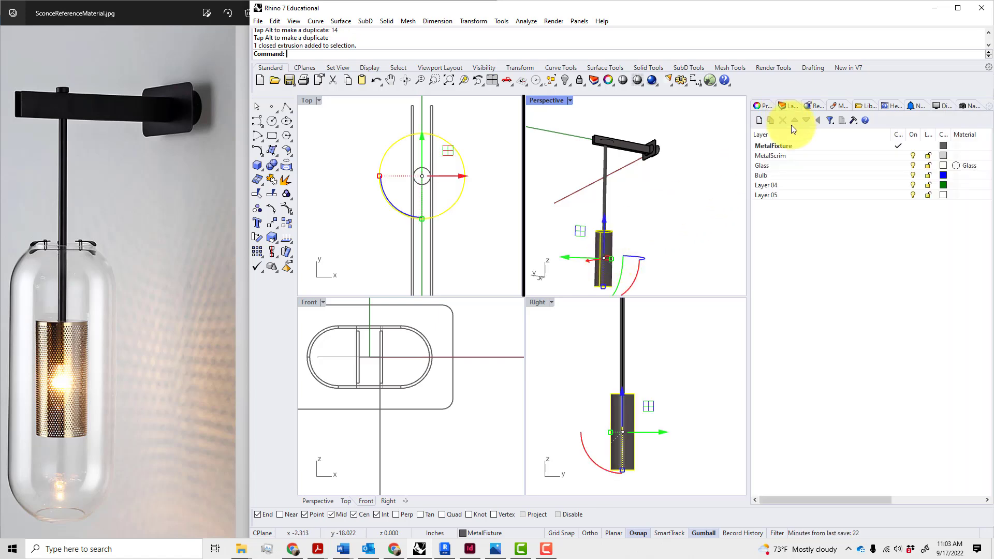
{"action": "right_click", "coordinate": [809, 155]}
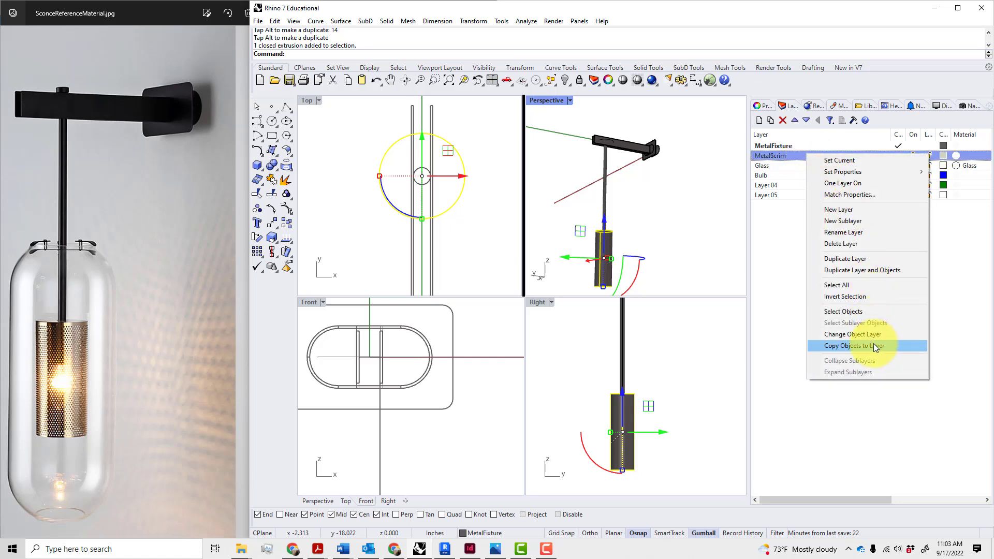
{"action": "left_click", "coordinate": [873, 344]}
{"action": "left_click", "coordinate": [666, 246]}
{"action": "scroll", "coordinate": [621, 216], "scroll_direction": "up", "scroll_amount": 4}
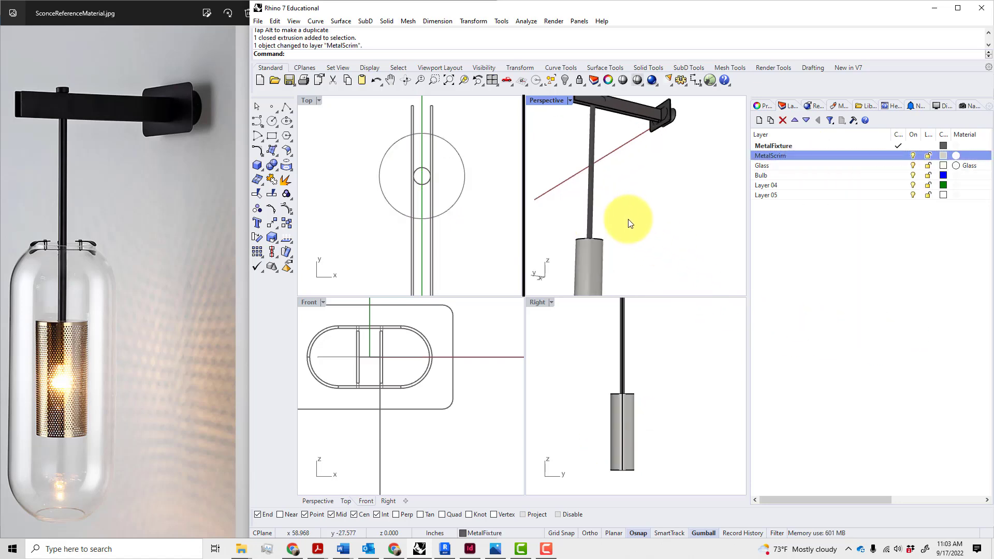
{"action": "mouse_move", "coordinate": [628, 220]}
{"action": "right_mouse_down"}
{"action": "mouse_move", "coordinate": [645, 245]}
{"action": "mouse_move", "coordinate": [632, 215]}
{"action": "right_mouse_up"}
{"action": "scroll", "coordinate": [626, 209], "scroll_direction": "down", "scroll_amount": 4}
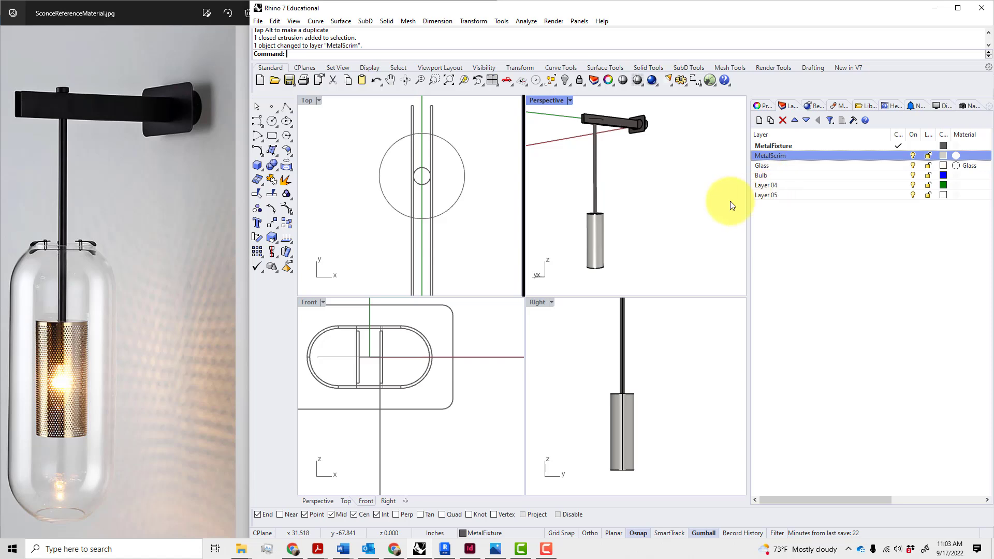
{"action": "scroll", "coordinate": [597, 233], "scroll_direction": "up", "scroll_amount": 3}
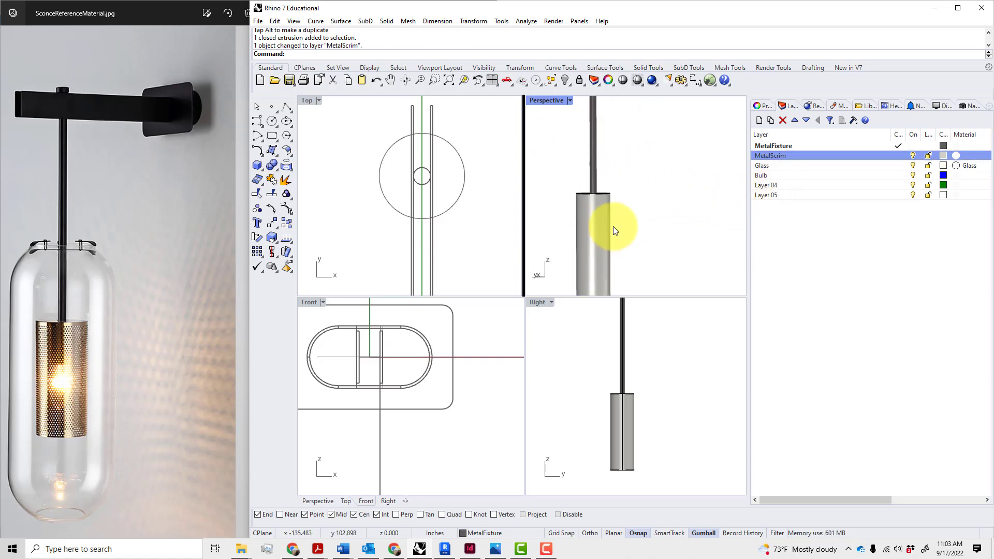
{"action": "scroll", "coordinate": [616, 231], "scroll_direction": "down", "scroll_amount": 5}
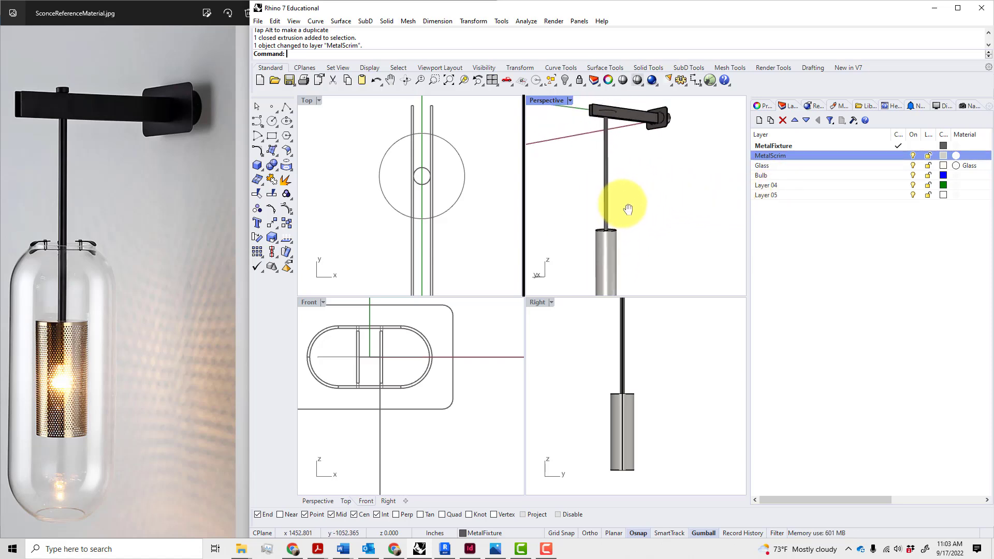
{"action": "right_click_drag", "start_coordinate": [634, 211], "coordinate": [617, 203]}
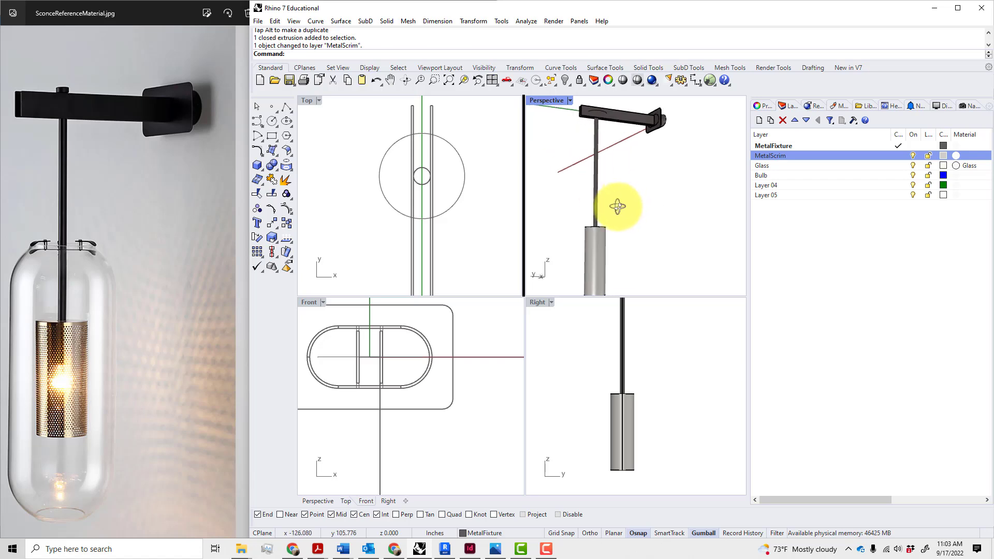
{"action": "left_click", "coordinate": [598, 115]}
{"action": "key", "text": "Delete"}
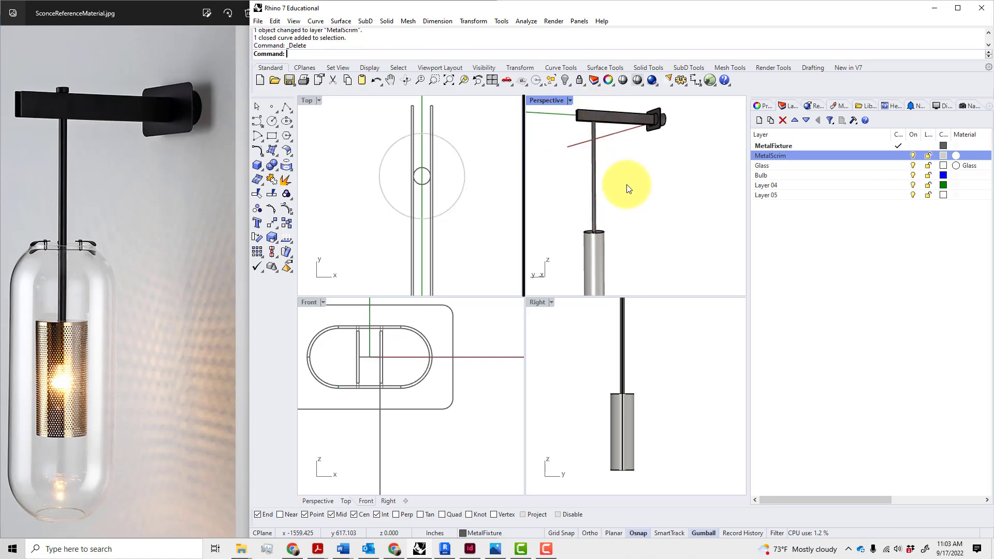
{"action": "right_click_drag", "start_coordinate": [628, 187], "coordinate": [656, 237]}
{"action": "left_click", "coordinate": [610, 264]}
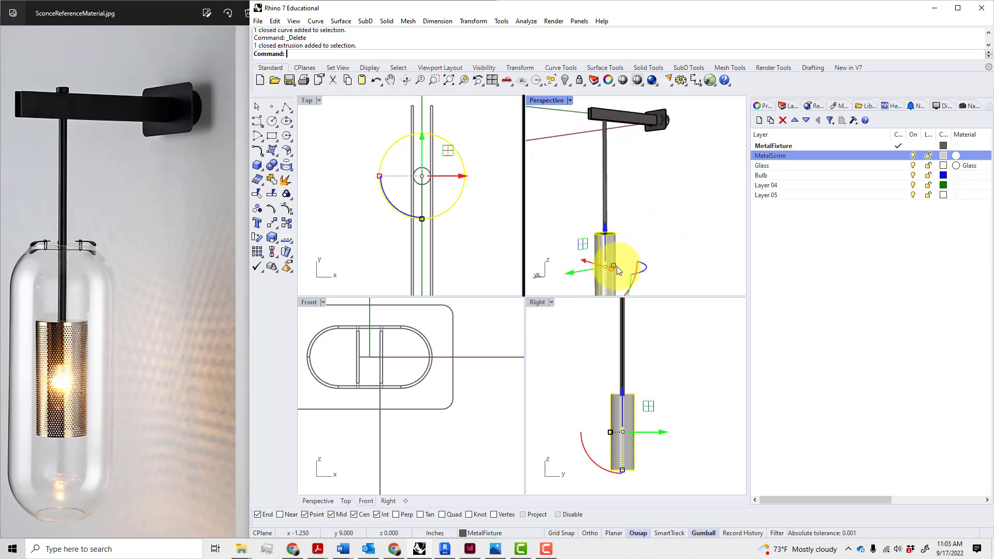
{"action": "left_click_drag", "start_coordinate": [604, 238], "coordinate": [604, 230]}
{"action": "key", "text": "Return"}
{"action": "left_click", "coordinate": [663, 232]}
{"action": "right_click_drag", "start_coordinate": [664, 232], "coordinate": [633, 233]}
{"action": "left_click", "coordinate": [604, 239]}
{"action": "left_click_drag", "start_coordinate": [605, 239], "coordinate": [600, 216]}
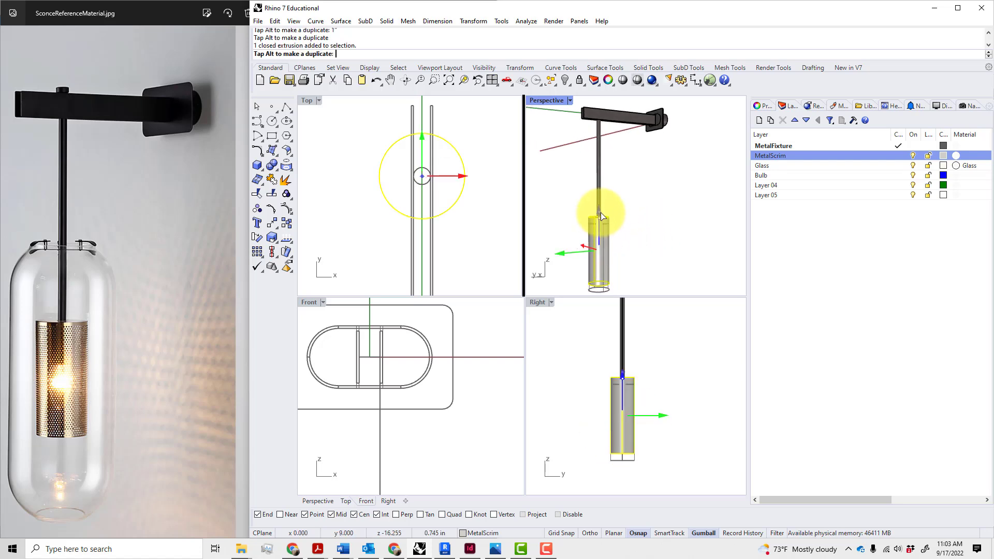
{"action": "type", "text": "1"}
{"action": "key", "text": "Return"}
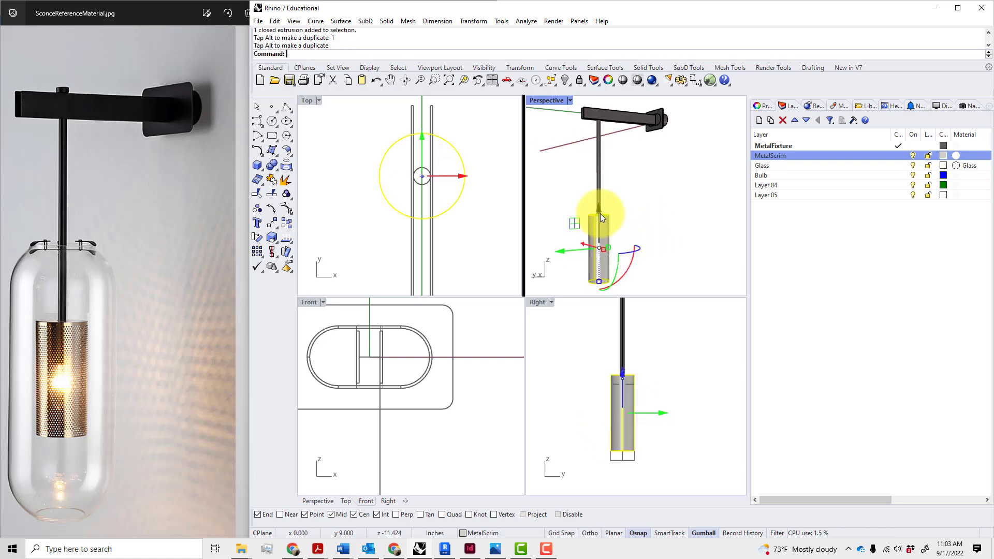
{"action": "left_click", "coordinate": [646, 213]}
{"action": "mouse_move", "coordinate": [646, 213]}
{"action": "right_mouse_down"}
{"action": "mouse_move", "coordinate": [656, 211]}
{"action": "mouse_move", "coordinate": [655, 221]}
{"action": "mouse_move", "coordinate": [639, 215]}
{"action": "mouse_move", "coordinate": [662, 212]}
{"action": "right_mouse_up"}
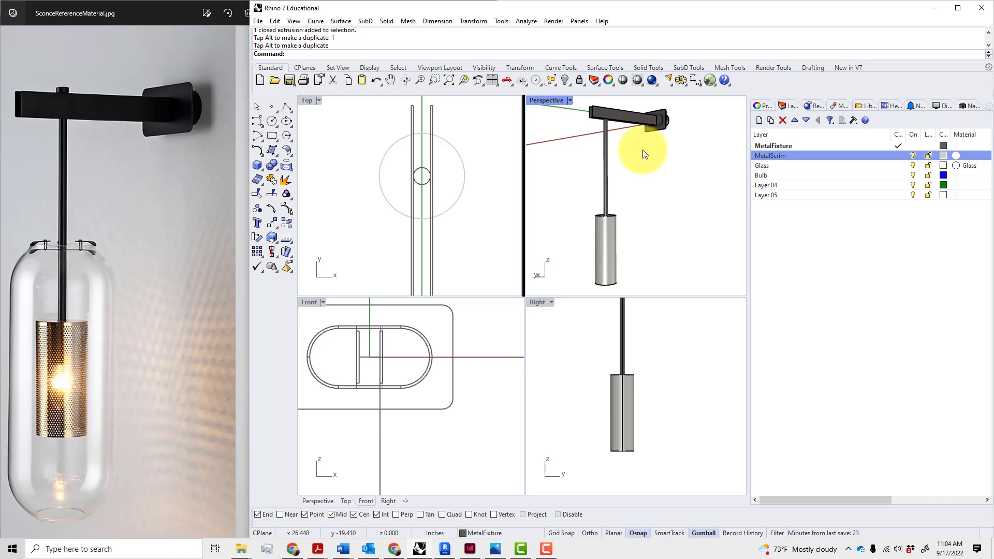
{"action": "scroll", "coordinate": [663, 179], "scroll_direction": "up", "scroll_amount": 4}
{"action": "scroll", "coordinate": [667, 185], "scroll_direction": "down", "scroll_amount": 2}
{"action": "right_click_drag", "start_coordinate": [679, 206], "coordinate": [700, 228], "text": "shift"}
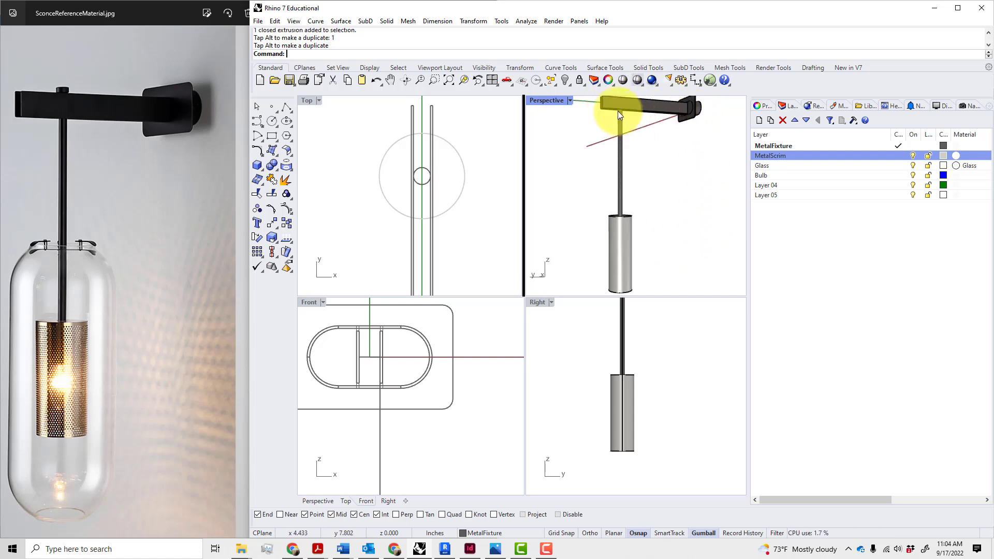
{"action": "left_click", "coordinate": [629, 223]}
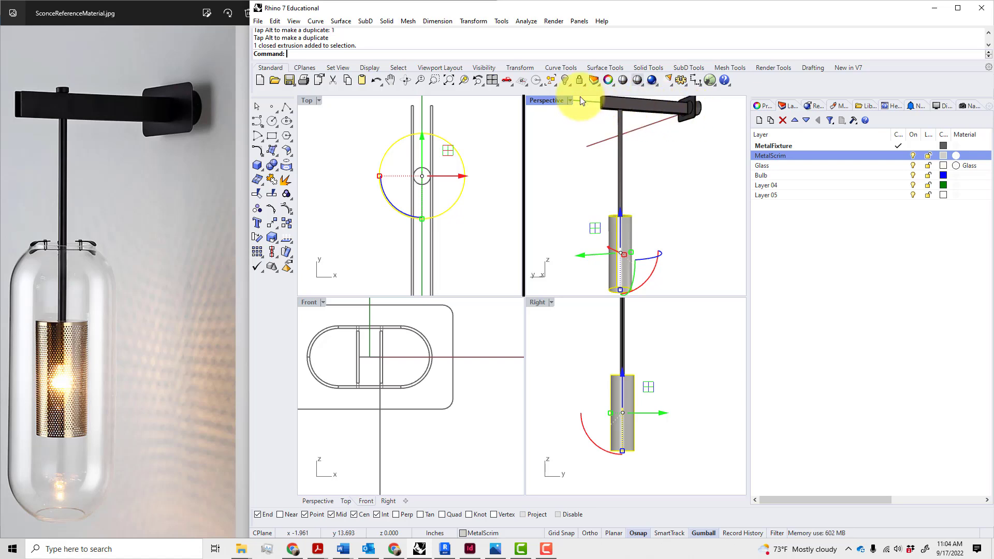
{"action": "scroll", "coordinate": [647, 152], "scroll_direction": "down", "scroll_amount": 2}
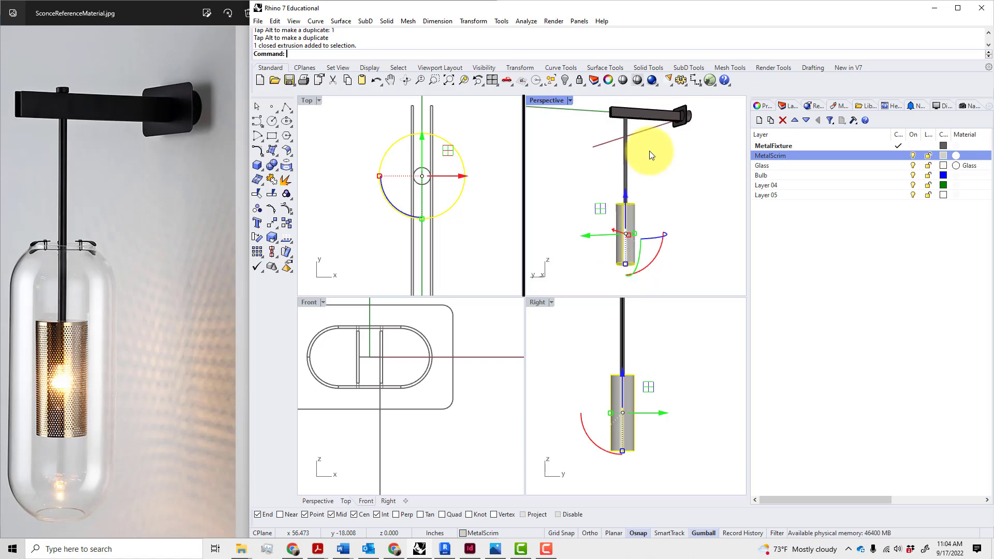
{"action": "scroll", "coordinate": [658, 149], "scroll_direction": "up", "scroll_amount": 2}
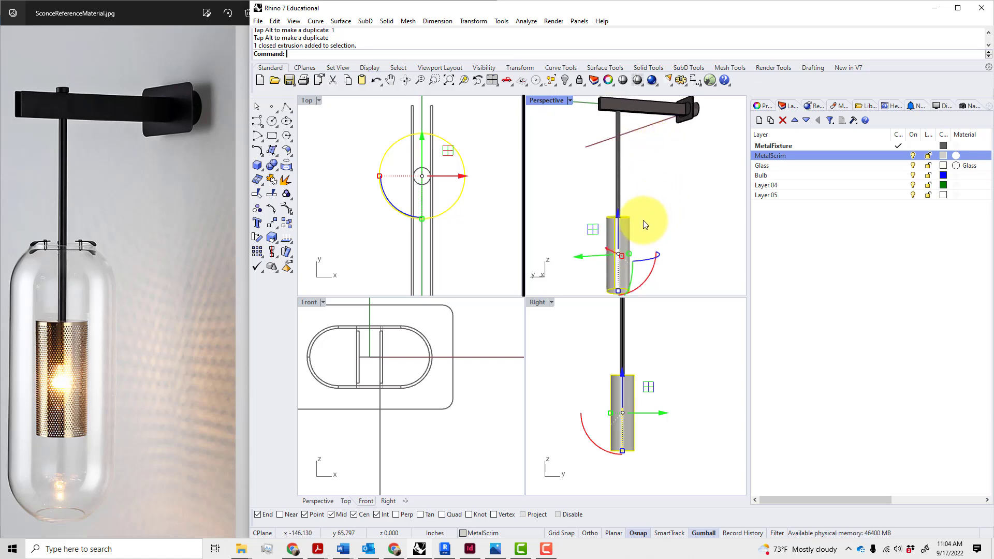
{"action": "scroll", "coordinate": [643, 220], "scroll_direction": "up", "scroll_amount": 4}
{"action": "left_click", "coordinate": [659, 222]}
{"action": "mouse_move", "coordinate": [636, 235]}
{"action": "right_mouse_down"}
{"action": "mouse_move", "coordinate": [624, 216]}
{"action": "mouse_move", "coordinate": [650, 228]}
{"action": "right_mouse_up"}
{"action": "scroll", "coordinate": [659, 229], "scroll_direction": "down", "scroll_amount": 4}
{"action": "scroll", "coordinate": [658, 239], "scroll_direction": "up", "scroll_amount": 2}
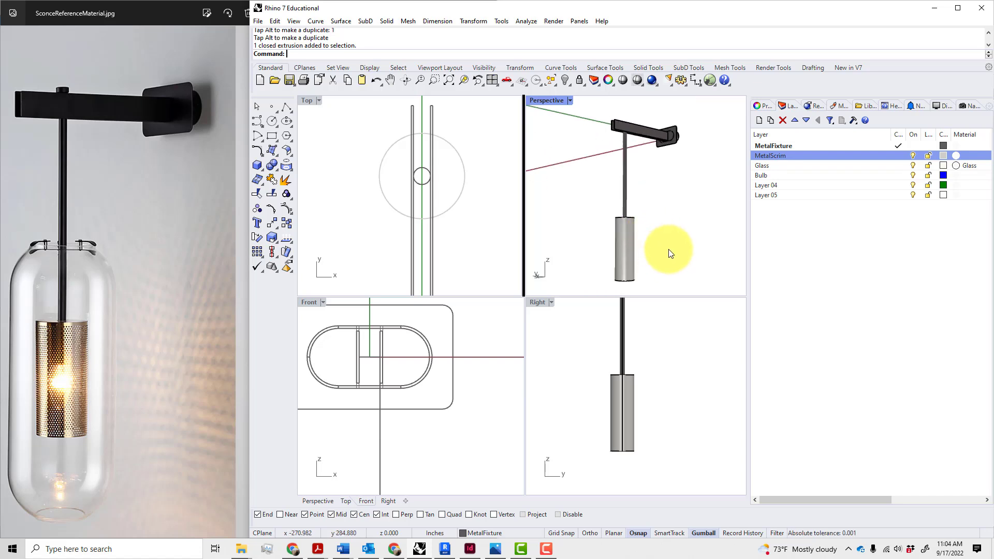
{"action": "right_click_drag", "start_coordinate": [626, 226], "coordinate": [667, 190]}
{"action": "left_click", "coordinate": [632, 256]}
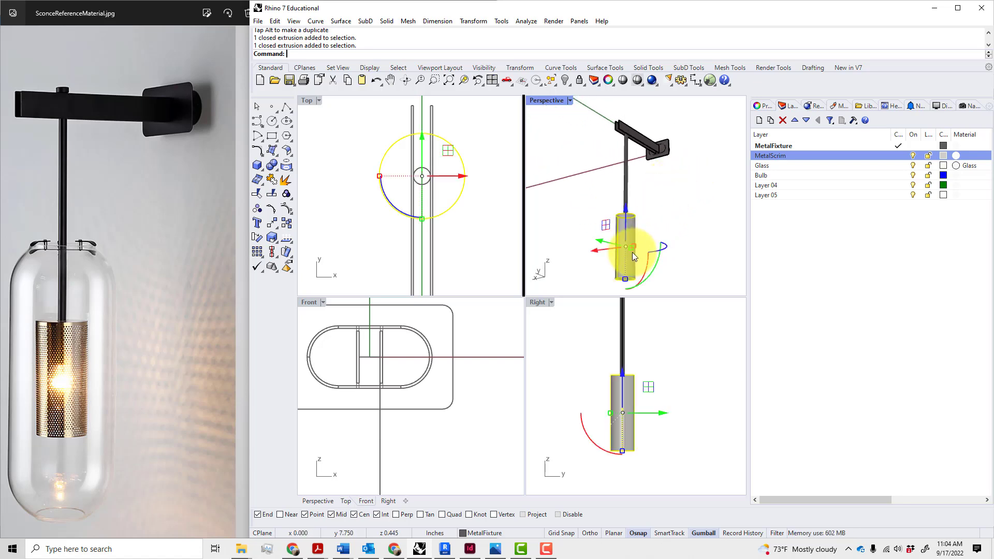
{"action": "scroll", "coordinate": [646, 272], "scroll_direction": "up", "scroll_amount": 4}
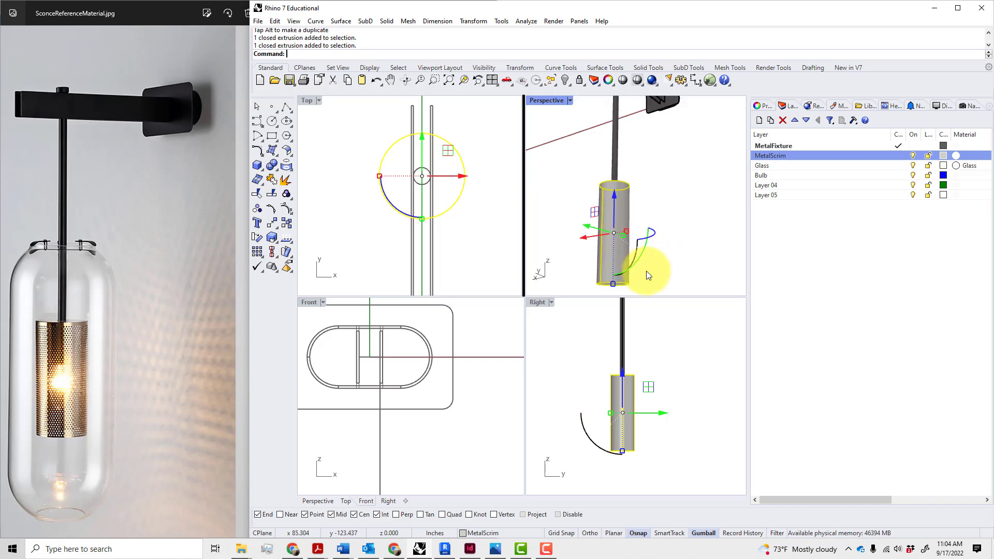
{"action": "scroll", "coordinate": [646, 272], "scroll_direction": "down", "scroll_amount": 4}
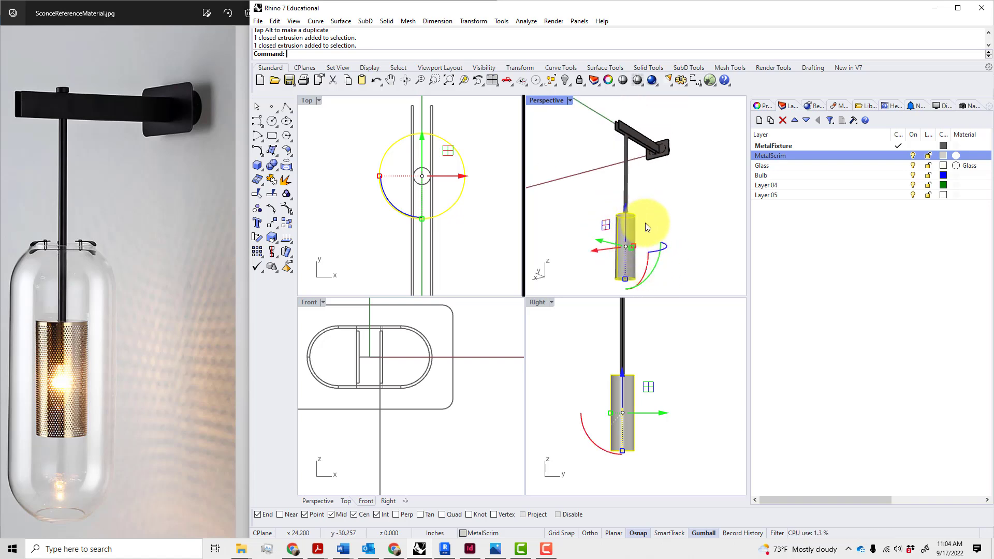
{"action": "left_click", "coordinate": [663, 274]}
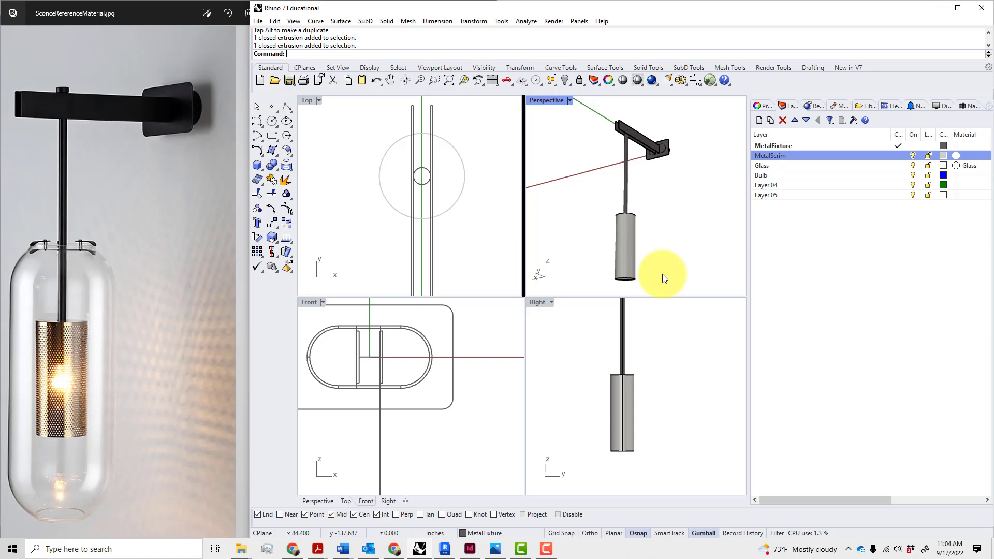
Shorten the scrim cylinder by moving its bottom edge up 2 inches with MoveEdge
{"action": "key", "text": "Return"}
{"action": "left_click_drag", "start_coordinate": [596, 267], "coordinate": [658, 287]}
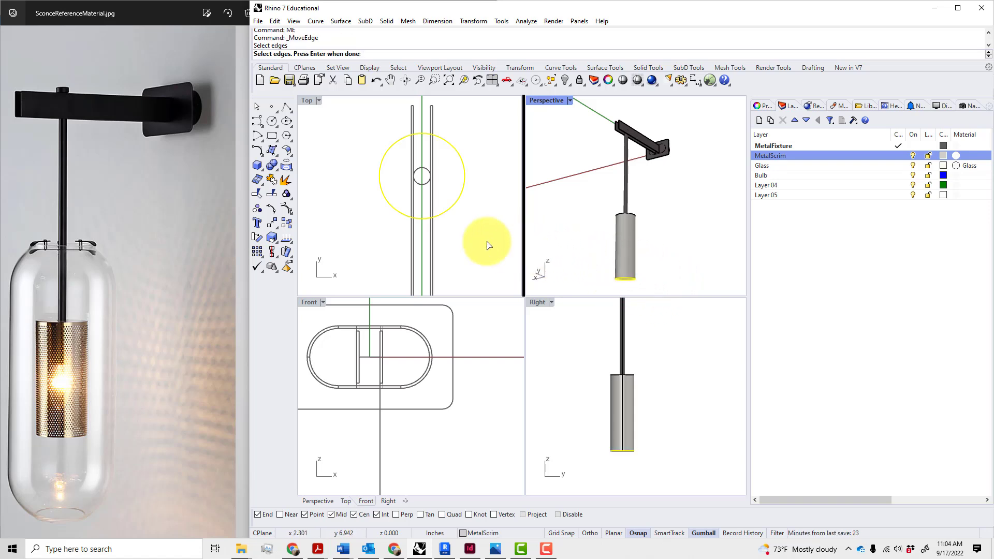
{"action": "key", "text": "Return"}
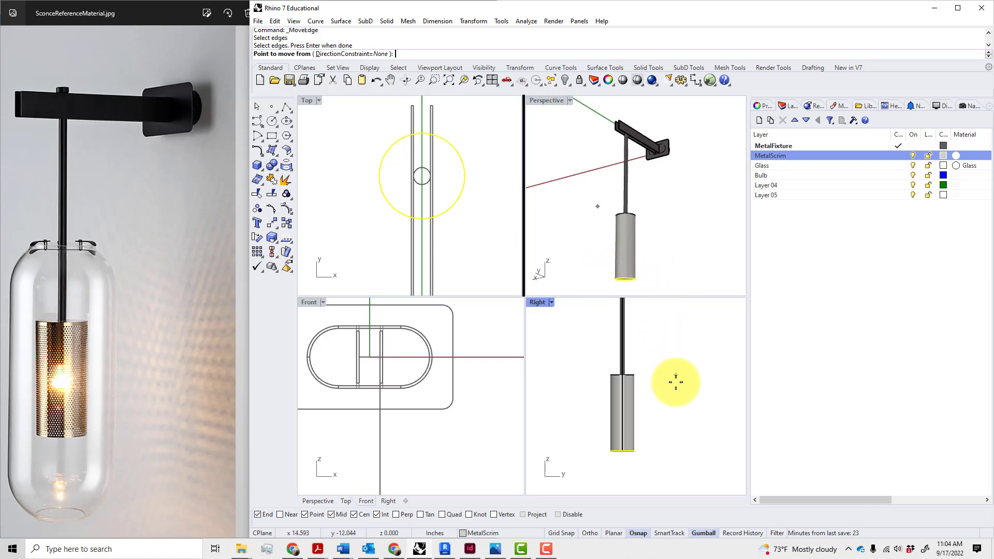
{"action": "left_click", "coordinate": [683, 398]}
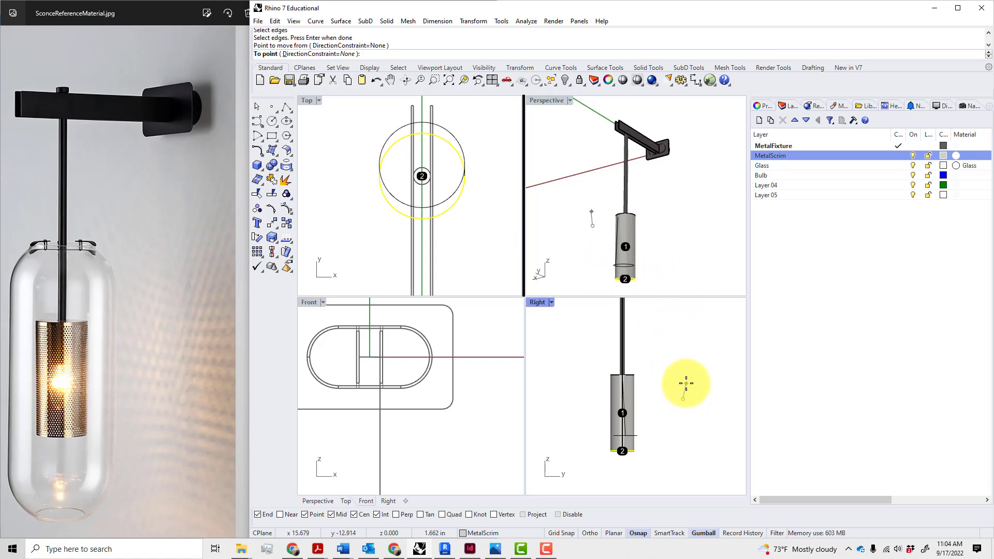
{"action": "type", "text": "2\""}
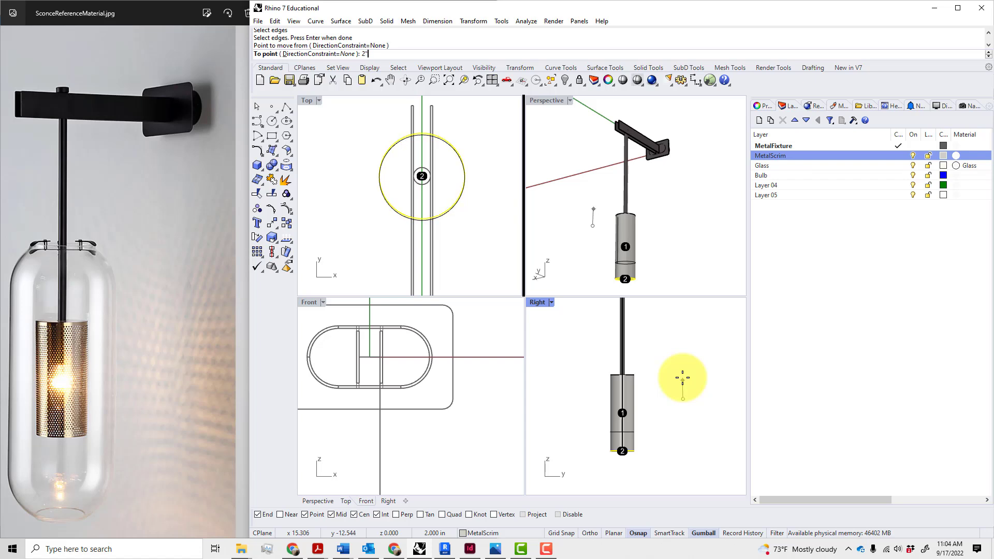
{"action": "key", "text": "Return"}
{"action": "left_click", "coordinate": [683, 372]}
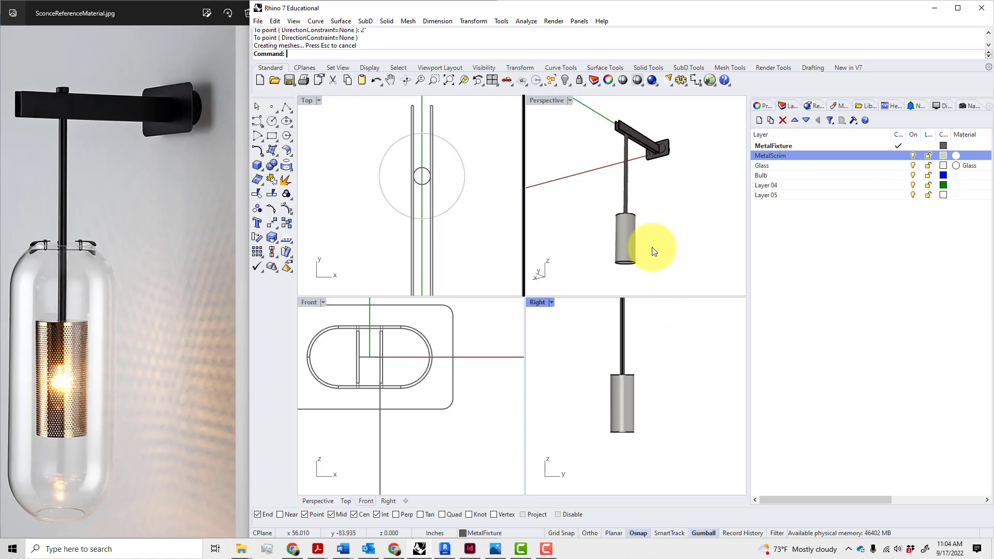
{"action": "mouse_move", "coordinate": [651, 247]}
{"action": "right_mouse_down"}
{"action": "mouse_move", "coordinate": [661, 233]}
{"action": "mouse_move", "coordinate": [639, 255]}
{"action": "mouse_move", "coordinate": [648, 264]}
{"action": "mouse_move", "coordinate": [645, 245]}
{"action": "right_mouse_up"}
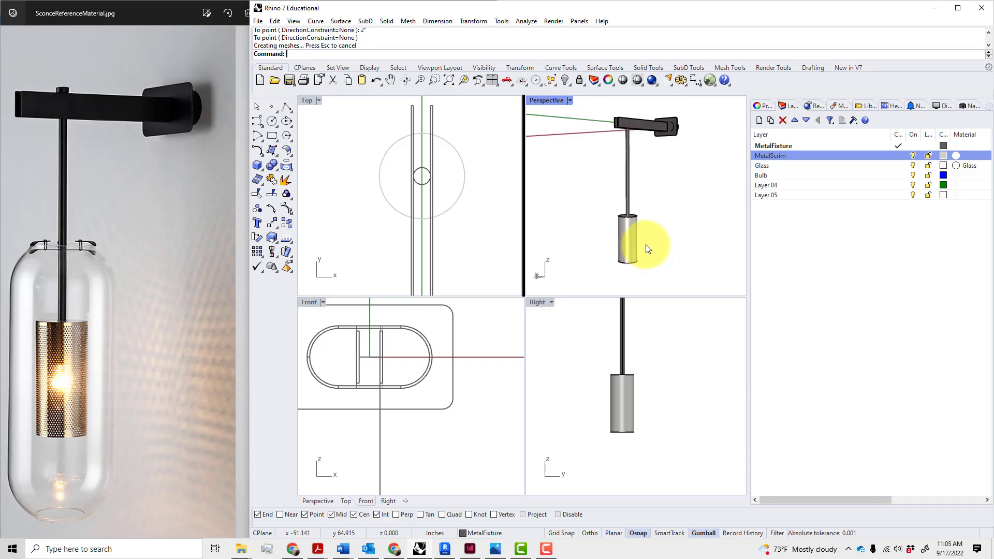
Raise the whole scrim cylinder 2 inches along the rod
{"action": "left_click", "coordinate": [631, 241]}
{"action": "left_click_drag", "start_coordinate": [628, 201], "coordinate": [627, 194]}
{"action": "type", "text": "2"}
{"action": "key", "text": "Return"}
{"action": "left_click", "coordinate": [666, 205]}
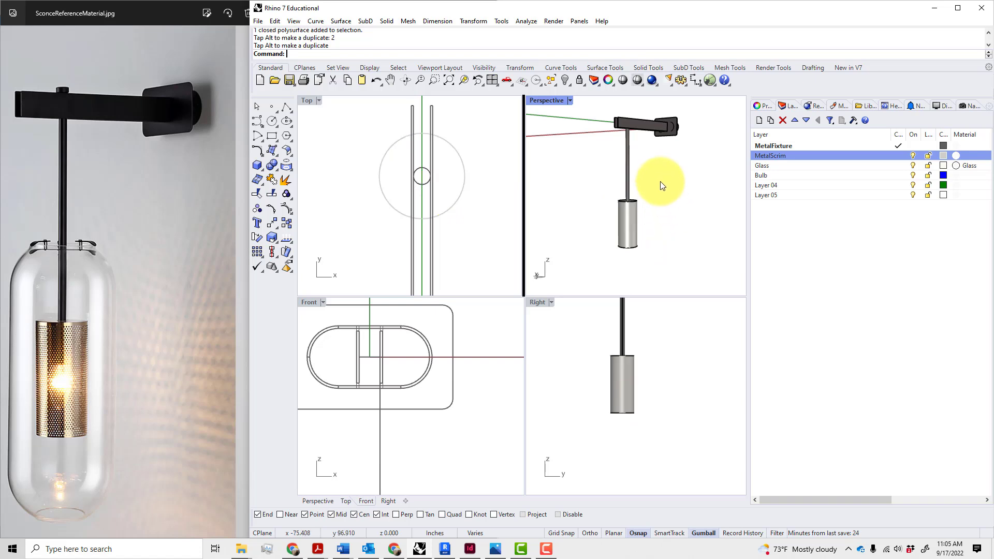
{"action": "right_click_drag", "start_coordinate": [660, 181], "coordinate": [624, 178]}
{"action": "scroll", "coordinate": [656, 139], "scroll_direction": "up", "scroll_amount": 7}
{"action": "scroll", "coordinate": [646, 139], "scroll_direction": "down", "scroll_amount": 2}
{"action": "scroll", "coordinate": [585, 123], "scroll_direction": "up", "scroll_amount": 8}
Pull the bracket arm's end edges in 2 inches with ME
{"action": "type", "text": "ME"}
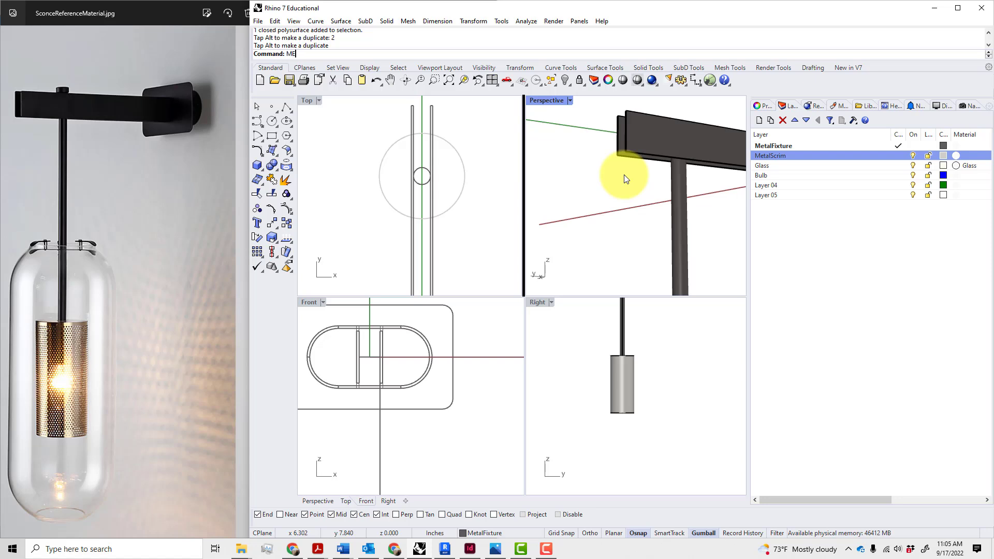
{"action": "key", "text": "Return"}
{"action": "left_click_drag", "start_coordinate": [599, 173], "coordinate": [636, 109]}
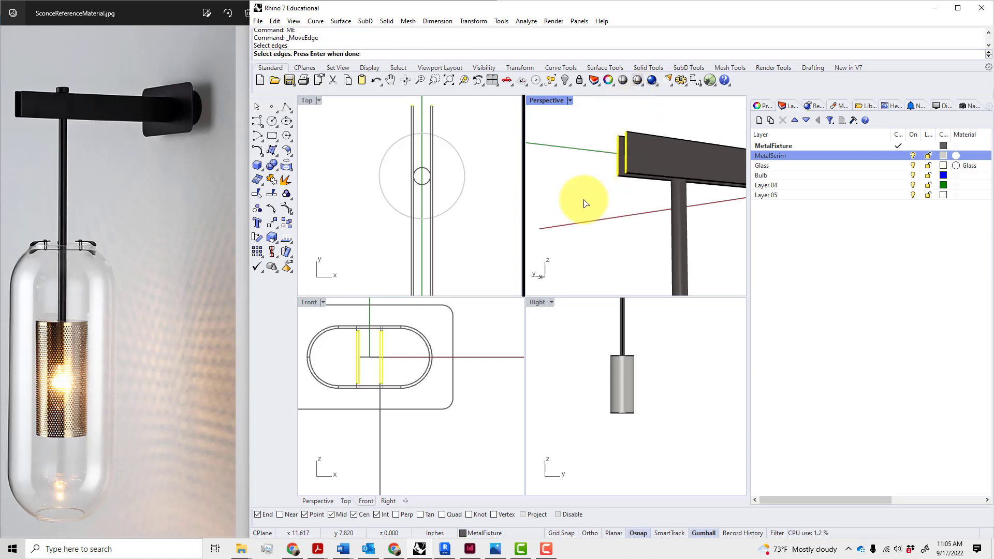
{"action": "key", "text": "Return"}
{"action": "scroll", "coordinate": [598, 409], "scroll_direction": "down", "scroll_amount": 6}
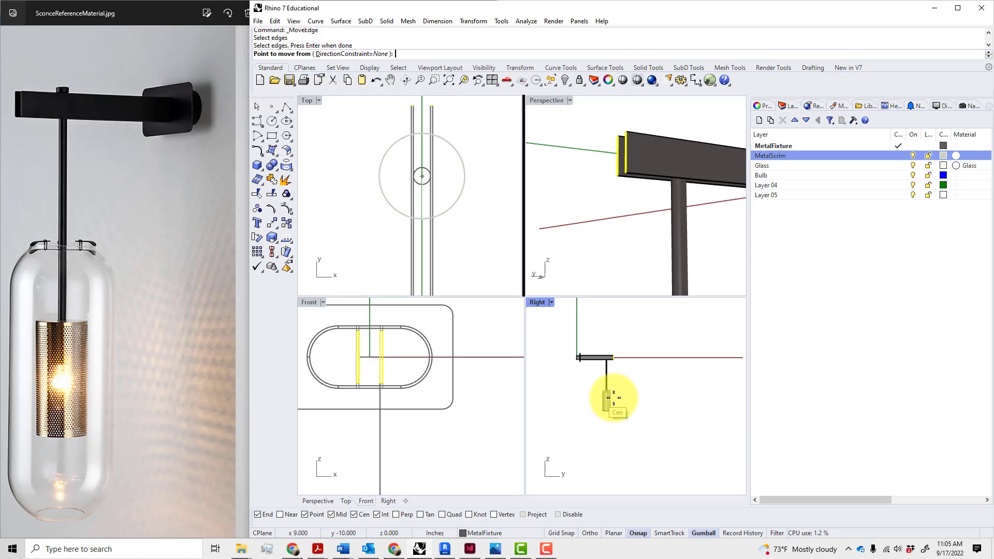
{"action": "scroll", "coordinate": [606, 399], "scroll_direction": "up", "scroll_amount": 5}
{"action": "left_click", "coordinate": [668, 384]}
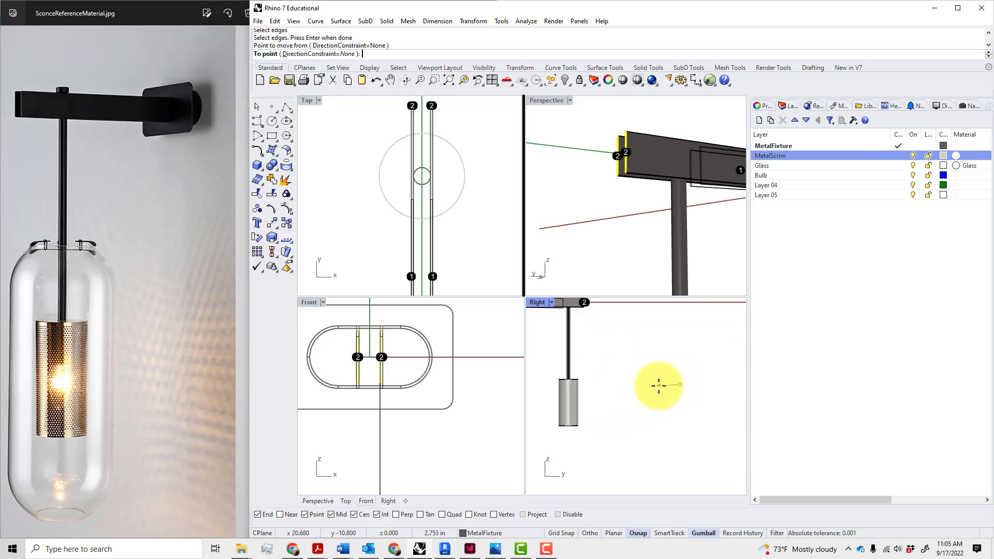
{"action": "type", "text": "2\""}
{"action": "key", "text": "Return"}
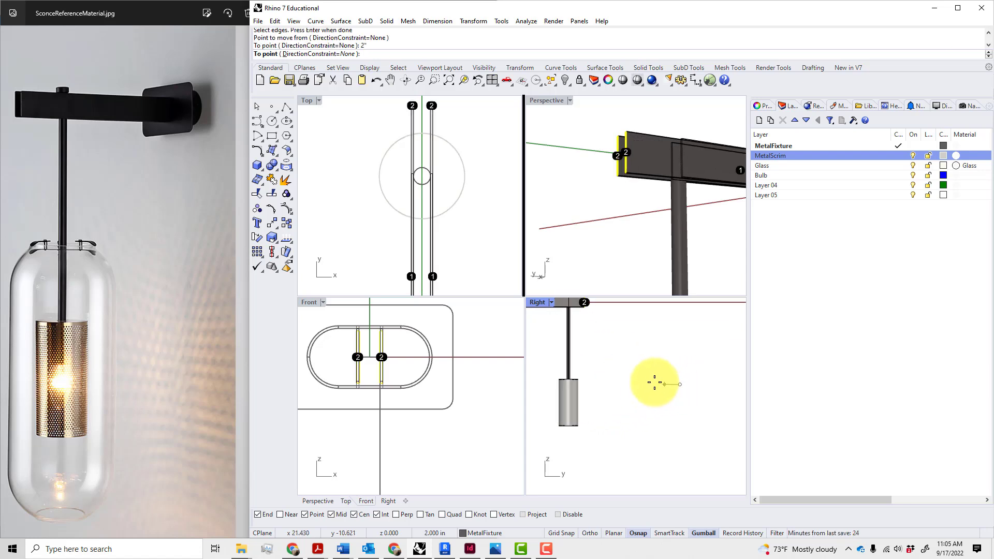
{"action": "left_click", "coordinate": [654, 383]}
{"action": "scroll", "coordinate": [641, 382], "scroll_direction": "down", "scroll_amount": 3}
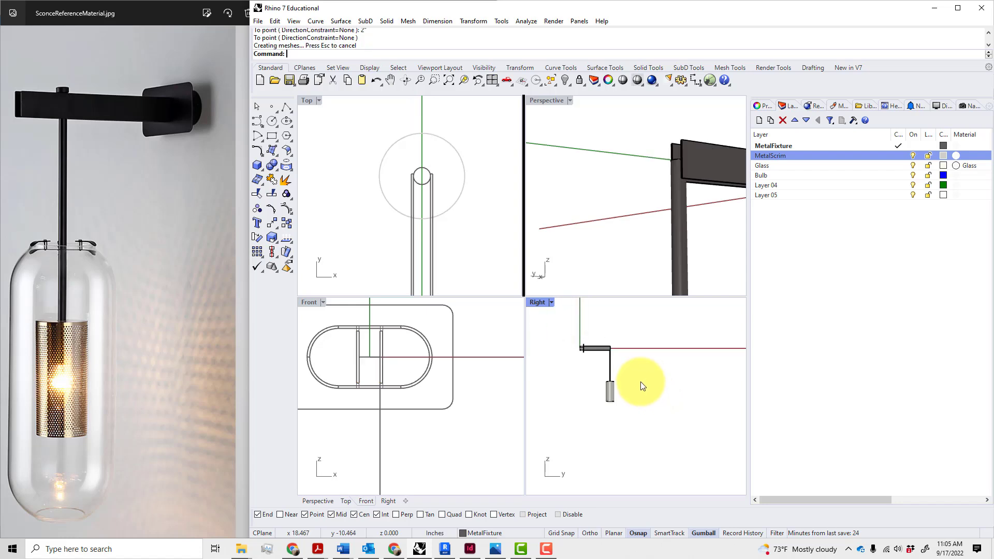
Move the rod and scrim cylinder 2 inches toward the wall, then 1 inch up
{"action": "scroll", "coordinate": [602, 357], "scroll_direction": "up", "scroll_amount": 4}
{"action": "left_click_drag", "start_coordinate": [667, 392], "coordinate": [580, 465]}
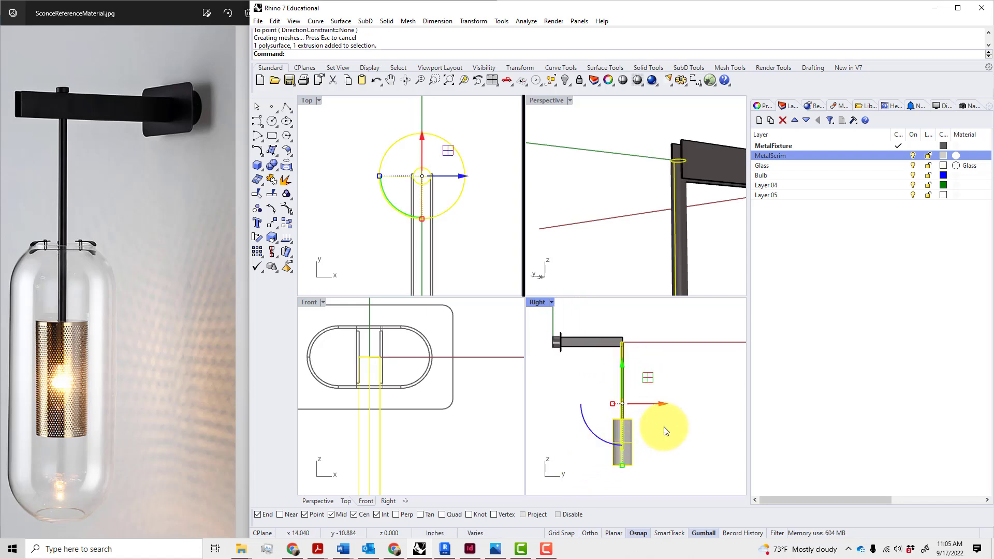
{"action": "left_click_drag", "start_coordinate": [663, 409], "coordinate": [643, 404]}
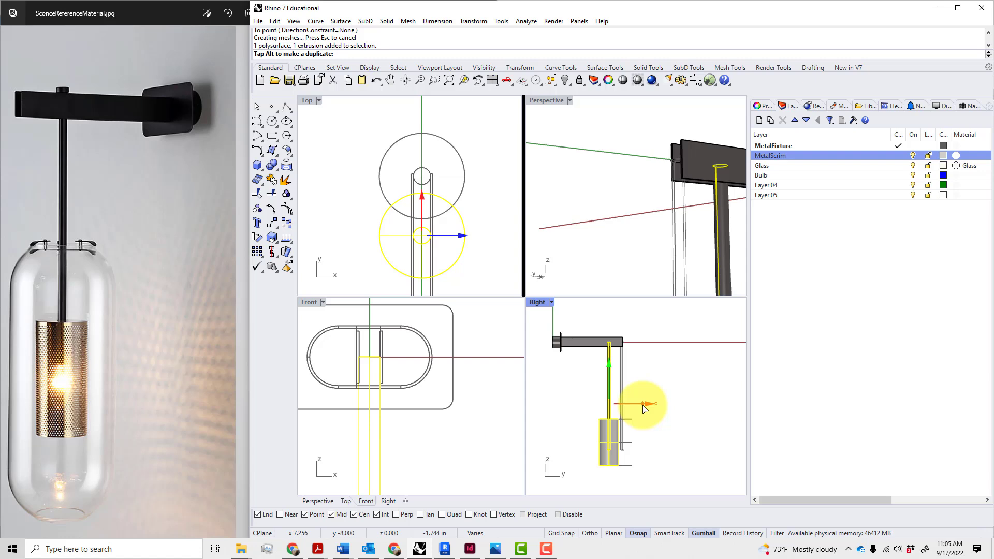
{"action": "type", "text": "2"}
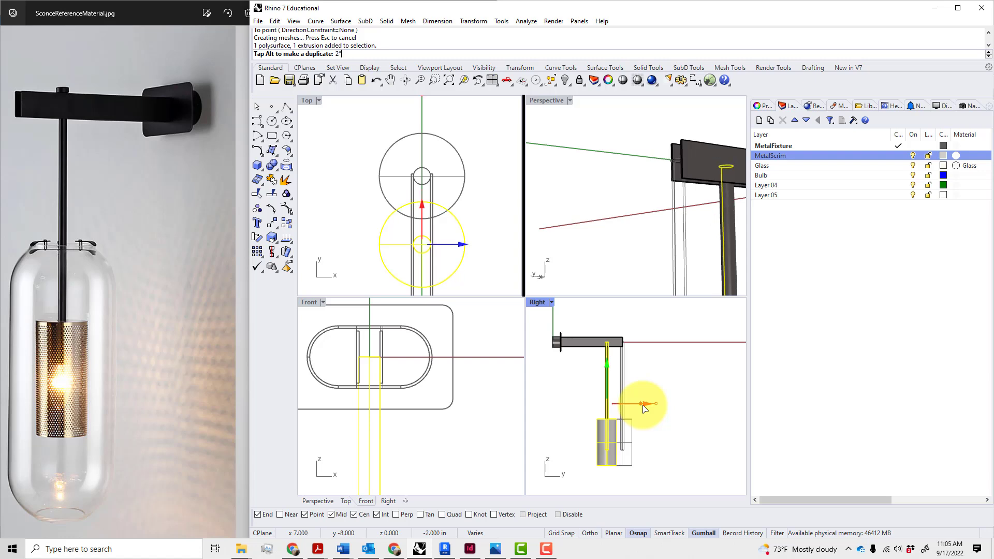
{"action": "key", "text": "Return"}
{"action": "left_click", "coordinate": [633, 368]}
{"action": "scroll", "coordinate": [633, 369], "scroll_direction": "up", "scroll_amount": 3}
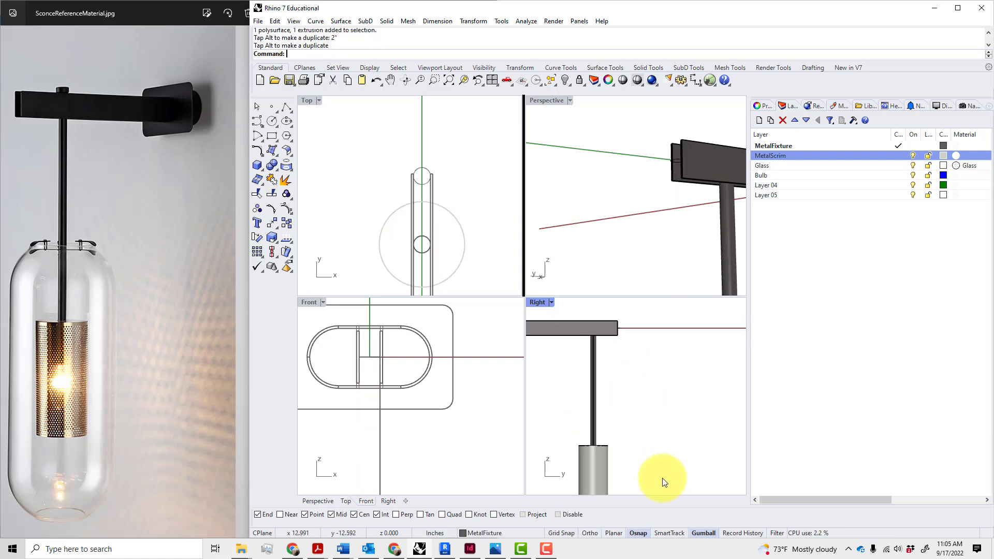
{"action": "left_click_drag", "start_coordinate": [654, 489], "coordinate": [593, 391]}
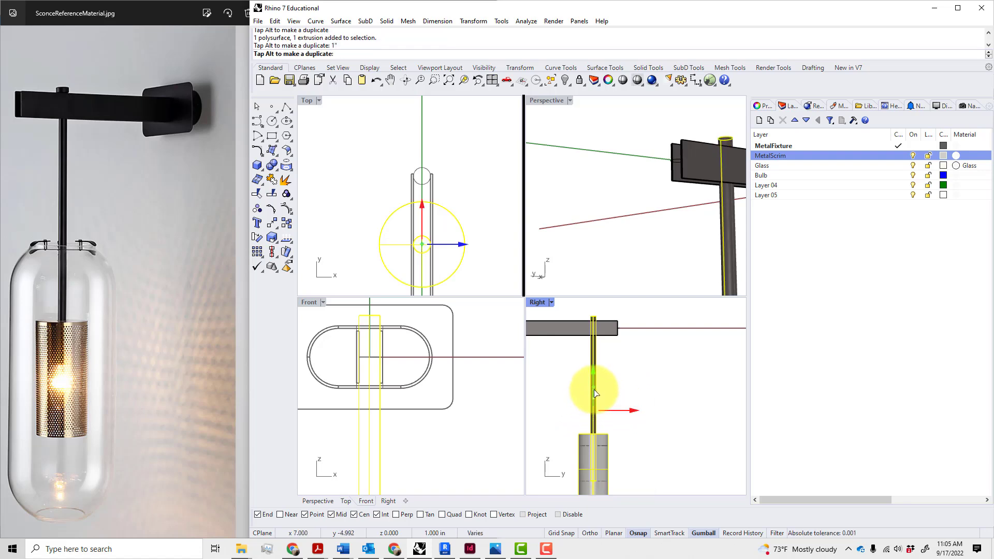
{"action": "left_click", "coordinate": [669, 387]}
{"action": "scroll", "coordinate": [670, 387], "scroll_direction": "down", "scroll_amount": 2}
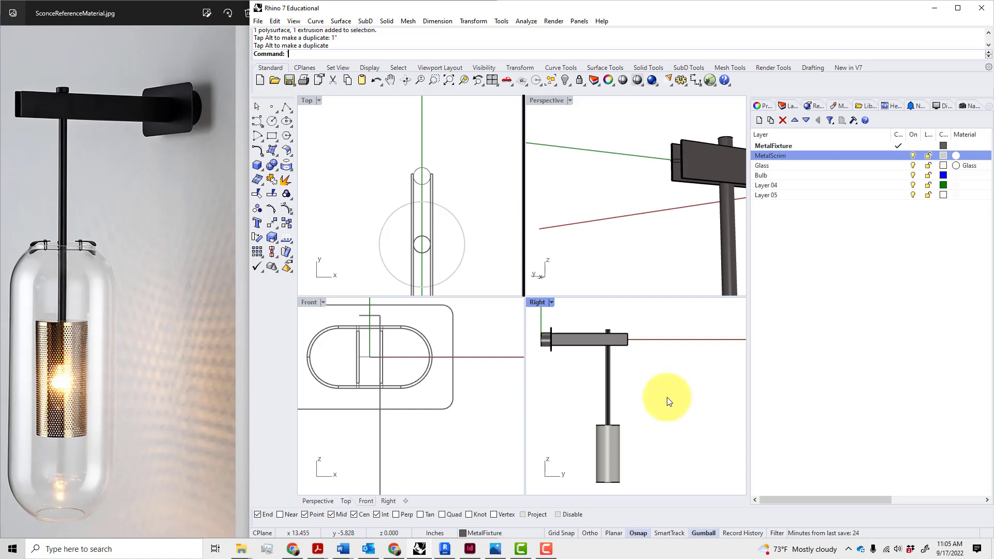
{"action": "mouse_move", "coordinate": [651, 247]}
{"action": "right_mouse_down"}
{"action": "mouse_move", "coordinate": [665, 246]}
{"action": "mouse_move", "coordinate": [623, 233]}
{"action": "mouse_move", "coordinate": [595, 177]}
{"action": "mouse_move", "coordinate": [647, 215]}
{"action": "mouse_move", "coordinate": [631, 240]}
{"action": "mouse_move", "coordinate": [654, 244]}
{"action": "right_mouse_up"}
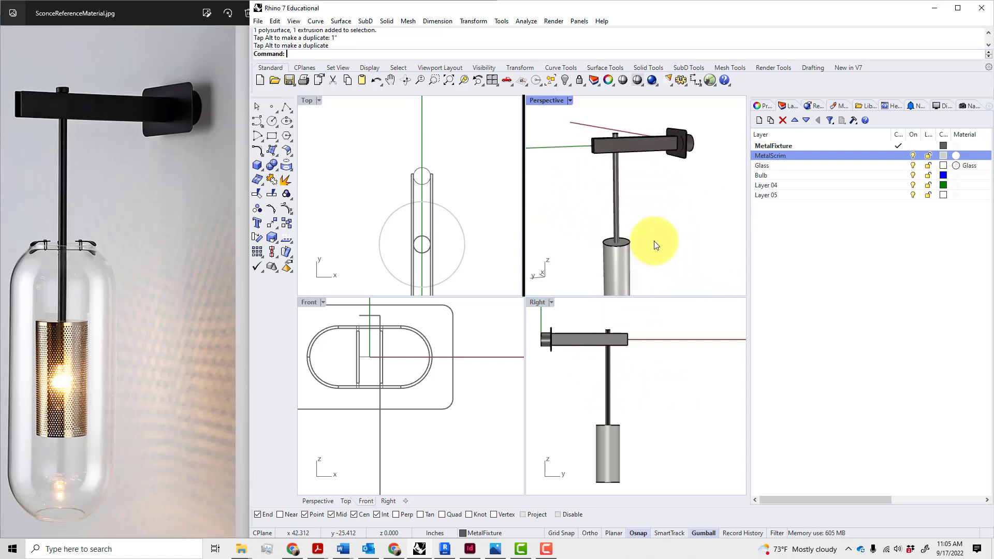
Start a circle on the cylinder top, then cancel it and clear the cylinder selection
{"action": "scroll", "coordinate": [629, 132], "scroll_direction": "up", "scroll_amount": 5}
{"action": "scroll", "coordinate": [467, 194], "scroll_direction": "up", "scroll_amount": 3}
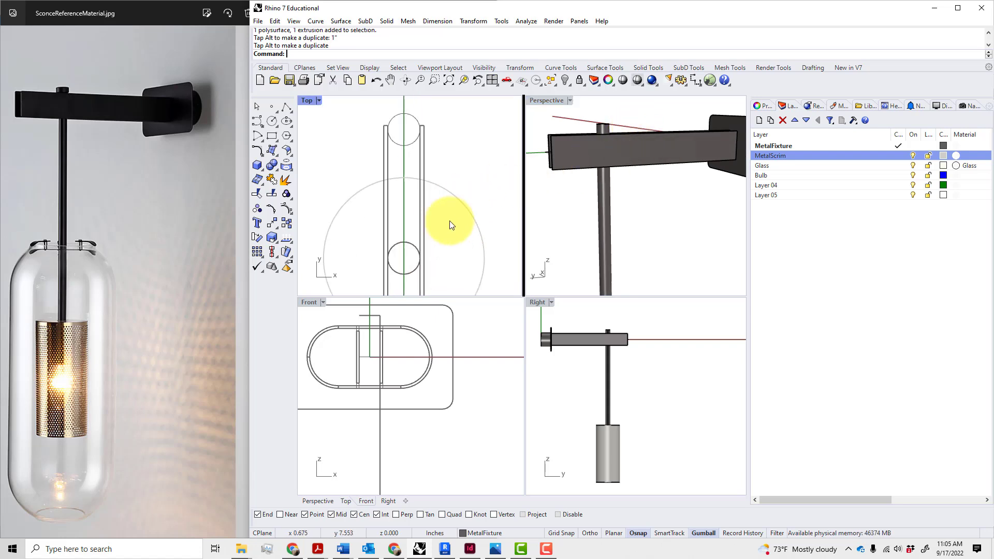
{"action": "right_click_drag", "start_coordinate": [542, 207], "coordinate": [635, 194]}
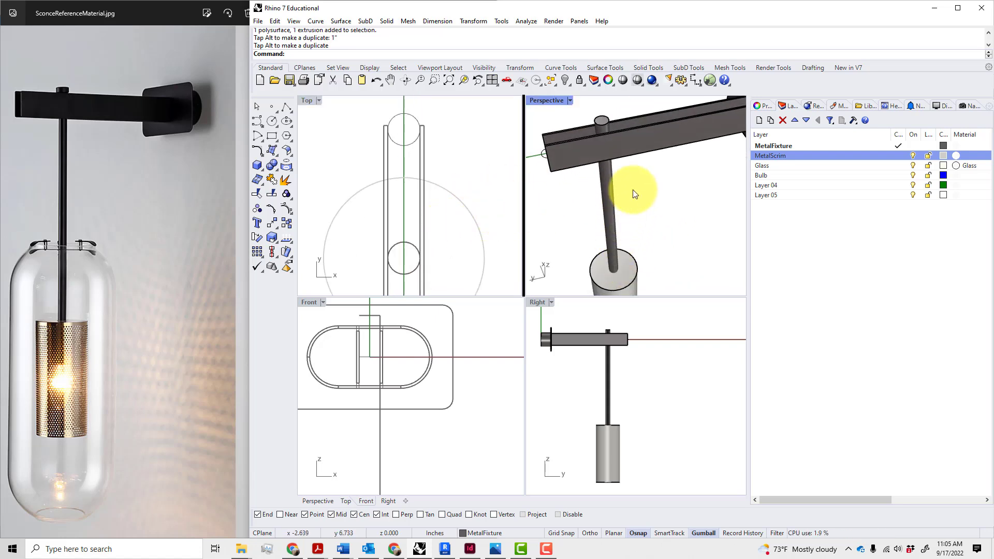
{"action": "type", "text": "ircle"}
{"action": "key", "text": "Return"}
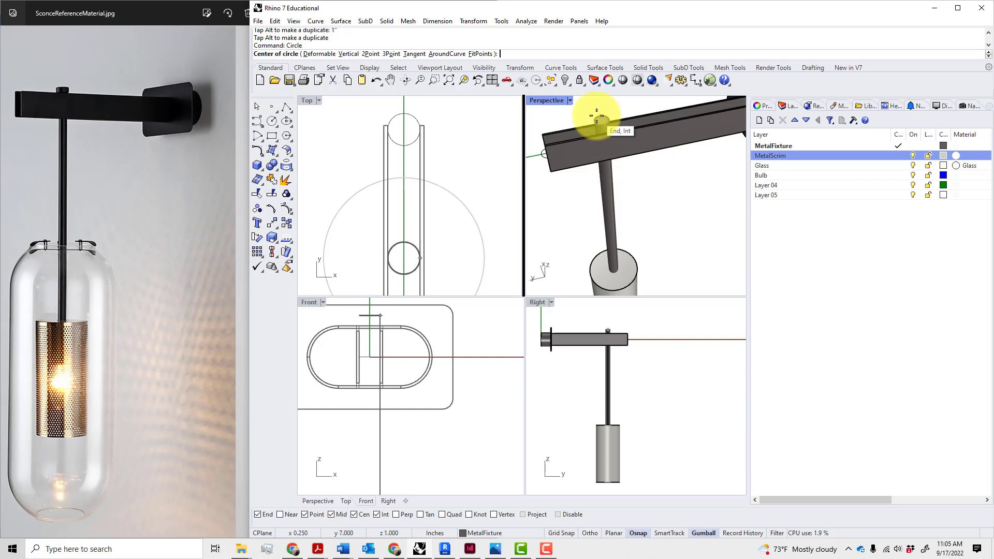
{"action": "scroll", "coordinate": [602, 127], "scroll_direction": "up", "scroll_amount": 3}
{"action": "scroll", "coordinate": [606, 127], "scroll_direction": "up", "scroll_amount": 2}
{"action": "left_click", "coordinate": [628, 123]}
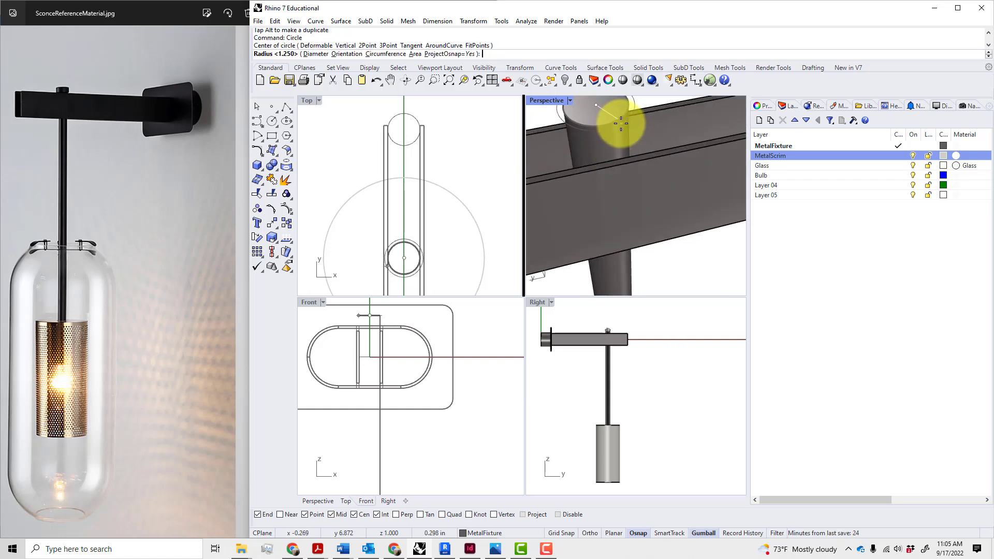
{"action": "scroll", "coordinate": [616, 161], "scroll_direction": "down", "scroll_amount": 3}
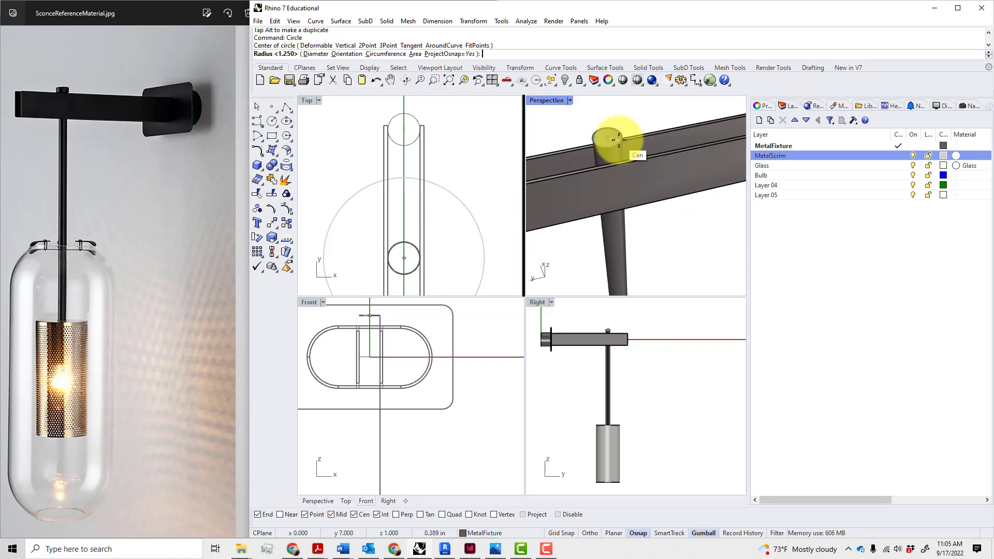
{"action": "left_click", "coordinate": [618, 140]}
{"action": "scroll", "coordinate": [619, 141], "scroll_direction": "up", "scroll_amount": 4}
{"action": "key", "text": "Escape"}
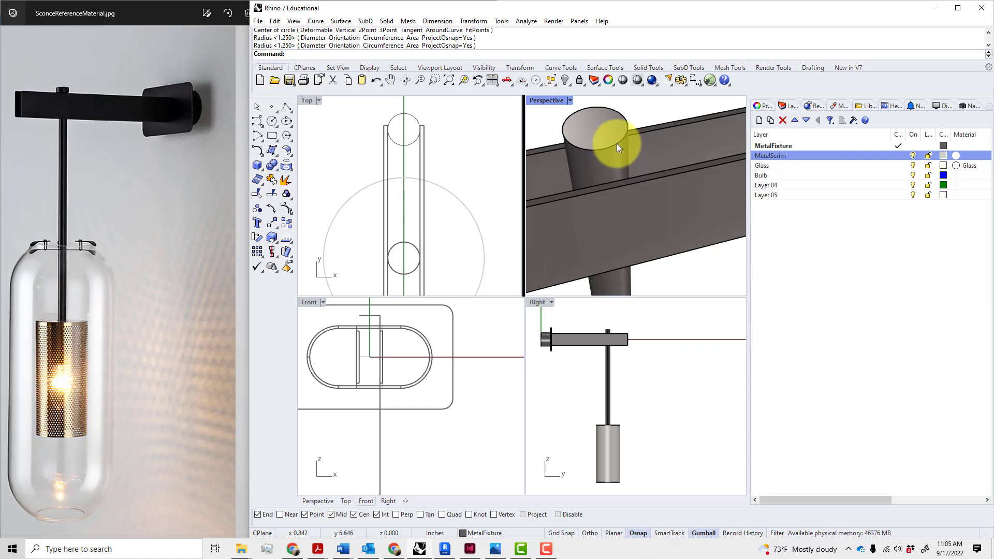
{"action": "left_click", "coordinate": [616, 144]}
{"action": "key", "text": "Escape"}
{"action": "left_click", "coordinate": [624, 119]}
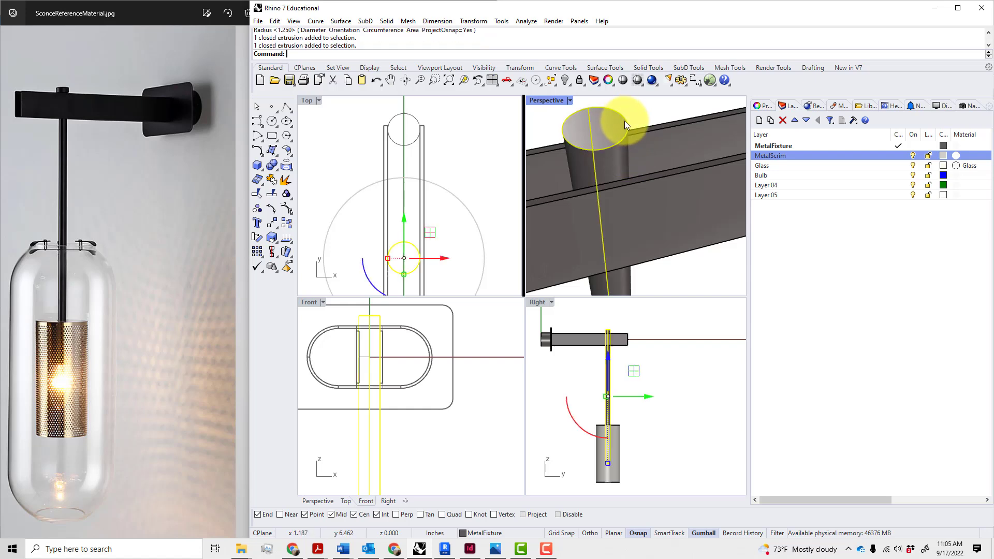
{"action": "key", "text": "Escape"}
Draw a 0.625-radius circle centred on the stem cylinder's top
{"action": "type", "text": "Circle"}
{"action": "key", "text": "Return"}
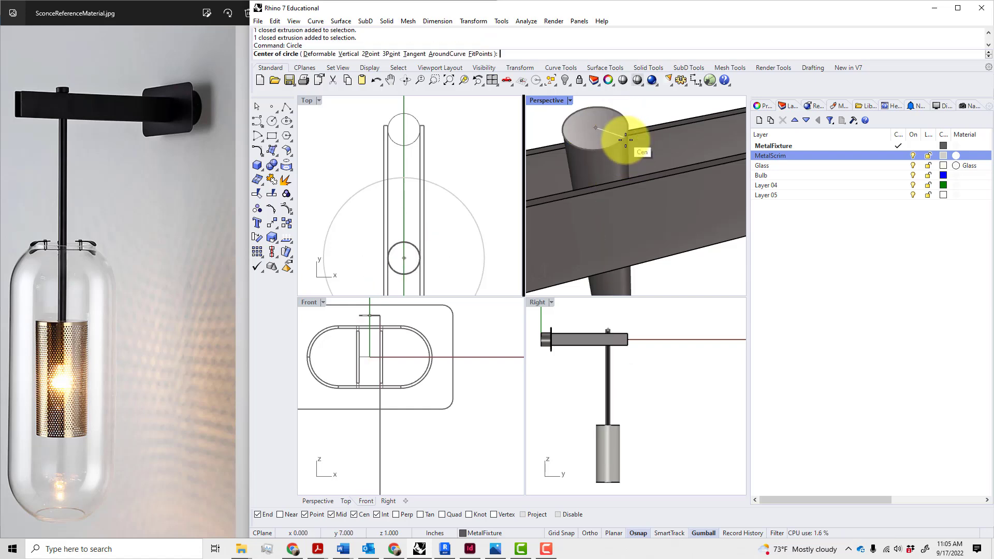
{"action": "left_click", "coordinate": [618, 137]}
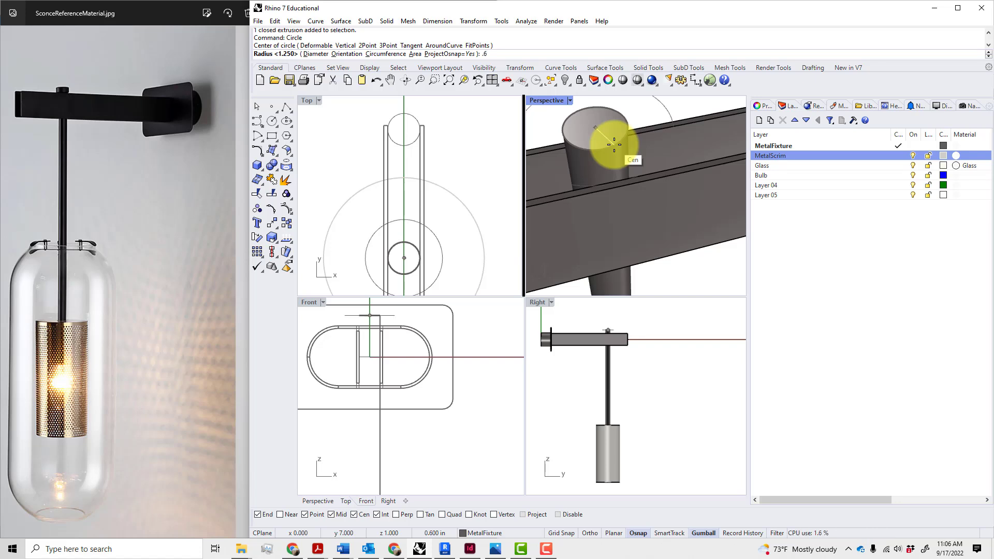
{"action": "type", "text": "25"}
{"action": "key", "text": "Return"}
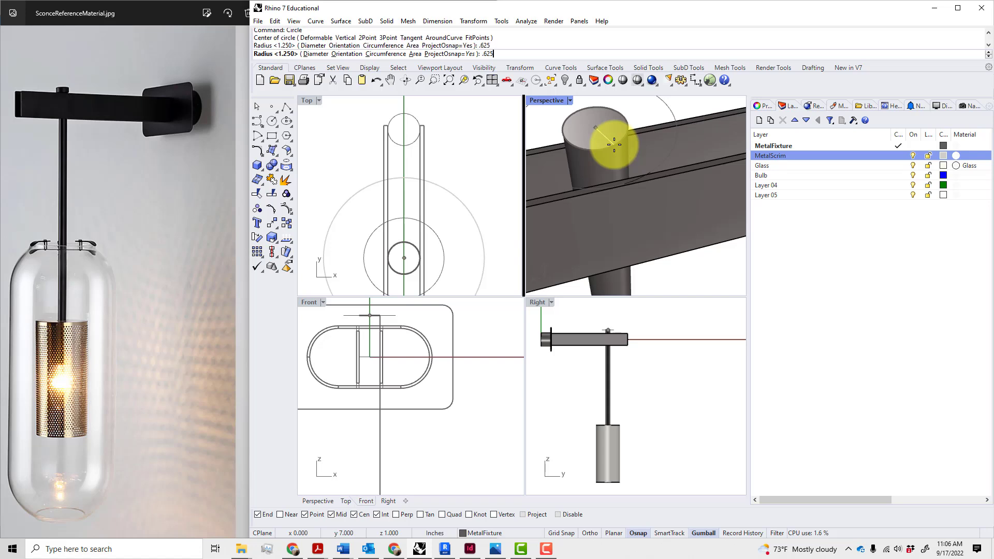
Delete the previous circle and redraw one centred on the cylinder top
{"action": "scroll", "coordinate": [662, 163], "scroll_direction": "down", "scroll_amount": 2}
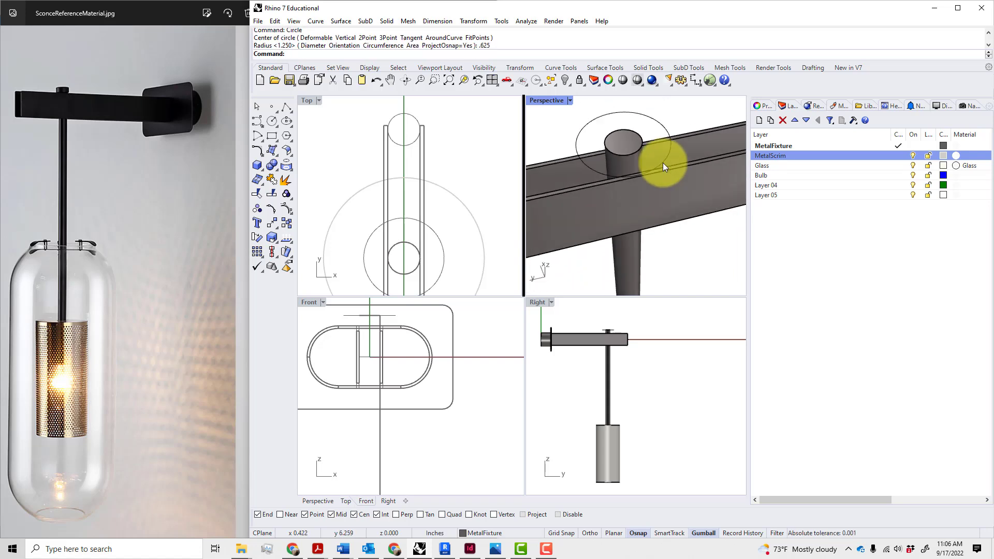
{"action": "scroll", "coordinate": [663, 154], "scroll_direction": "up", "scroll_amount": 2}
{"action": "left_click", "coordinate": [669, 135]}
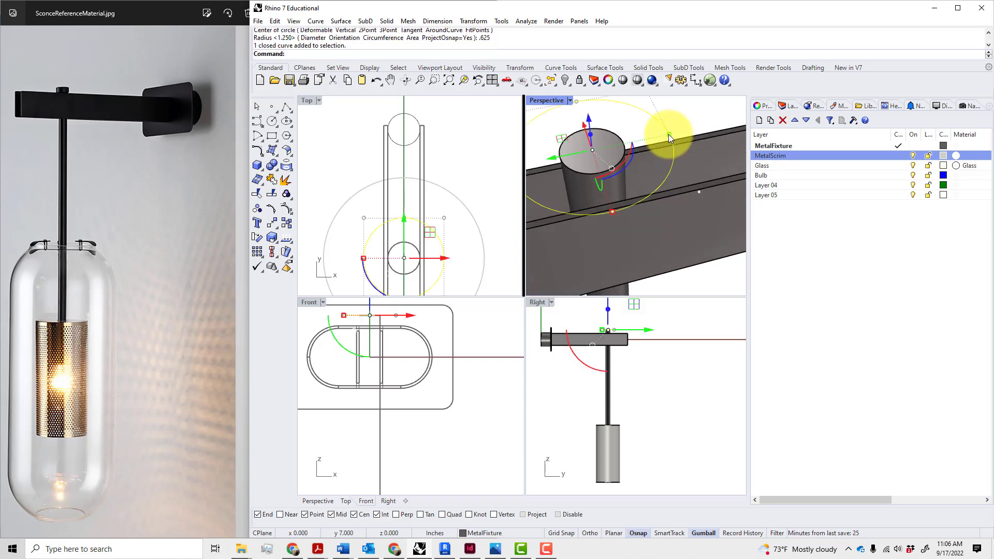
{"action": "key", "text": "Delete"}
{"action": "type", "text": "Circle"}
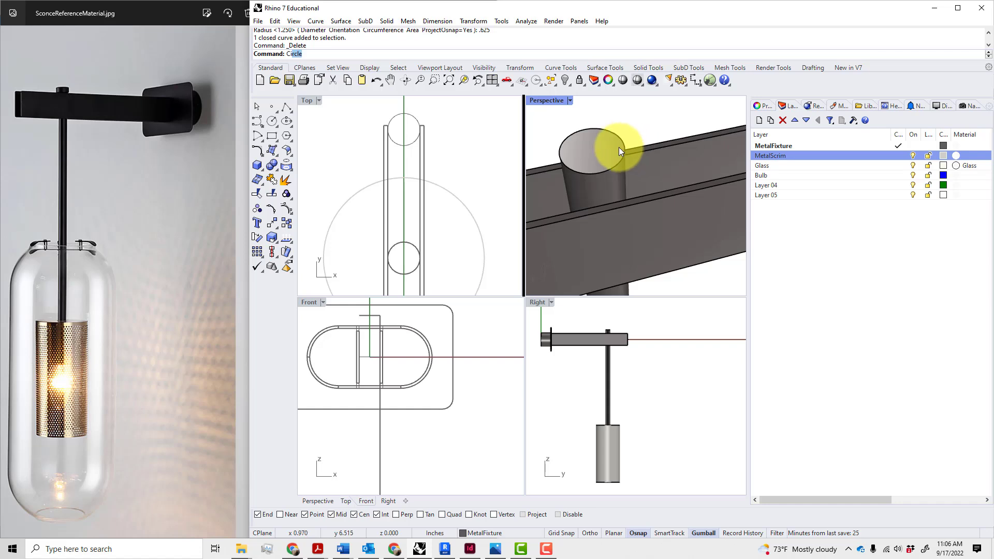
{"action": "key", "text": "Return"}
{"action": "left_click", "coordinate": [620, 171]}
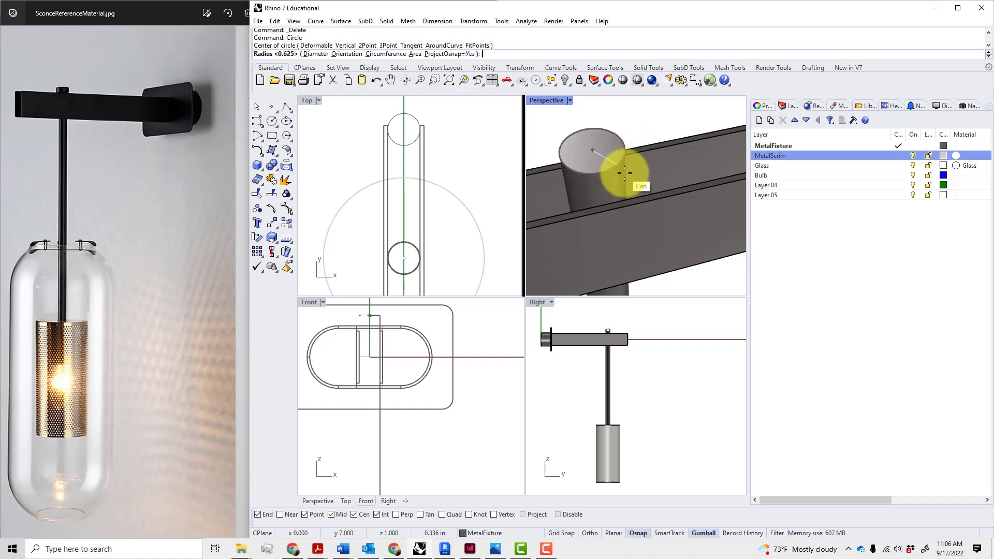
{"action": "scroll", "coordinate": [629, 139], "scroll_direction": "up", "scroll_amount": 3}
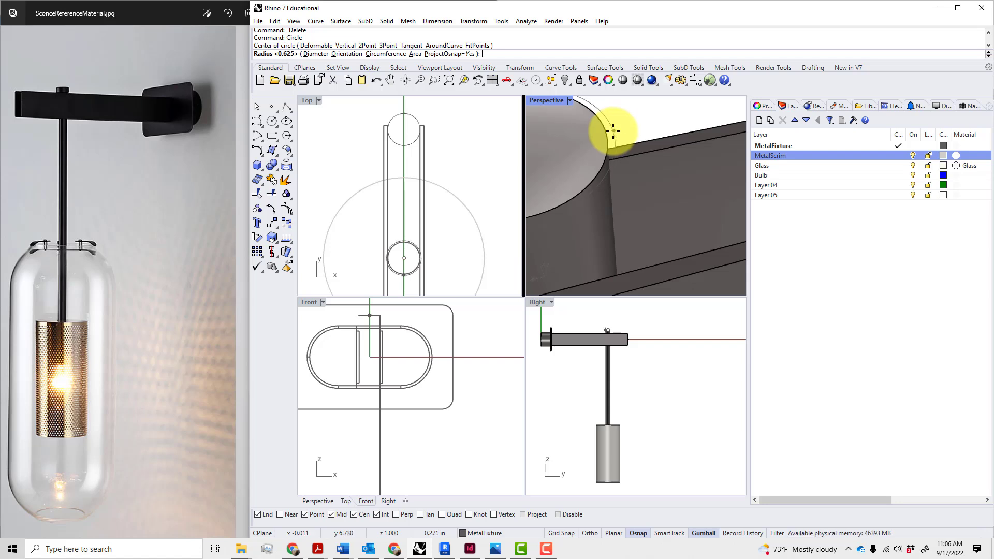
{"action": "left_click", "coordinate": [614, 132]}
Extrude the new circle upward with ExtrudeCrv into a short solid cylinder
{"action": "scroll", "coordinate": [628, 157], "scroll_direction": "down", "scroll_amount": 3}
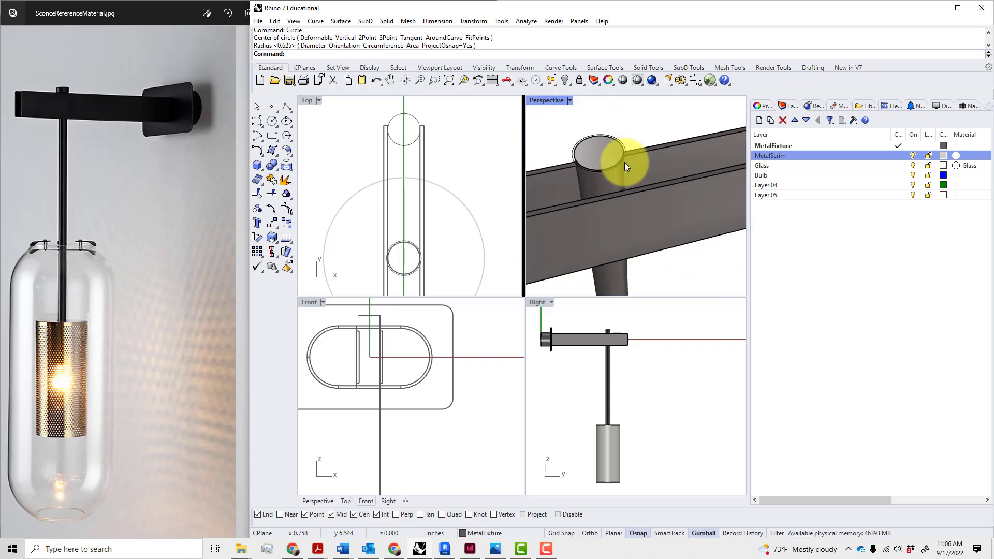
{"action": "type", "text": "EC"}
{"action": "key", "text": "Return"}
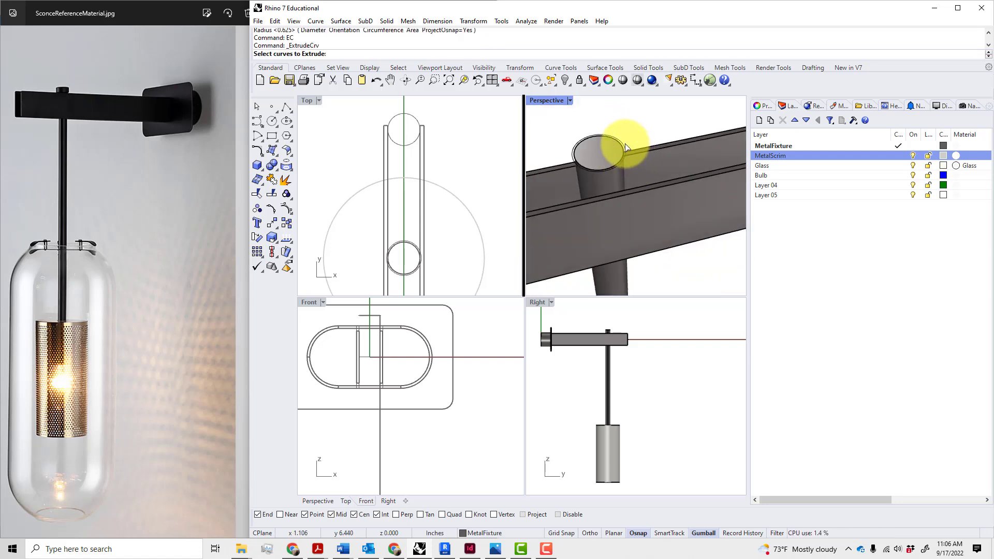
{"action": "left_click", "coordinate": [628, 152]}
{"action": "key", "text": "Return"}
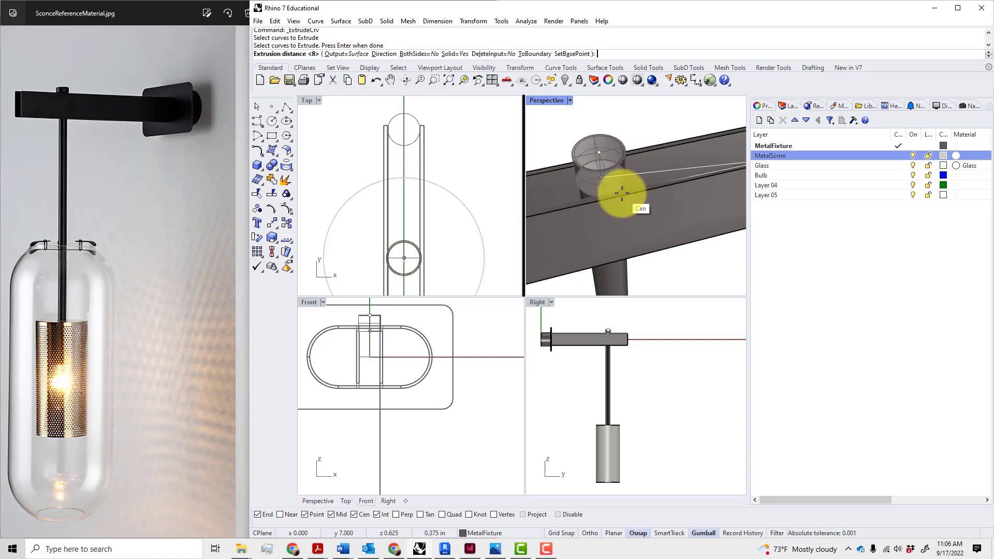
{"action": "key", "text": "Return"}
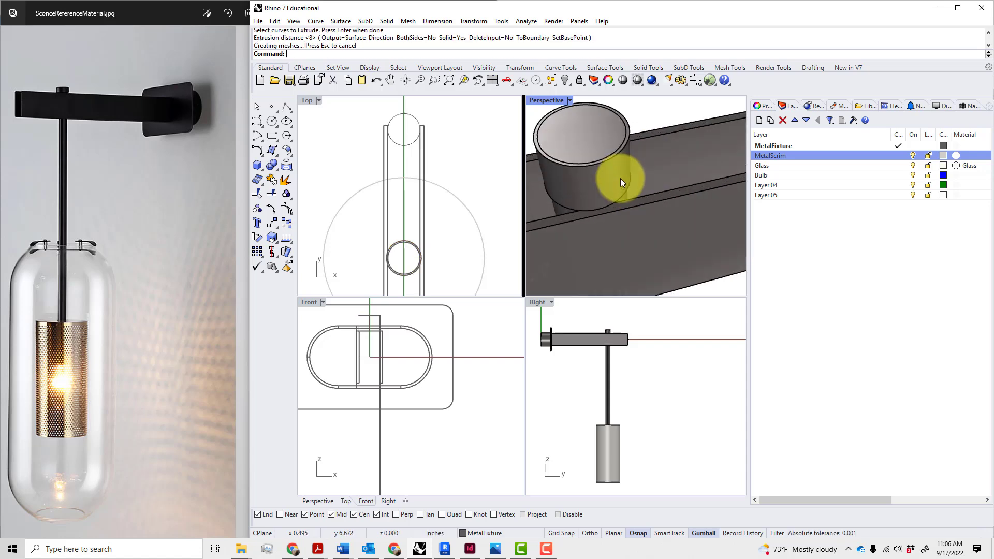
{"action": "left_click", "coordinate": [620, 178]}
{"action": "key", "text": "Escape"}
{"action": "scroll", "coordinate": [619, 182], "scroll_direction": "up", "scroll_amount": 2}
Try capping the short cylinder, then cancel and dismiss the overlapping-object choice
{"action": "left_click", "coordinate": [618, 188]}
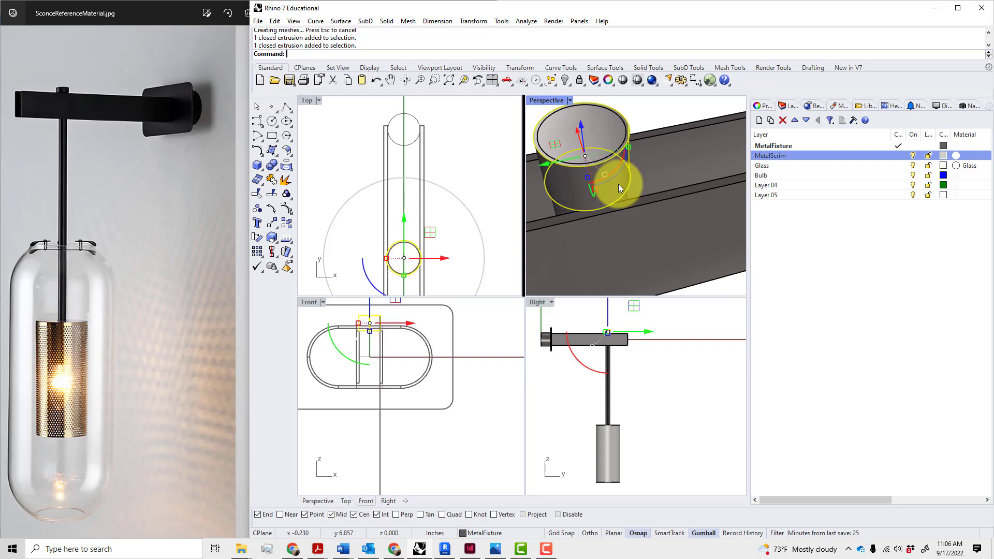
{"action": "type", "text": "Cap"}
{"action": "key", "text": "Return"}
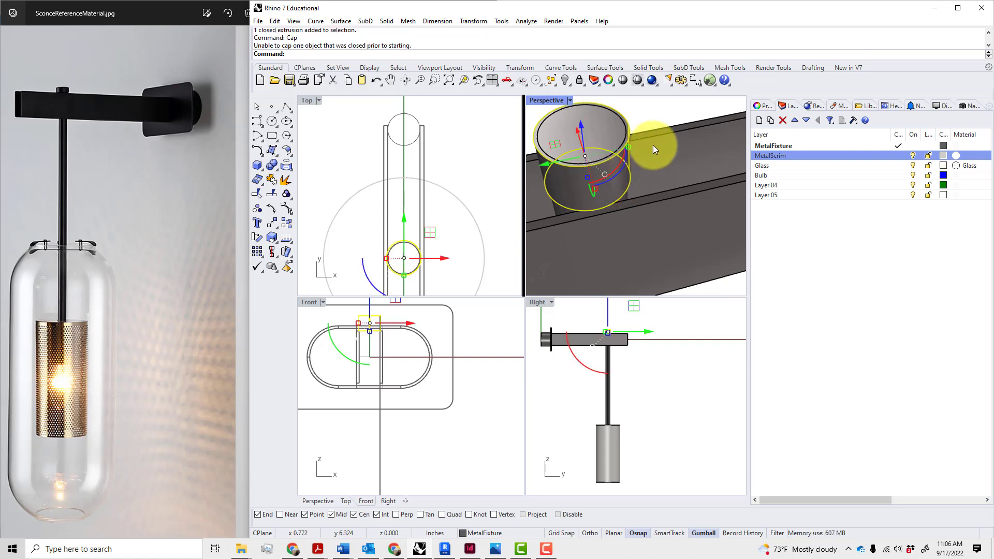
{"action": "key", "text": "Escape"}
{"action": "scroll", "coordinate": [648, 129], "scroll_direction": "down", "scroll_amount": 3}
{"action": "left_click", "coordinate": [632, 151]}
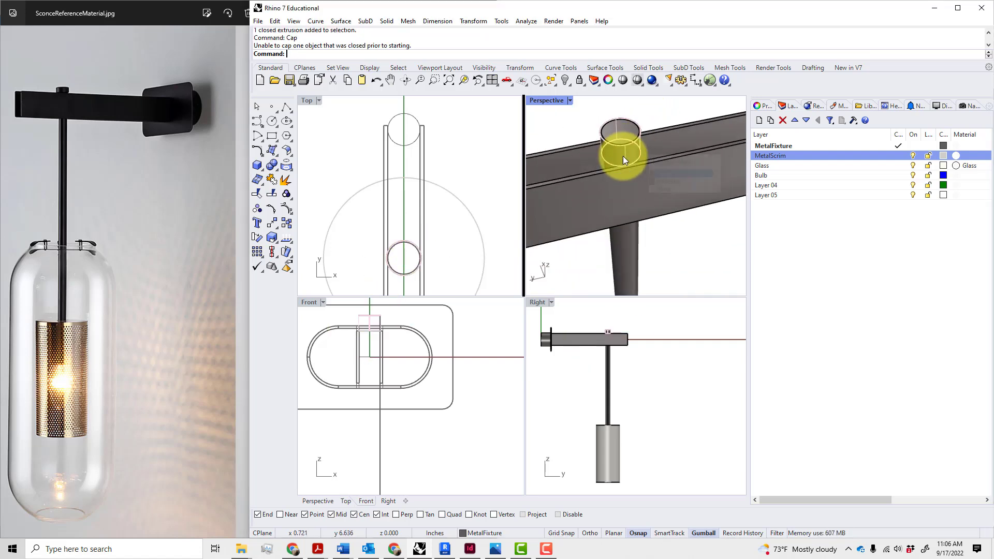
{"action": "left_click", "coordinate": [679, 259]}
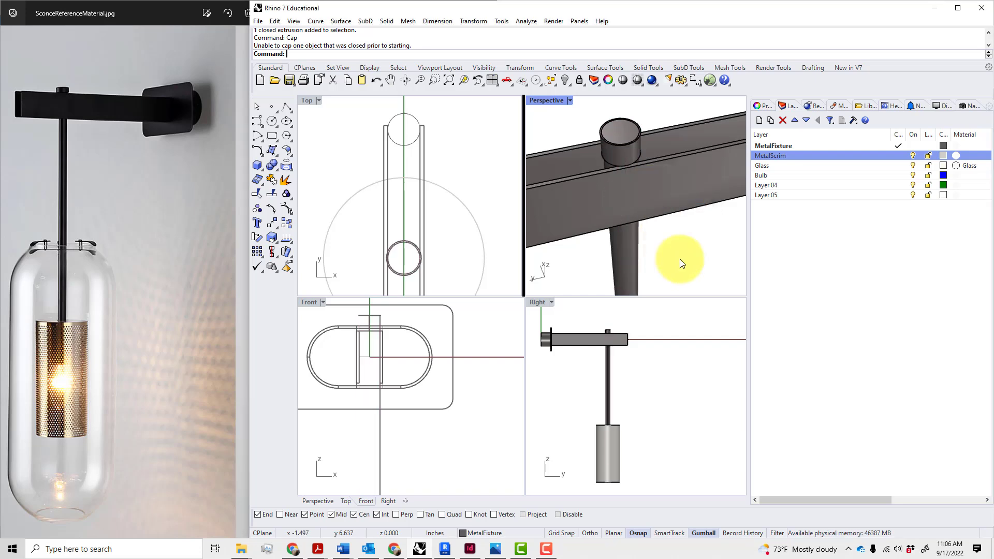
Reframe the fixture, select the short cylinder, and cancel the curve Offset
{"action": "right_click_drag", "start_coordinate": [667, 234], "coordinate": [659, 173]}
{"action": "scroll", "coordinate": [660, 171], "scroll_direction": "down", "scroll_amount": 12}
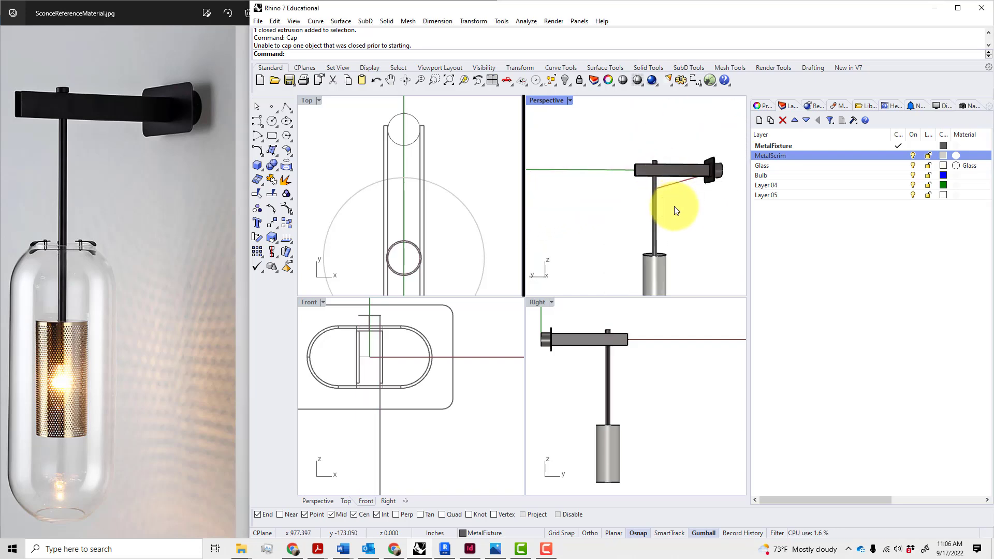
{"action": "right_click_drag", "start_coordinate": [669, 214], "coordinate": [667, 261], "text": "shift"}
{"action": "scroll", "coordinate": [653, 193], "scroll_direction": "up", "scroll_amount": 3}
{"action": "scroll", "coordinate": [653, 194], "scroll_direction": "down", "scroll_amount": 1}
{"action": "scroll", "coordinate": [660, 163], "scroll_direction": "up", "scroll_amount": 10}
{"action": "left_click", "coordinate": [664, 256]}
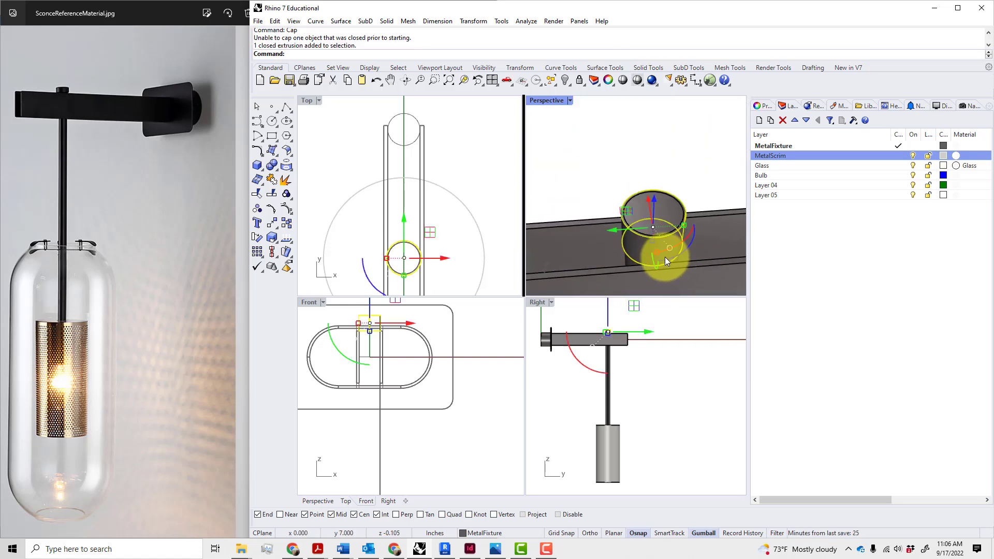
{"action": "type", "text": "offset"}
{"action": "key", "text": "Return"}
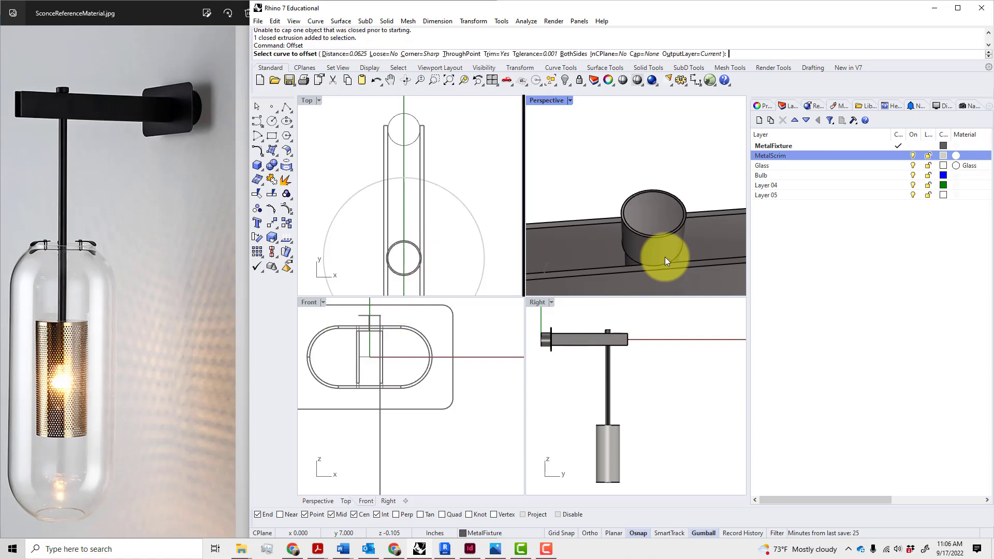
{"action": "key", "text": "Escape"}
{"action": "type", "text": "off"}
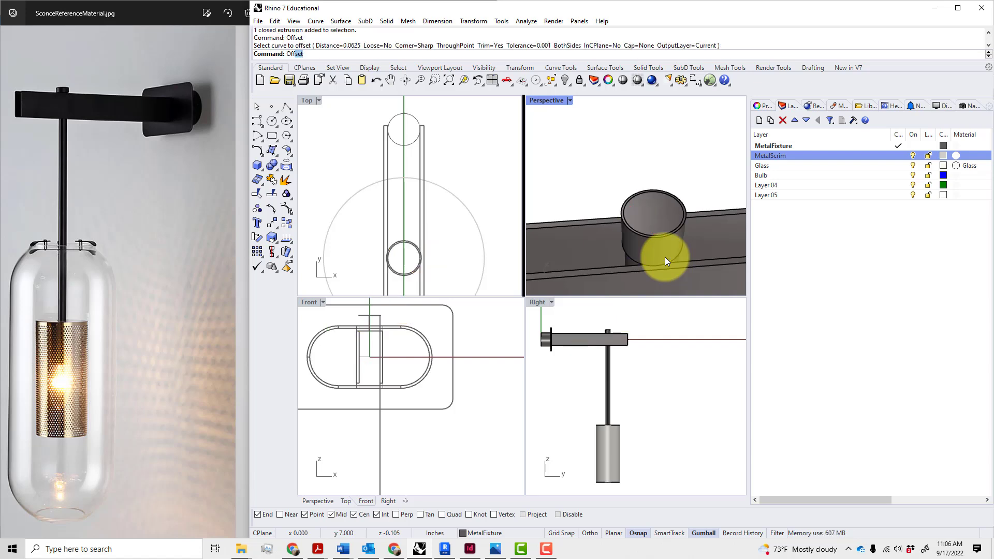
Thicken the short cylinder with OffsetSrf at a 0.05 distance into a solid
{"action": "left_click", "coordinate": [314, 99]}
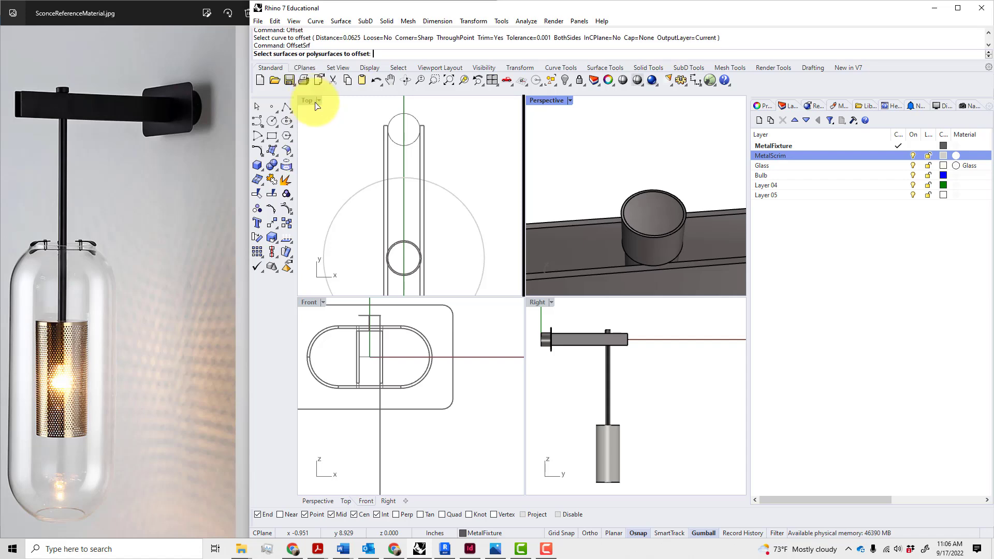
{"action": "left_click", "coordinate": [660, 245]}
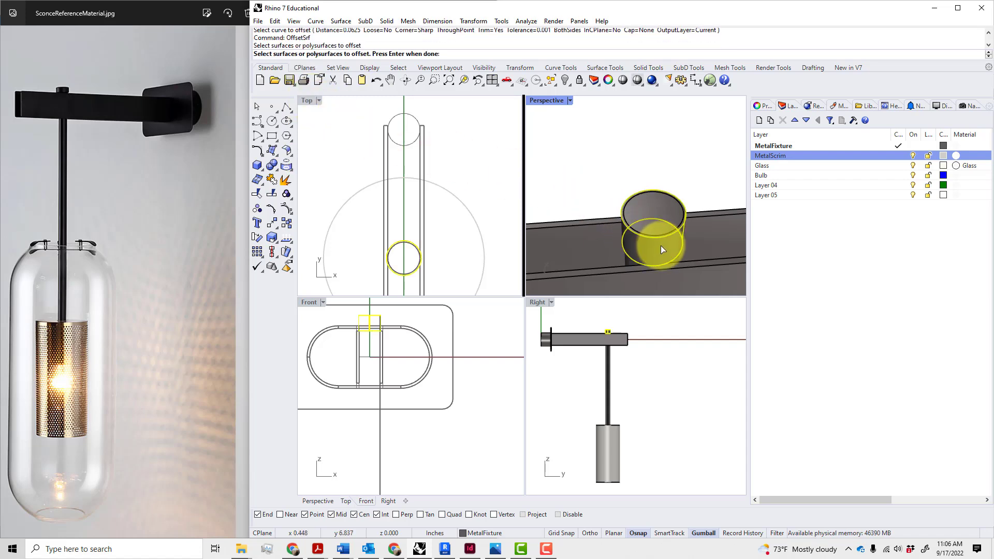
{"action": "key", "text": "Return"}
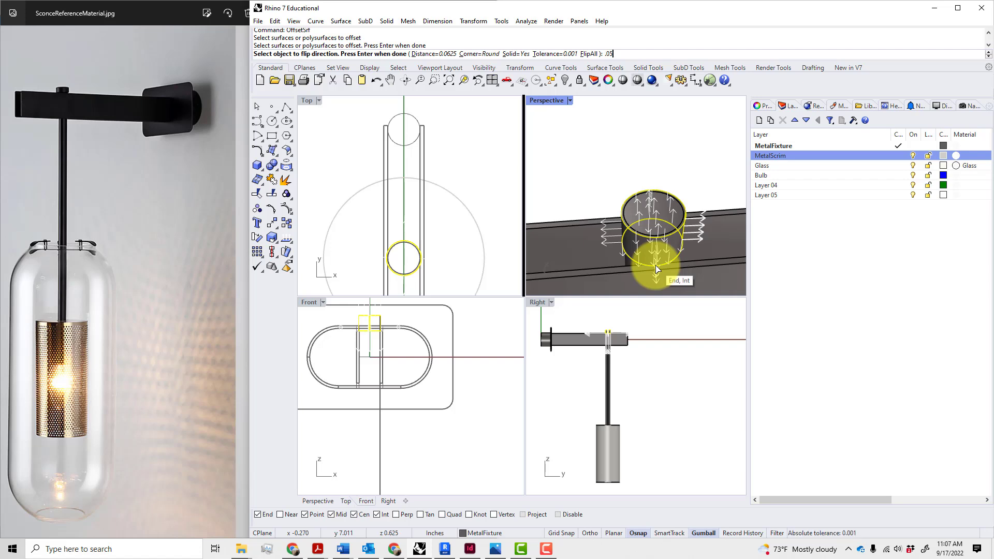
{"action": "key", "text": "Return"}
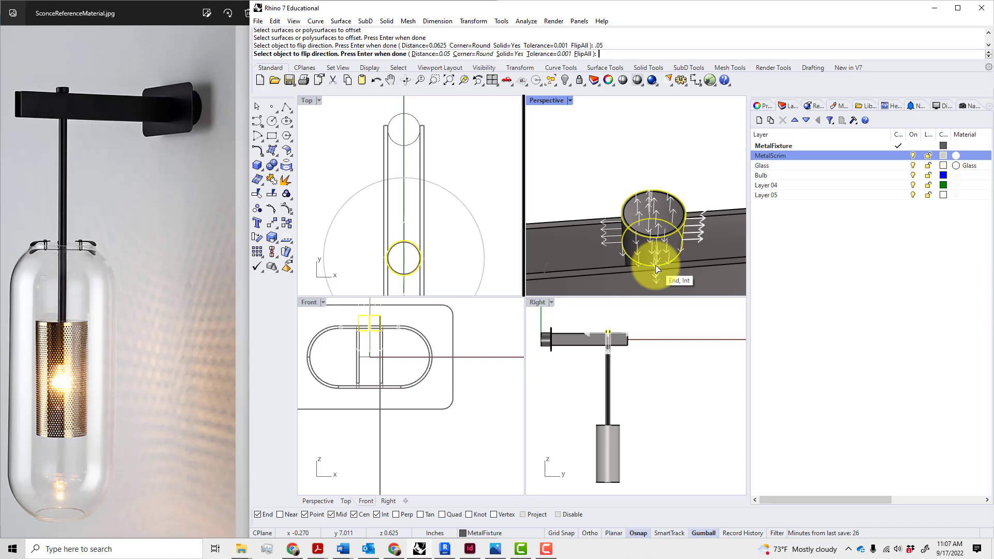
{"action": "key", "text": "Return"}
{"action": "right_click_drag", "start_coordinate": [723, 277], "coordinate": [654, 118]}
{"action": "scroll", "coordinate": [662, 148], "scroll_direction": "down", "scroll_amount": 6}
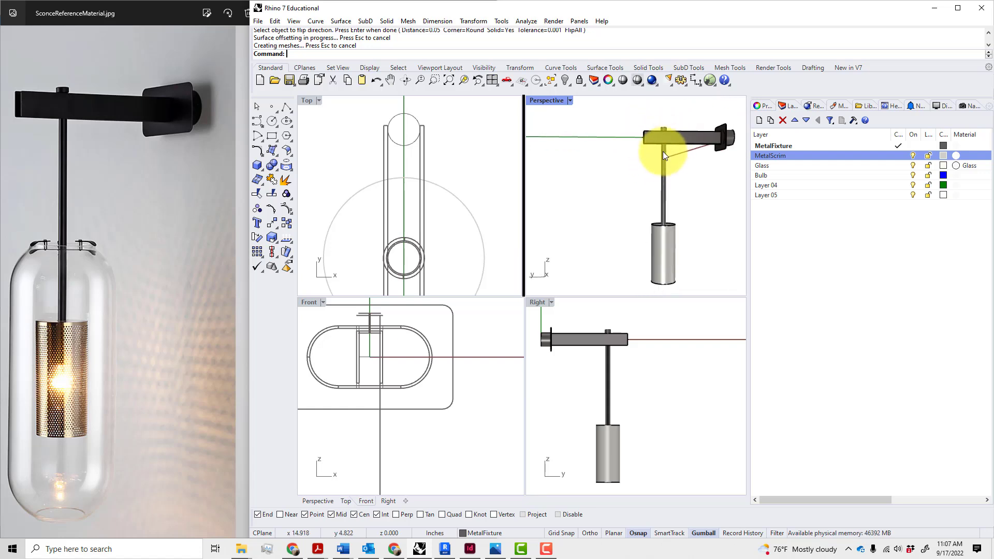
{"action": "scroll", "coordinate": [685, 243], "scroll_direction": "down", "scroll_amount": 4}
{"action": "scroll", "coordinate": [685, 246], "scroll_direction": "up", "scroll_amount": 6}
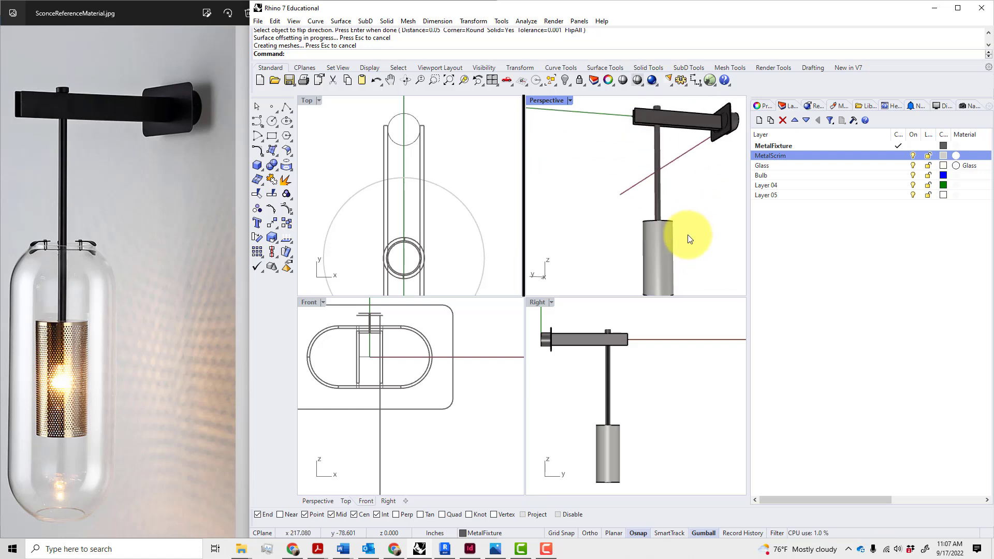
Turn the sconce side-on and maximize the Right viewport
{"action": "mouse_move", "coordinate": [680, 237]}
{"action": "right_mouse_down"}
{"action": "mouse_move", "coordinate": [659, 215]}
{"action": "mouse_move", "coordinate": [632, 262]}
{"action": "mouse_move", "coordinate": [661, 255]}
{"action": "mouse_move", "coordinate": [668, 231]}
{"action": "right_mouse_up"}
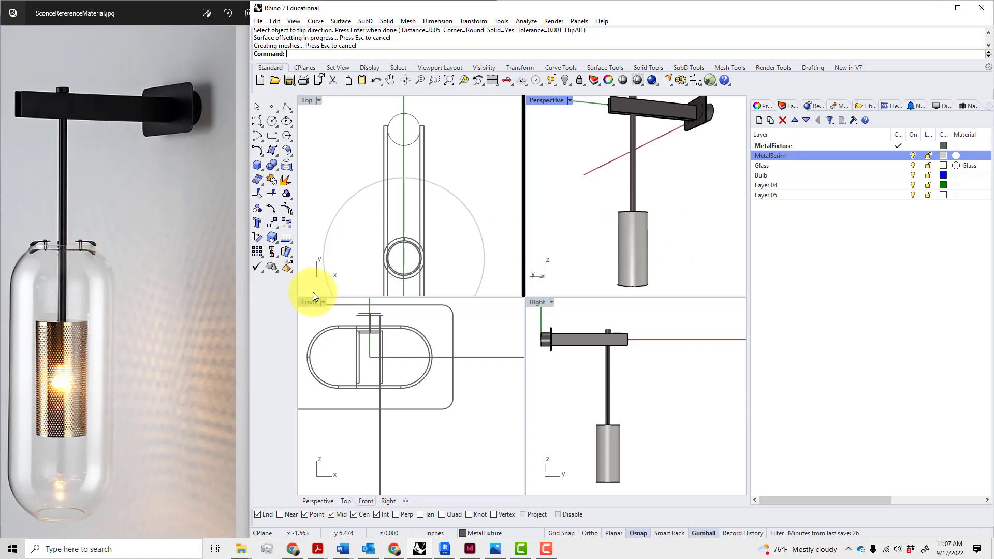
{"action": "double_click", "coordinate": [538, 303]}
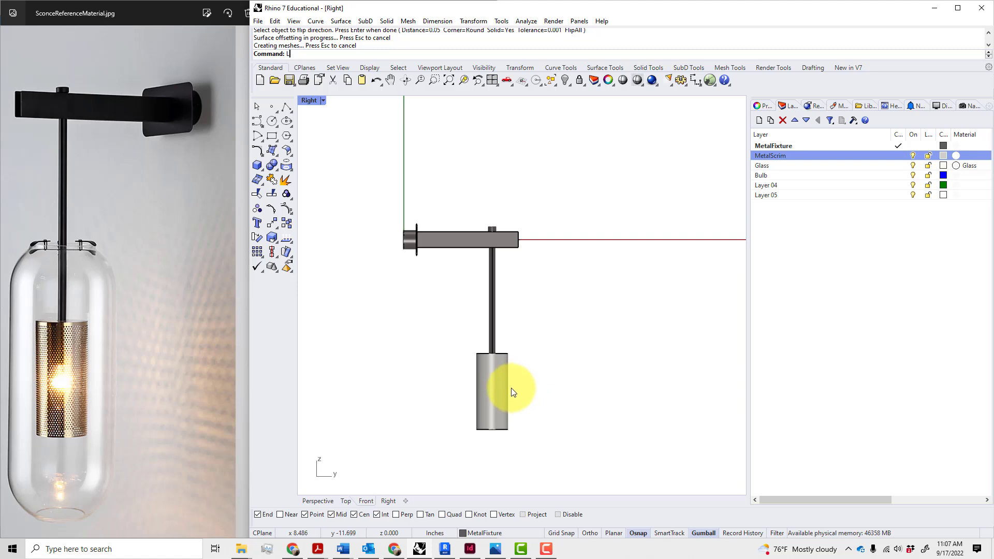
Draw a trial vertical line below the scrim cylinder, then delete it
{"action": "key", "text": "Return"}
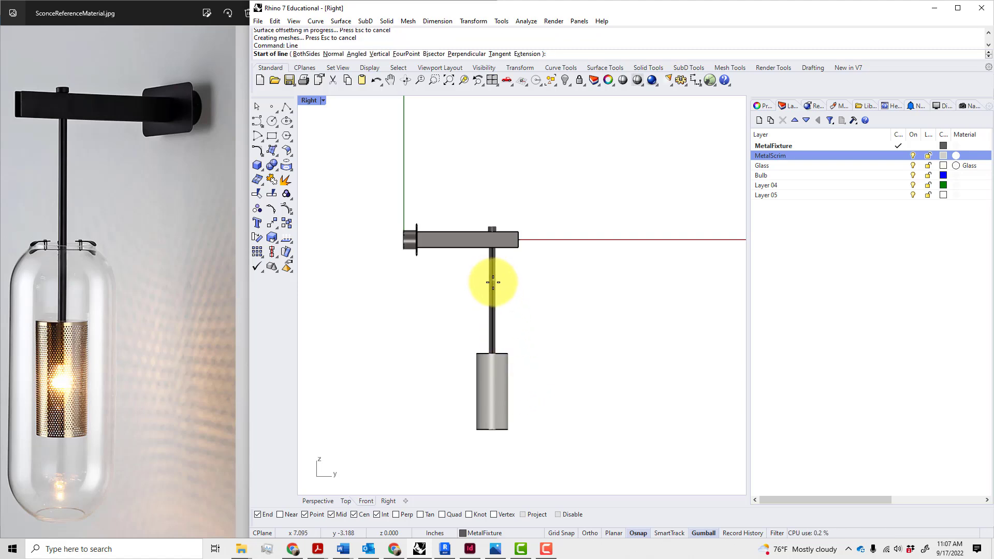
{"action": "left_click", "coordinate": [492, 357]}
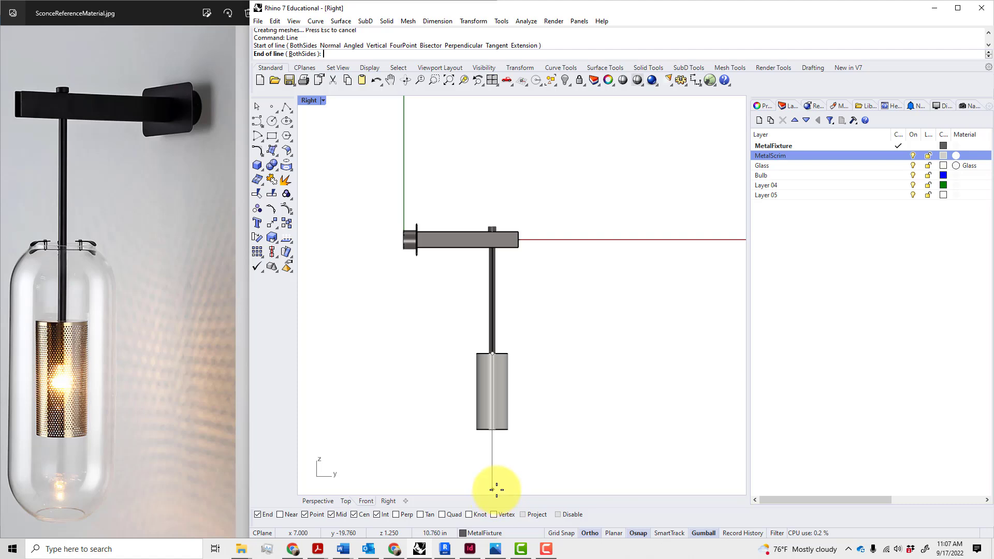
{"action": "left_click", "coordinate": [492, 489]}
{"action": "left_click", "coordinate": [492, 473]}
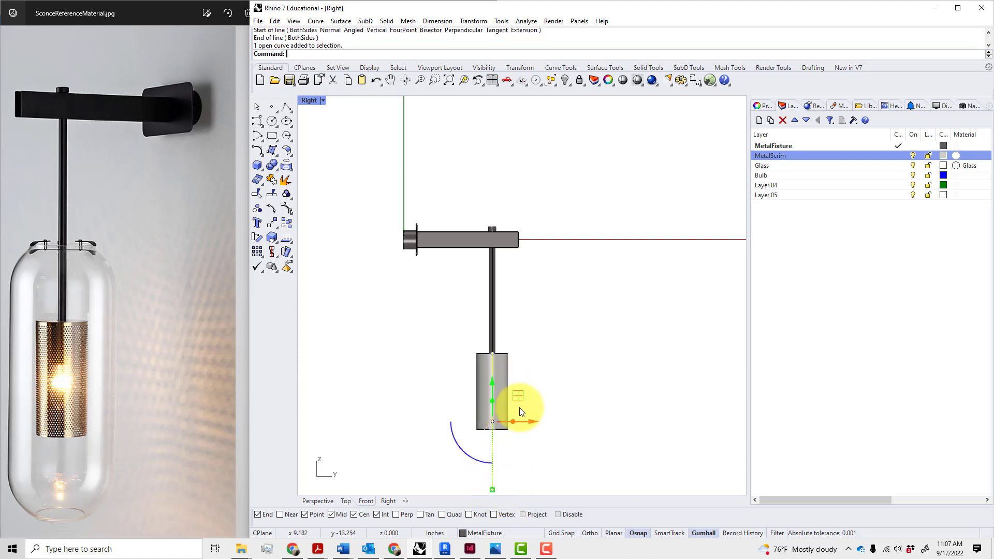
{"action": "left_click_drag", "start_coordinate": [491, 385], "coordinate": [493, 365]}
{"action": "key", "text": "Escape"}
{"action": "key", "text": "Escape"}
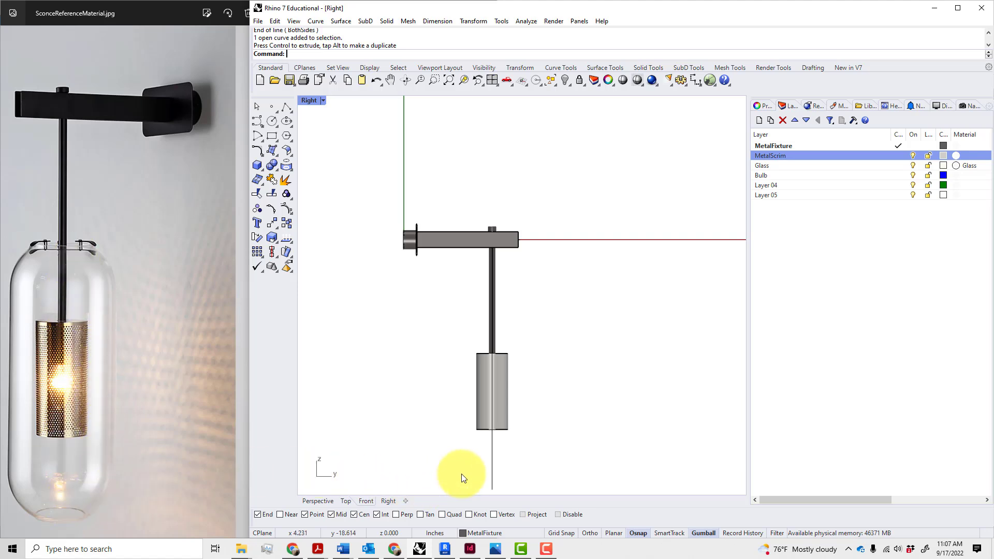
{"action": "left_click", "coordinate": [494, 464]}
{"action": "key", "text": "Delete"}
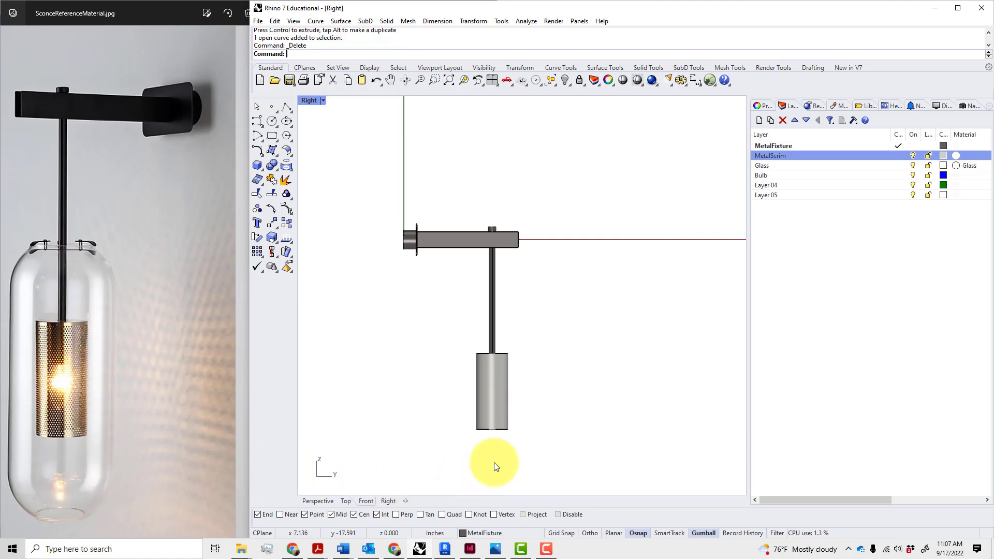
Draw a 12-inch vertical line straight down from the scrim cylinder's top centre
{"action": "key", "text": "Return"}
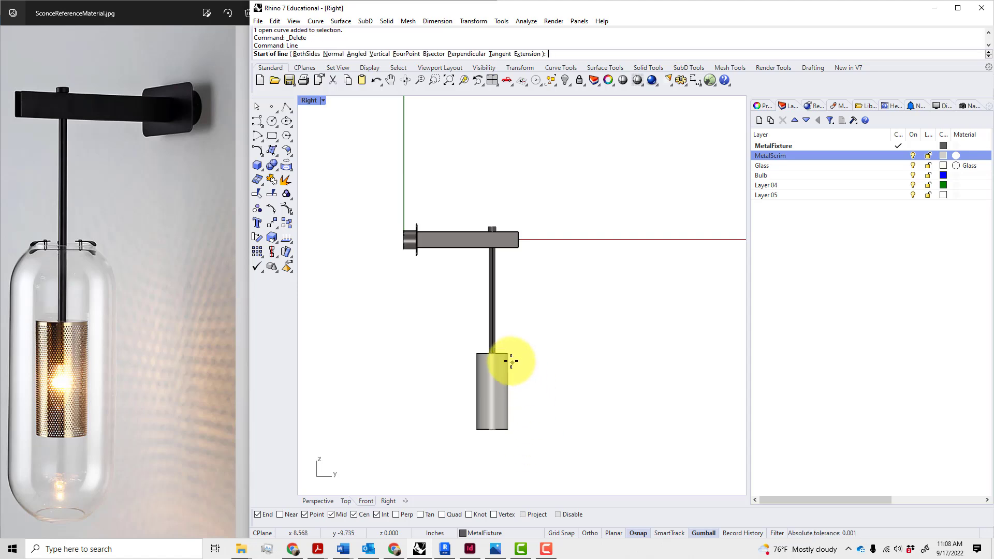
{"action": "left_click", "coordinate": [492, 354]}
{"action": "type", "text": "12"}
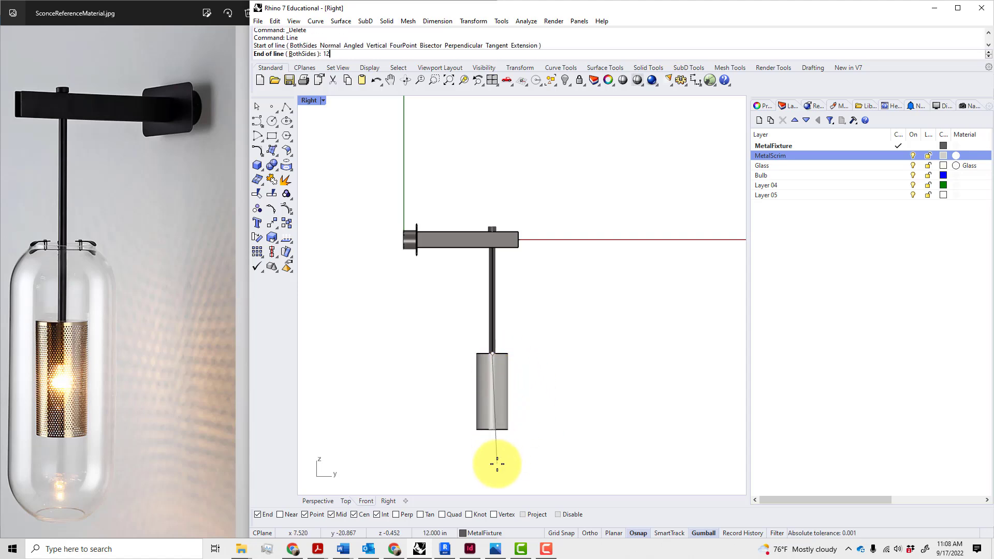
{"action": "key", "text": "Return"}
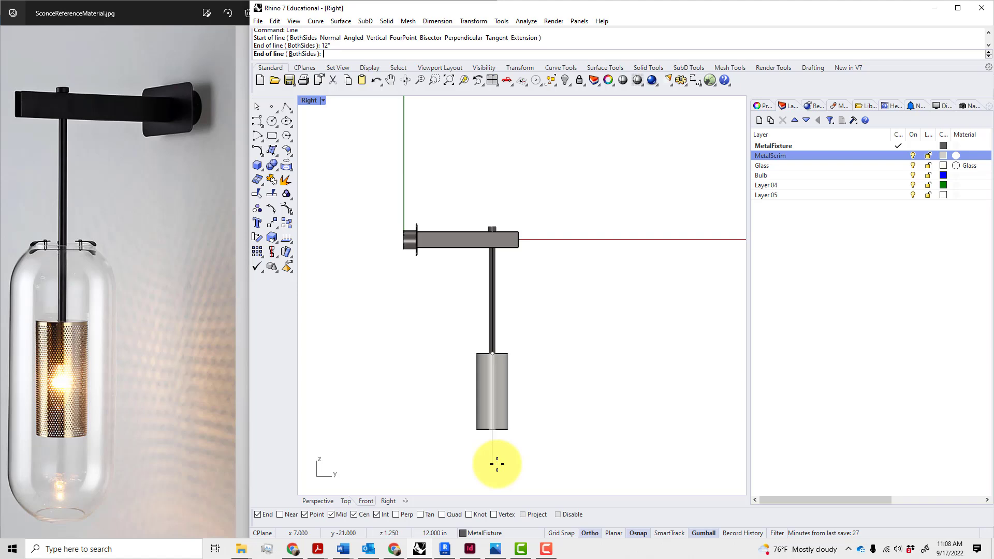
{"action": "left_click", "coordinate": [497, 464]}
{"action": "scroll", "coordinate": [519, 450], "scroll_direction": "down", "scroll_amount": 3}
{"action": "right_click_drag", "start_coordinate": [519, 450], "coordinate": [537, 401]}
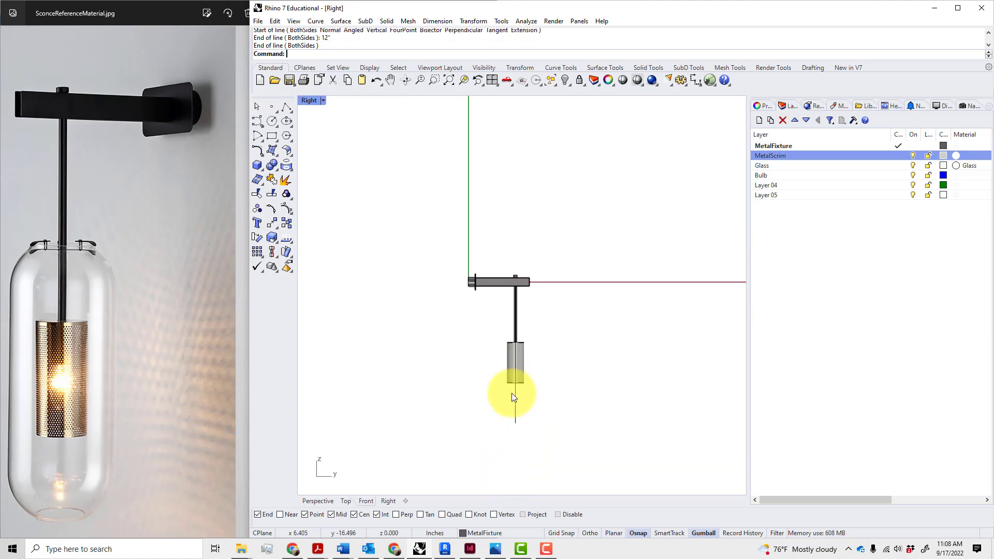
Move the 12-inch line up 3 inches with the Gumball
{"action": "left_click", "coordinate": [517, 396]}
{"action": "scroll", "coordinate": [518, 398], "scroll_direction": "up", "scroll_amount": 3}
{"action": "scroll", "coordinate": [532, 409], "scroll_direction": "up", "scroll_amount": 1}
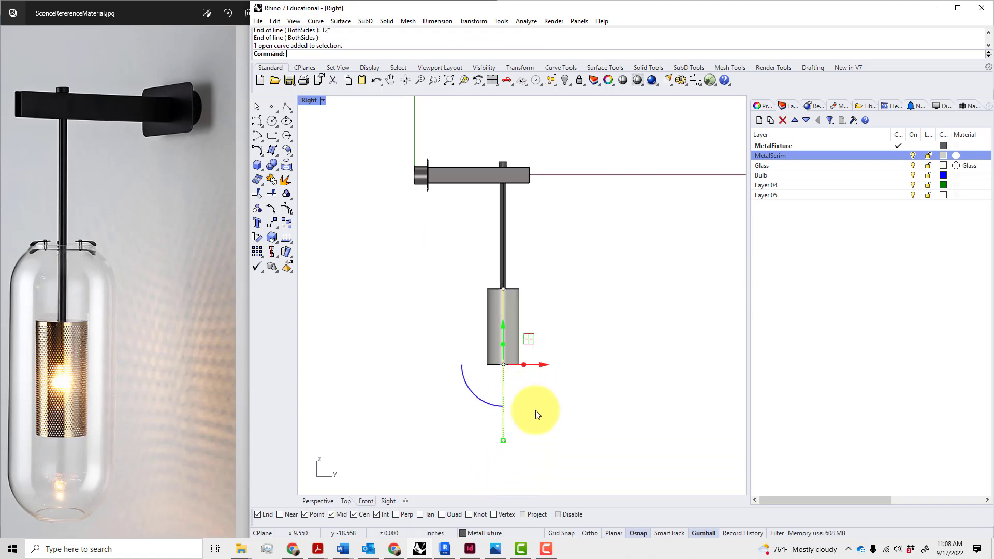
{"action": "left_click_drag", "start_coordinate": [506, 327], "coordinate": [512, 304]}
{"action": "type", "text": "3"}
{"action": "key", "text": "Return"}
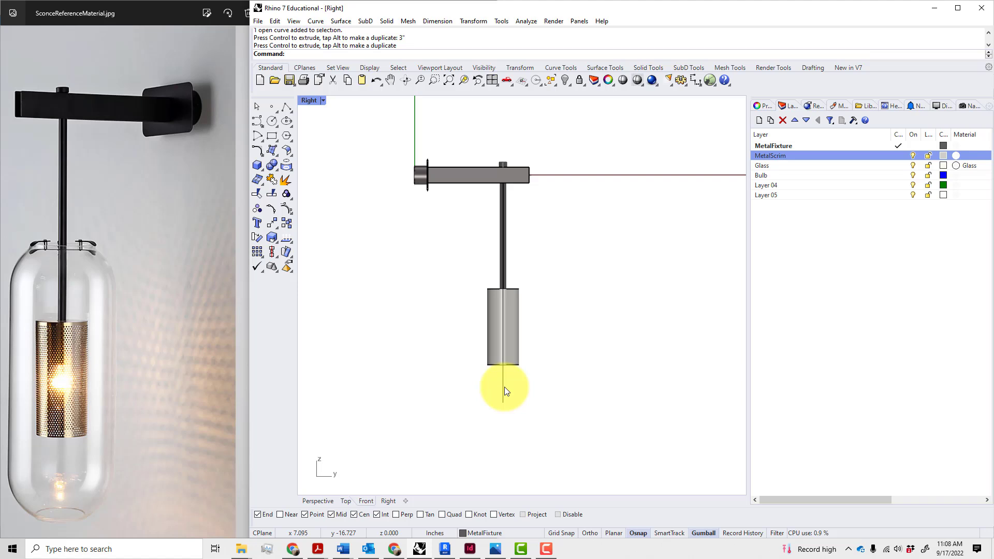
{"action": "type", "text": "o"}
{"action": "key", "text": "Return"}
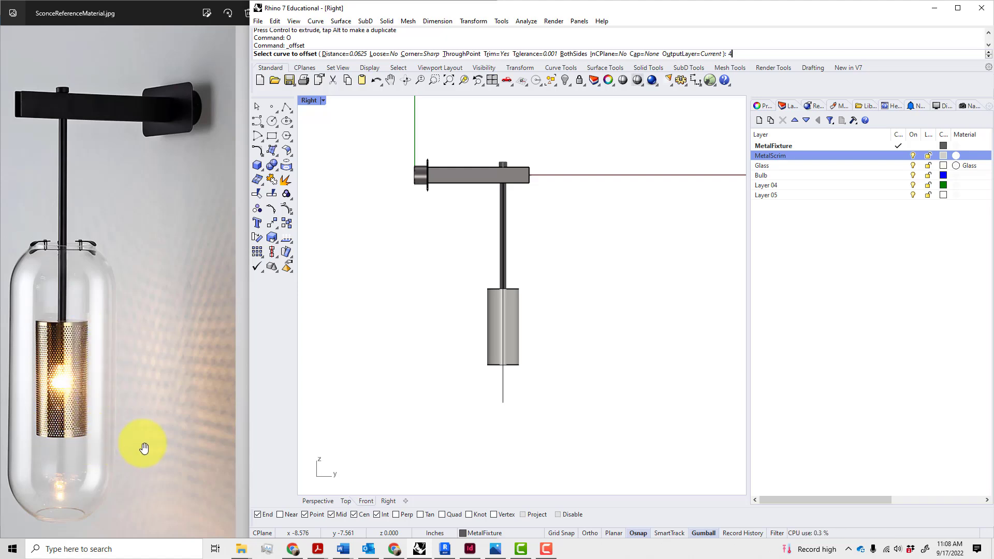
Offset the centre line 2 inches to the left and right
{"action": "type", "text": "2\""}
{"action": "key", "text": "Return"}
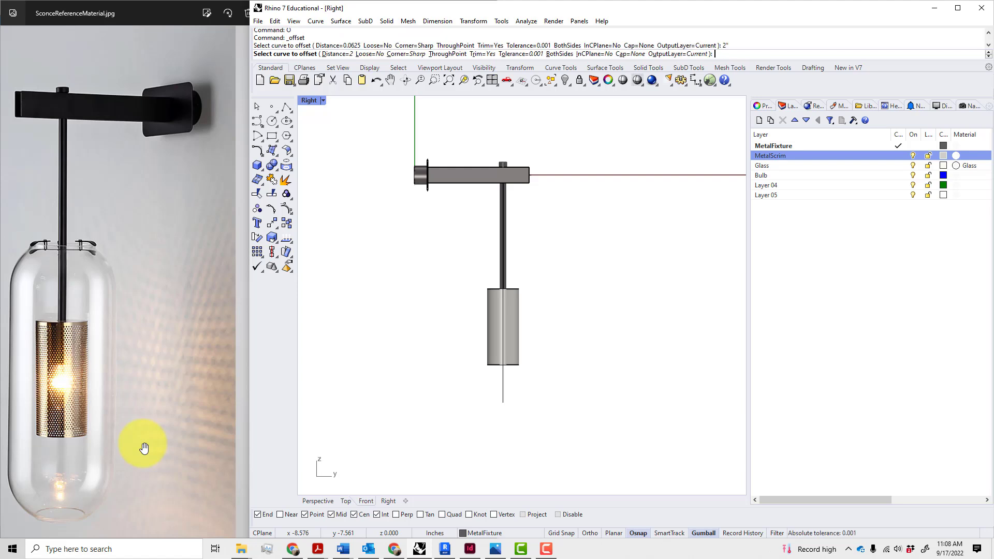
{"action": "left_click", "coordinate": [502, 392]}
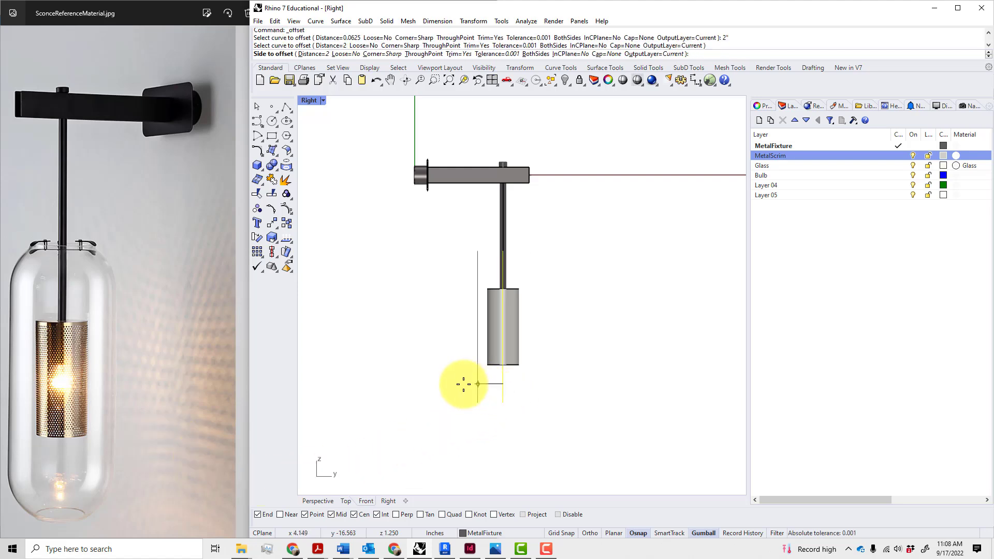
{"action": "left_click", "coordinate": [461, 382]}
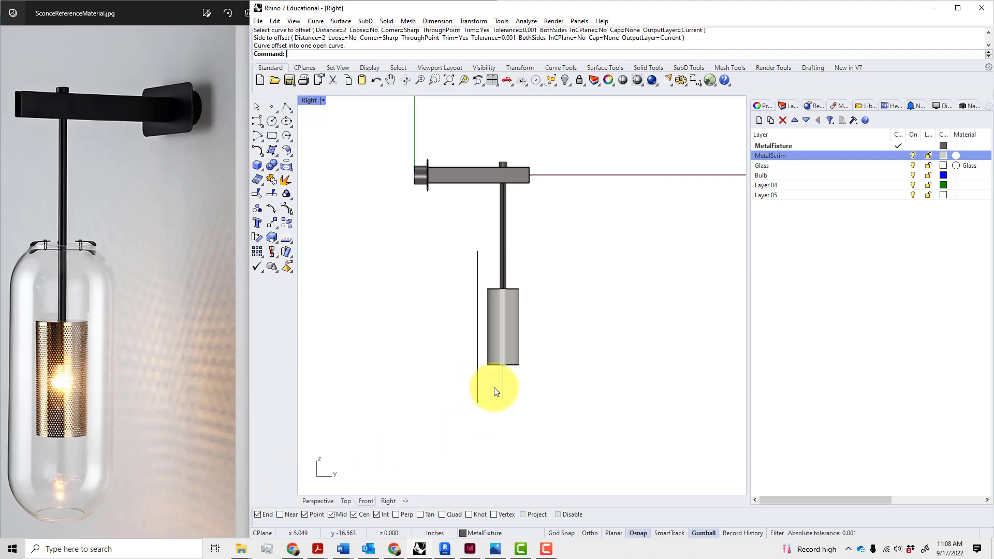
{"action": "right_click", "coordinate": [524, 389]}
{"action": "left_click", "coordinate": [548, 392]}
{"action": "right_click_drag", "start_coordinate": [584, 356], "coordinate": [566, 329]}
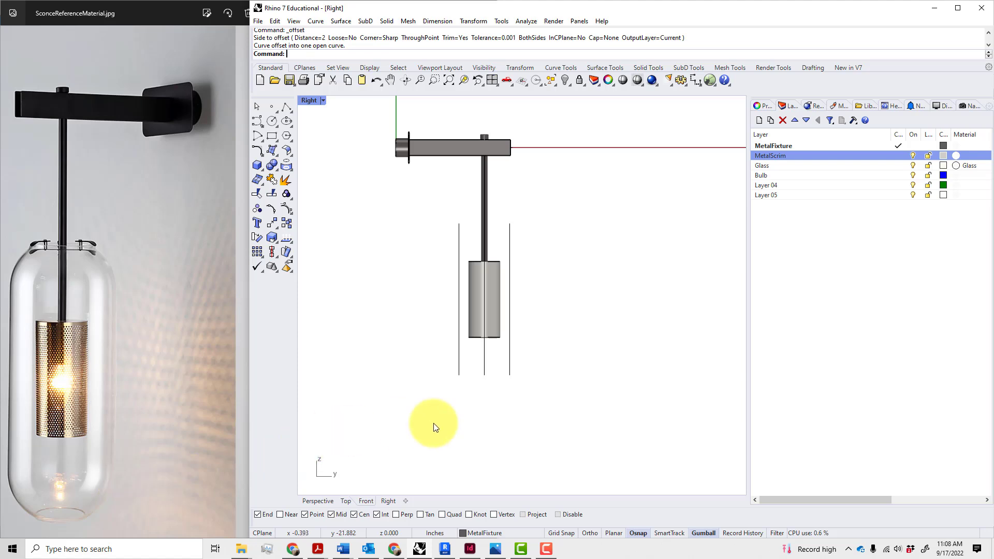
{"action": "scroll", "coordinate": [498, 396], "scroll_direction": "up", "scroll_amount": 5}
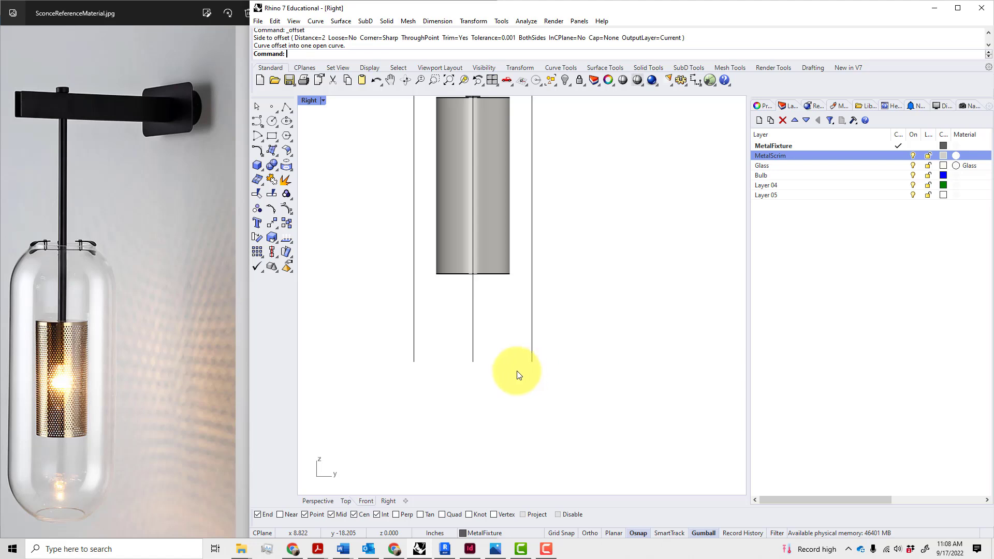
Offset the centre line 1 inch to the right and left
{"action": "type", "text": "O"}
{"action": "key", "text": "Return"}
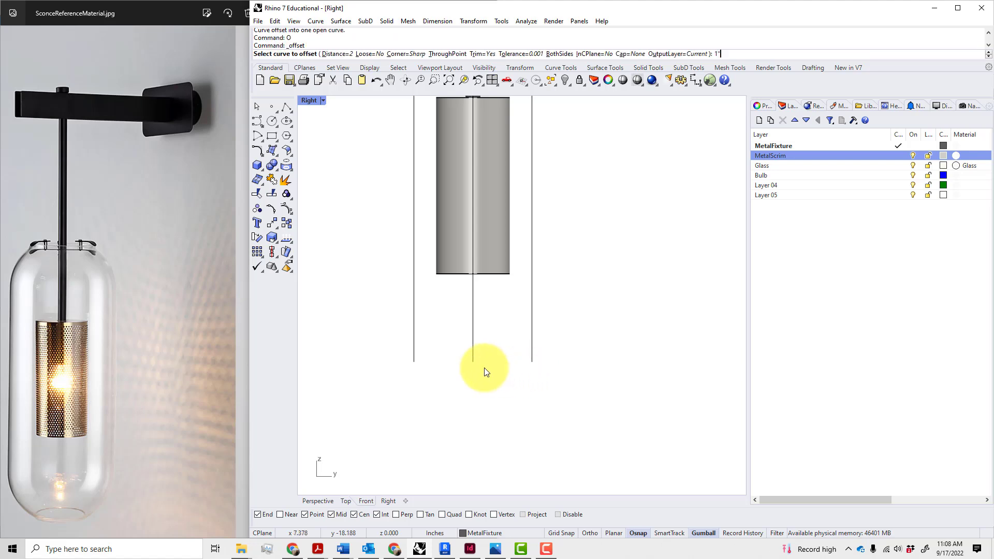
{"action": "type", "text": "1"}
{"action": "key", "text": "Return"}
{"action": "left_click", "coordinate": [472, 354]}
{"action": "left_click", "coordinate": [495, 373]}
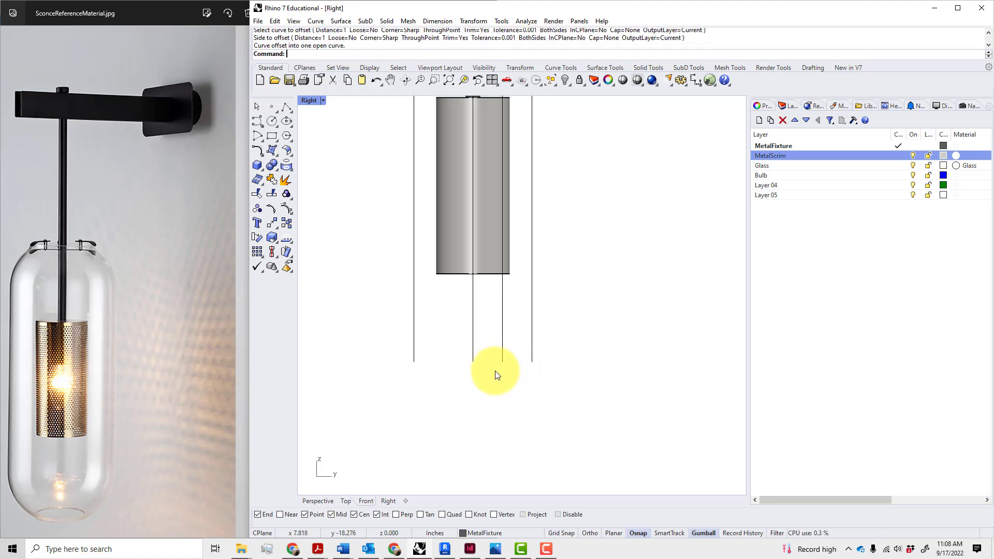
{"action": "left_click", "coordinate": [473, 352]}
{"action": "type", "text": "O"}
{"action": "key", "text": "Return"}
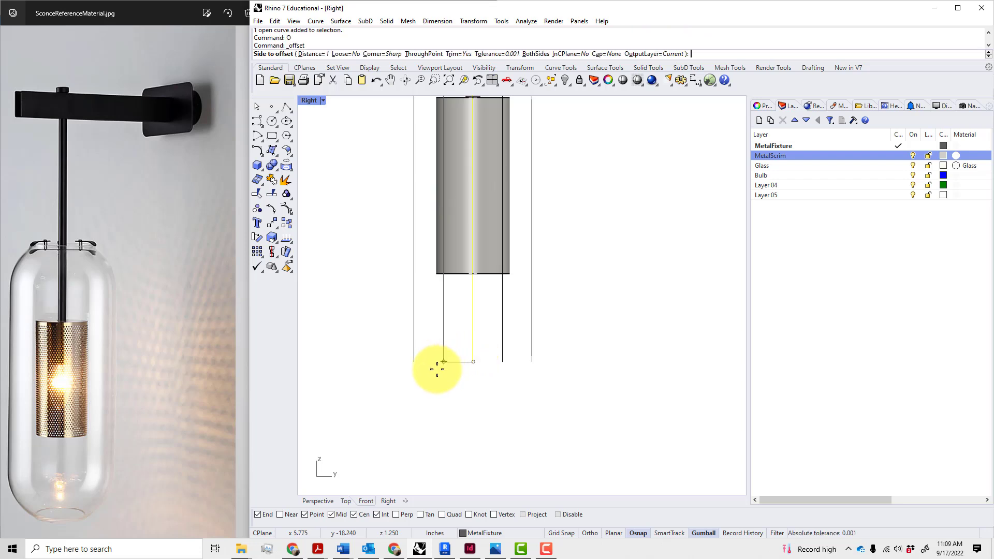
{"action": "left_click", "coordinate": [437, 369]}
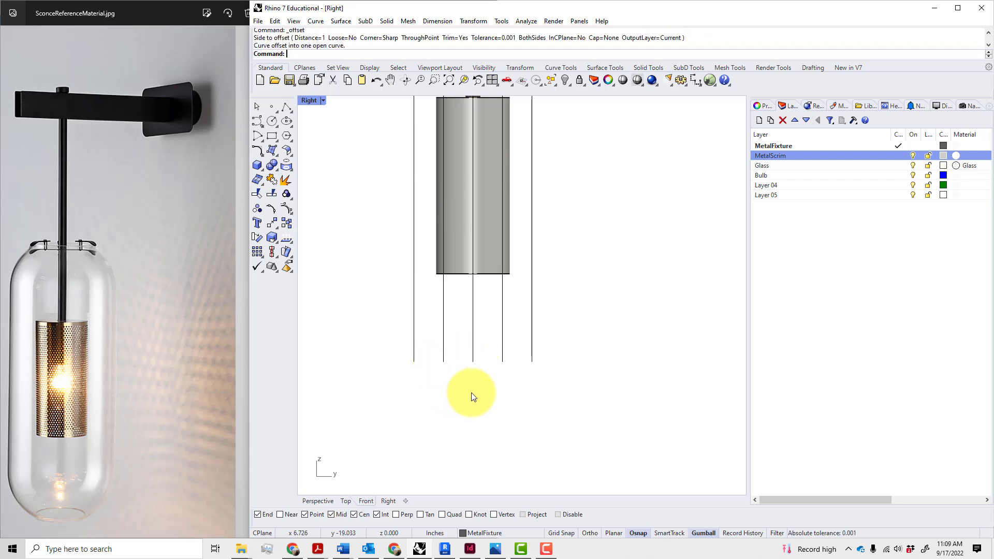
{"action": "scroll", "coordinate": [472, 394], "scroll_direction": "down", "scroll_amount": 5}
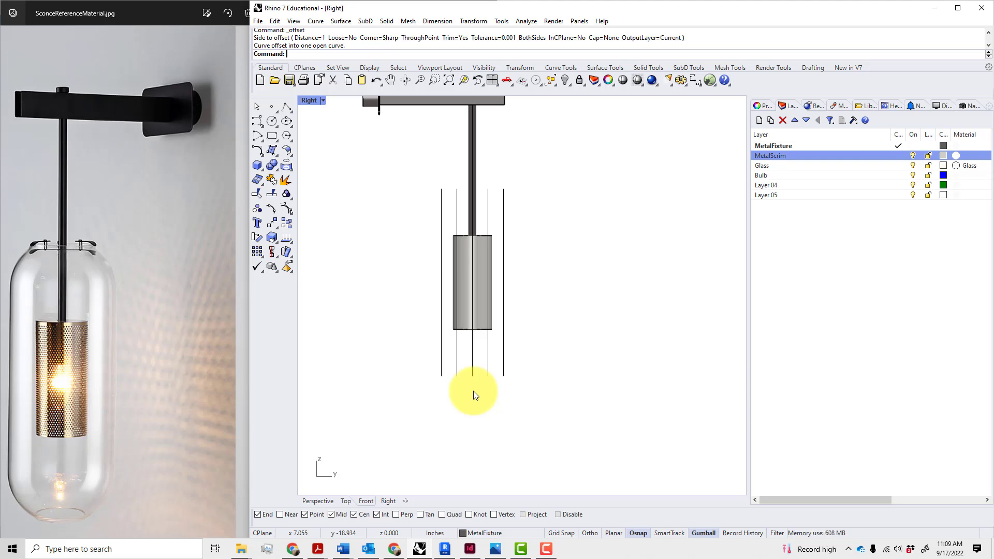
{"action": "scroll", "coordinate": [451, 207], "scroll_direction": "up", "scroll_amount": 2}
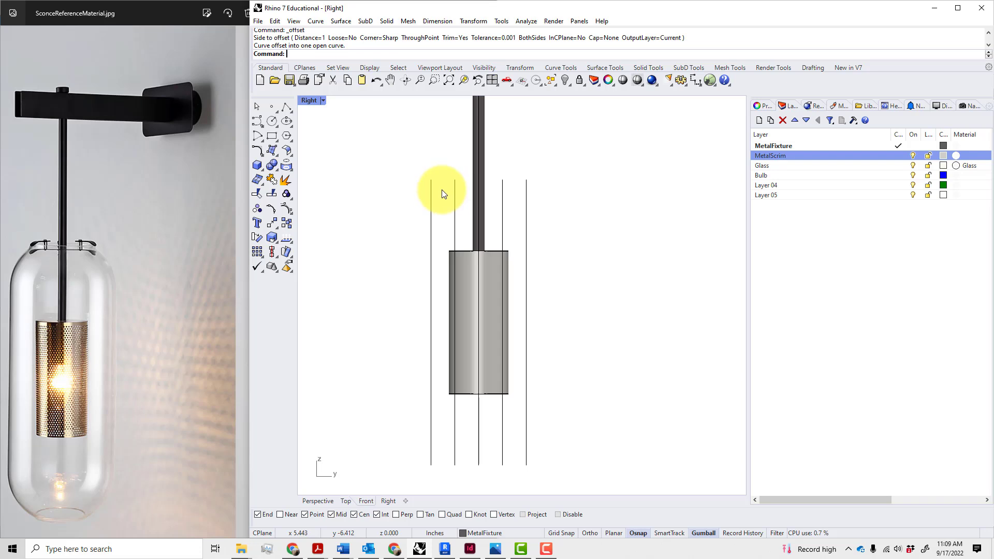
Draw a horizontal line across the outer line tops and move it down 2 inches
{"action": "type", "text": "line"}
{"action": "key", "text": "Return"}
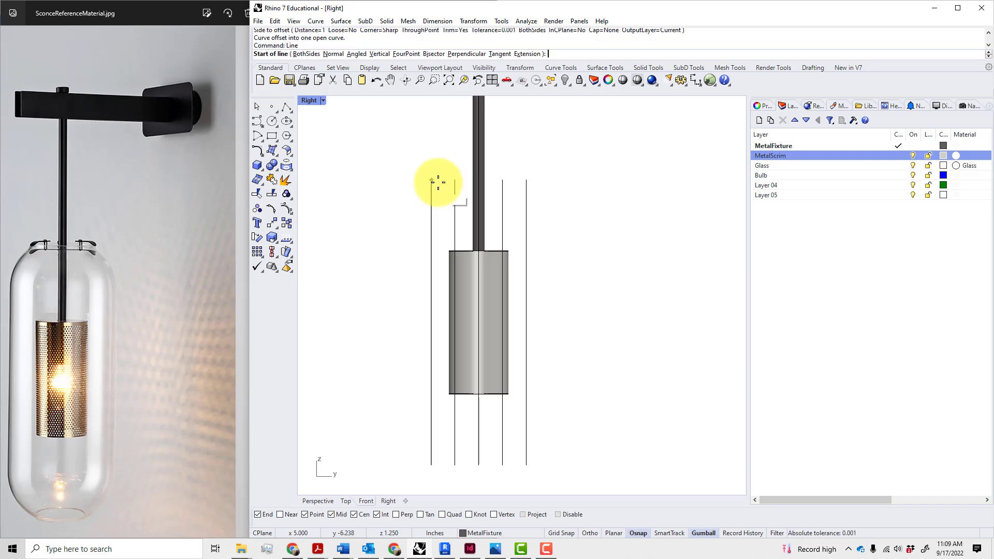
{"action": "left_click", "coordinate": [432, 180]}
{"action": "left_click", "coordinate": [530, 179]}
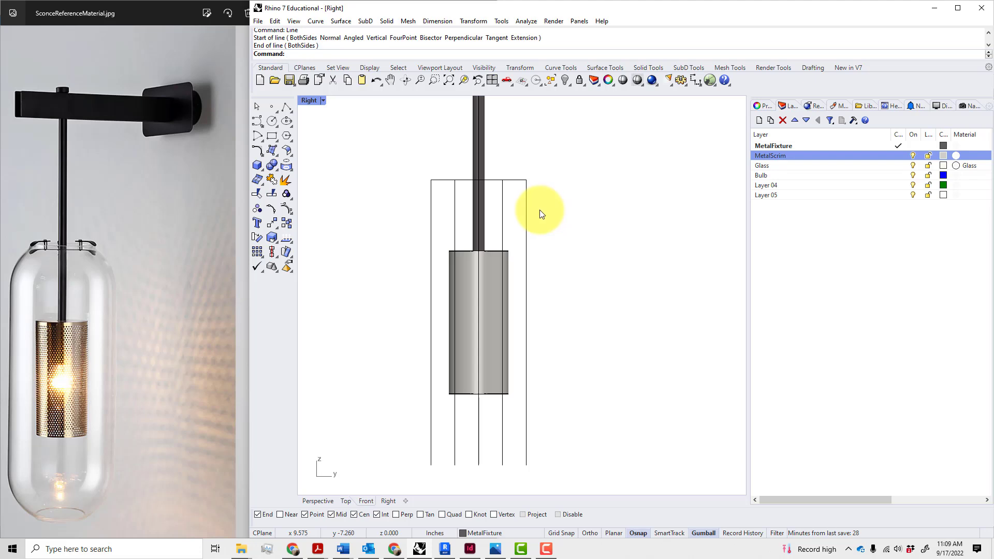
{"action": "left_click", "coordinate": [517, 179]}
{"action": "left_click_drag", "start_coordinate": [479, 144], "coordinate": [481, 157]}
{"action": "type", "text": "2\""}
{"action": "key", "text": "Return"}
{"action": "left_click", "coordinate": [569, 187]}
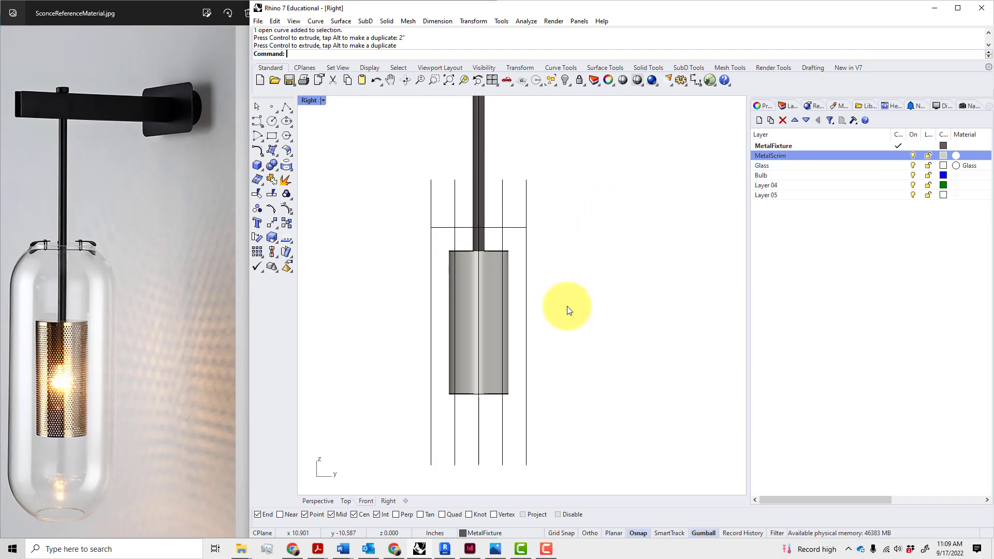
Mirror the horizontal line across the scrim cylinder's mid-height to copy it below
{"action": "right_click_drag", "start_coordinate": [560, 344], "coordinate": [555, 302]}
{"action": "type", "text": "Mirror"}
{"action": "key", "text": "Return"}
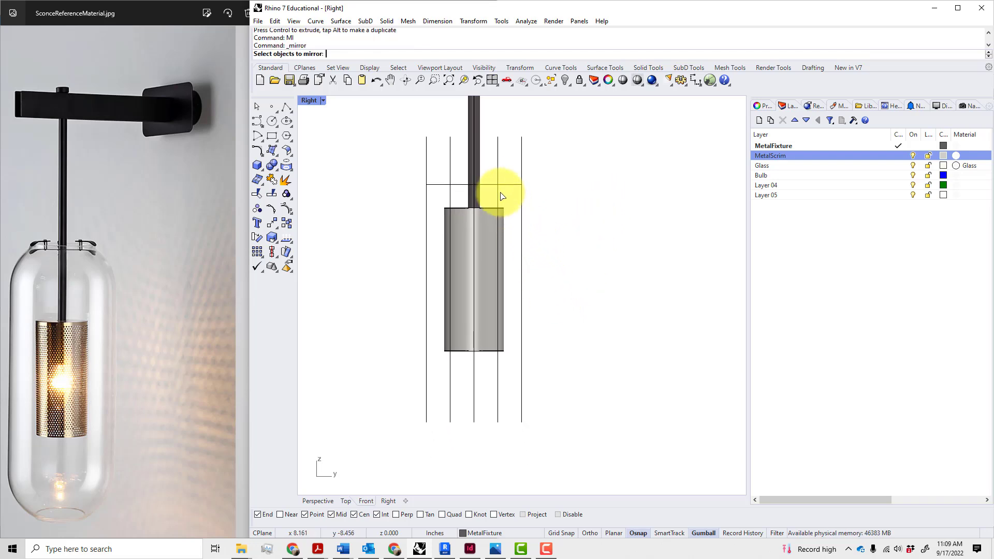
{"action": "left_click", "coordinate": [498, 184]}
{"action": "key", "text": "Return"}
{"action": "left_click", "coordinate": [523, 279]}
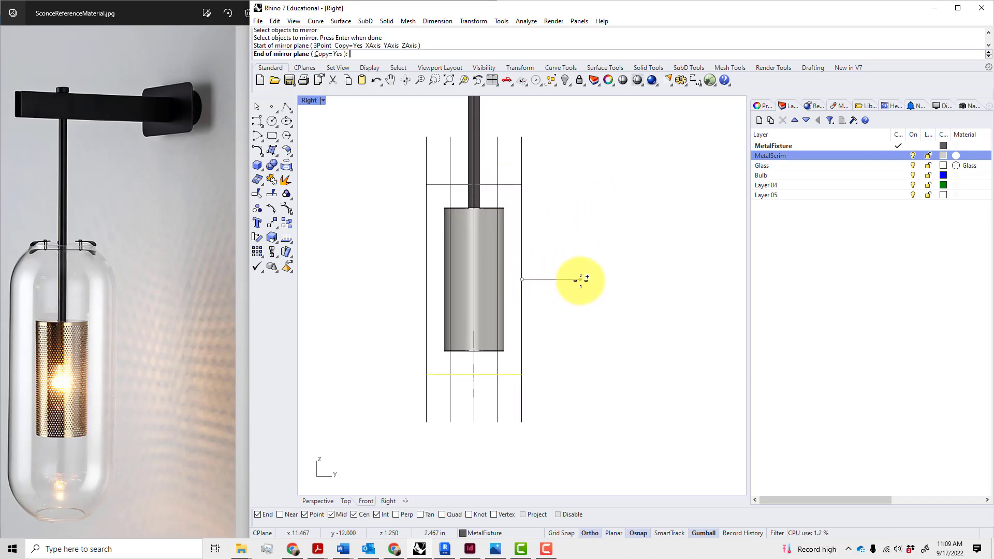
{"action": "left_click", "coordinate": [582, 284]}
{"action": "right_click_drag", "start_coordinate": [572, 368], "coordinate": [556, 365]}
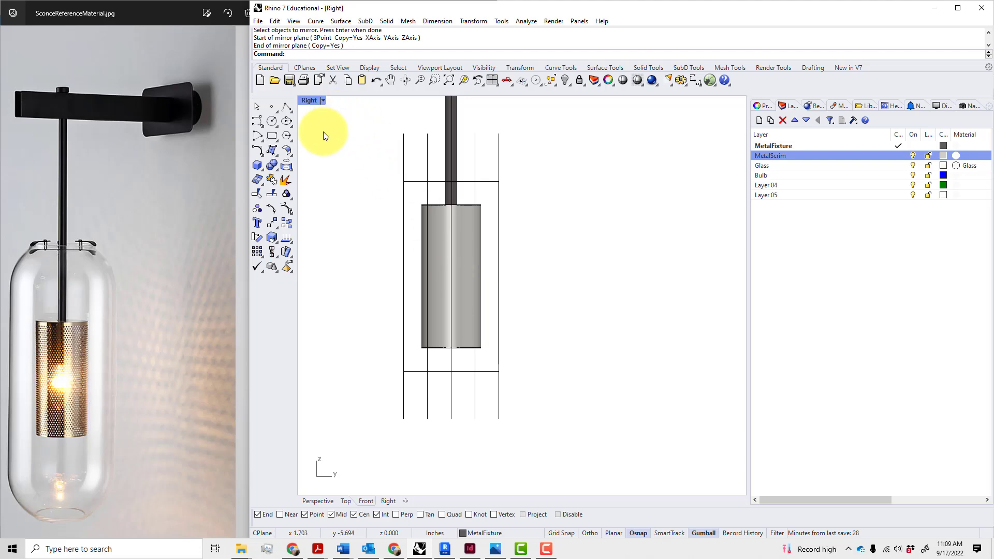
{"action": "left_click", "coordinate": [263, 126]}
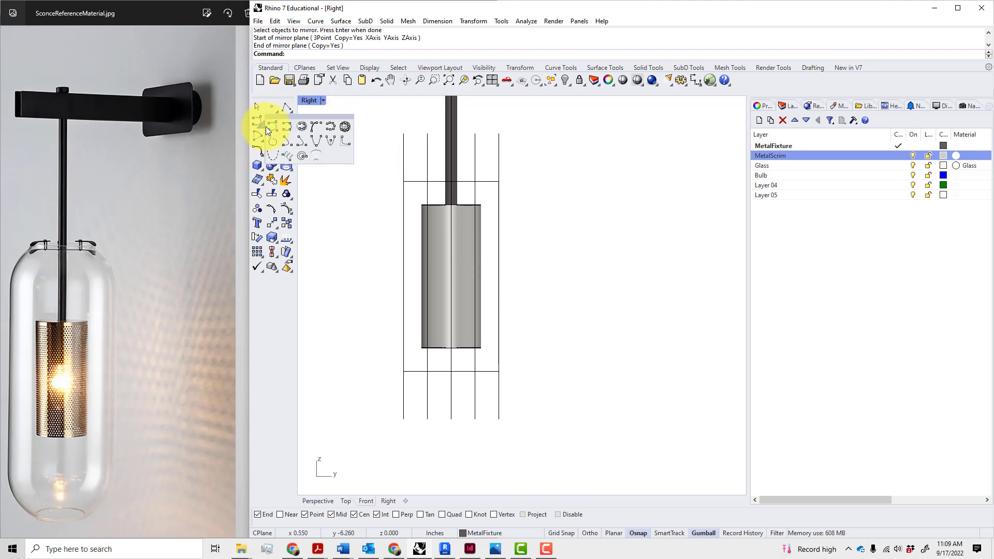
{"action": "left_click", "coordinate": [284, 130]}
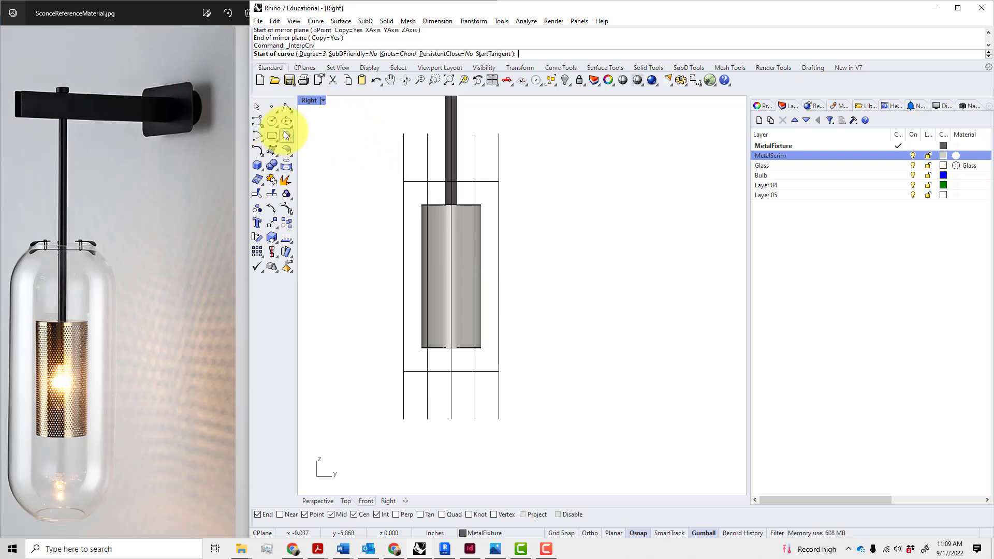
{"action": "left_click", "coordinate": [425, 419]}
{"action": "left_click", "coordinate": [404, 371]}
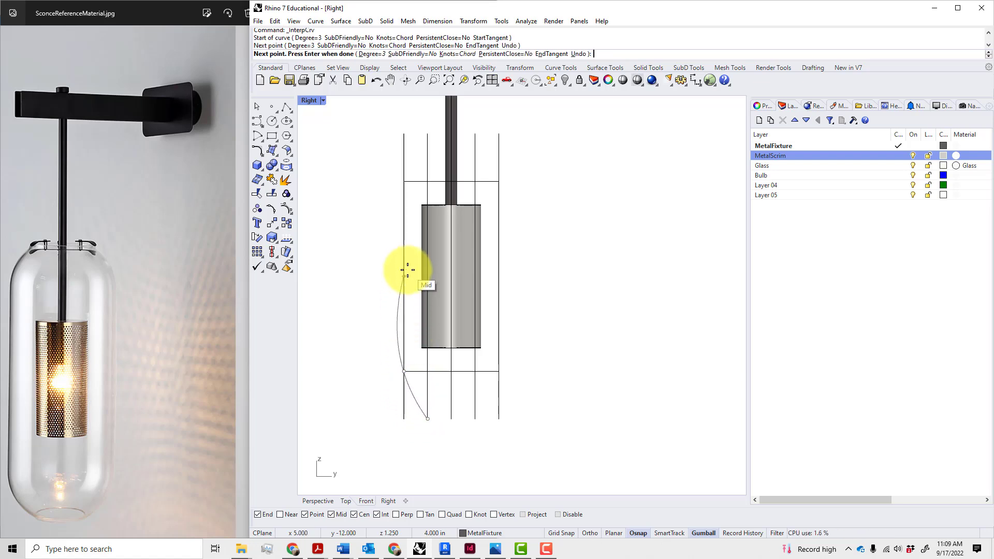
{"action": "left_click", "coordinate": [406, 270]}
{"action": "left_click", "coordinate": [409, 184]}
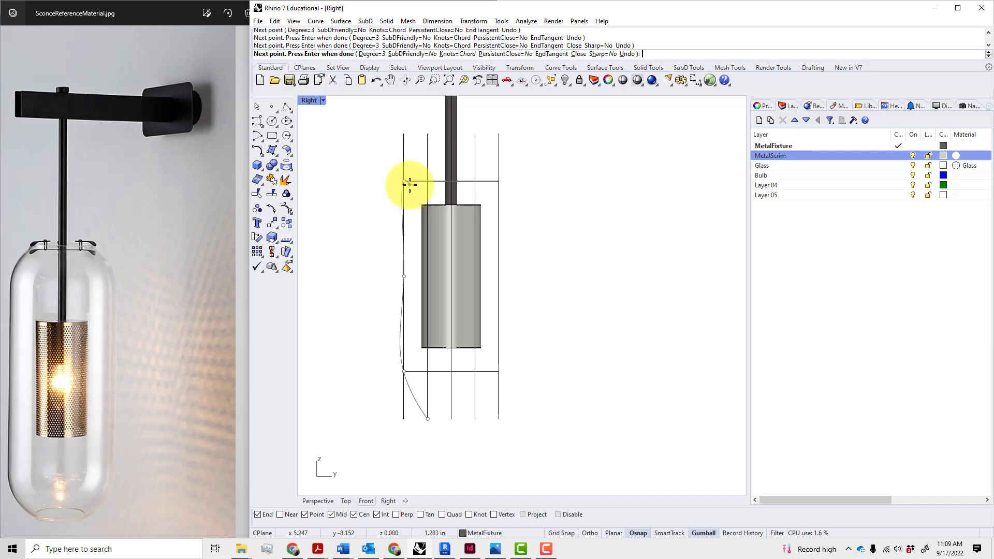
{"action": "left_click", "coordinate": [430, 136]}
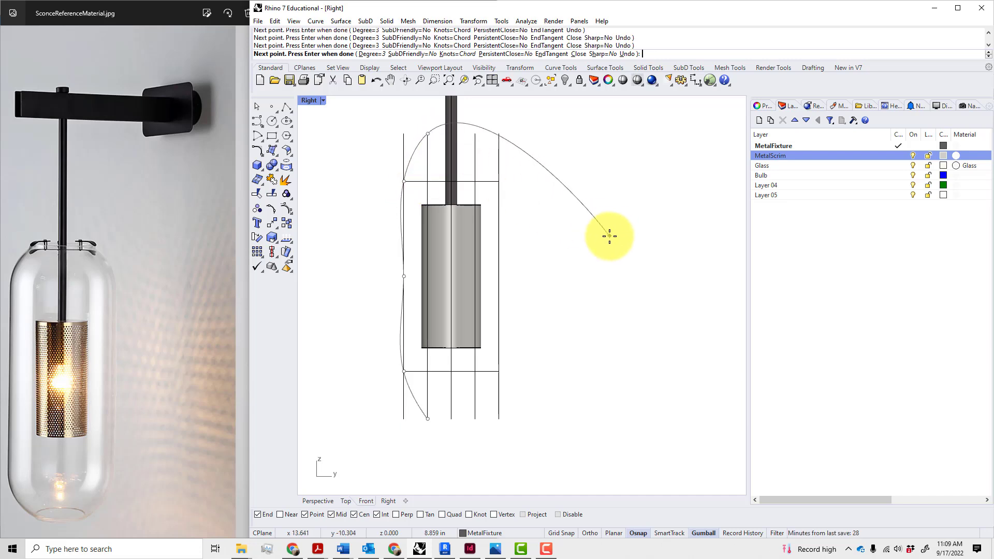
{"action": "key", "text": "Return"}
{"action": "right_click_drag", "start_coordinate": [574, 372], "coordinate": [549, 359]}
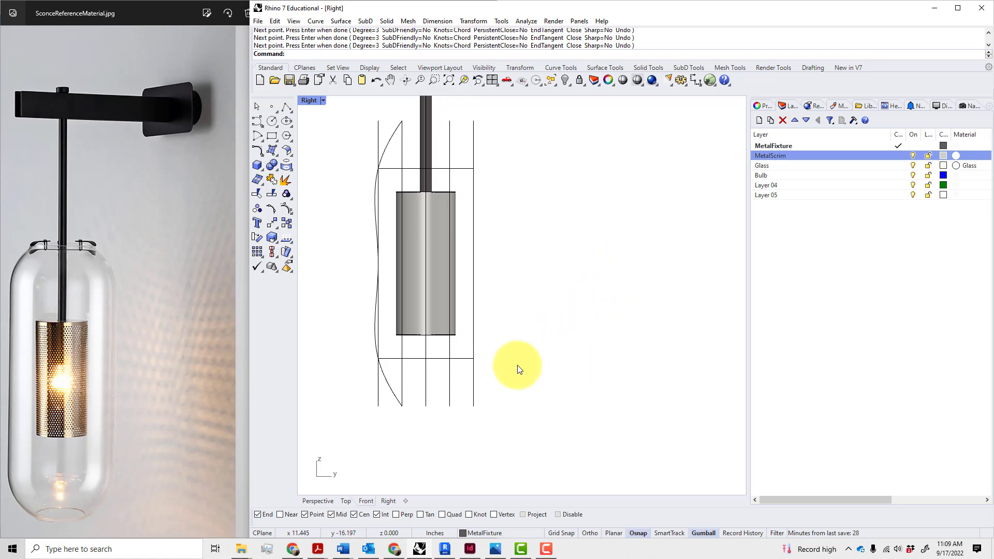
{"action": "left_click", "coordinate": [389, 393]}
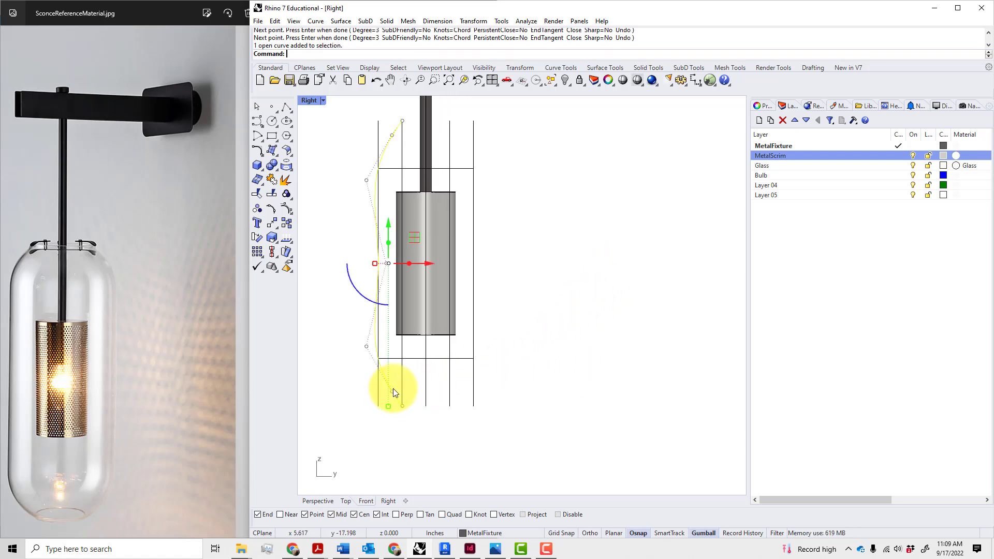
{"action": "left_click", "coordinate": [367, 346]}
{"action": "mouse_move", "coordinate": [388, 345]}
{"action": "left_mouse_down"}
{"action": "mouse_move", "coordinate": [397, 349]}
{"action": "mouse_move", "coordinate": [373, 340]}
{"action": "mouse_move", "coordinate": [374, 348]}
{"action": "left_mouse_up"}
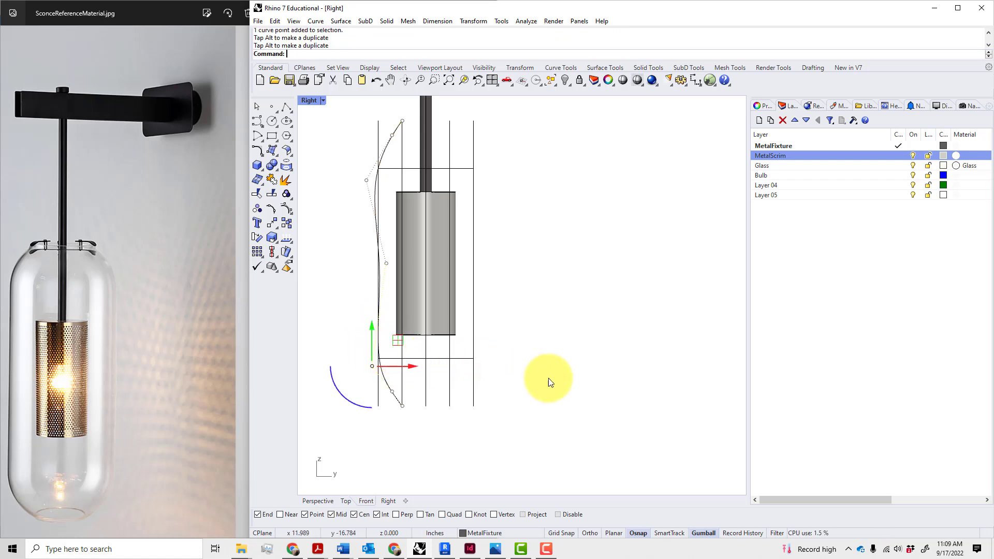
{"action": "left_click", "coordinate": [367, 181]}
{"action": "left_click_drag", "start_coordinate": [375, 184], "coordinate": [372, 155]}
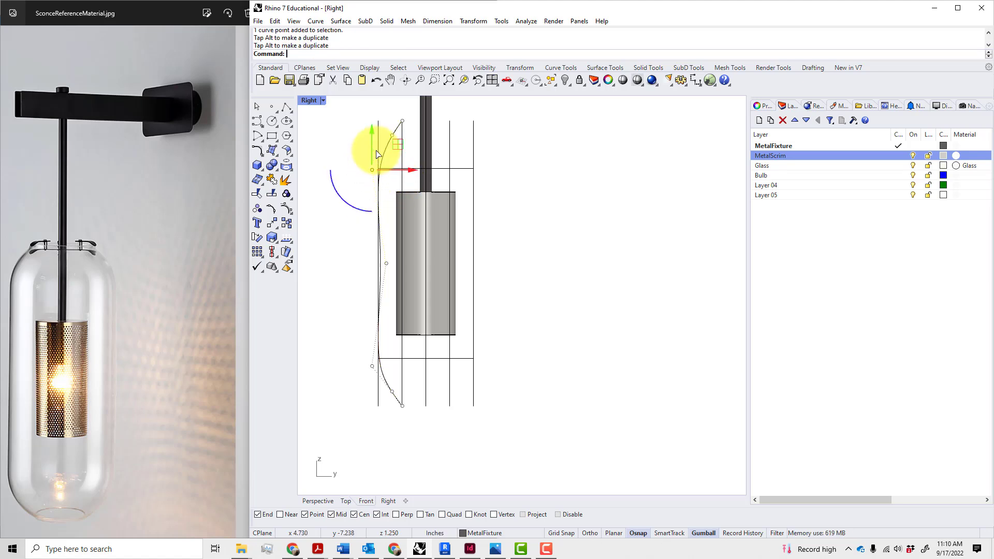
{"action": "left_click", "coordinate": [386, 261]}
{"action": "left_click_drag", "start_coordinate": [401, 265], "coordinate": [400, 266]}
{"action": "left_click", "coordinate": [540, 283]}
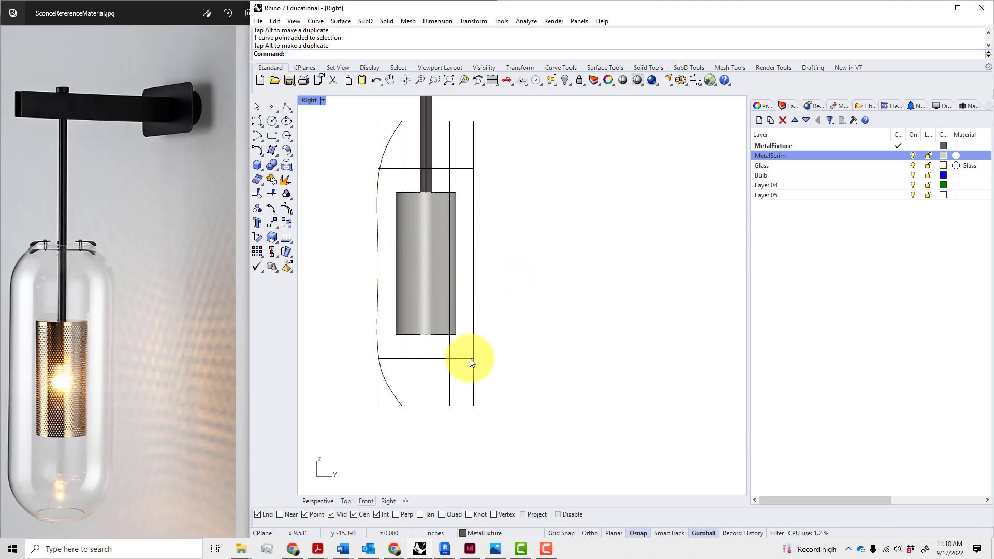
{"action": "left_click", "coordinate": [393, 401]}
{"action": "key", "text": "Delete"}
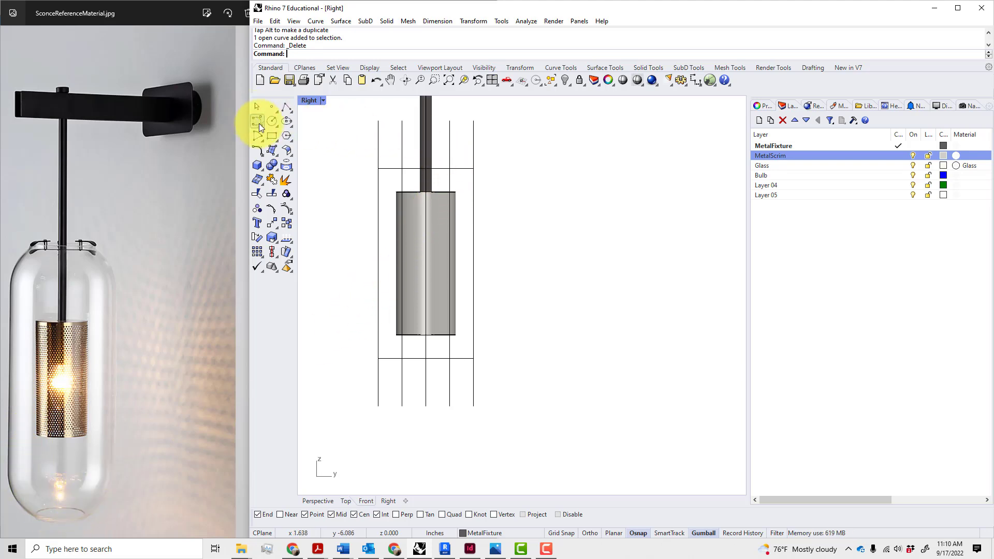
Abandon a stray rectangle and select the outer guide rectangle
{"action": "left_click", "coordinate": [269, 134]}
{"action": "left_click", "coordinate": [378, 121]}
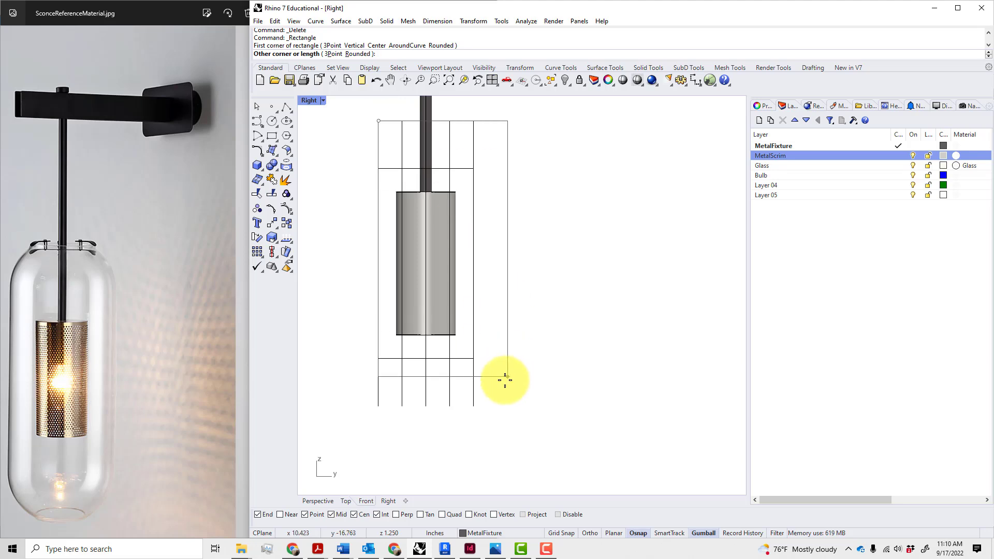
{"action": "key", "text": "Escape"}
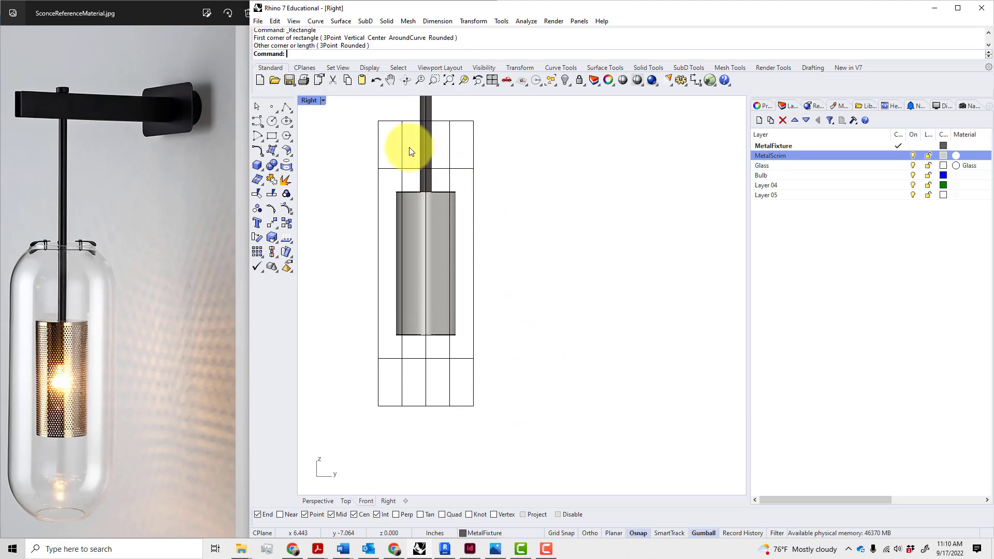
{"action": "left_click", "coordinate": [389, 123]}
Fillet the rectangle's top and left edges with radius 1 to round the top-left corner
{"action": "type", "text": "fillet"}
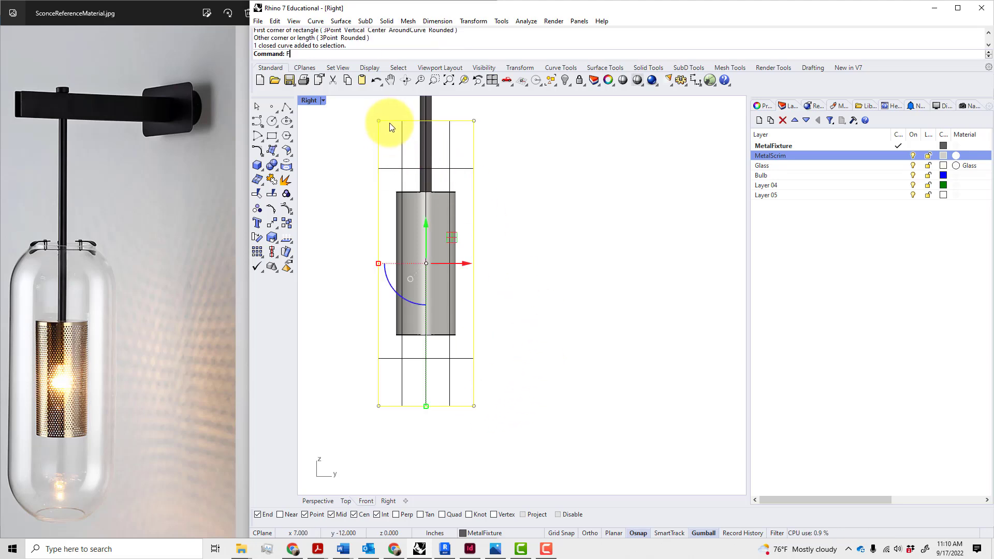
{"action": "key", "text": "Return"}
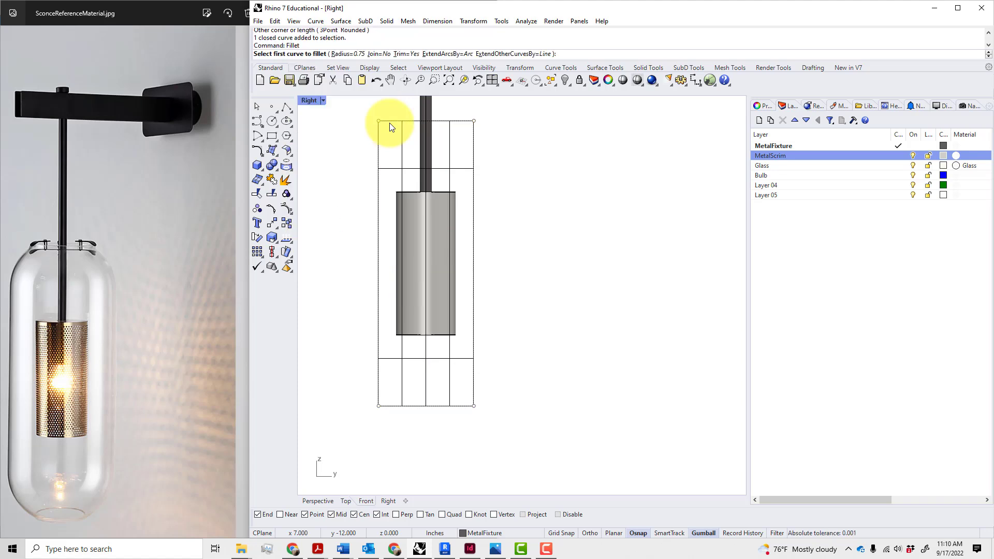
{"action": "type", "text": "1"}
{"action": "key", "text": "Return"}
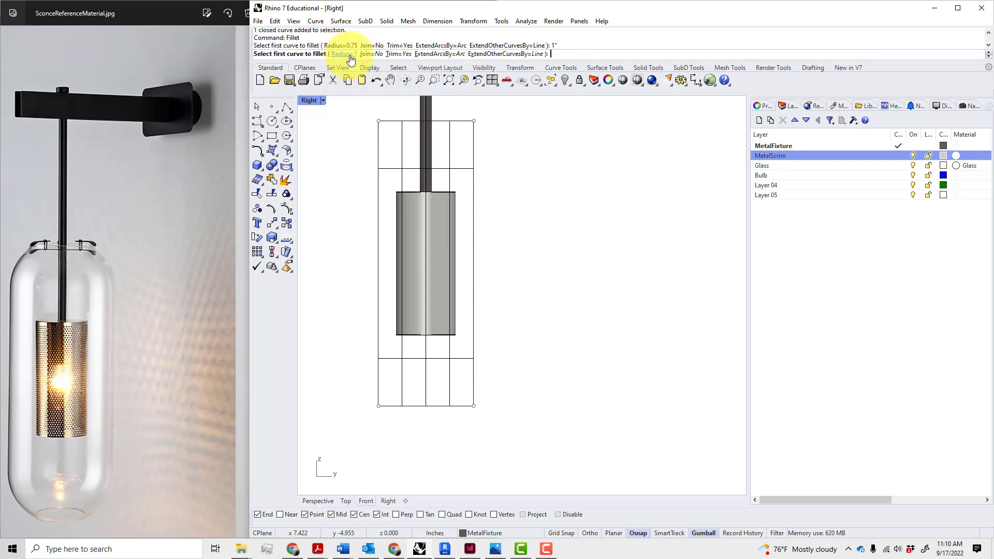
{"action": "left_click", "coordinate": [412, 121]}
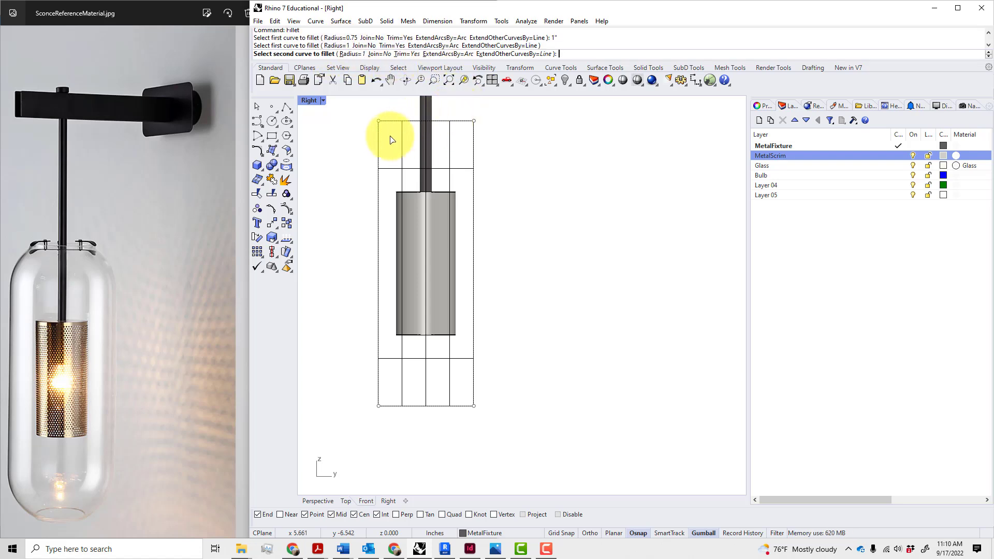
{"action": "left_click", "coordinate": [397, 167]}
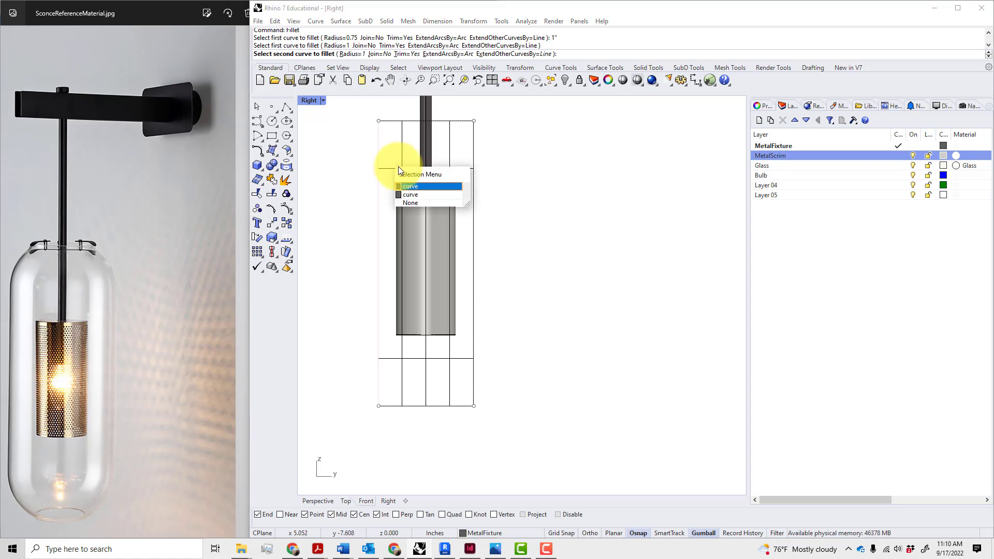
{"action": "left_click", "coordinate": [408, 194]}
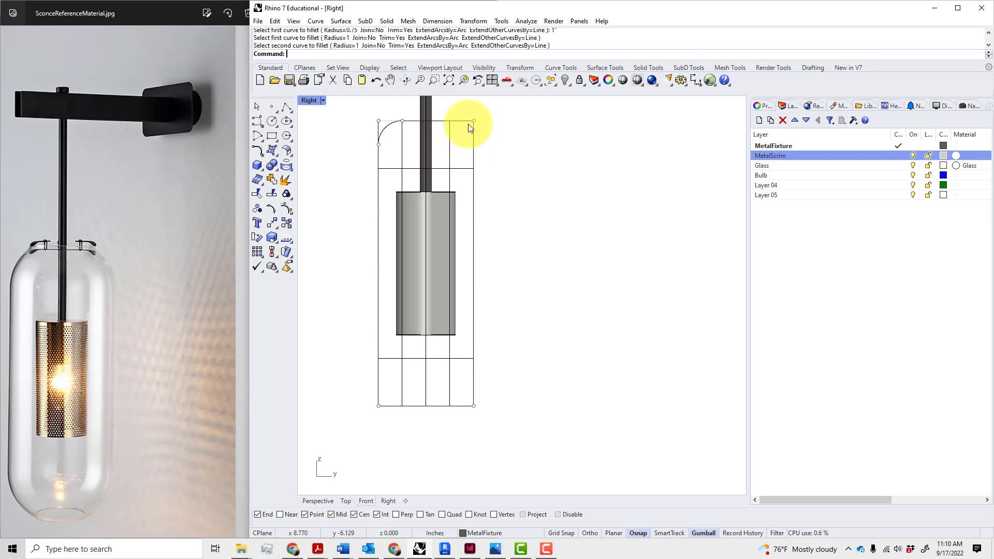
Select the outer rectangle curve and its right-side curve from the overlapping-curve menu
{"action": "left_click", "coordinate": [443, 121]}
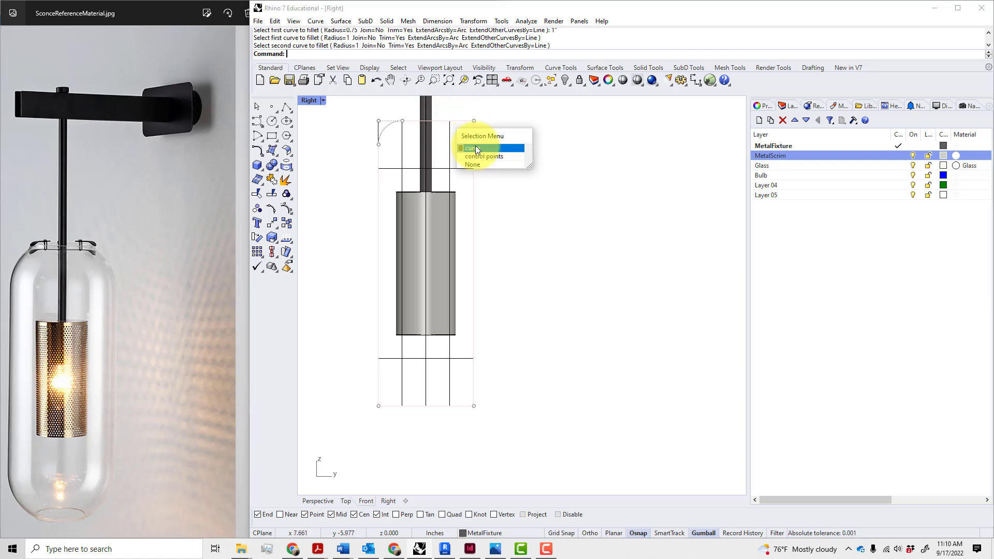
{"action": "left_click", "coordinate": [471, 148]}
{"action": "left_click", "coordinate": [473, 184]}
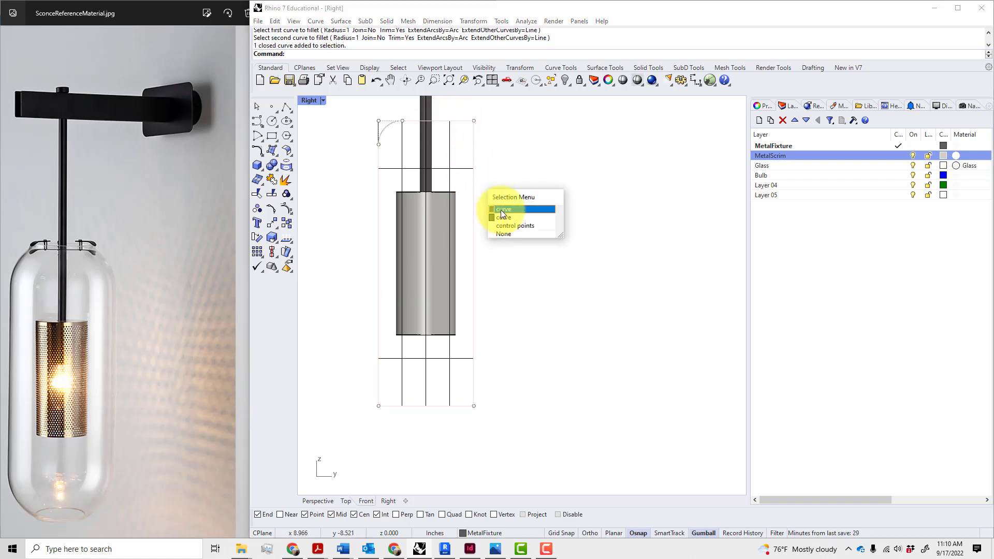
{"action": "left_click", "coordinate": [500, 211]}
Clear the selection and compare the model with the sconce reference photo
{"action": "key", "text": "F1"}
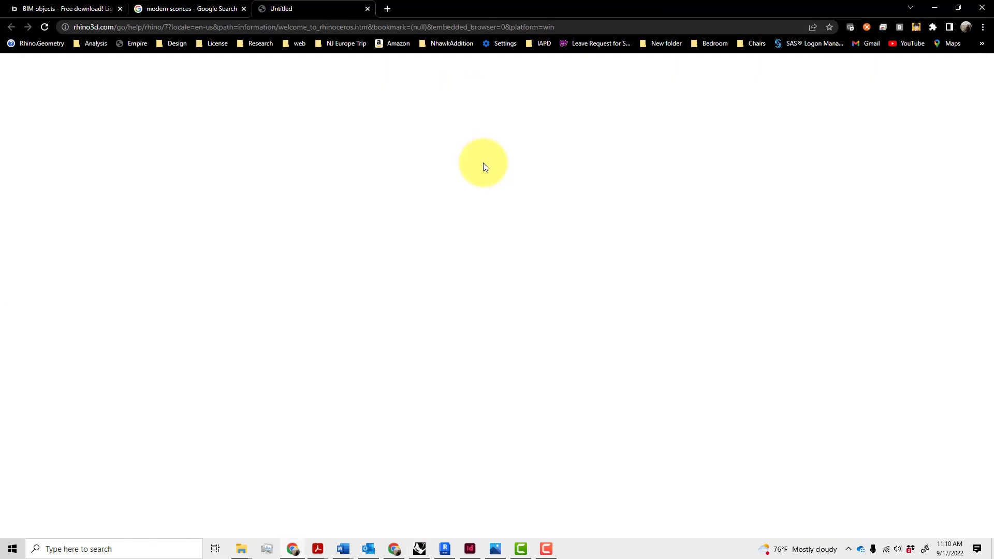
{"action": "left_click", "coordinate": [419, 547]}
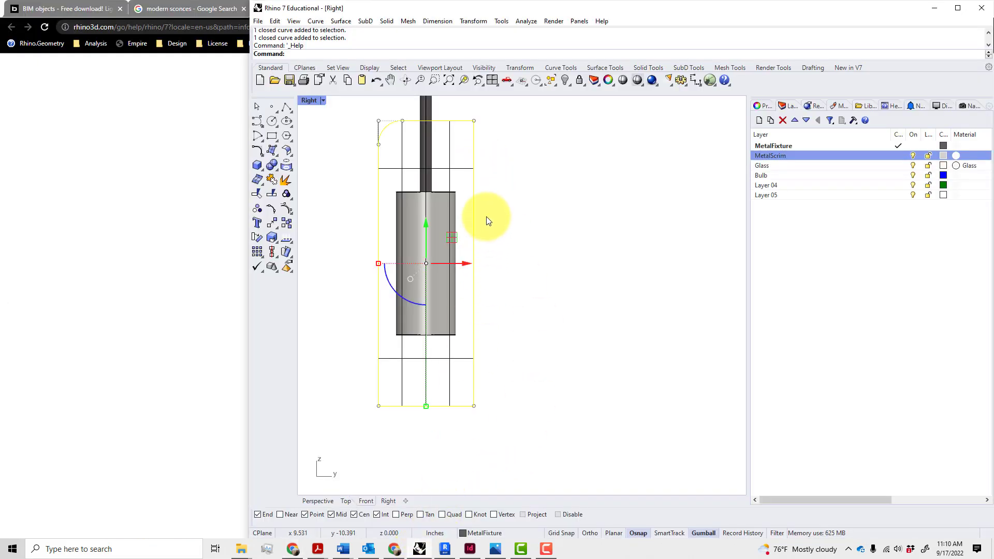
{"action": "left_click", "coordinate": [523, 197]}
{"action": "left_click", "coordinate": [493, 547]}
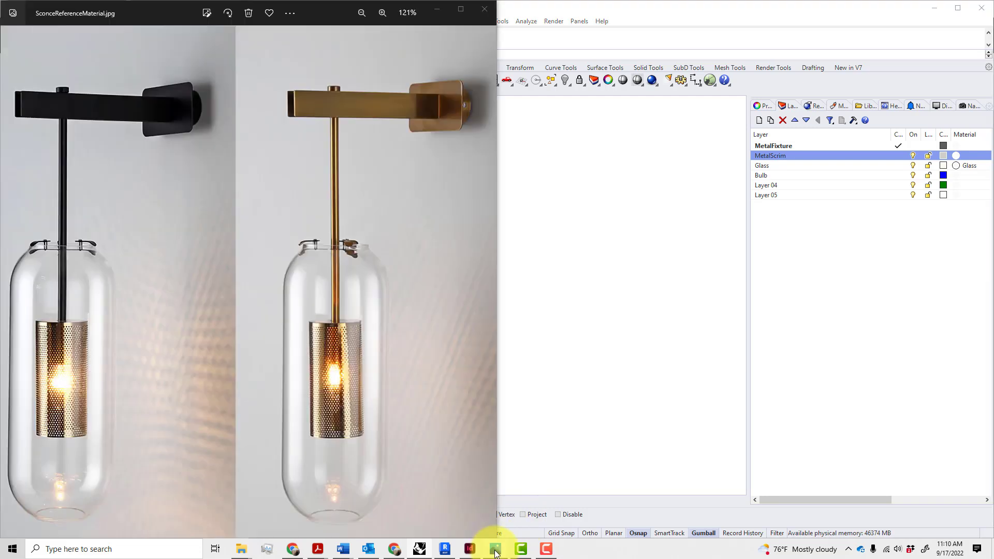
{"action": "left_click", "coordinate": [548, 414]}
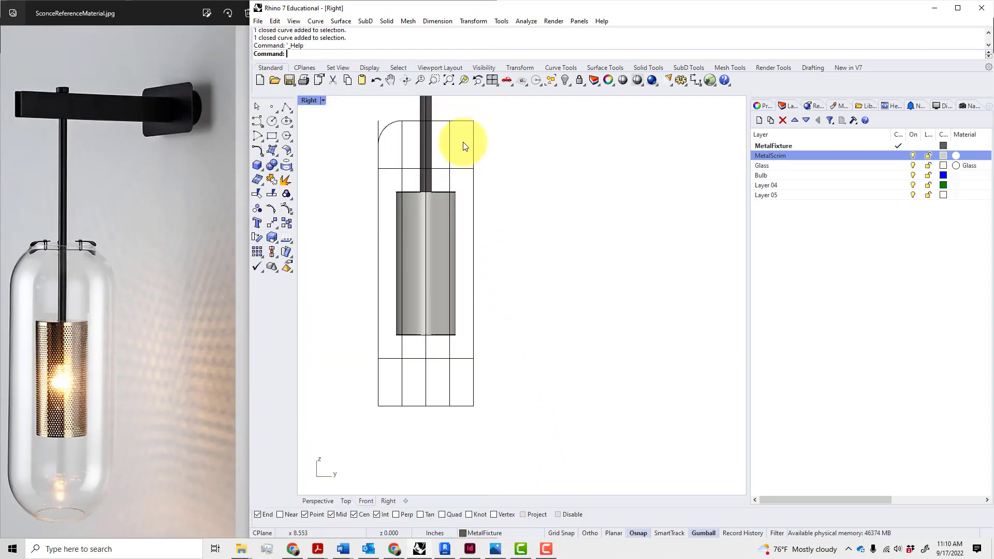
Delete the right and inner vertical guide lines, undoing one accidental deletion
{"action": "left_click_drag", "start_coordinate": [468, 105], "coordinate": [524, 436]}
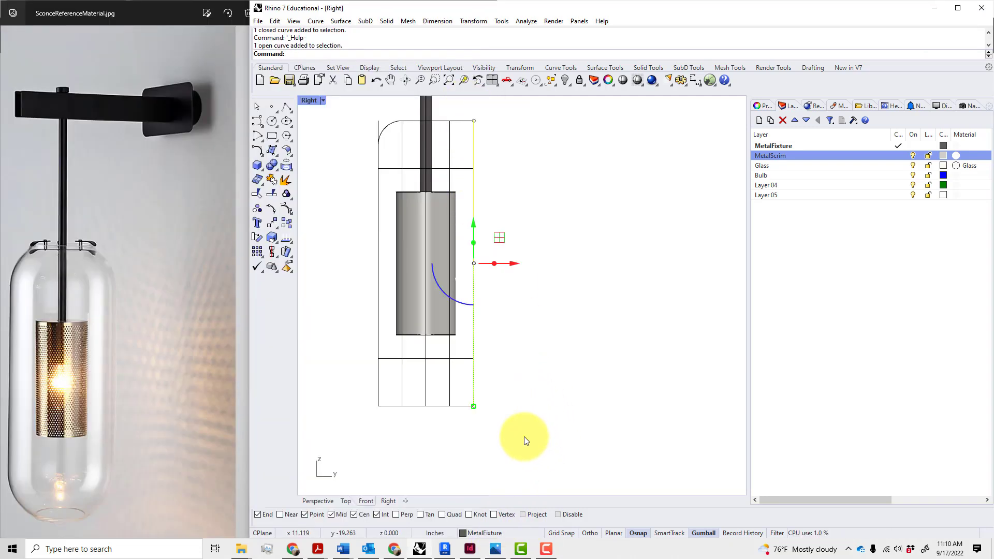
{"action": "key", "text": "Delete"}
{"action": "left_click_drag", "start_coordinate": [360, 433], "coordinate": [403, 133]}
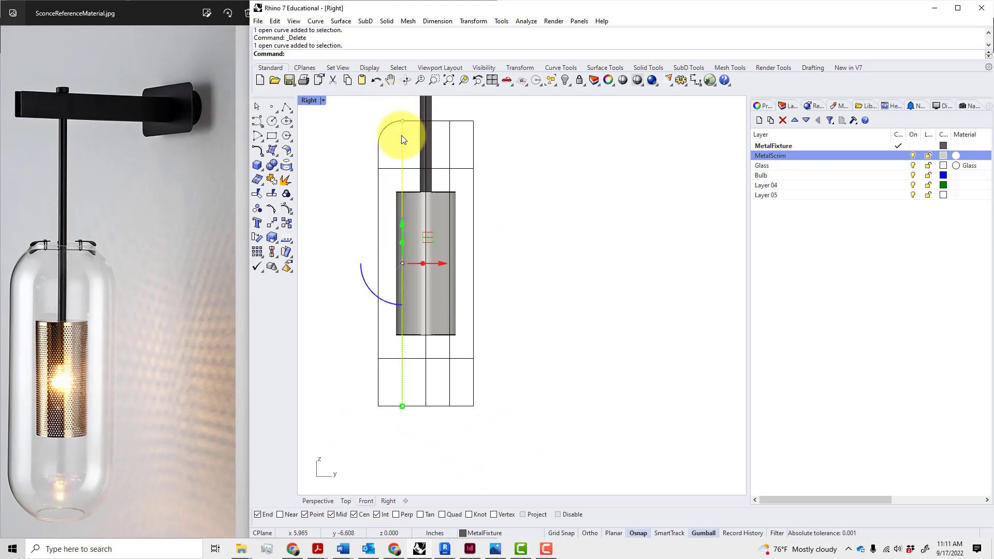
{"action": "key", "text": "Escape"}
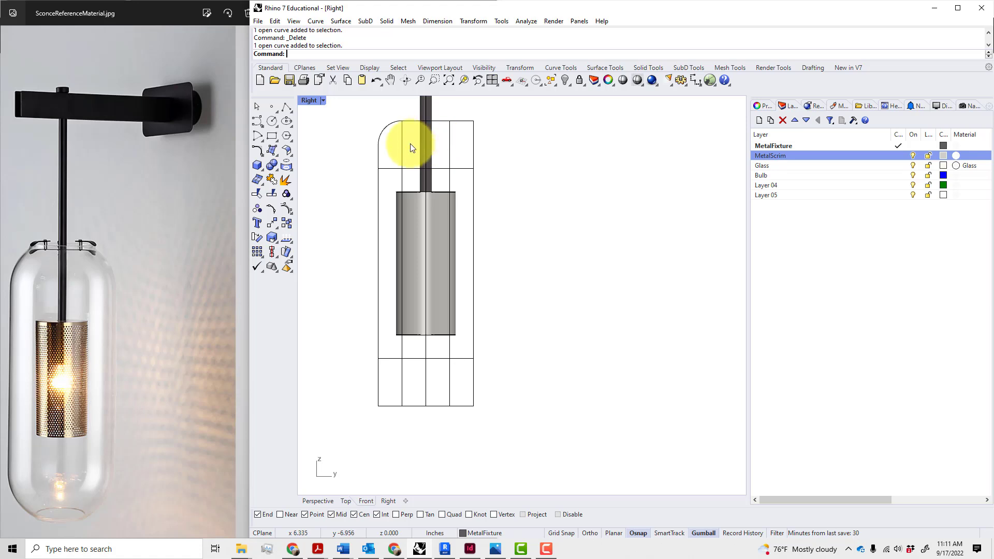
{"action": "left_click", "coordinate": [401, 156]}
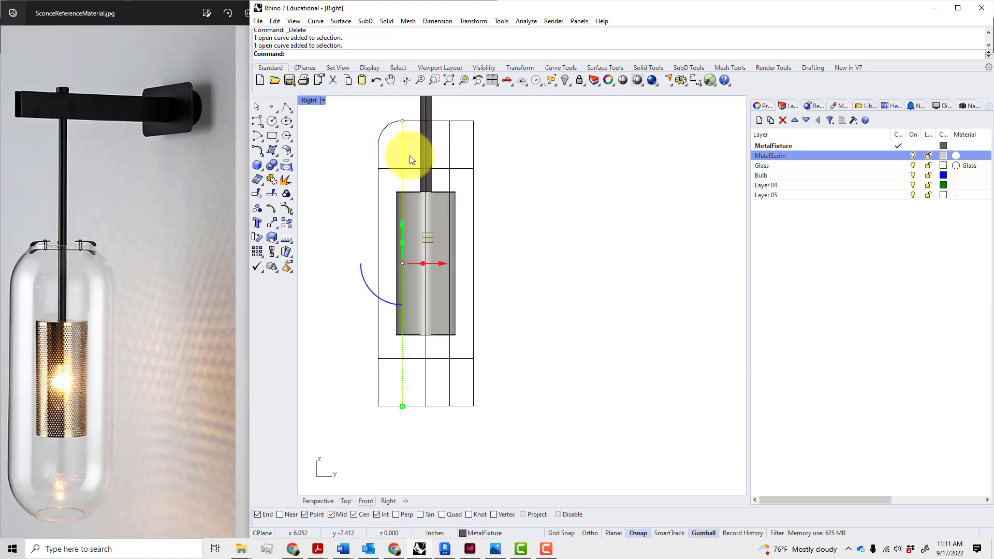
{"action": "key", "text": "Delete"}
{"action": "left_click", "coordinate": [450, 159]}
{"action": "key", "text": "Delete"}
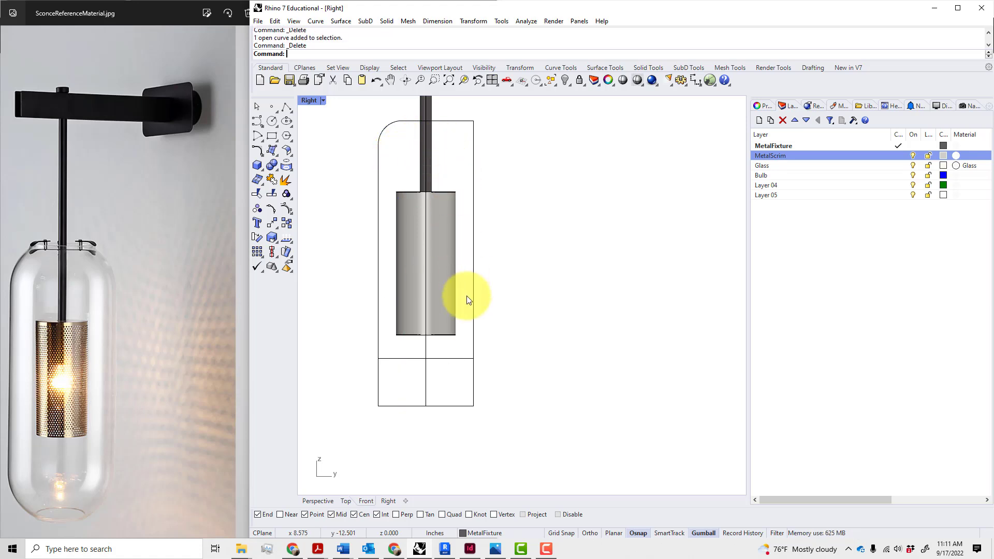
{"action": "key", "text": "ctrl+z"}
{"action": "key", "text": "Escape"}
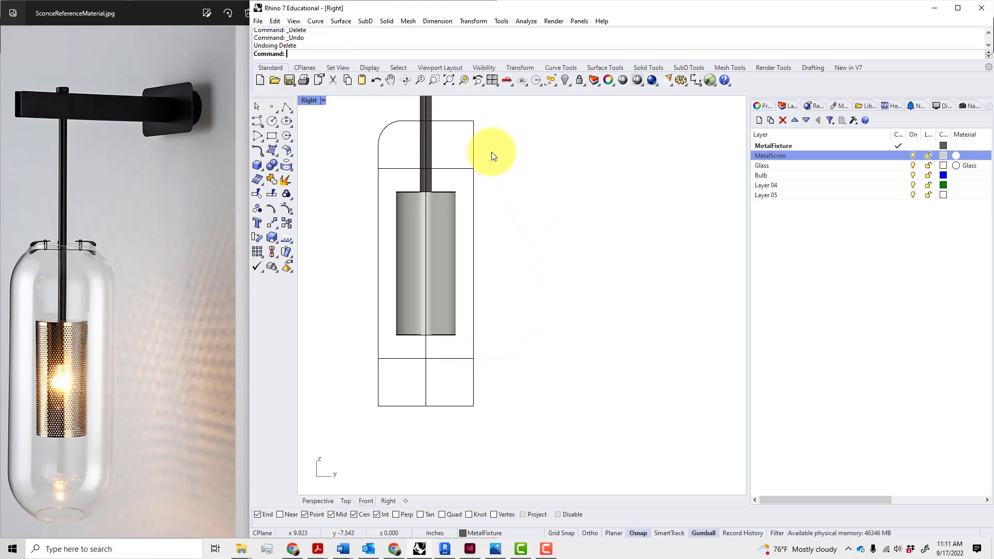
Fillet the top-right, bottom-right and bottom-left corners of the outline
{"action": "type", "text": "F"}
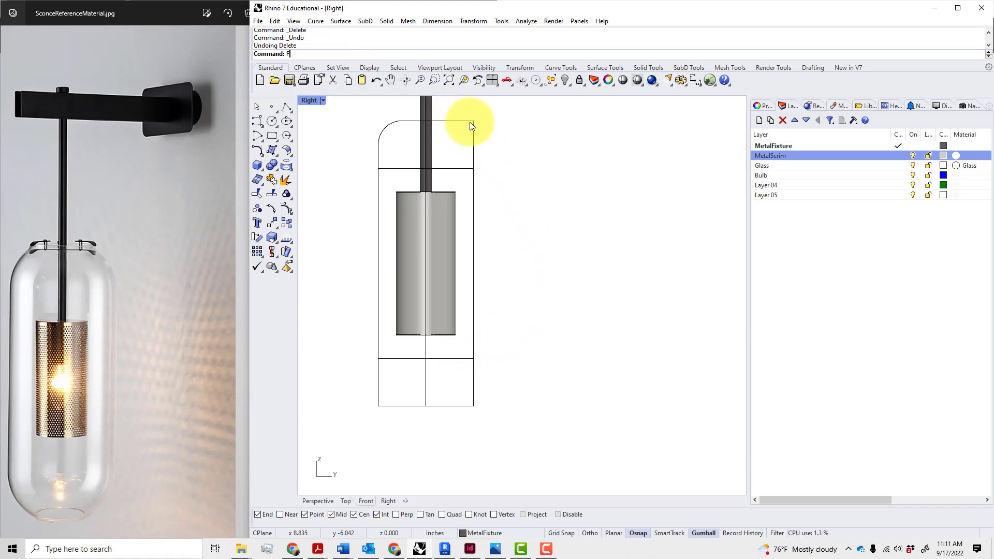
{"action": "type", "text": "il"}
{"action": "key", "text": "Return"}
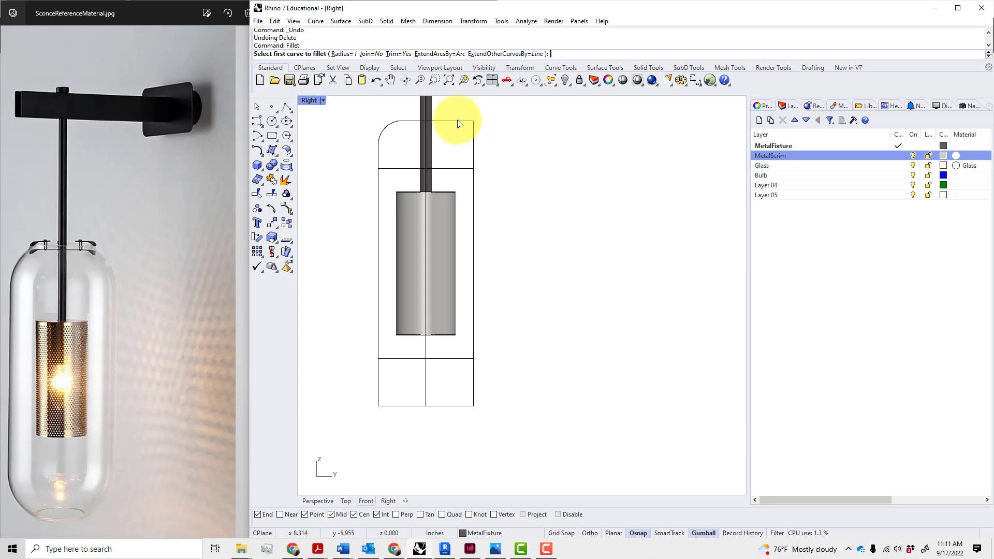
{"action": "left_click", "coordinate": [459, 121]}
{"action": "left_click", "coordinate": [471, 149]}
{"action": "key", "text": "Return"}
{"action": "left_click", "coordinate": [473, 340]}
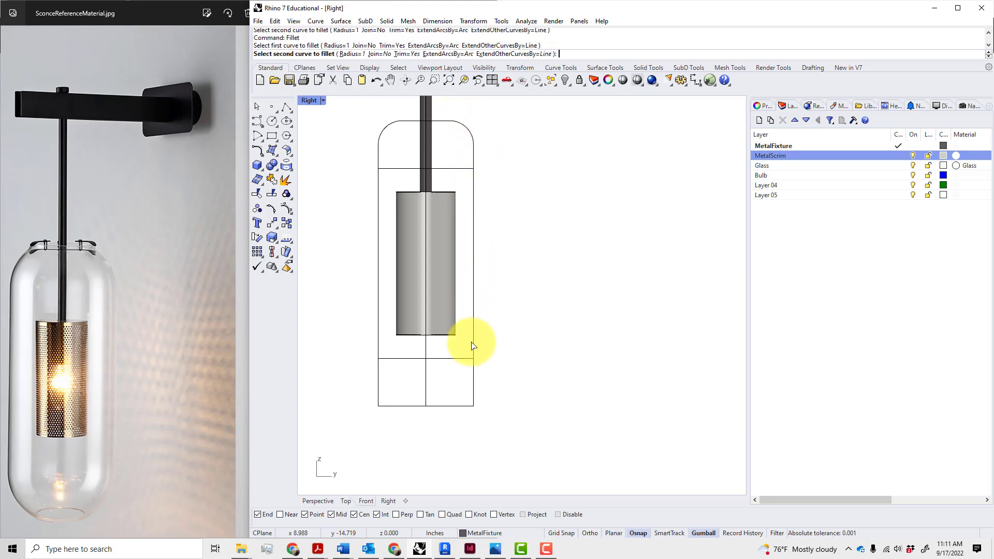
{"action": "left_click", "coordinate": [454, 411]}
{"action": "key", "text": "Return"}
{"action": "left_click", "coordinate": [401, 406]}
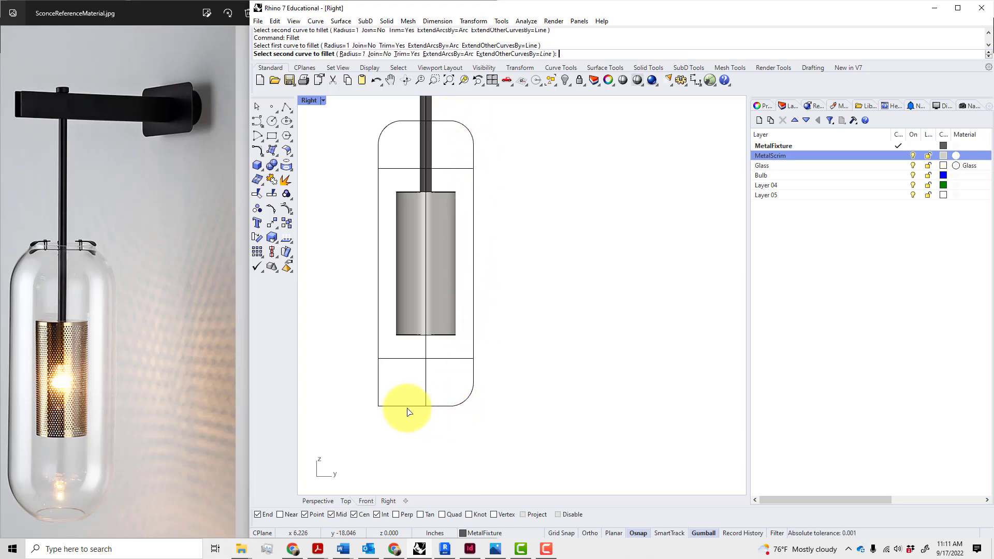
{"action": "left_click", "coordinate": [379, 383]}
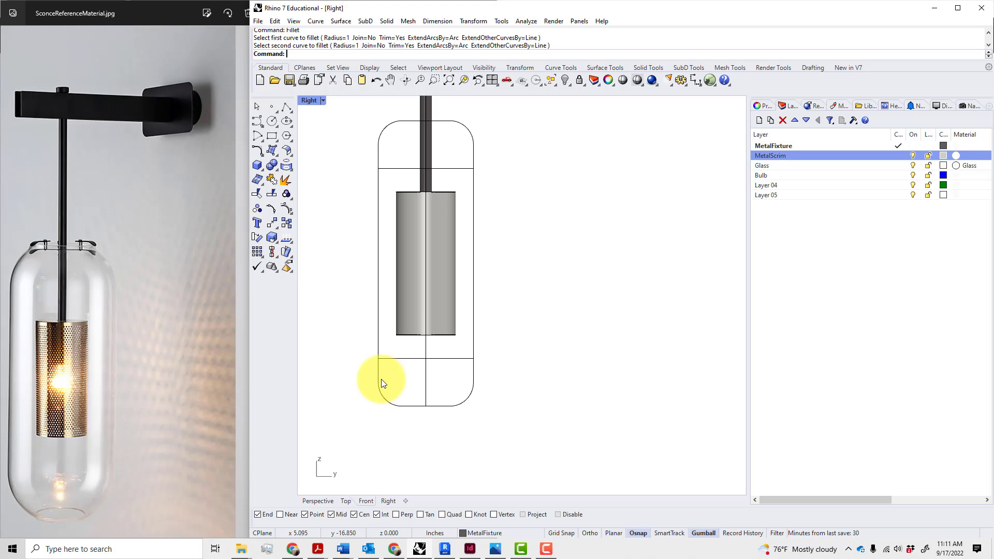
Select the rounded outline and window-select its two lower side control points
{"action": "left_click", "coordinate": [390, 406]}
{"action": "key", "text": "Escape"}
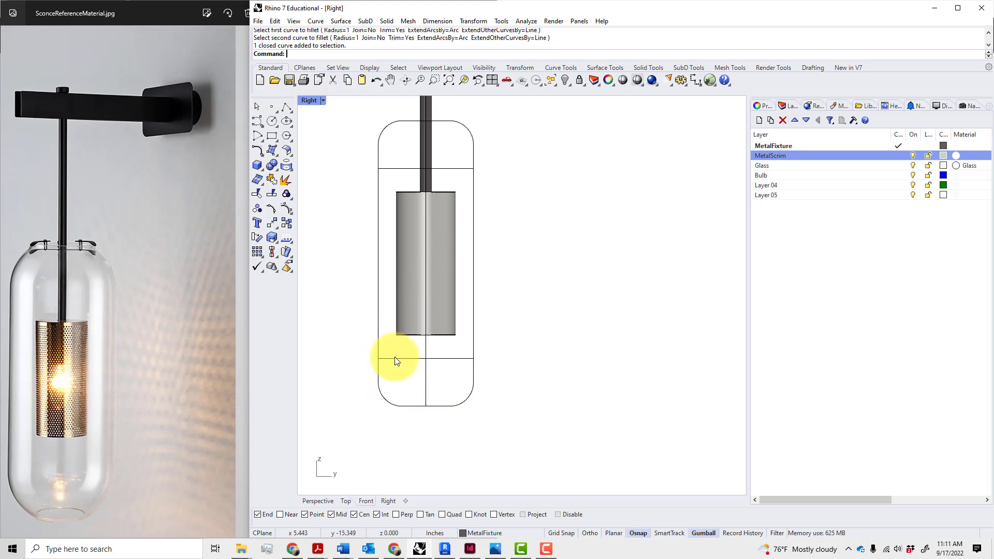
{"action": "left_click", "coordinate": [386, 400]}
{"action": "left_click_drag", "start_coordinate": [353, 395], "coordinate": [506, 365]}
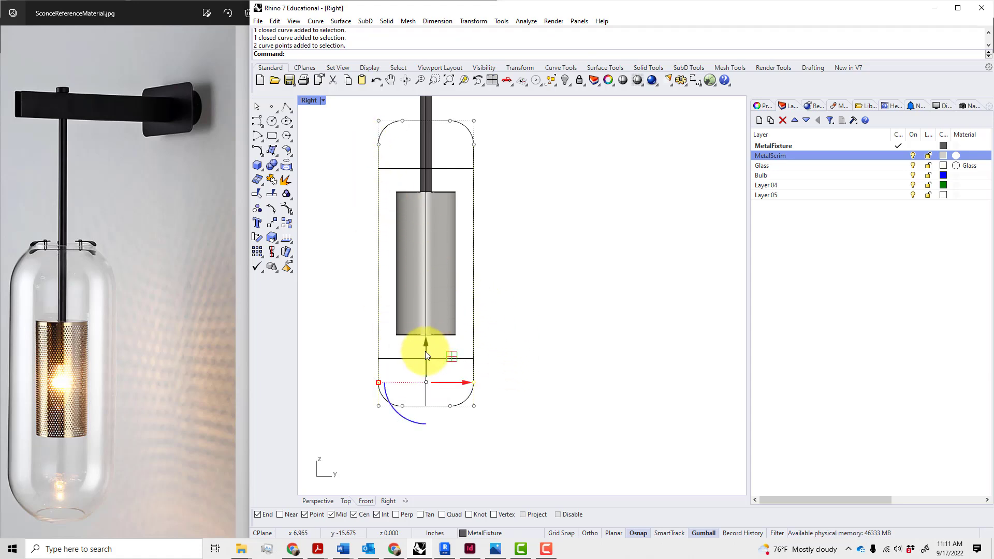
Move the outline's lower side points up 1" and its upper side points down 1"
{"action": "left_click_drag", "start_coordinate": [426, 354], "coordinate": [425, 327]}
{"action": "key", "text": "Return"}
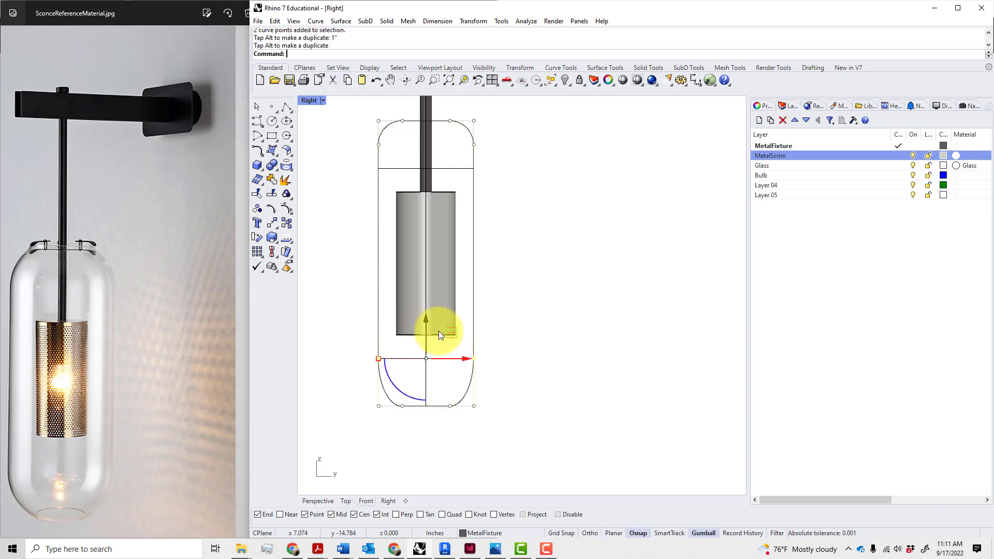
{"action": "left_click", "coordinate": [549, 347]}
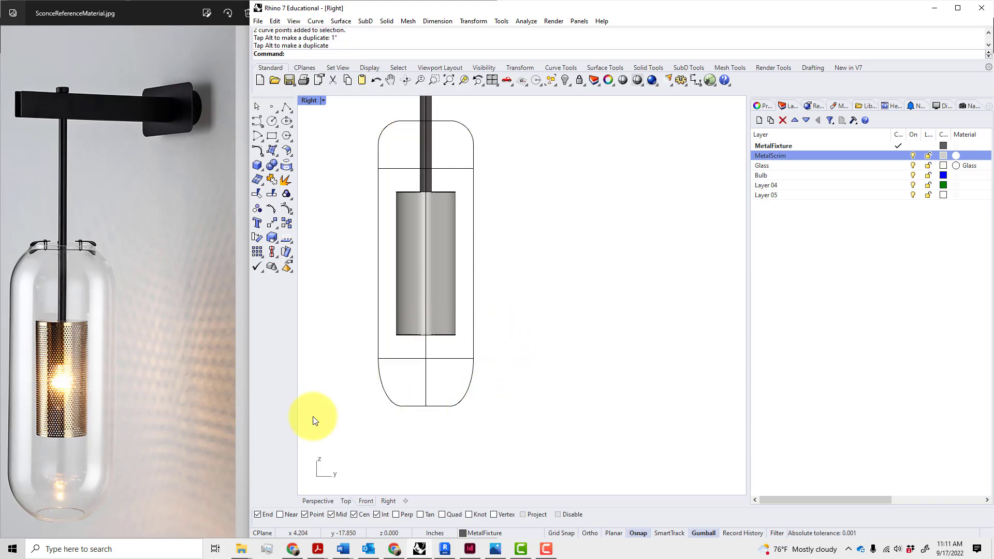
{"action": "left_click", "coordinate": [383, 133]}
{"action": "left_click_drag", "start_coordinate": [356, 127], "coordinate": [492, 163]}
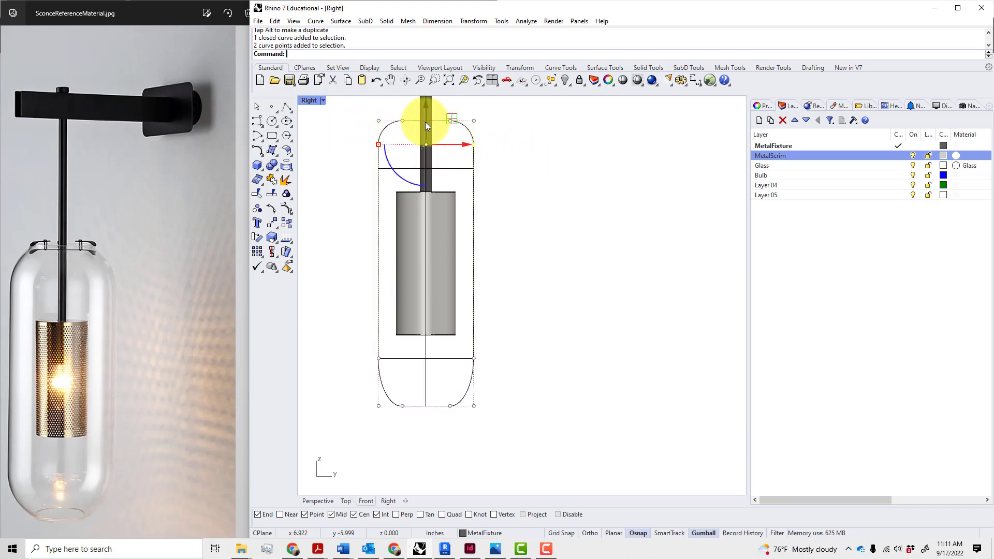
{"action": "left_click_drag", "start_coordinate": [425, 123], "coordinate": [428, 140]}
{"action": "type", "text": "1\""}
{"action": "key", "text": "Return"}
{"action": "left_click", "coordinate": [539, 155]}
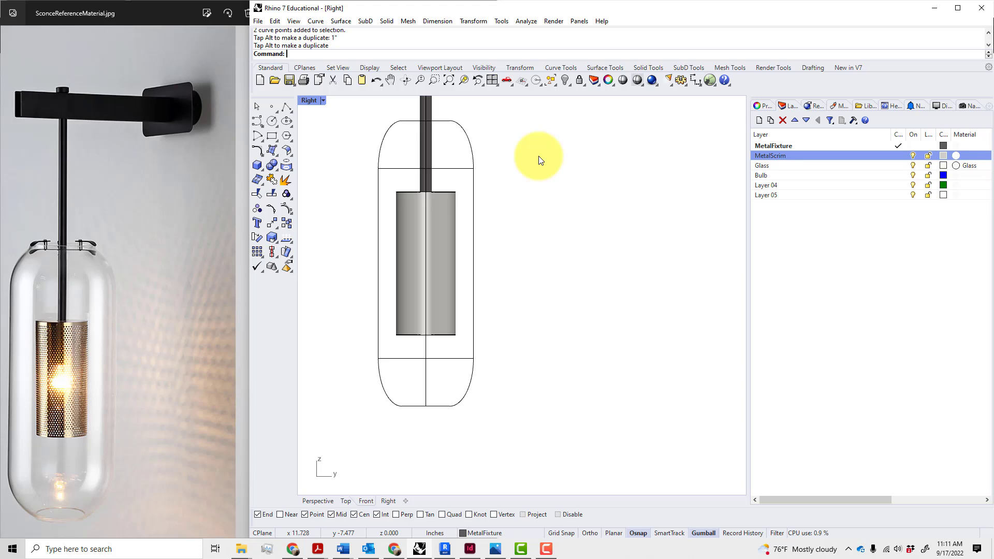
Raise the capsule's top points 0.5" and lower its bottom points 0.5"
{"action": "left_click", "coordinate": [474, 197]}
{"action": "left_click_drag", "start_coordinate": [348, 164], "coordinate": [514, 189]}
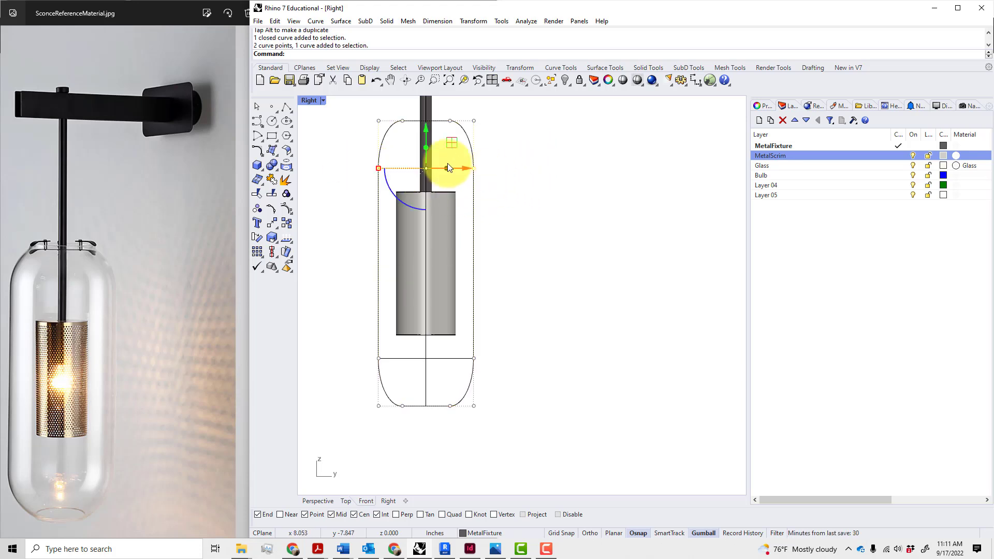
{"action": "left_click_drag", "start_coordinate": [427, 136], "coordinate": [431, 125]}
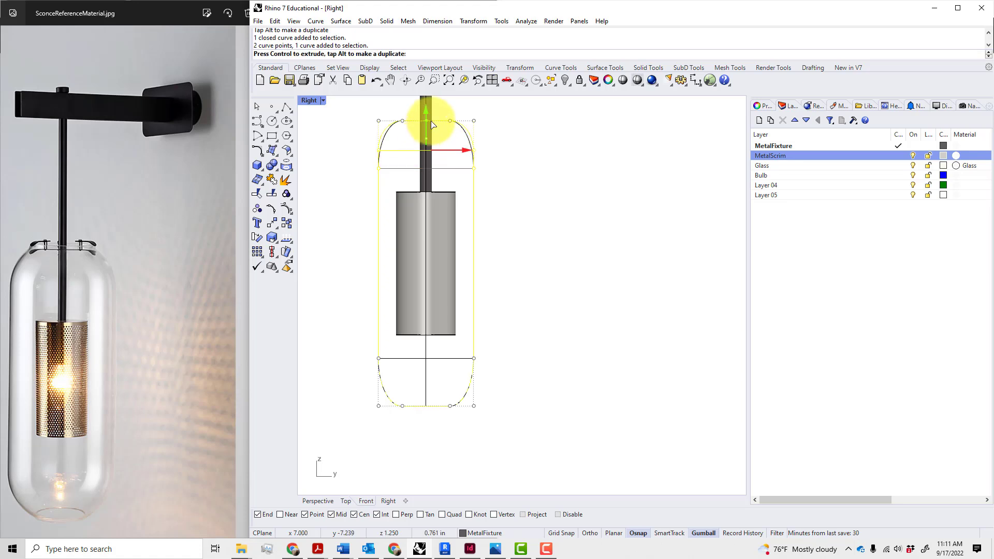
{"action": "type", "text": ".5"}
{"action": "key", "text": "Return"}
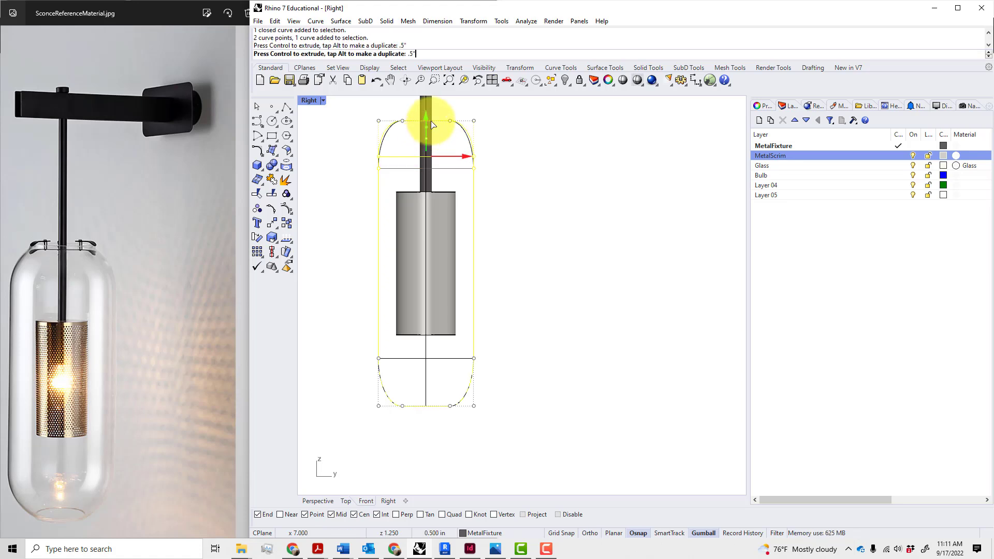
{"action": "left_click_drag", "start_coordinate": [357, 343], "coordinate": [473, 369]}
{"action": "left_click", "coordinate": [426, 342]}
{"action": "left_click_drag", "start_coordinate": [426, 342], "coordinate": [427, 344]}
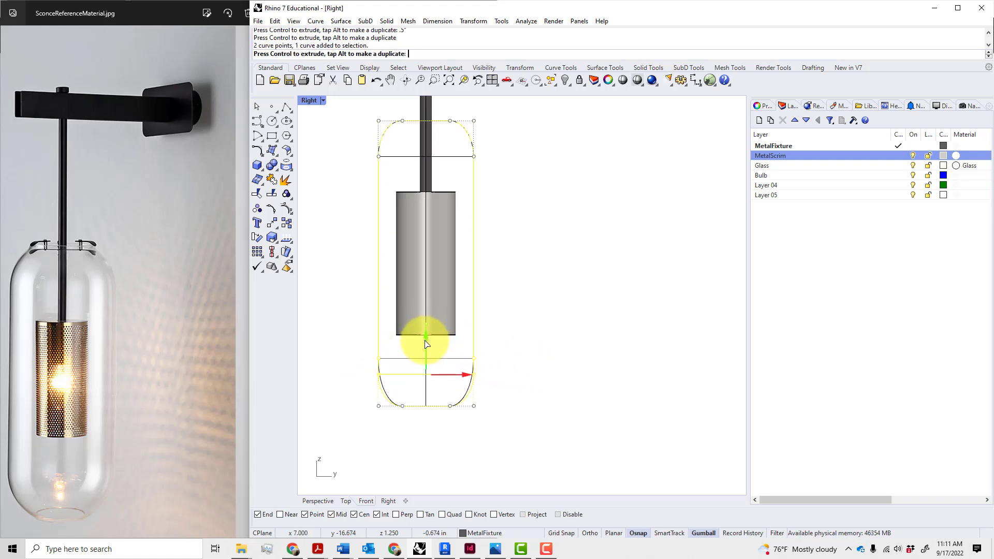
{"action": "type", "text": ".5"}
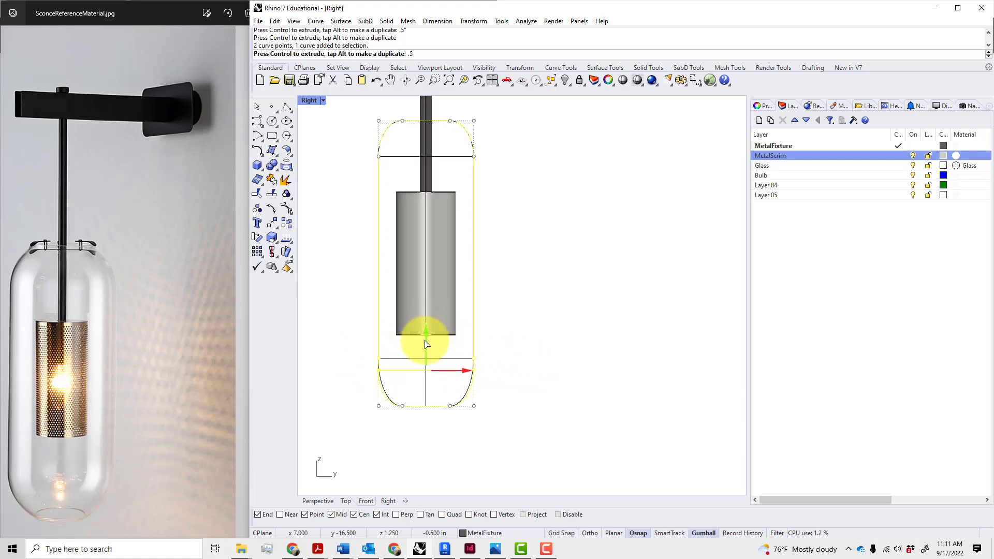
{"action": "key", "text": "Return"}
{"action": "key", "text": "Escape"}
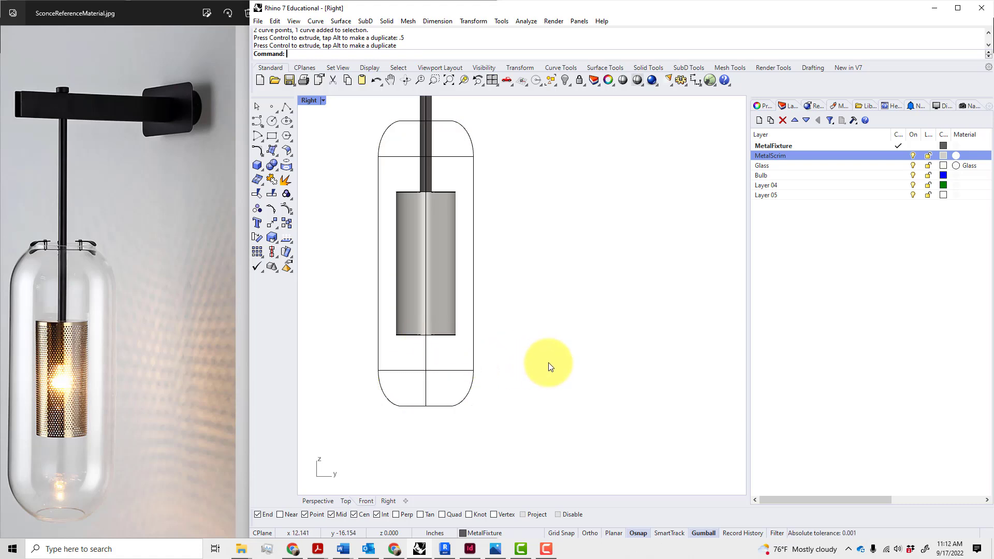
Delete the lower horizontal divider line
{"action": "right_click_drag", "start_coordinate": [426, 443], "coordinate": [429, 433]}
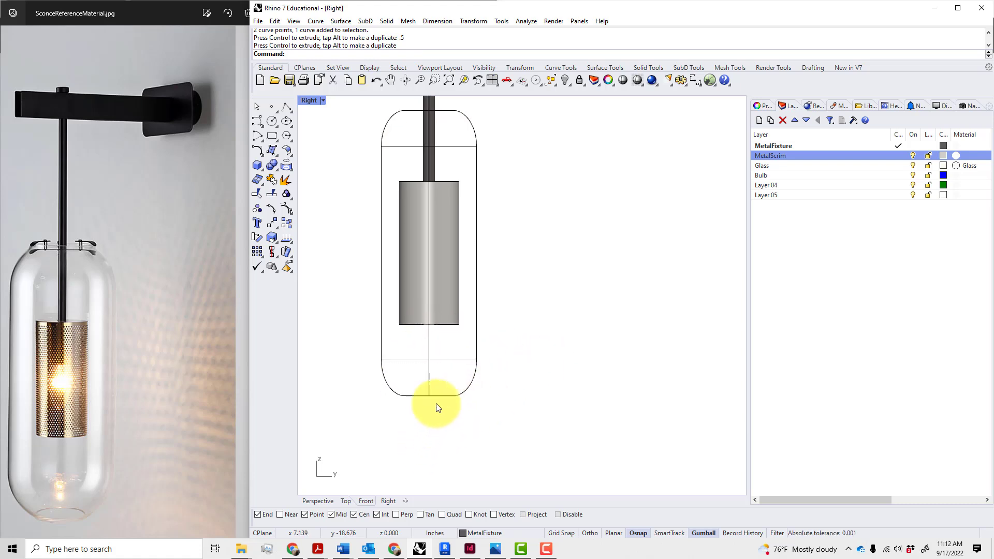
{"action": "left_click", "coordinate": [450, 360]}
{"action": "key", "text": "Delete"}
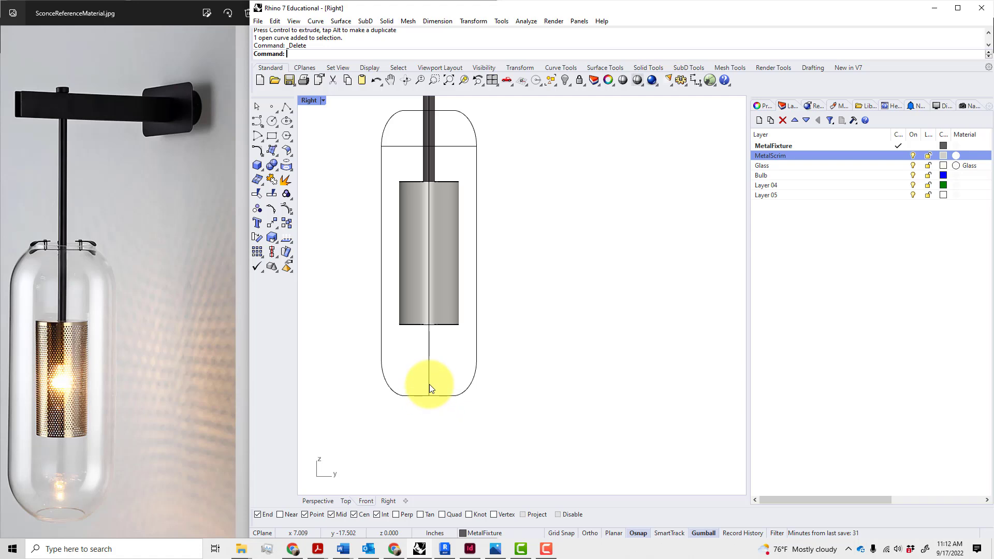
{"action": "left_click", "coordinate": [435, 396]}
Draw a vertical line down the capsule's centre from bottom to top
{"action": "left_click", "coordinate": [439, 414]}
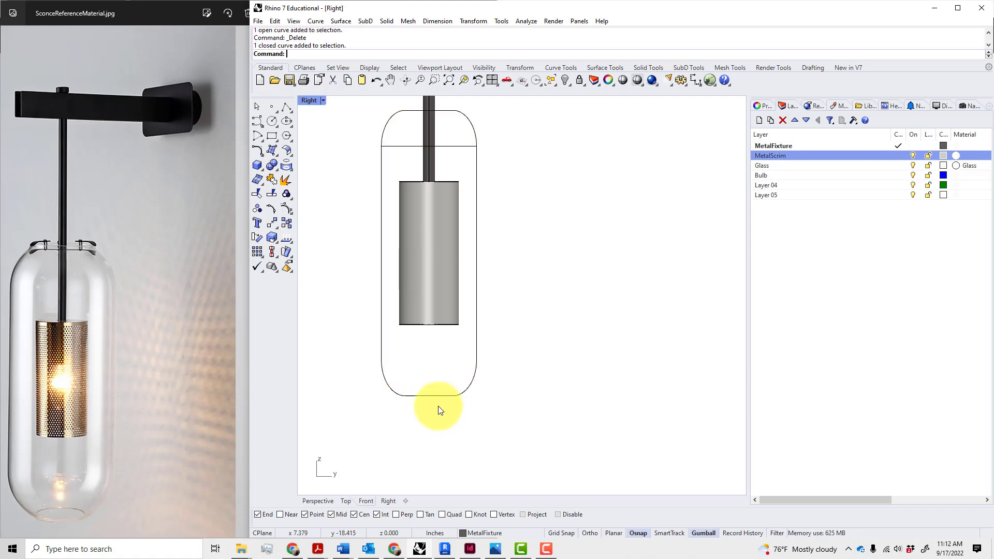
{"action": "left_click", "coordinate": [437, 395]}
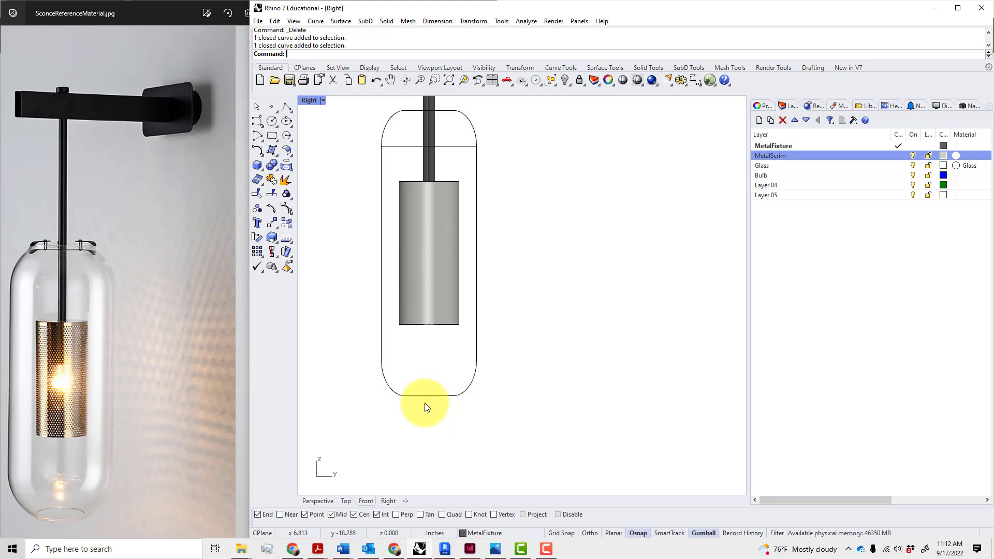
{"action": "type", "text": "L"}
{"action": "key", "text": "Return"}
{"action": "left_click", "coordinate": [405, 396]}
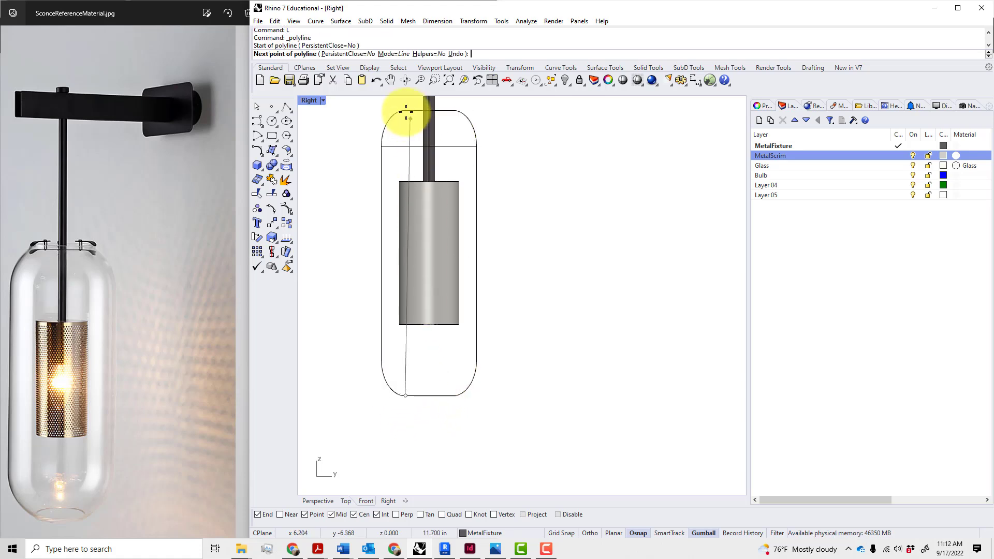
{"action": "left_click", "coordinate": [406, 110]}
{"action": "key", "text": "Return"}
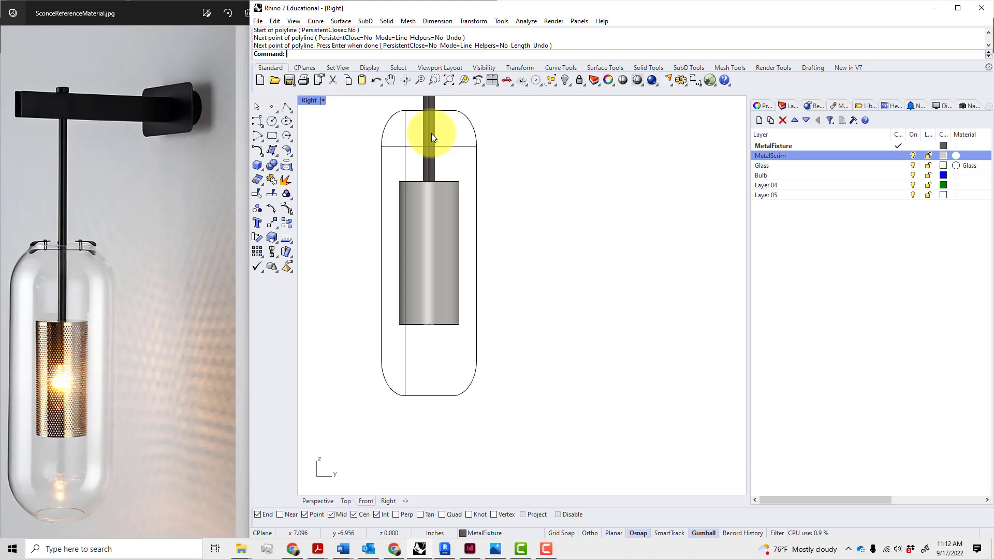
Trim away the capsule's right half using the centre line as cutter
{"action": "left_click", "coordinate": [452, 108]}
{"action": "key", "text": "Escape"}
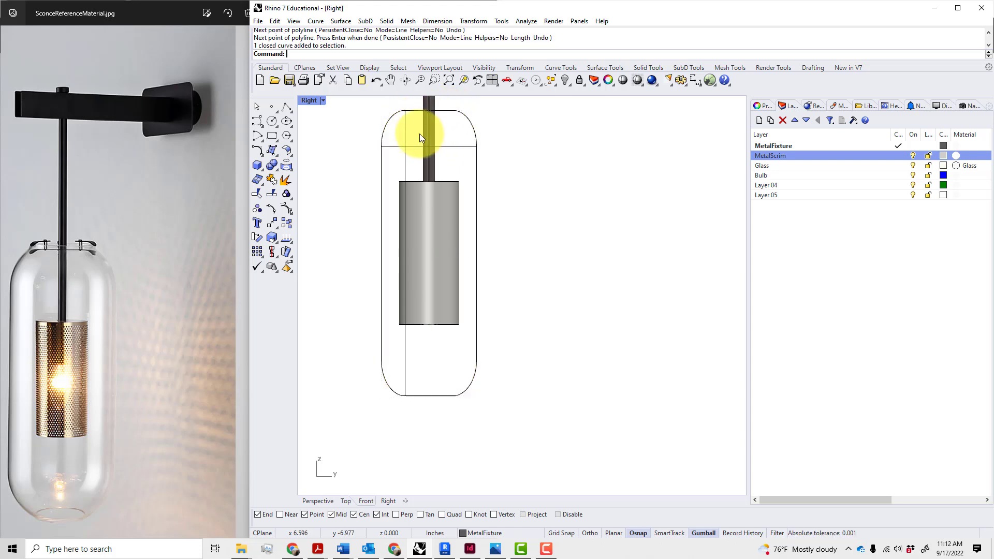
{"action": "type", "text": "tr"}
{"action": "key", "text": "Return"}
{"action": "left_click", "coordinate": [405, 132]}
{"action": "key", "text": "Return"}
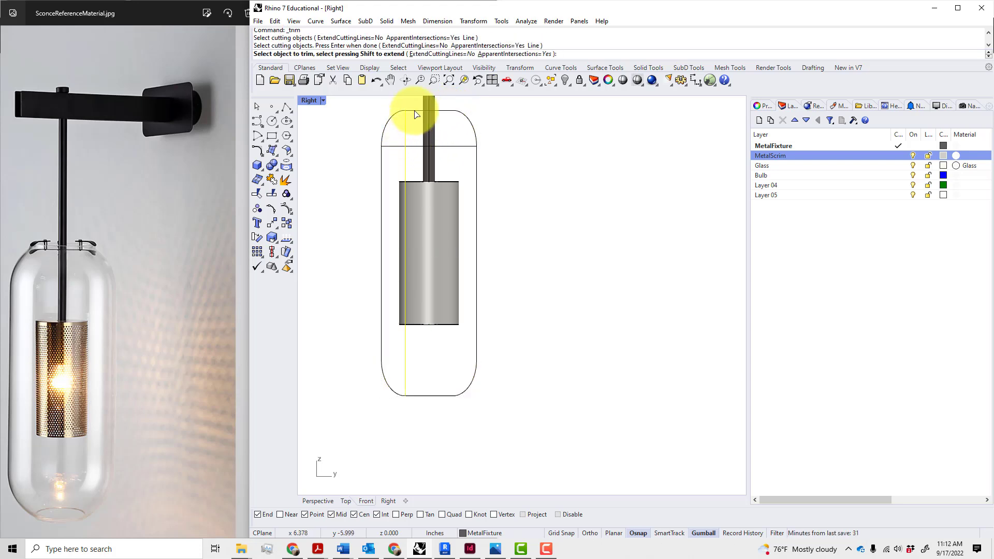
{"action": "left_click", "coordinate": [415, 113]}
{"action": "key", "text": "Return"}
Delete the leftover helper lines and arc, leaving the half-capsule profile
{"action": "left_click_drag", "start_coordinate": [412, 160], "coordinate": [390, 144]}
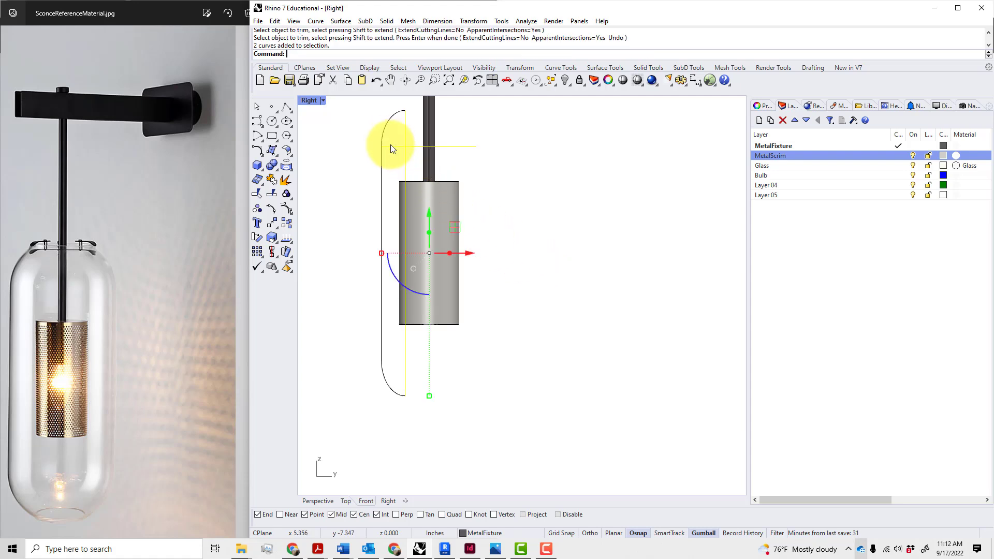
{"action": "key", "text": "Delete"}
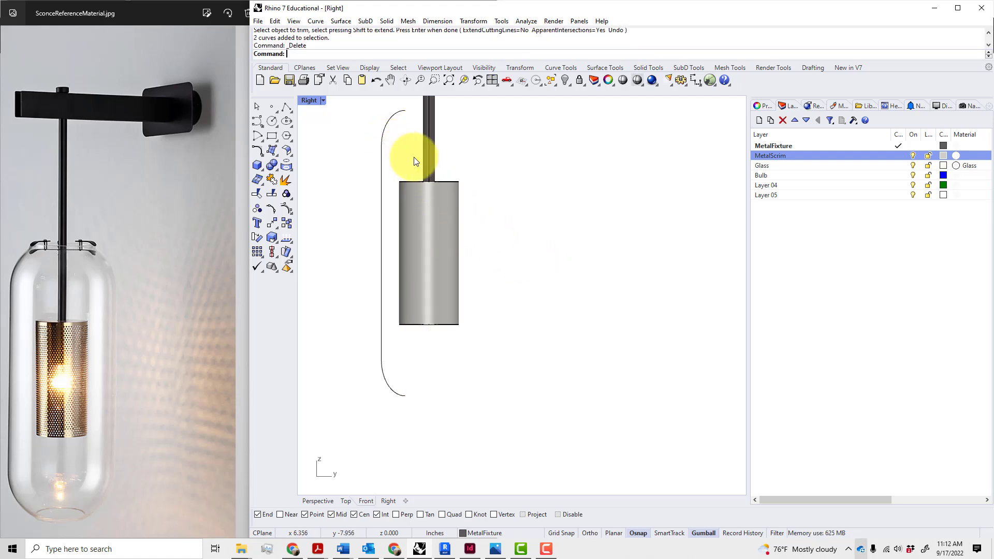
{"action": "left_click", "coordinate": [381, 191]}
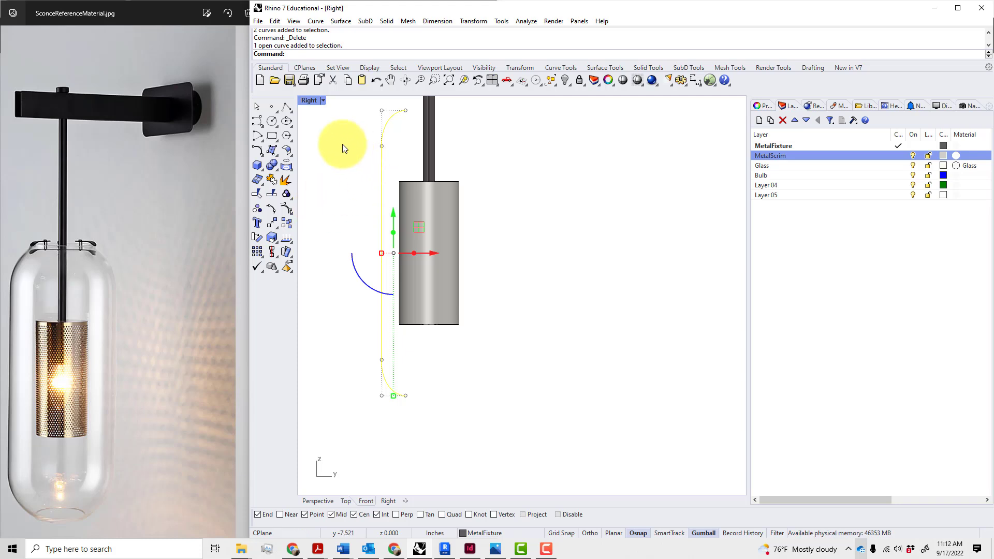
In the four-view layout, move the half-profile curve 1.25 inches toward the fixture's centre
{"action": "double_click", "coordinate": [307, 101]}
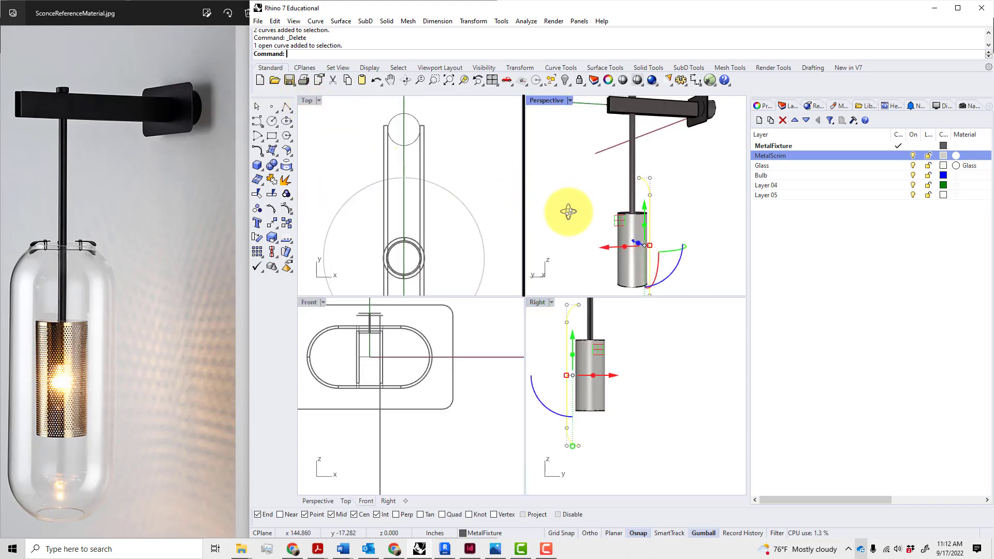
{"action": "right_click_drag", "start_coordinate": [568, 212], "coordinate": [610, 154]}
{"action": "scroll", "coordinate": [457, 315], "scroll_direction": "down", "scroll_amount": 5}
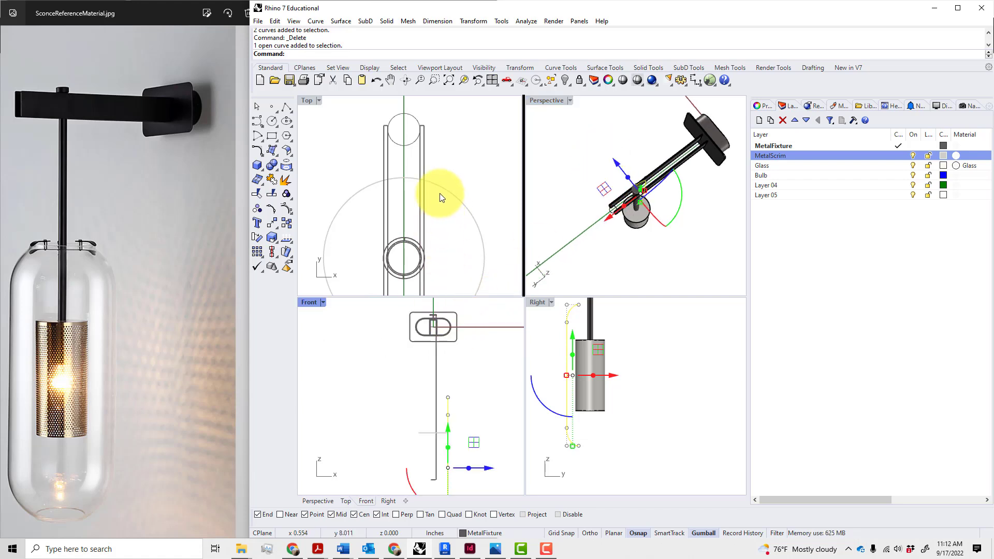
{"action": "scroll", "coordinate": [439, 194], "scroll_direction": "down", "scroll_amount": 14}
{"action": "scroll", "coordinate": [451, 232], "scroll_direction": "up", "scroll_amount": 12}
{"action": "right_click_drag", "start_coordinate": [453, 233], "coordinate": [453, 252]}
{"action": "left_click_drag", "start_coordinate": [461, 203], "coordinate": [409, 207]}
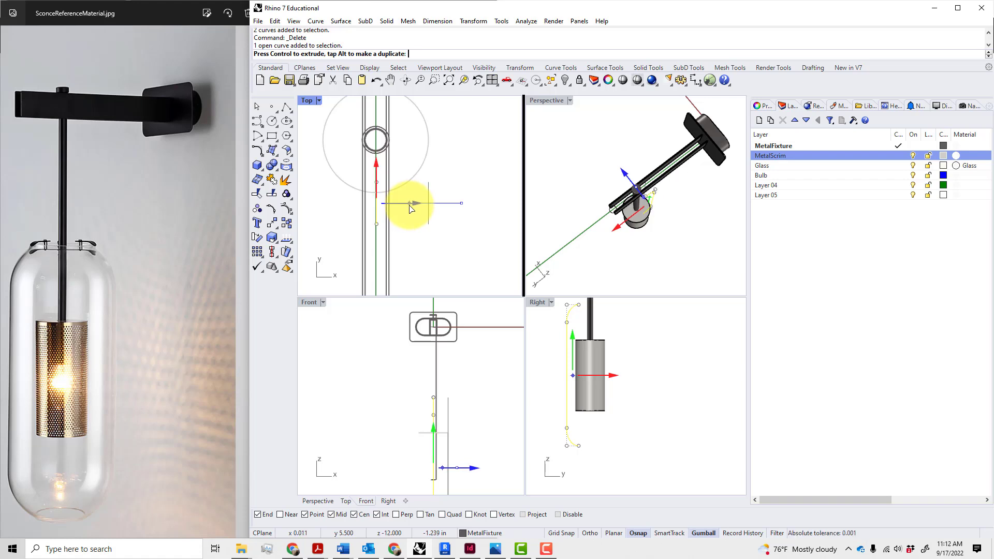
{"action": "type", "text": "1"}
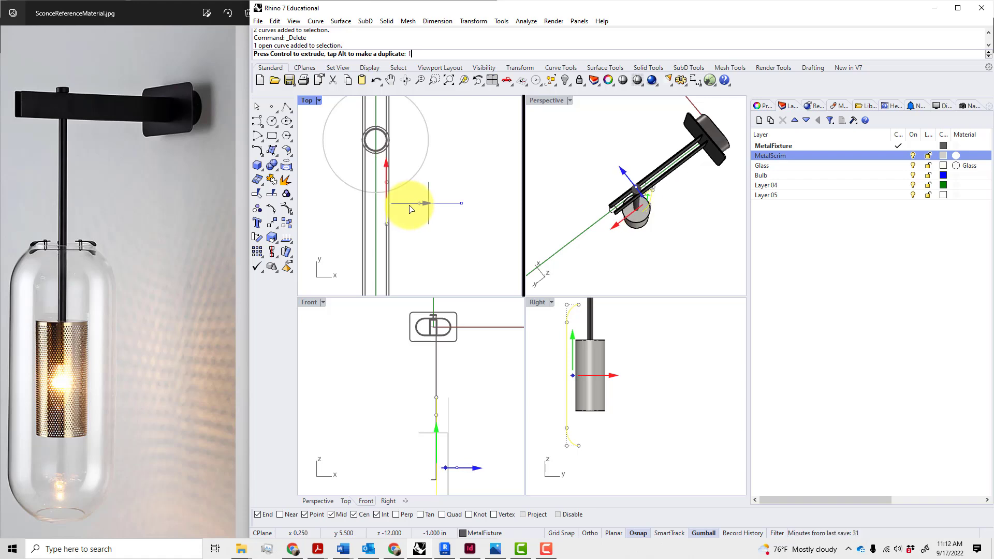
{"action": "type", "text": ".25"}
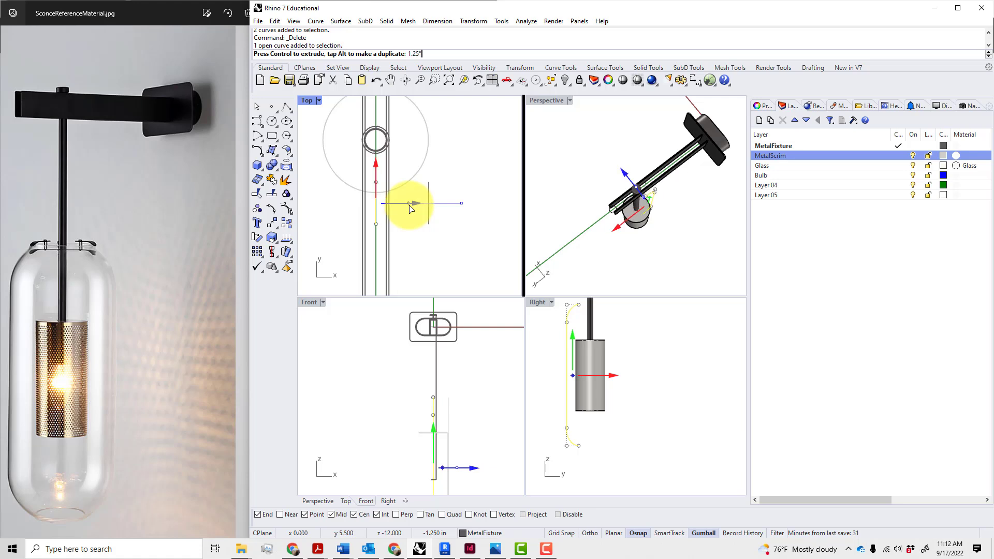
{"action": "key", "text": "Return"}
{"action": "key", "text": "Escape"}
{"action": "scroll", "coordinate": [377, 219], "scroll_direction": "up", "scroll_amount": 5}
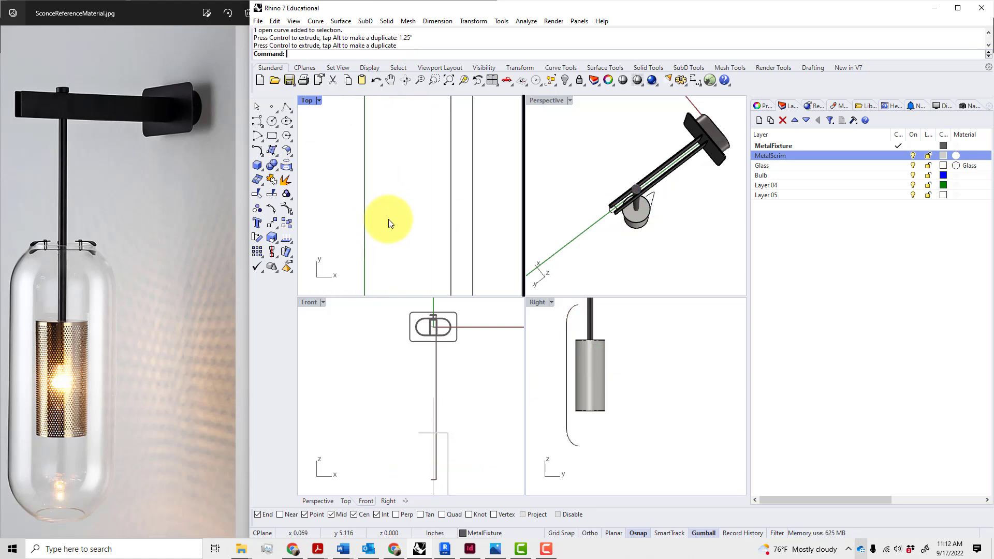
{"action": "scroll", "coordinate": [388, 219], "scroll_direction": "down", "scroll_amount": 5}
{"action": "right_click_drag", "start_coordinate": [701, 204], "coordinate": [648, 209]}
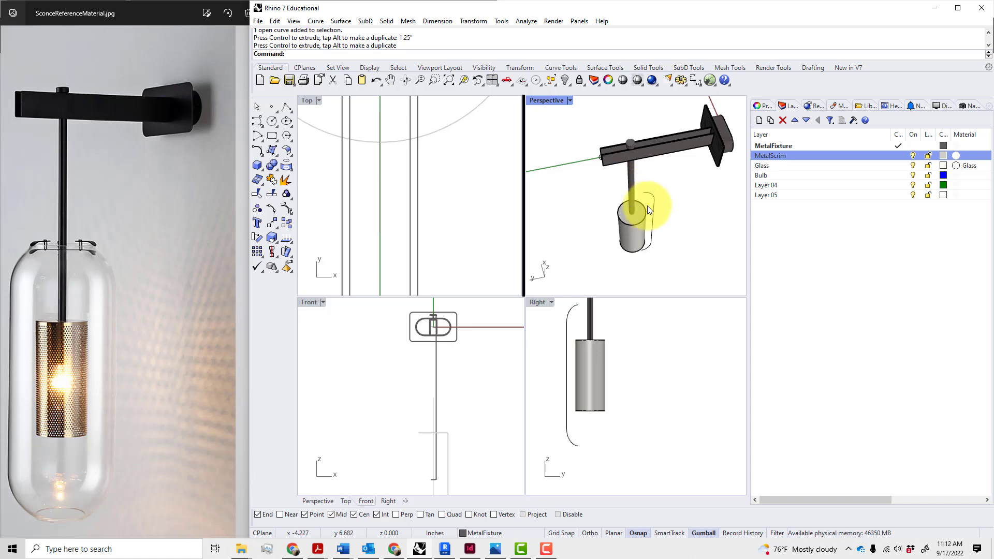
Revolve the profile curve a full 360° about the rod's vertical centre axis
{"action": "left_click", "coordinate": [650, 202]}
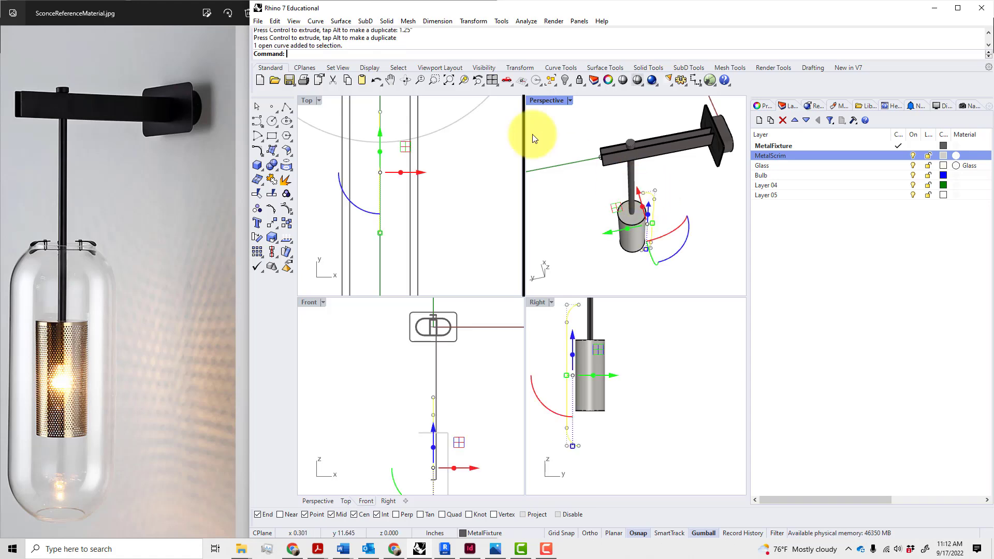
{"action": "left_click", "coordinate": [341, 21]}
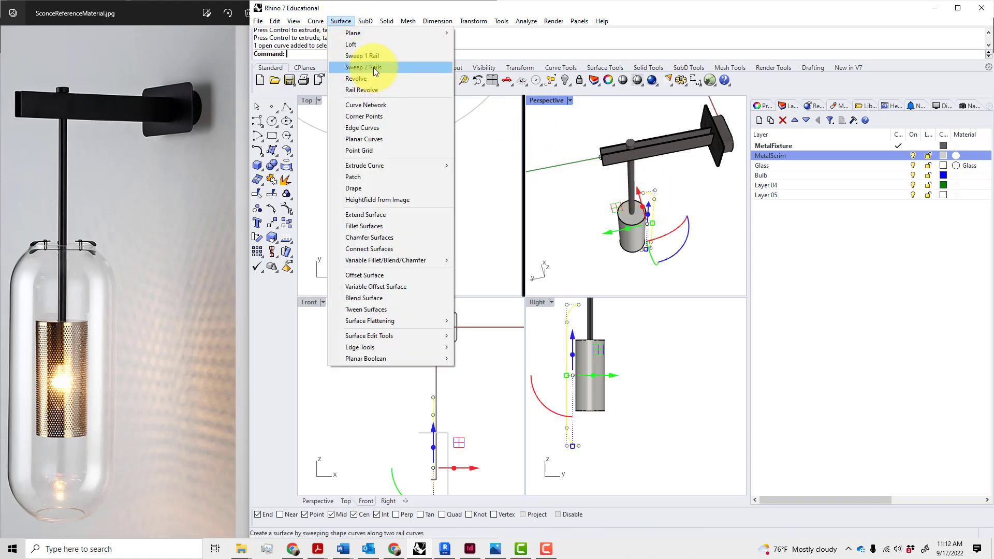
{"action": "left_click", "coordinate": [374, 80]}
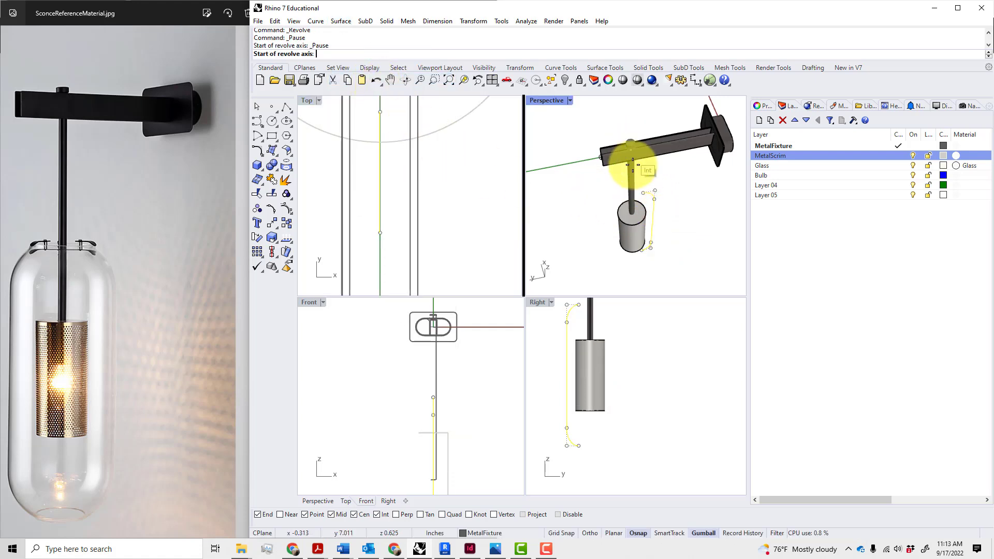
{"action": "scroll", "coordinate": [455, 170], "scroll_direction": "down", "scroll_amount": 5}
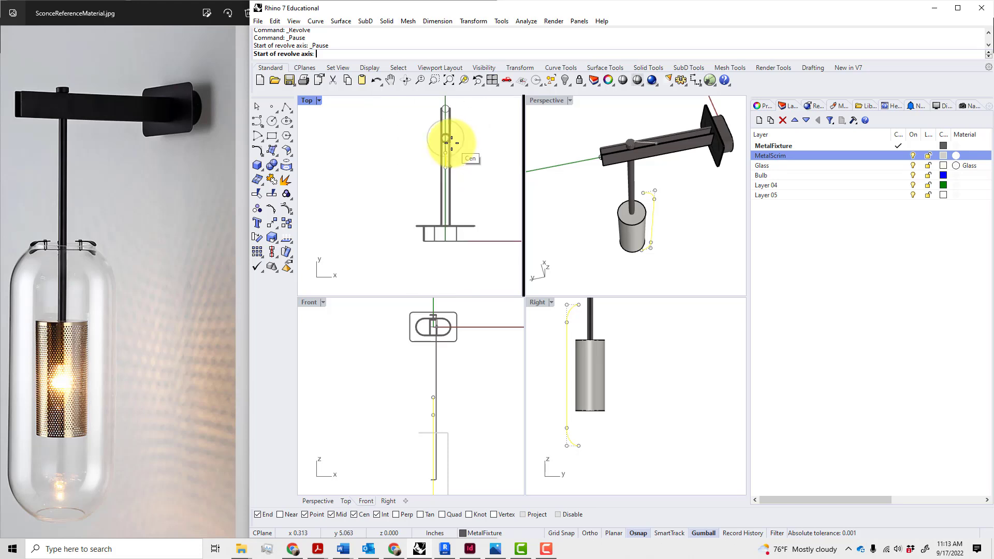
{"action": "scroll", "coordinate": [450, 144], "scroll_direction": "down", "scroll_amount": 2}
{"action": "left_click", "coordinate": [479, 158]}
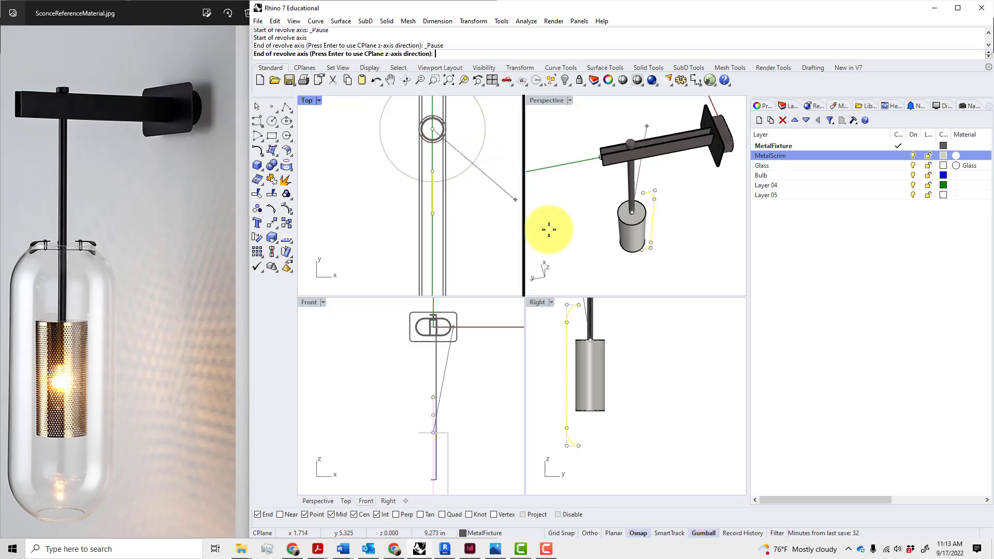
{"action": "scroll", "coordinate": [647, 280], "scroll_direction": "down", "scroll_amount": 1}
{"action": "left_click", "coordinate": [604, 481]}
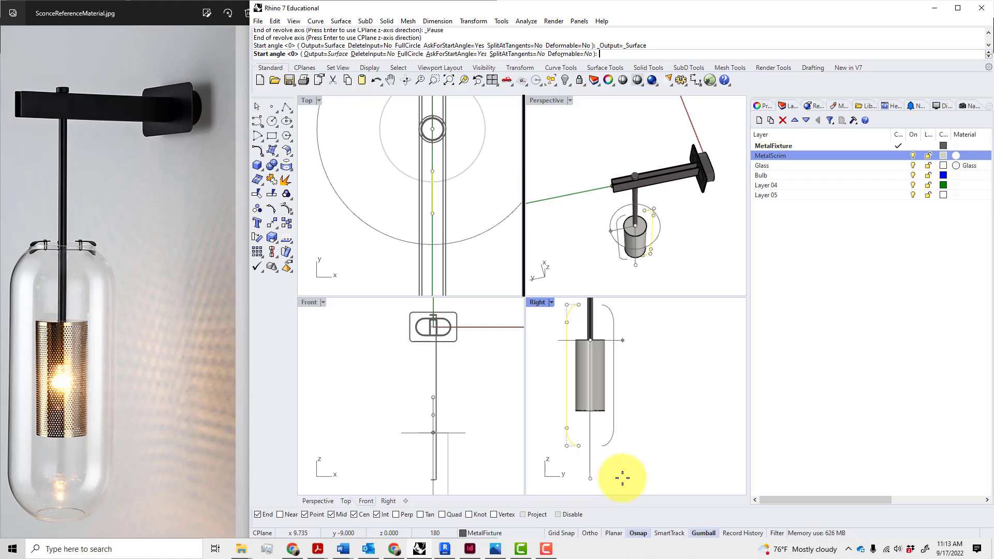
{"action": "key", "text": "Return"}
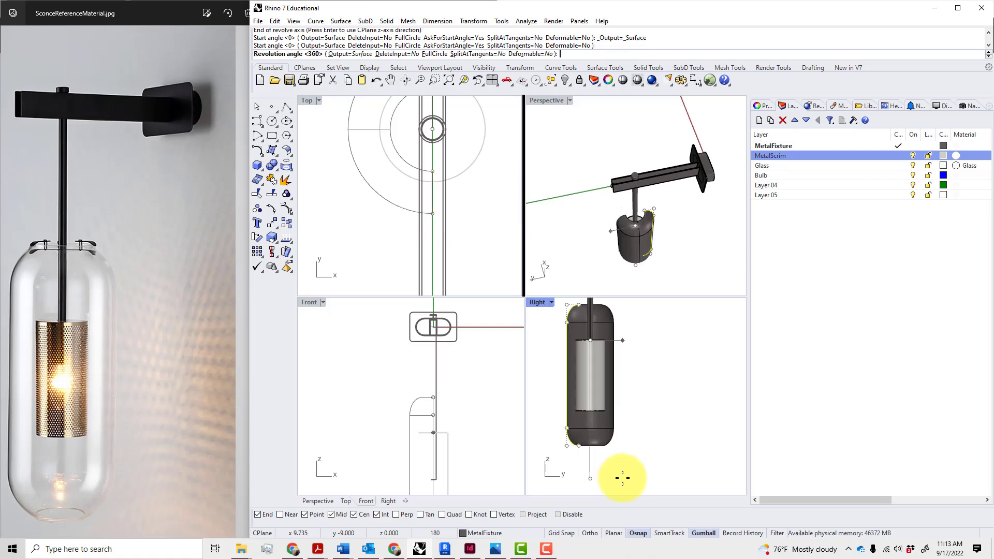
{"action": "key", "text": "Return"}
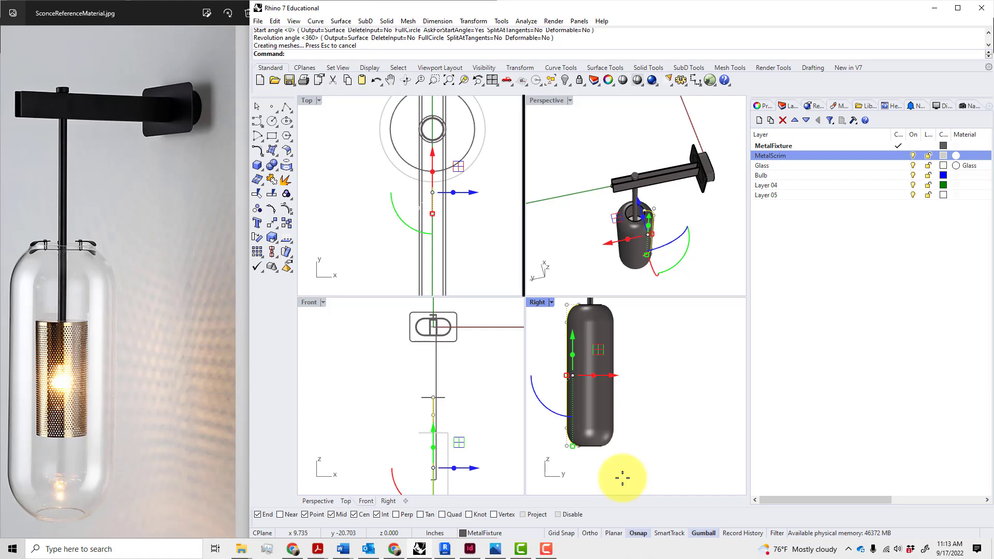
Move the revolved shade surface onto the Glass layer
{"action": "key", "text": "Escape"}
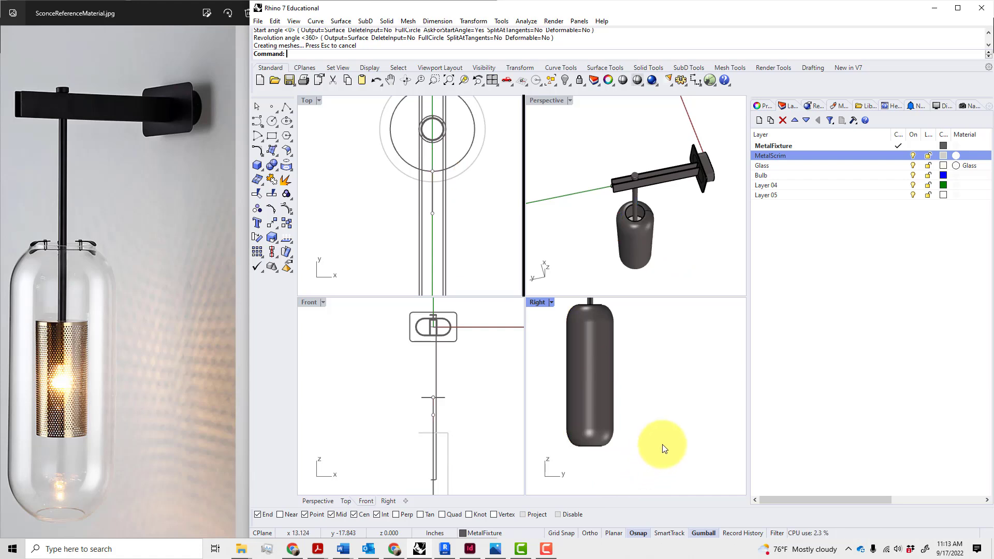
{"action": "left_click", "coordinate": [590, 428]}
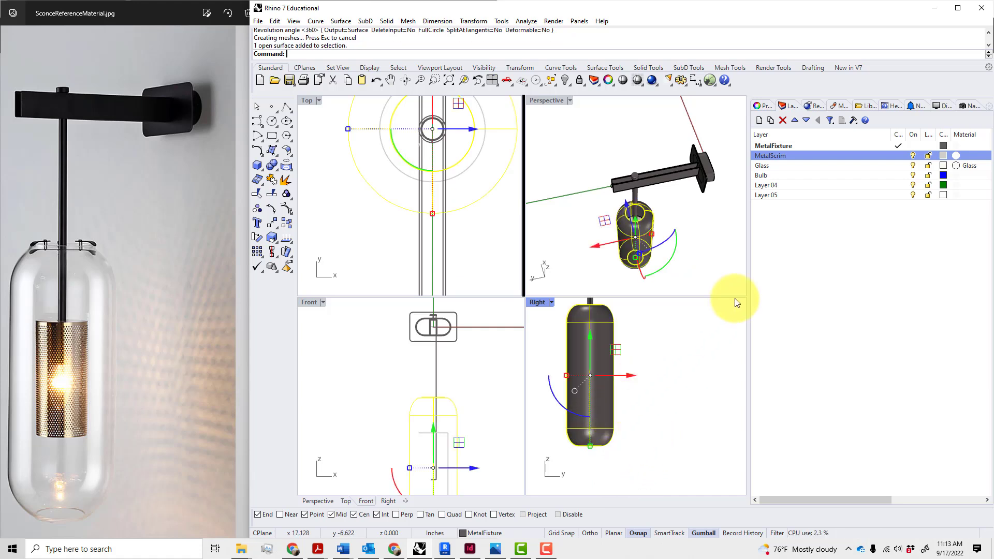
{"action": "right_click", "coordinate": [782, 167]}
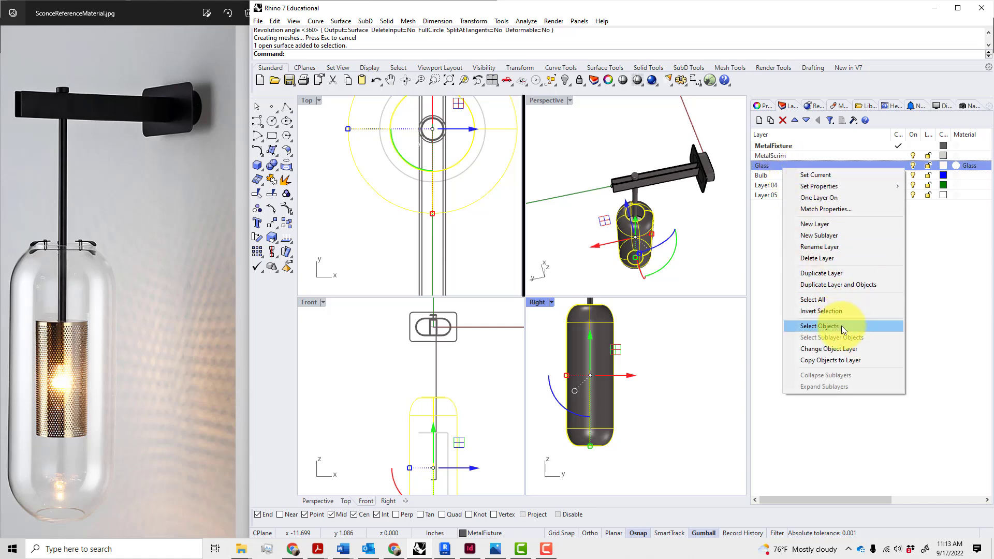
{"action": "left_click", "coordinate": [839, 356]}
{"action": "key", "text": "Escape"}
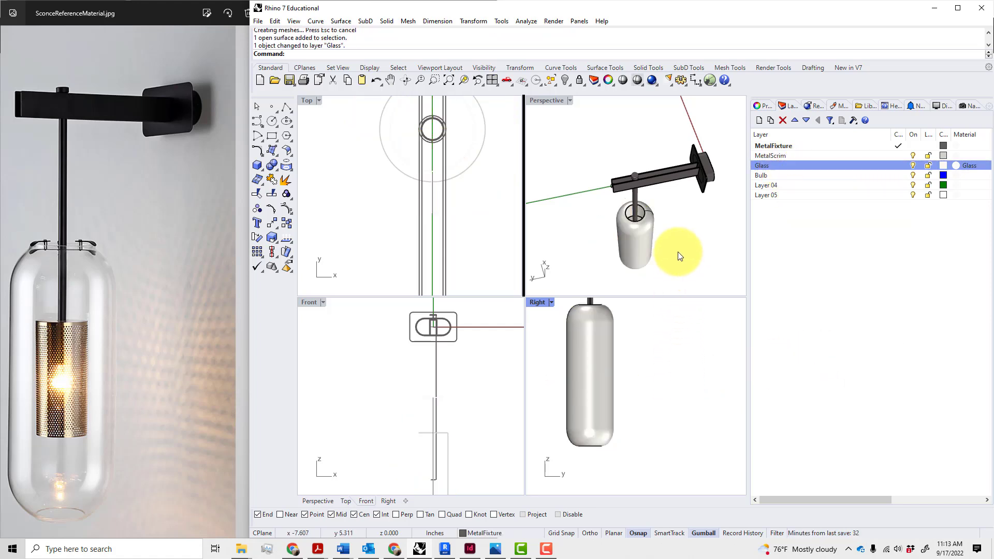
Orbit the perspective view, select the glass shade and repeat the Revolve command
{"action": "right_click_drag", "start_coordinate": [678, 251], "coordinate": [690, 179]}
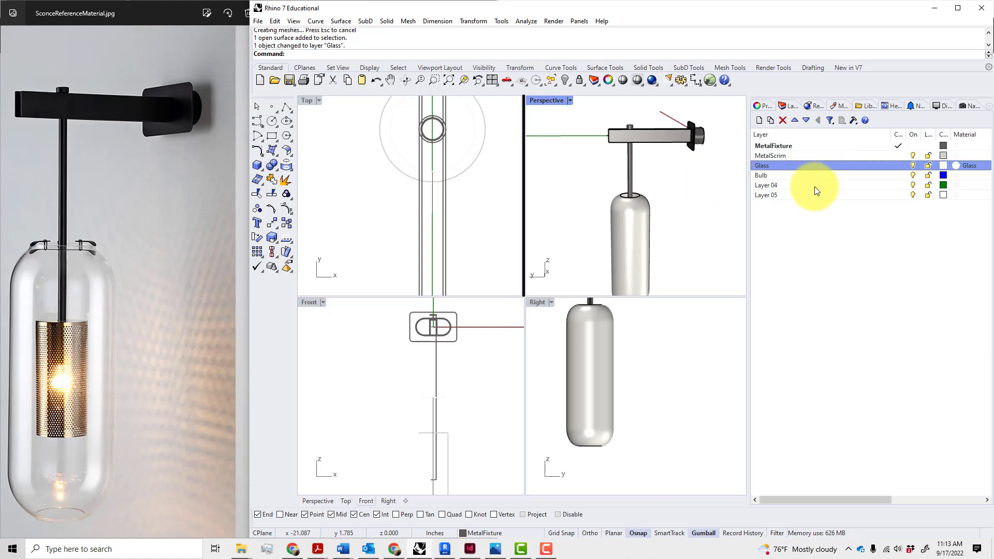
{"action": "left_click", "coordinate": [649, 225]}
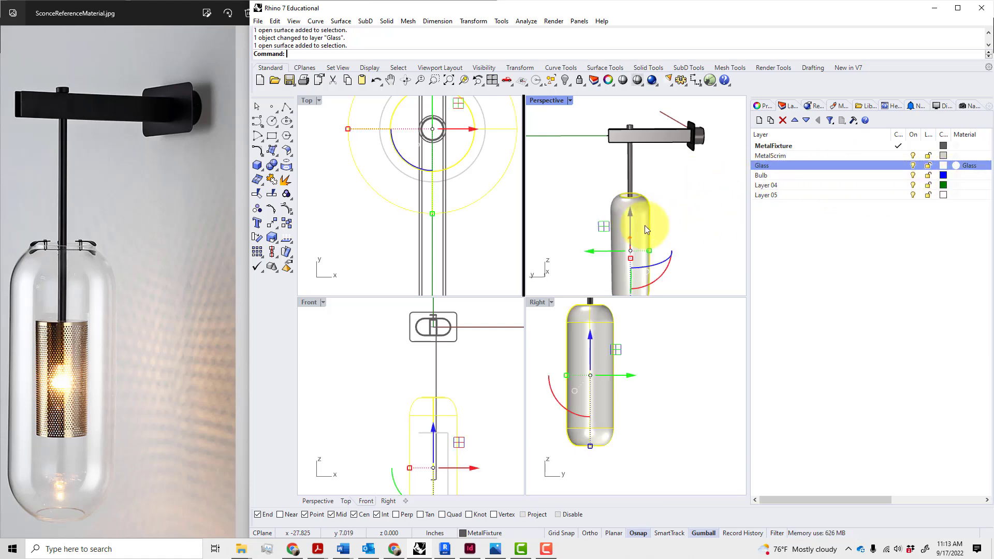
{"action": "right_click", "coordinate": [648, 227]}
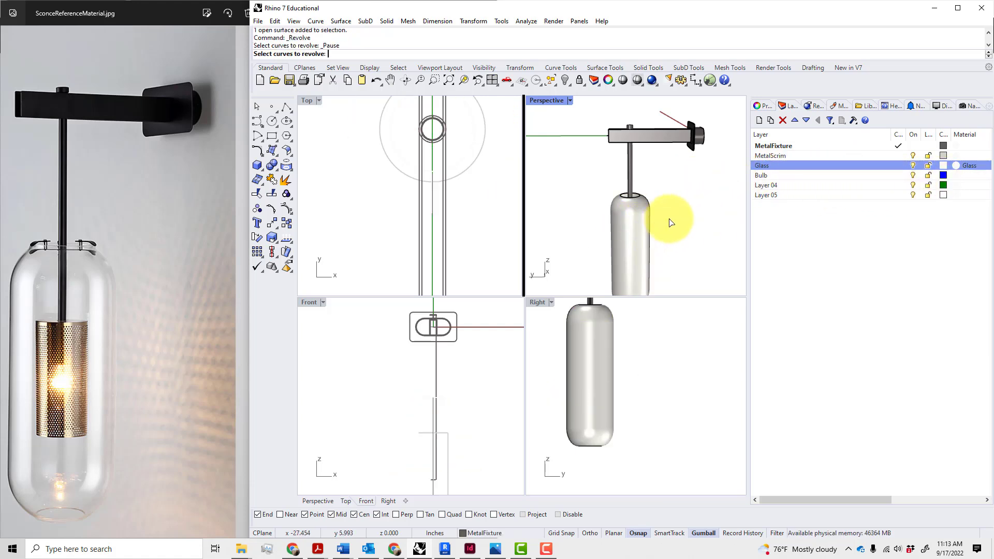
{"action": "scroll", "coordinate": [683, 223], "scroll_direction": "down", "scroll_amount": 6}
{"action": "right_click_drag", "start_coordinate": [699, 257], "coordinate": [671, 229]}
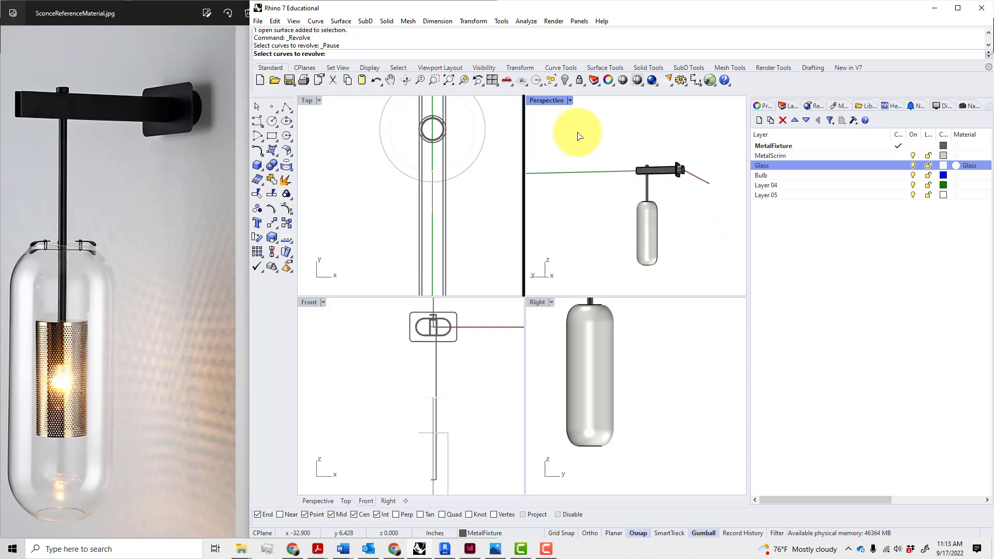
Switch the Perspective viewport to Rendered display and orbit to inspect the translucent shade
{"action": "left_click", "coordinate": [570, 100]}
{"action": "left_click", "coordinate": [557, 161]}
{"action": "right_click_drag", "start_coordinate": [616, 206], "coordinate": [697, 236]}
{"action": "scroll", "coordinate": [701, 238], "scroll_direction": "up", "scroll_amount": 4}
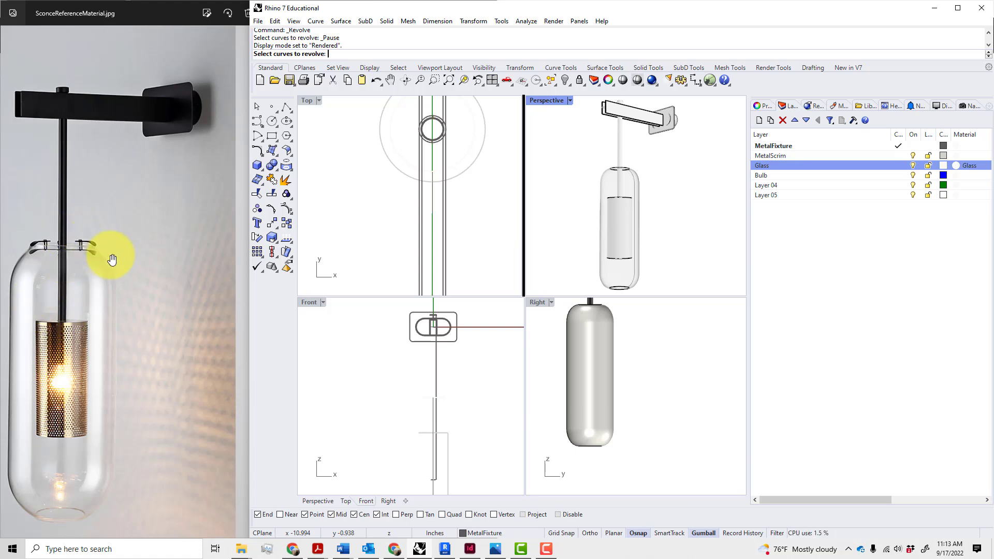
{"action": "scroll", "coordinate": [77, 258], "scroll_direction": "up", "scroll_amount": 5}
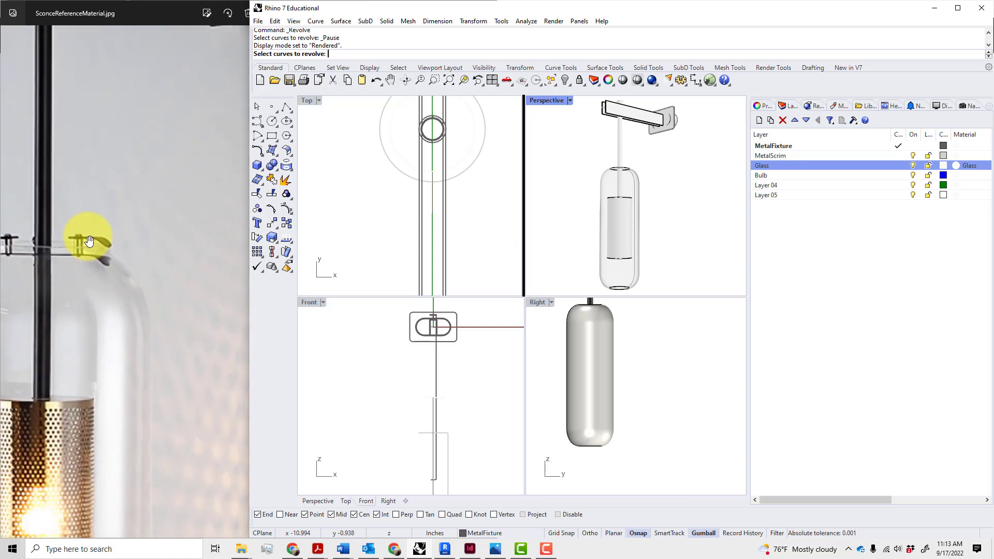
{"action": "scroll", "coordinate": [104, 254], "scroll_direction": "down", "scroll_amount": 3}
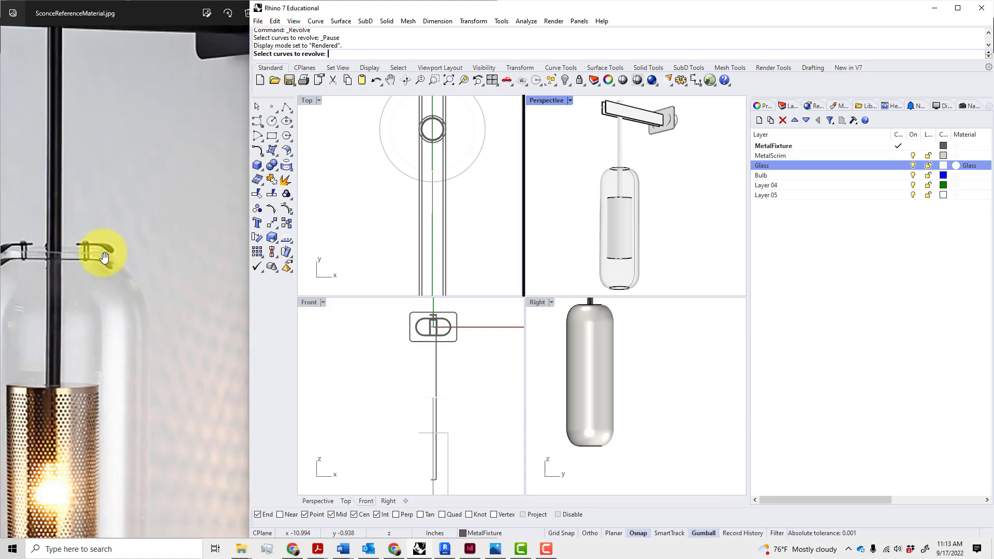
{"action": "scroll", "coordinate": [104, 255], "scroll_direction": "down", "scroll_amount": 5}
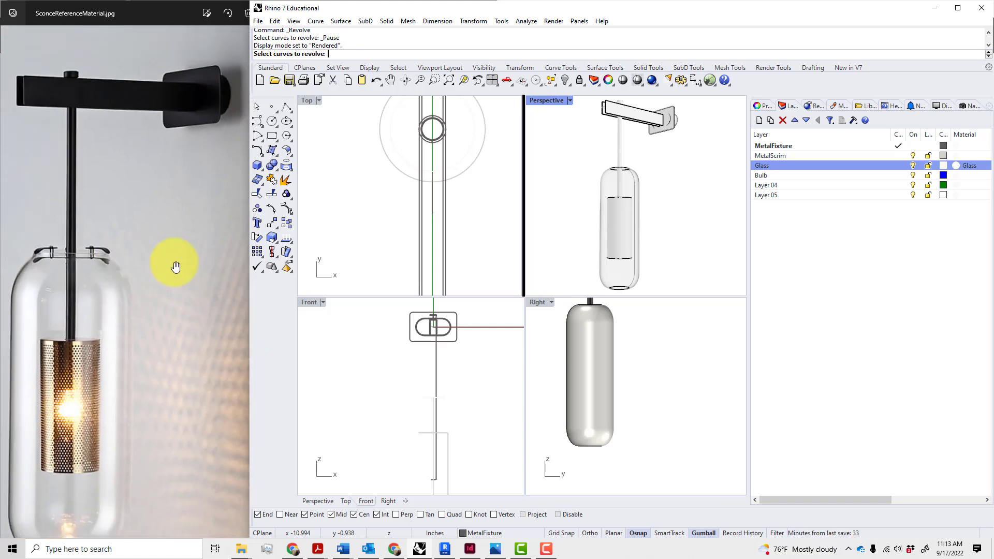
{"action": "right_click_drag", "start_coordinate": [663, 234], "coordinate": [681, 258]}
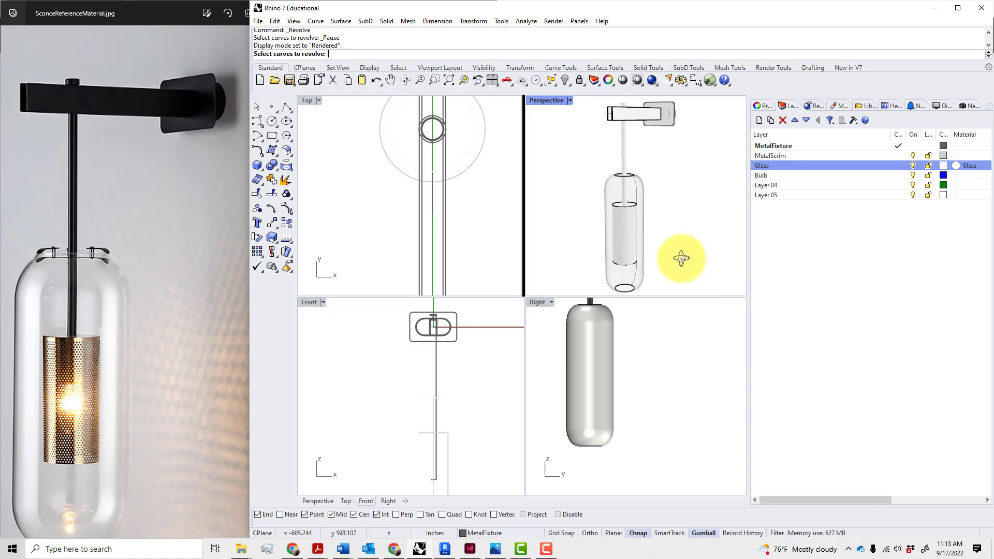
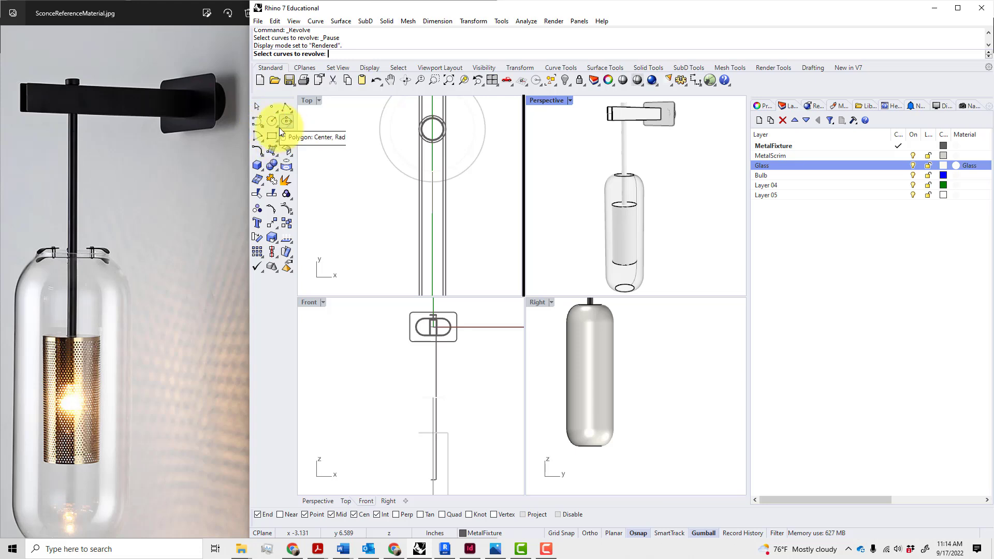
Orbit the Perspective view around the glass shade, then make the Front viewport active
{"action": "left_click", "coordinate": [490, 260]}
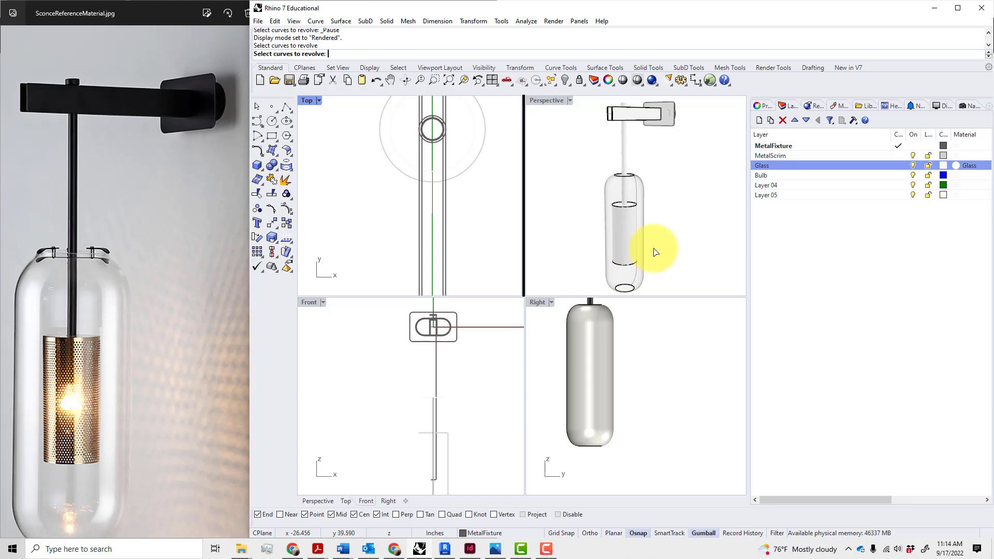
{"action": "scroll", "coordinate": [654, 250], "scroll_direction": "down", "scroll_amount": 2}
{"action": "scroll", "coordinate": [643, 244], "scroll_direction": "up", "scroll_amount": 5}
{"action": "right_click_drag", "start_coordinate": [634, 223], "coordinate": [598, 217]}
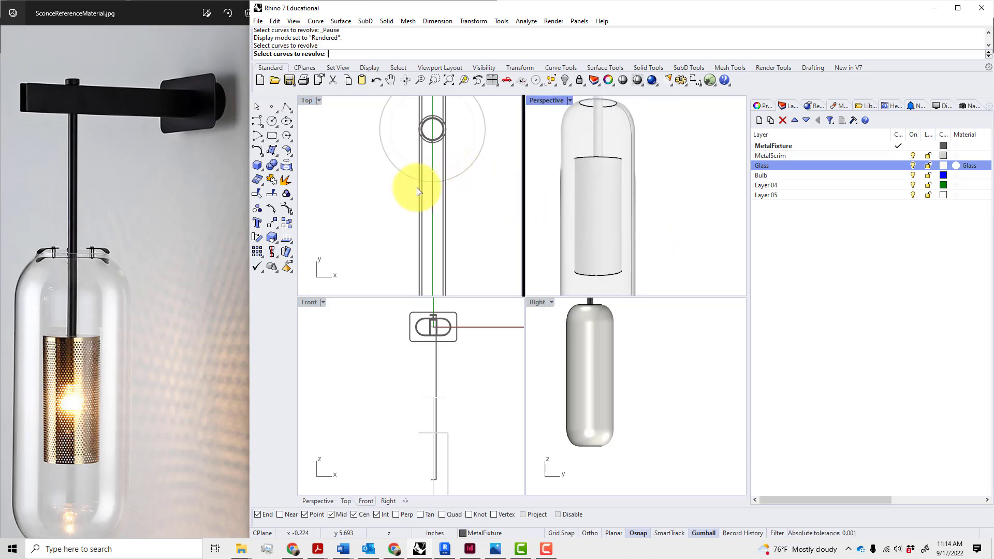
{"action": "left_click", "coordinate": [468, 401]}
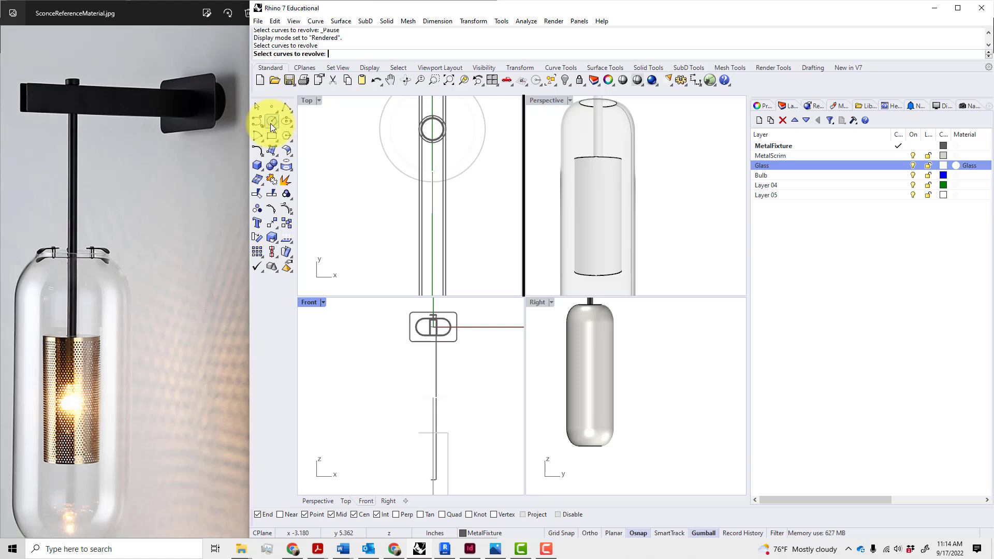
Draw a center-based 2.5 by 1 inch rectangle inside the shade in the Front view
{"action": "left_click", "coordinate": [271, 137]}
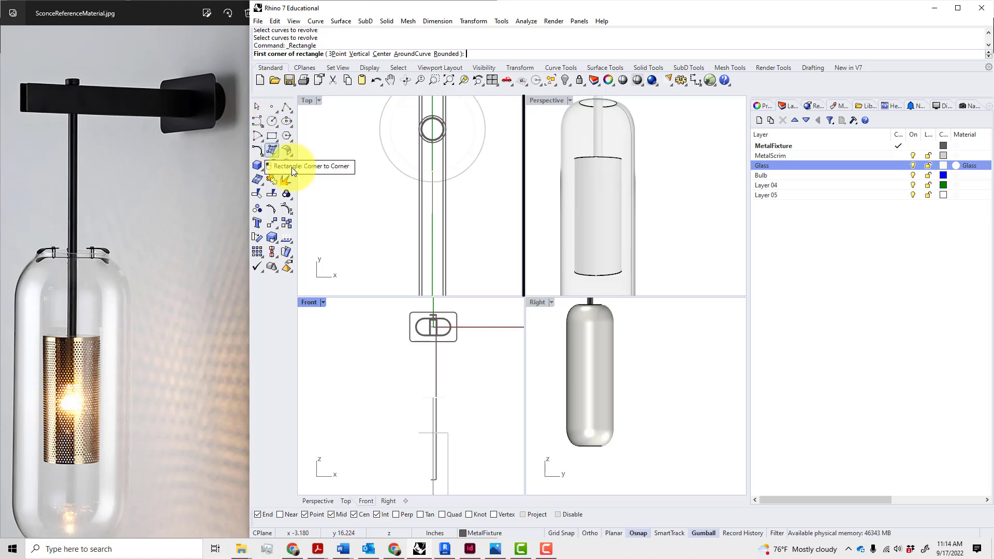
{"action": "scroll", "coordinate": [472, 384], "scroll_direction": "up", "scroll_amount": 2}
{"action": "scroll", "coordinate": [455, 412], "scroll_direction": "up", "scroll_amount": 2}
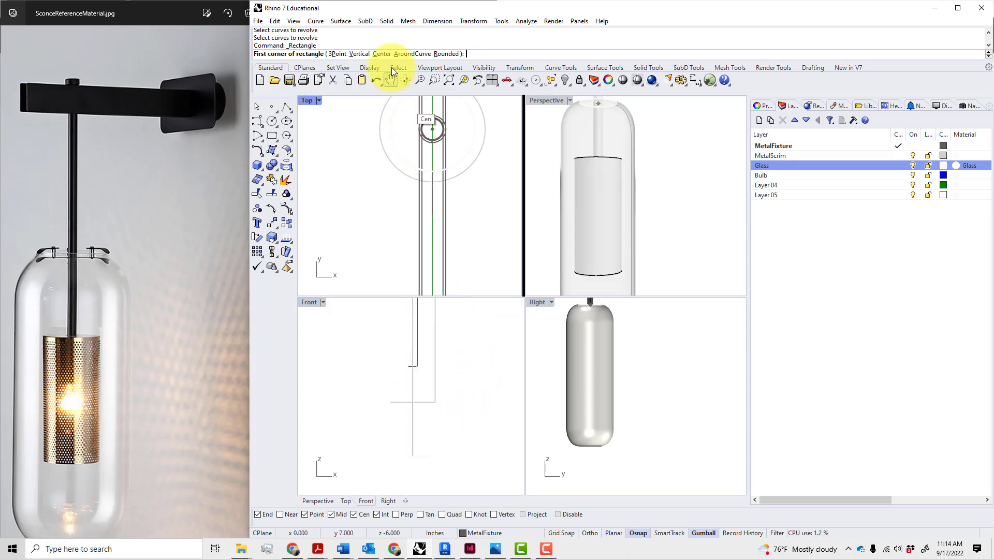
{"action": "left_click", "coordinate": [381, 54]}
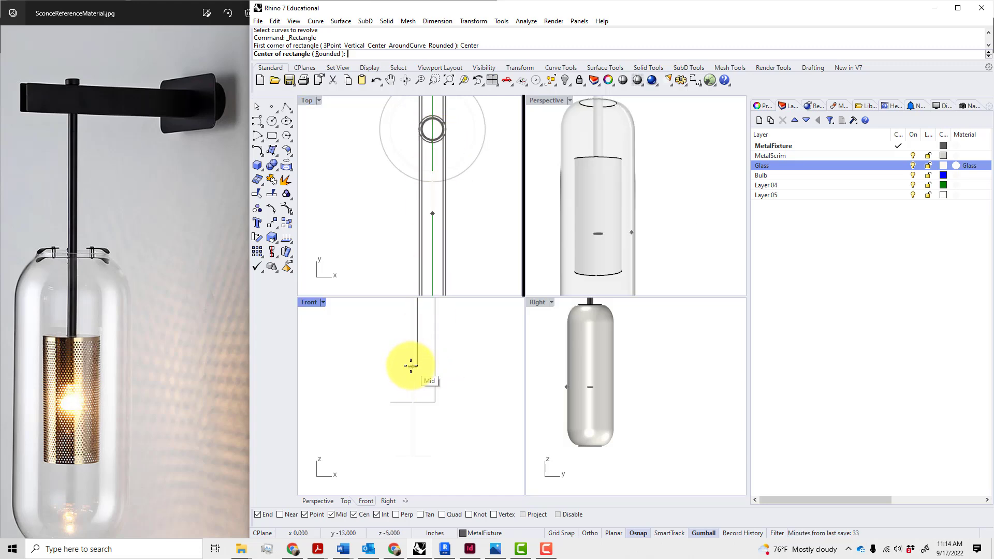
{"action": "scroll", "coordinate": [433, 408], "scroll_direction": "down", "scroll_amount": 3}
{"action": "scroll", "coordinate": [433, 408], "scroll_direction": "up", "scroll_amount": 3}
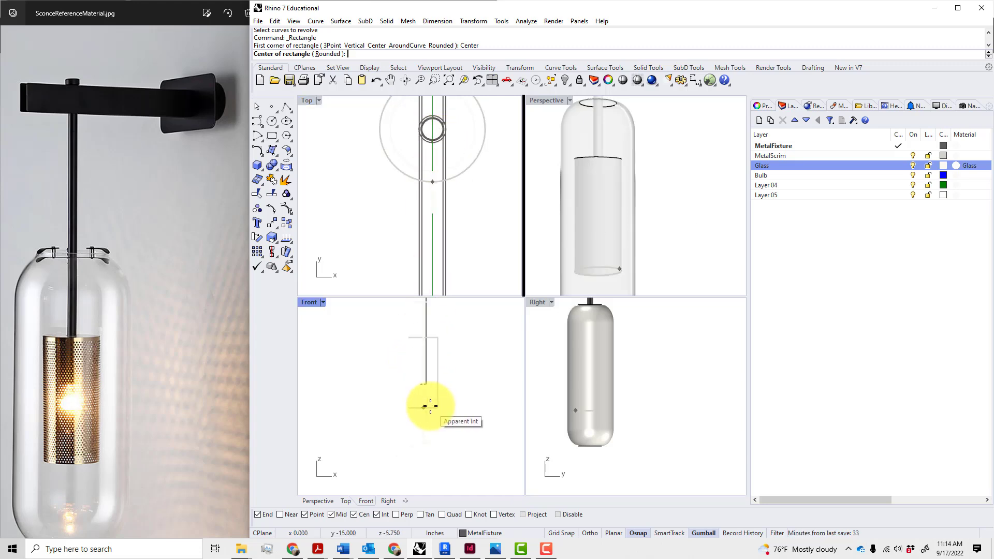
{"action": "left_click", "coordinate": [419, 374]}
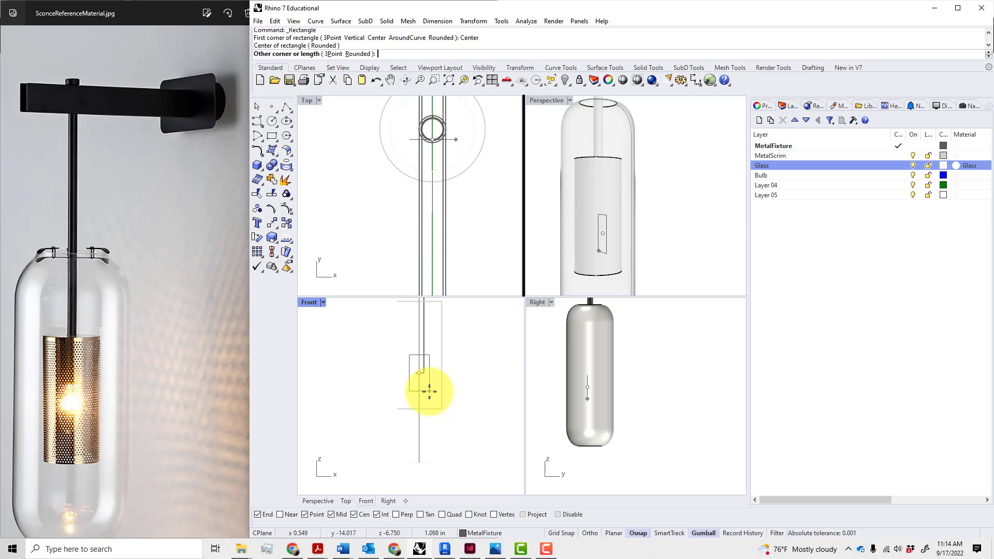
{"action": "type", "text": "2.5"}
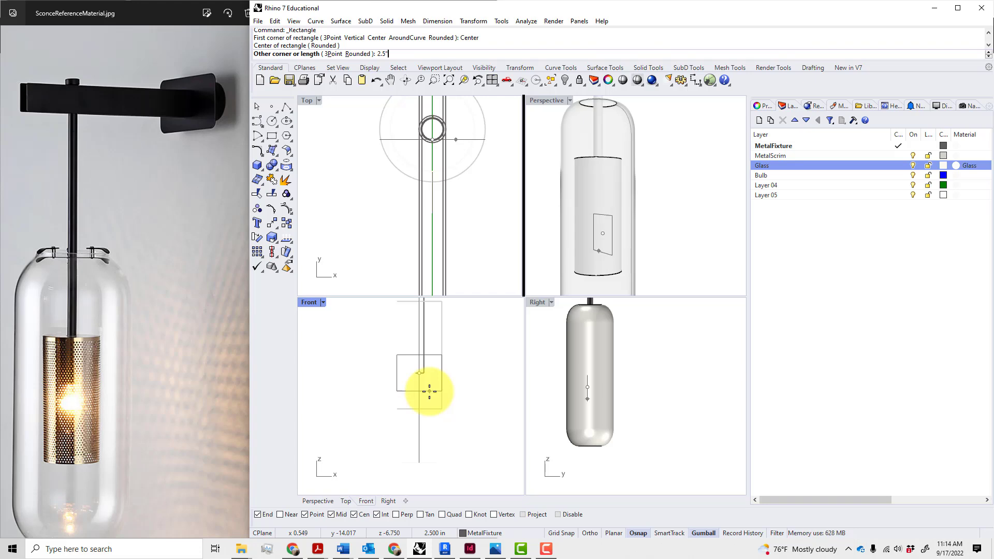
{"action": "key", "text": "Return"}
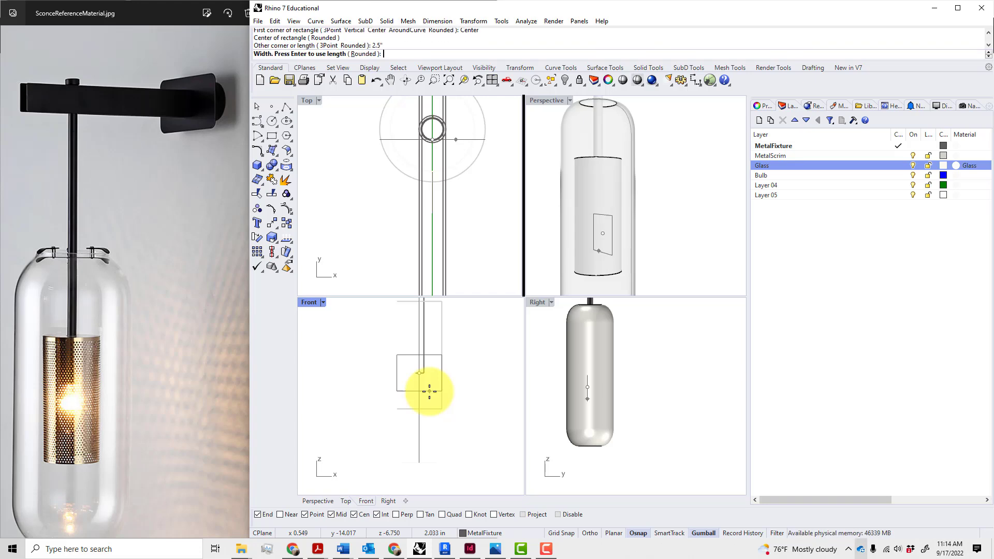
{"action": "type", "text": "1"}
{"action": "key", "text": "Return"}
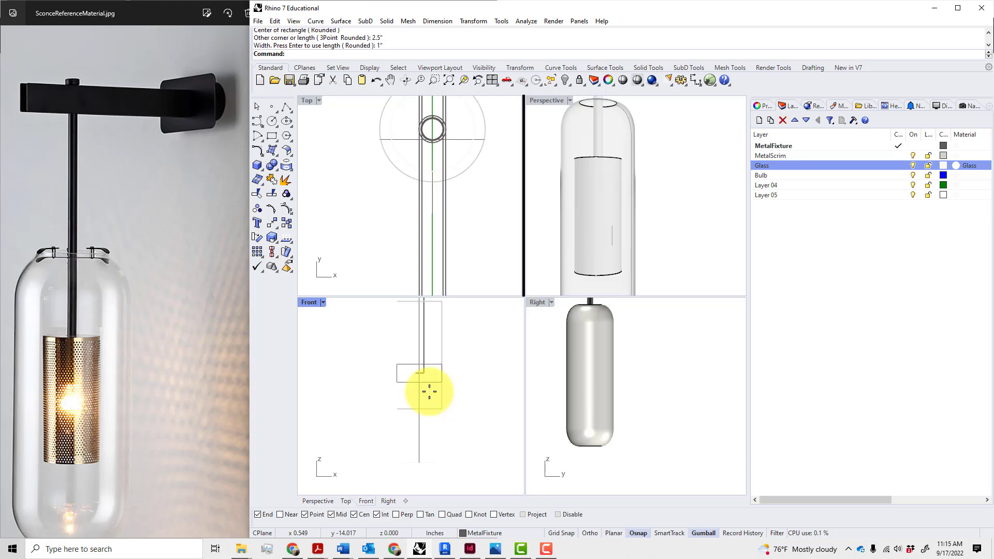
Rotate the rectangle 90° with the gumball so it stands upright
{"action": "left_click", "coordinate": [428, 384]}
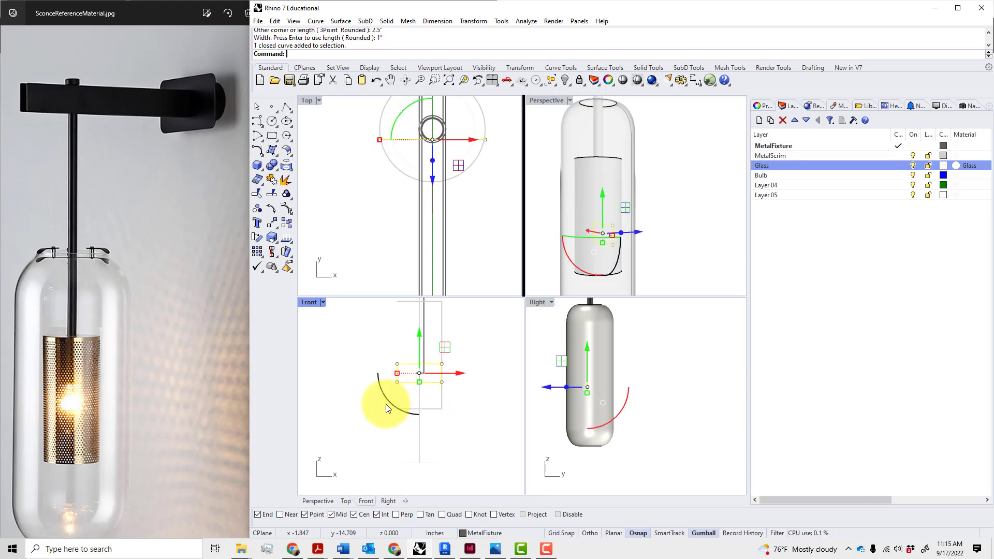
{"action": "left_click_drag", "start_coordinate": [387, 398], "coordinate": [372, 343]}
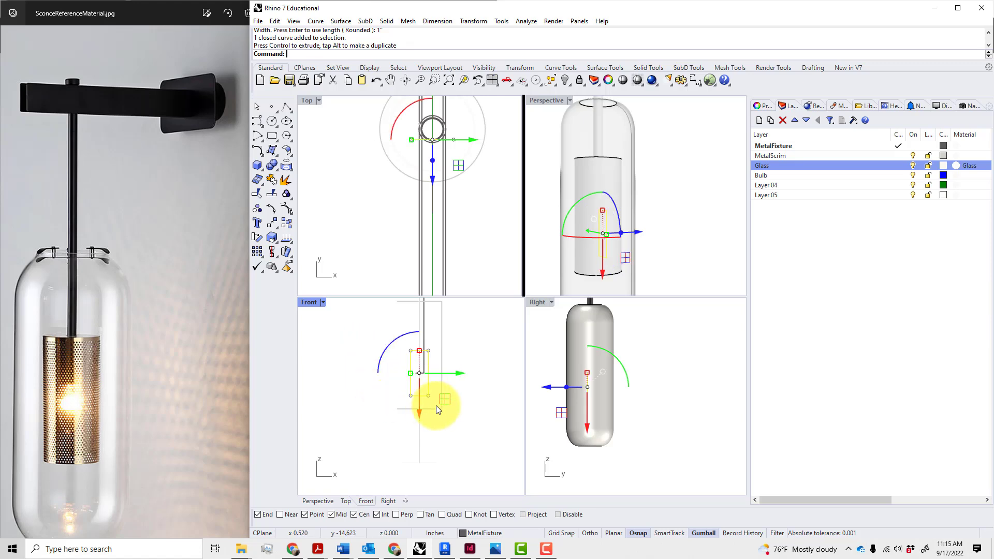
{"action": "left_click", "coordinate": [461, 419]}
{"action": "scroll", "coordinate": [439, 394], "scroll_direction": "up", "scroll_amount": 3}
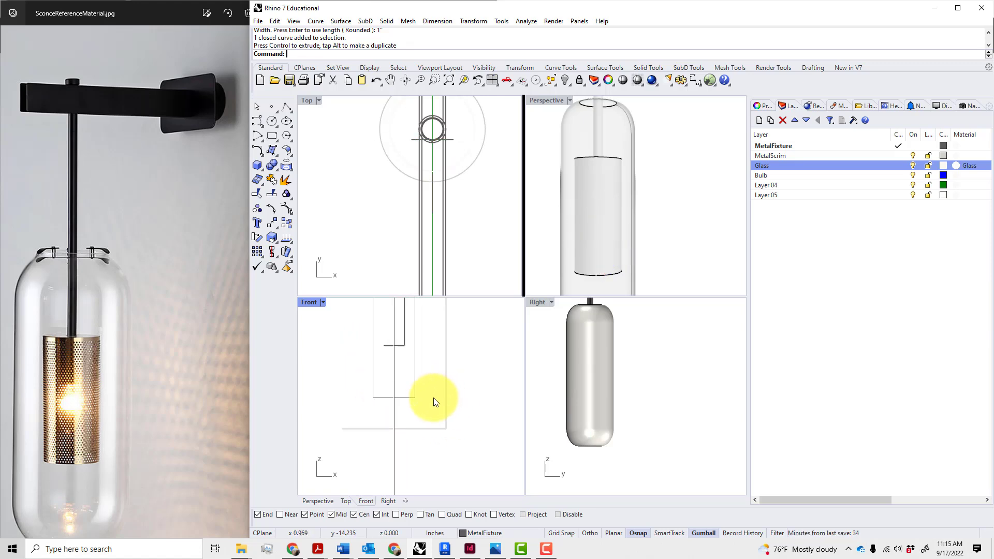
{"action": "left_click", "coordinate": [417, 397]}
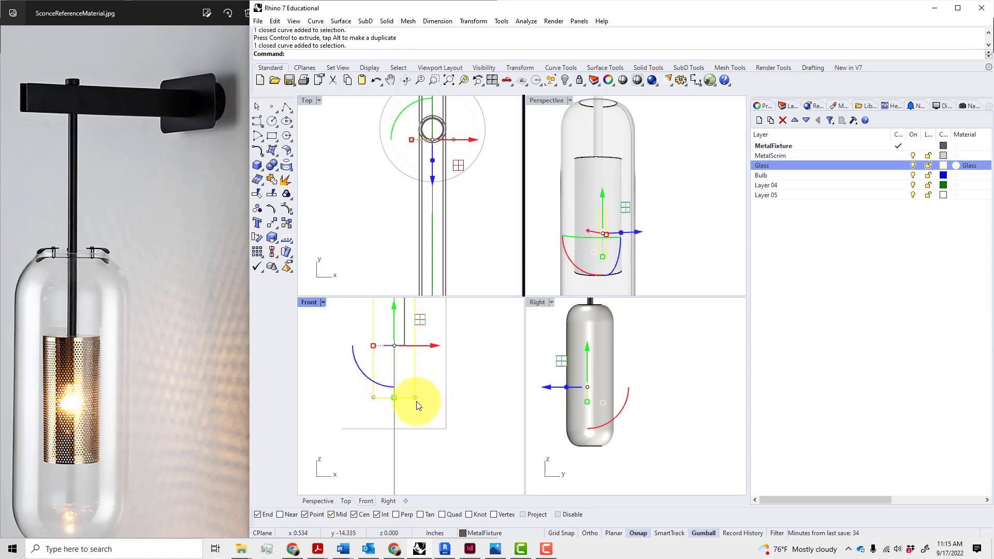
{"action": "scroll", "coordinate": [416, 402], "scroll_direction": "down", "scroll_amount": 3}
{"action": "key", "text": "Escape"}
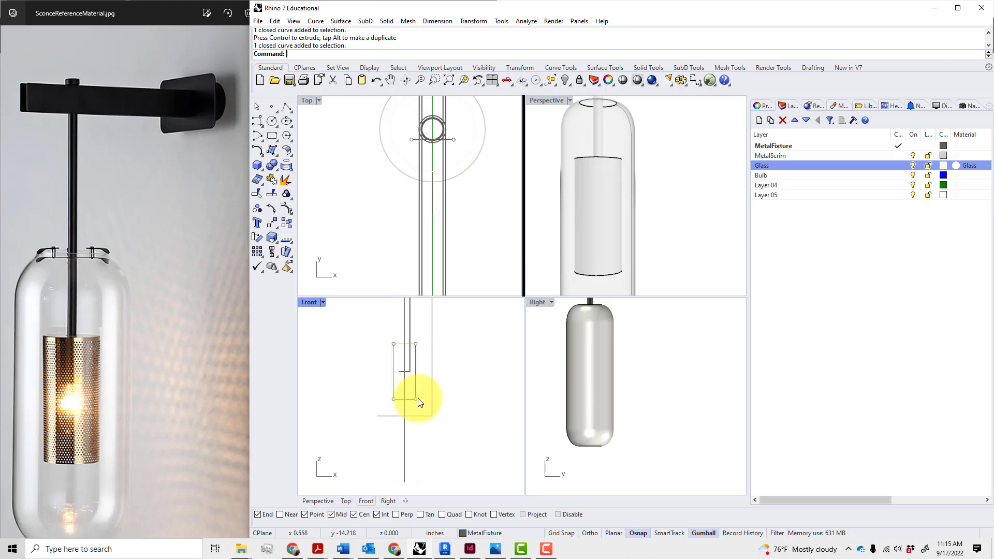
{"action": "scroll", "coordinate": [418, 395], "scroll_direction": "up", "scroll_amount": 2}
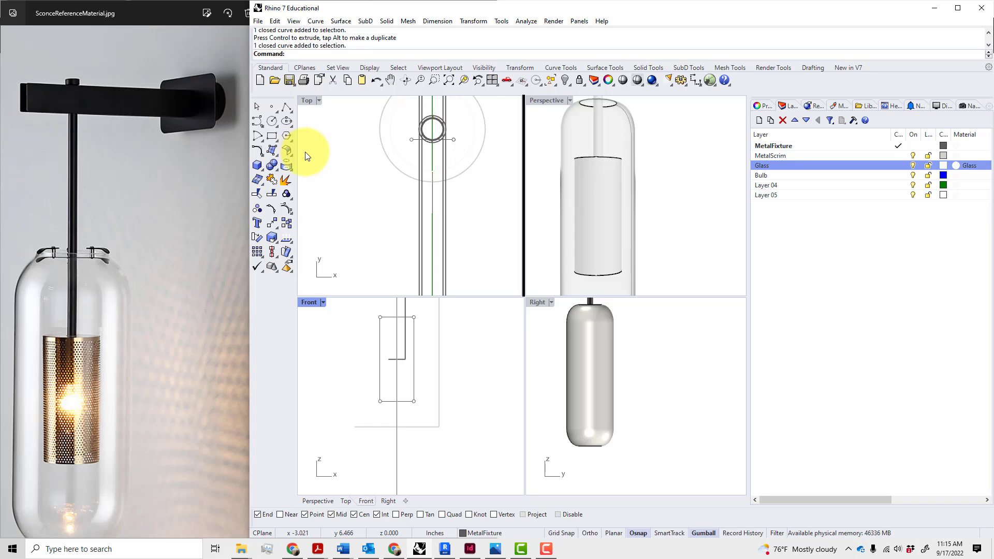
Draw a control-point curve from the rectangle's bottom midpoint, up its left side, to the top
{"action": "left_click", "coordinate": [260, 126]}
{"action": "left_click", "coordinate": [271, 127]}
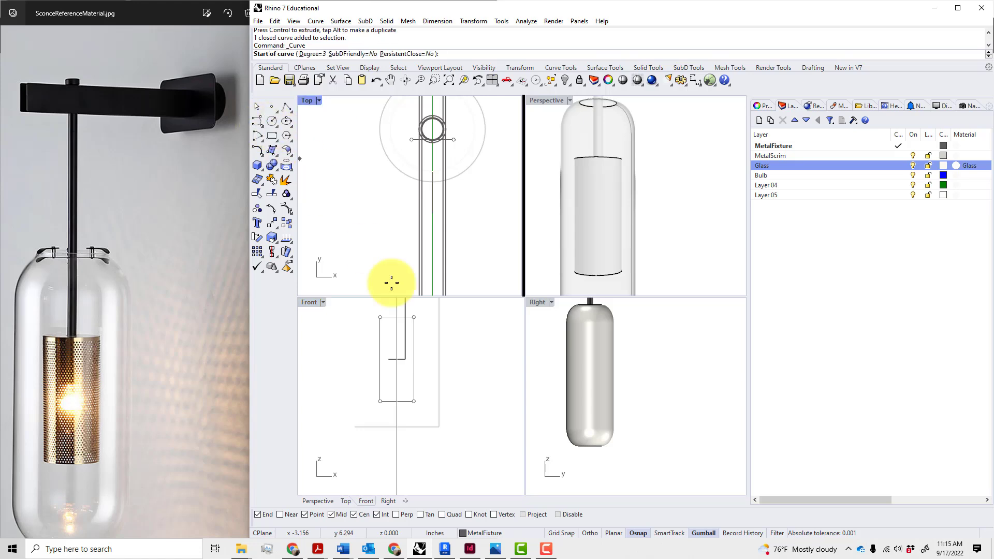
{"action": "left_click", "coordinate": [395, 401]}
{"action": "left_click", "coordinate": [380, 400]}
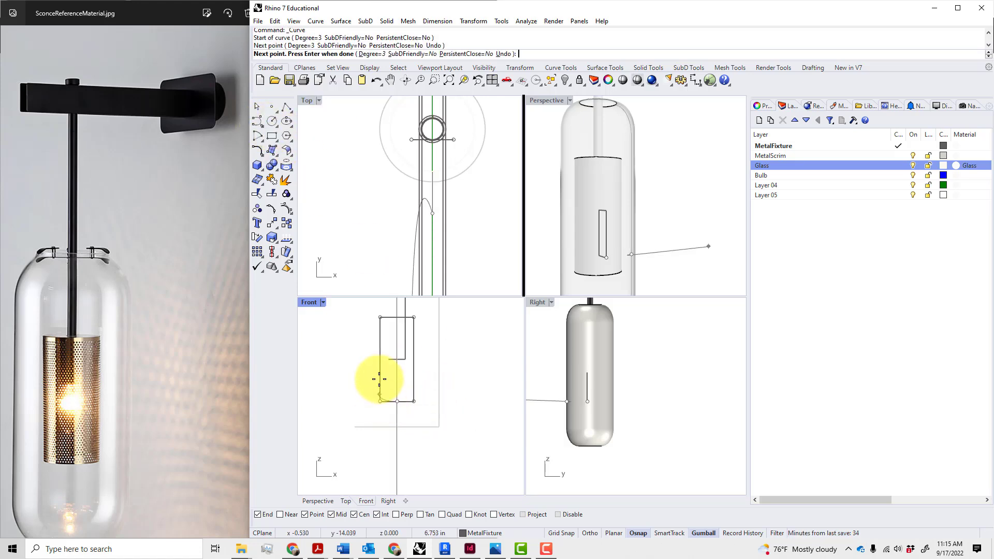
{"action": "left_click", "coordinate": [381, 364]}
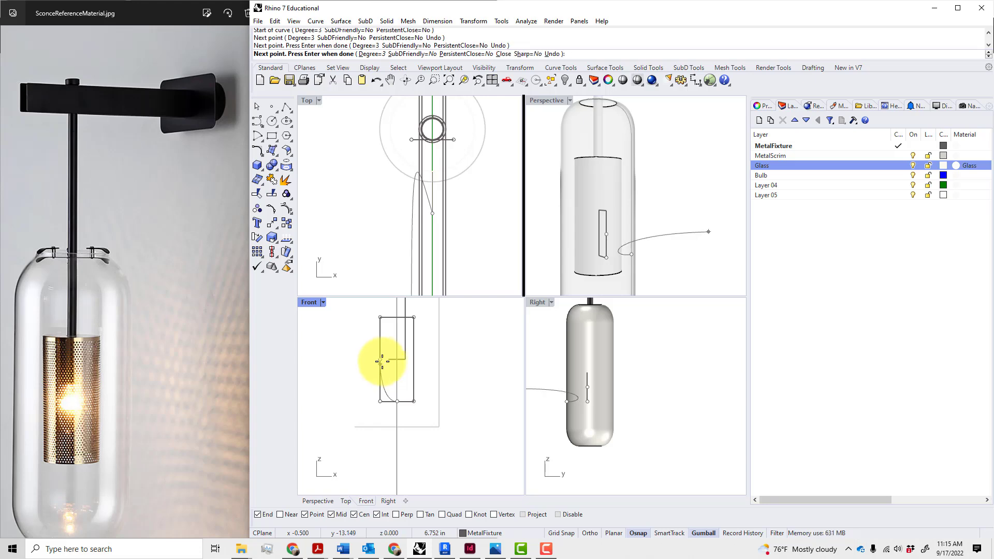
{"action": "left_click", "coordinate": [380, 319]}
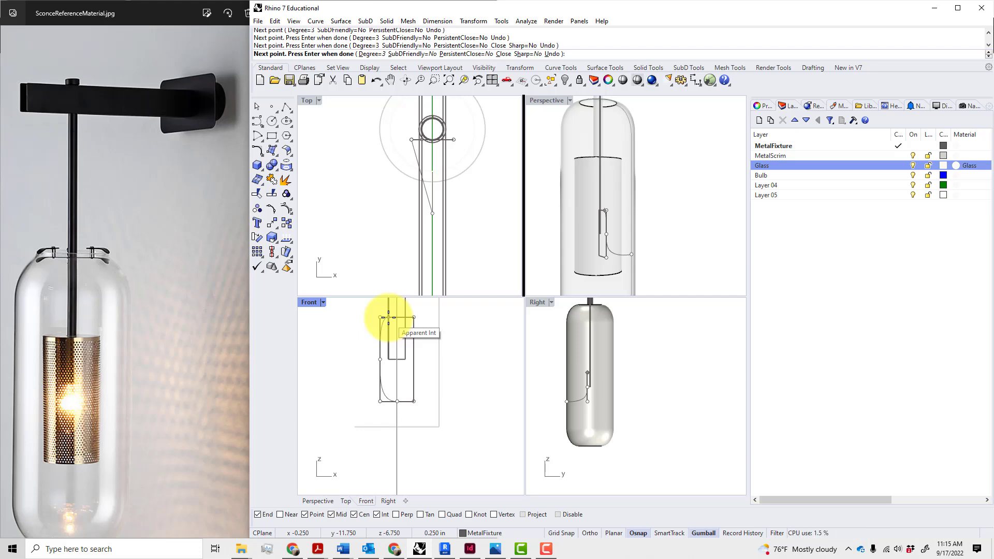
{"action": "left_click", "coordinate": [388, 317]}
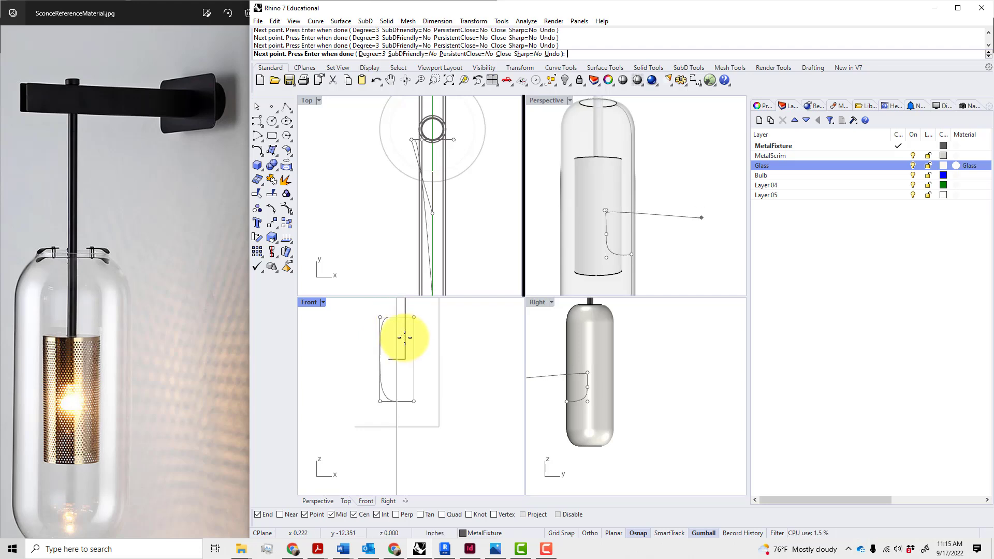
{"action": "key", "text": "Return"}
{"action": "scroll", "coordinate": [400, 422], "scroll_direction": "up", "scroll_amount": 12}
{"action": "scroll", "coordinate": [363, 380], "scroll_direction": "down", "scroll_amount": 4}
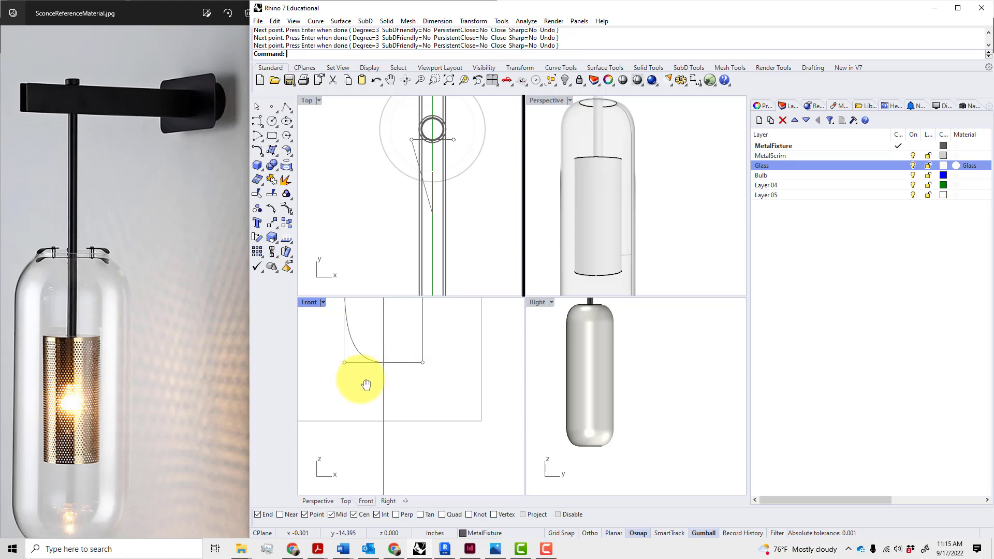
{"action": "right_click_drag", "start_coordinate": [366, 384], "coordinate": [363, 466]}
{"action": "left_click", "coordinate": [362, 437]}
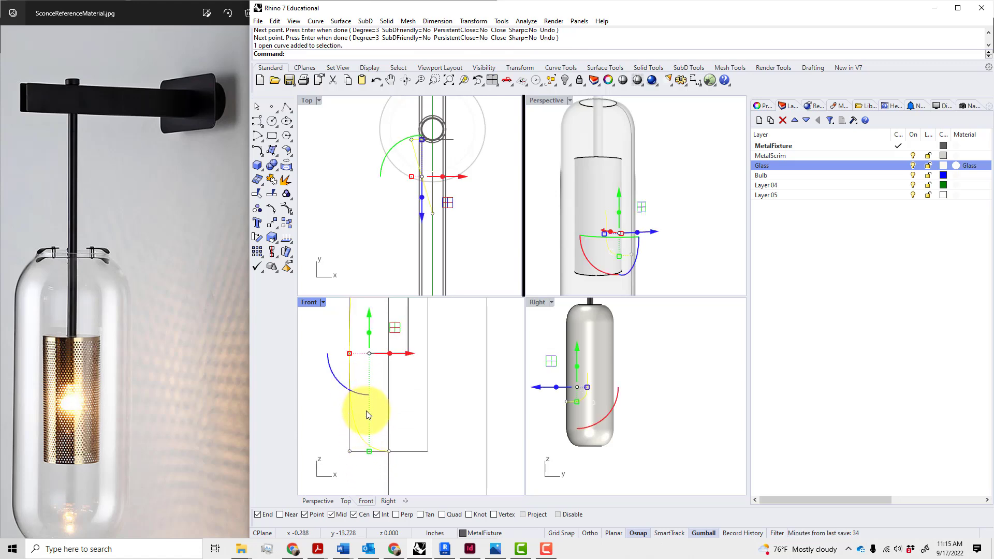
Turn on the profile's control points with POn and delete the guide rectangle
{"action": "type", "text": "POn"}
{"action": "key", "text": "Return"}
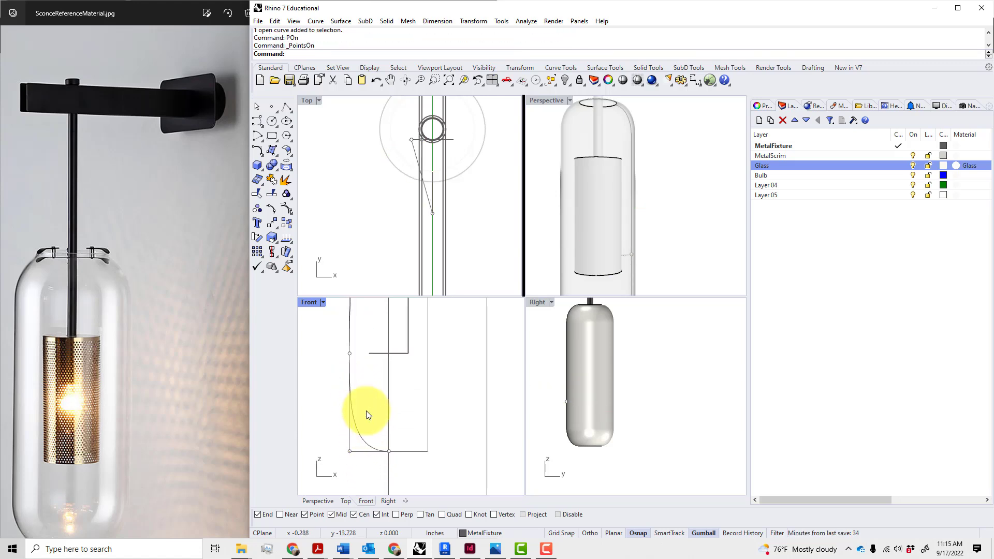
{"action": "scroll", "coordinate": [368, 418], "scroll_direction": "down", "scroll_amount": 3}
{"action": "left_click", "coordinate": [365, 428]}
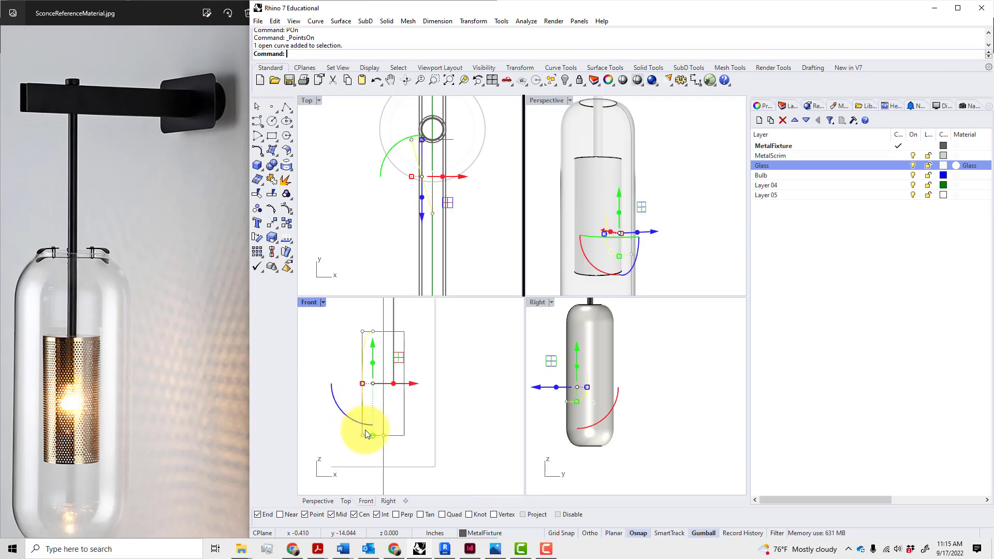
{"action": "scroll", "coordinate": [365, 434], "scroll_direction": "up", "scroll_amount": 3}
{"action": "key", "text": "Escape"}
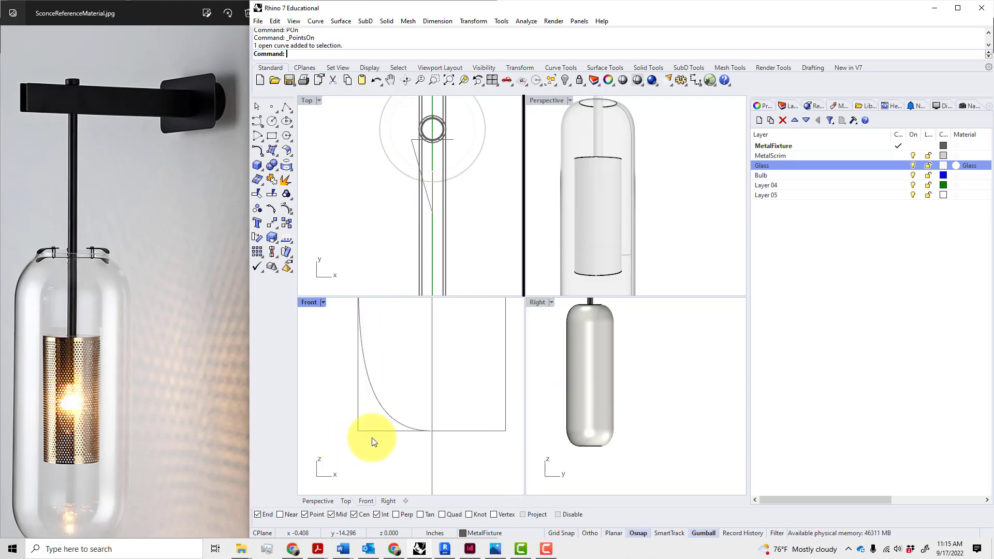
{"action": "left_click", "coordinate": [390, 431]}
{"action": "key", "text": "Delete"}
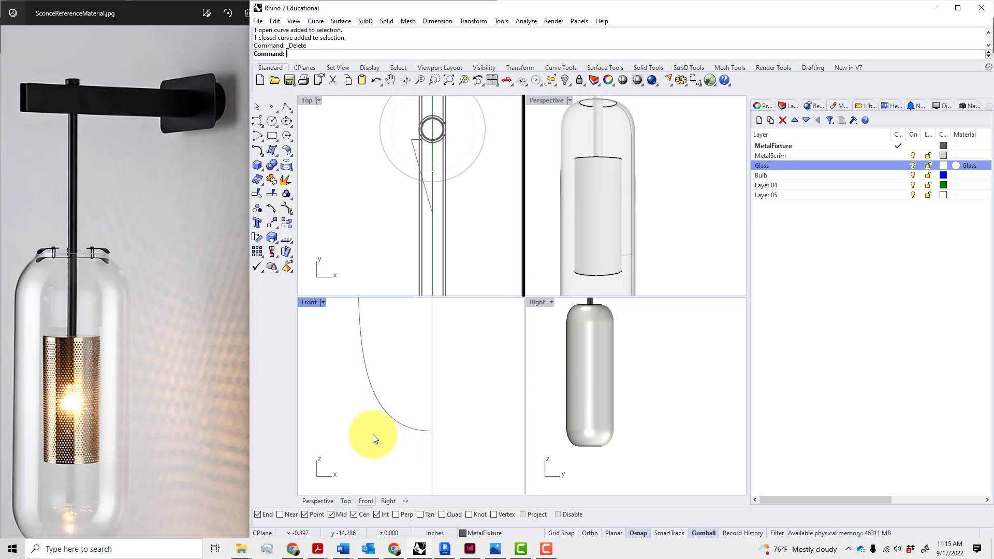
Drag the profile's control points with the gumball, lowering and pushing the upper point right
{"action": "left_click", "coordinate": [386, 418]}
{"action": "left_click", "coordinate": [357, 431]}
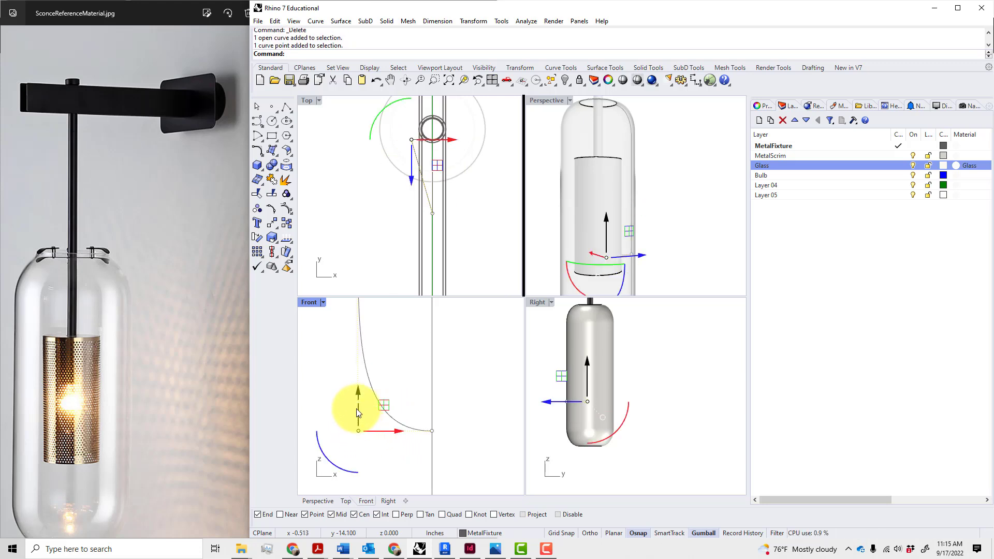
{"action": "mouse_move", "coordinate": [359, 393]}
{"action": "left_mouse_down"}
{"action": "mouse_move", "coordinate": [355, 377]}
{"action": "mouse_move", "coordinate": [361, 390]}
{"action": "left_mouse_up"}
{"action": "left_click_drag", "start_coordinate": [376, 426], "coordinate": [401, 435]}
{"action": "scroll", "coordinate": [399, 442], "scroll_direction": "down", "scroll_amount": 12}
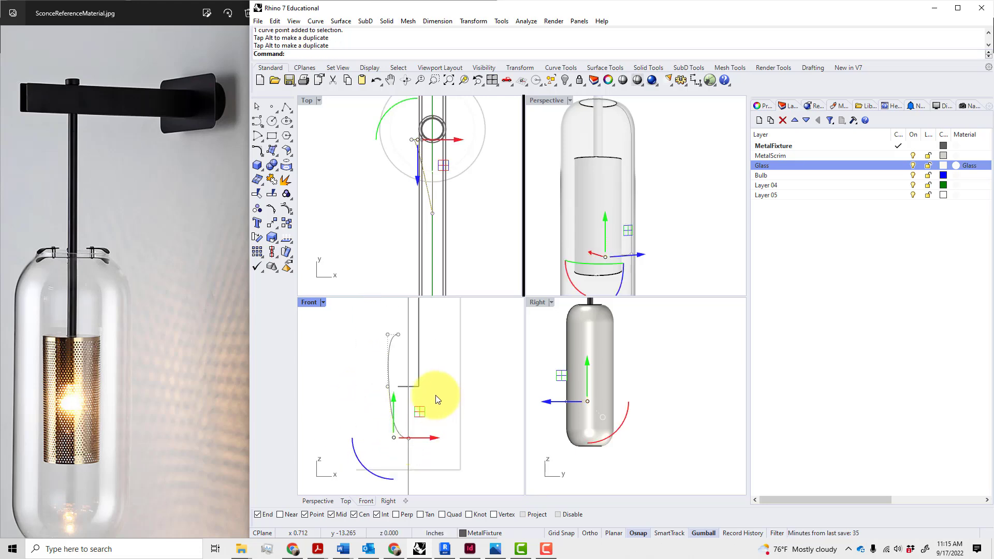
{"action": "scroll", "coordinate": [427, 396], "scroll_direction": "up", "scroll_amount": 4}
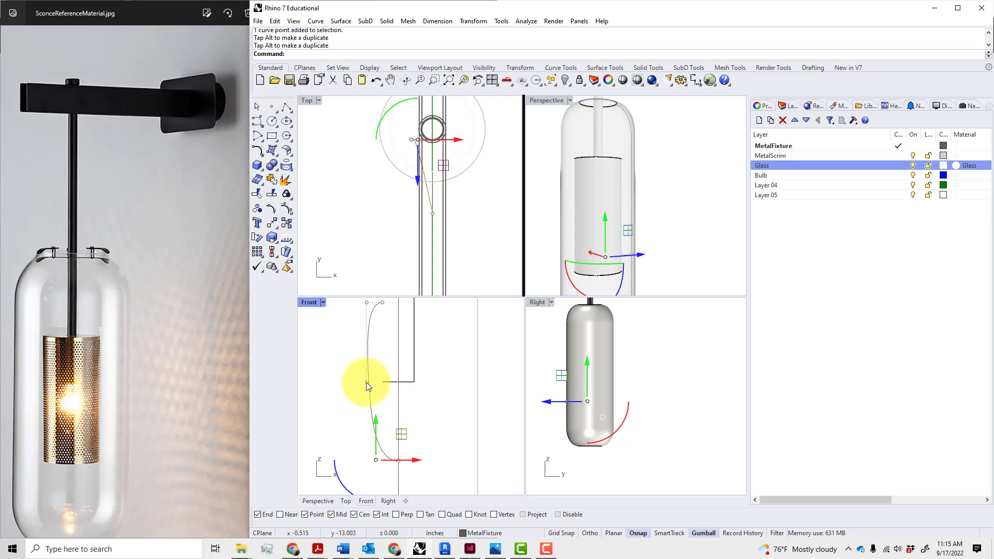
{"action": "mouse_move", "coordinate": [365, 382]}
{"action": "left_mouse_down"}
{"action": "mouse_move", "coordinate": [382, 388]}
{"action": "mouse_move", "coordinate": [353, 386]}
{"action": "left_mouse_up"}
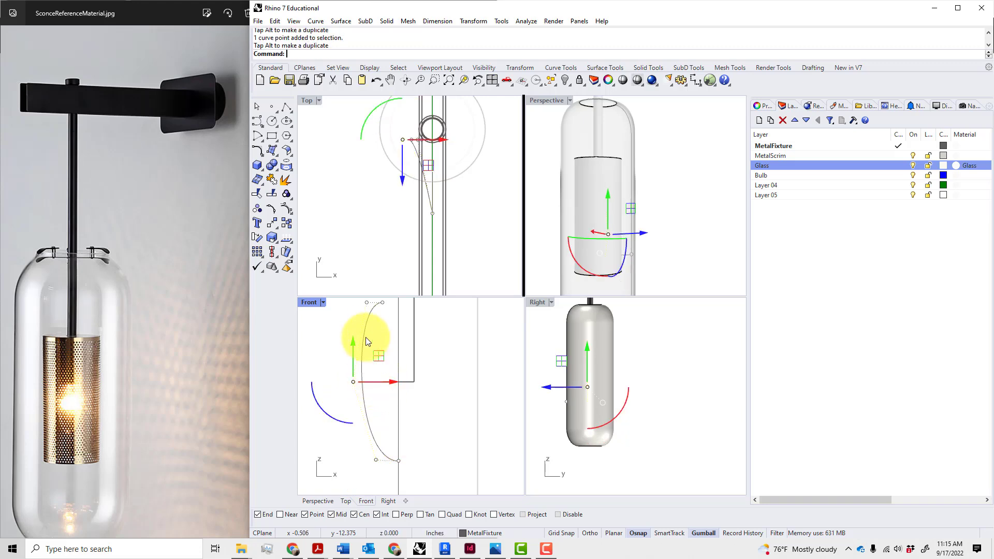
{"action": "left_click", "coordinate": [365, 303]}
{"action": "scroll", "coordinate": [388, 362], "scroll_direction": "down", "scroll_amount": 4}
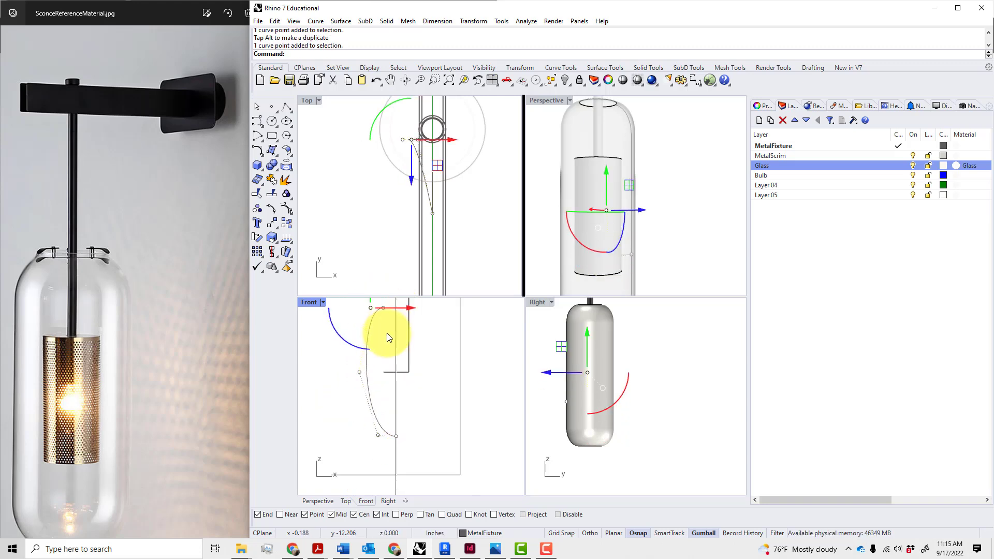
{"action": "left_click_drag", "start_coordinate": [382, 333], "coordinate": [384, 354]}
{"action": "scroll", "coordinate": [401, 391], "scroll_direction": "up", "scroll_amount": 6}
{"action": "right_click_drag", "start_coordinate": [404, 396], "coordinate": [388, 405]}
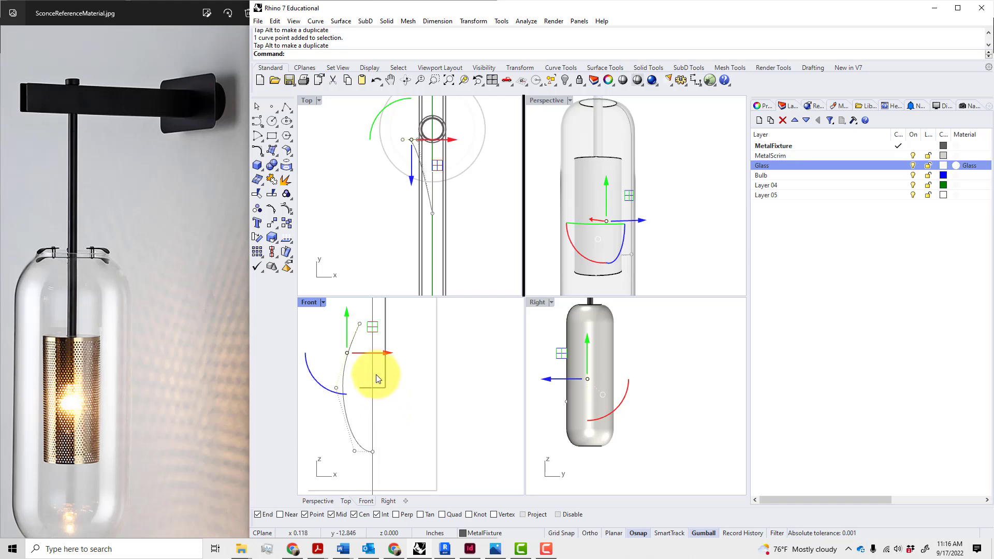
{"action": "left_click_drag", "start_coordinate": [369, 353], "coordinate": [378, 355]}
{"action": "key", "text": "Escape"}
{"action": "key", "text": "Escape"}
Nudge another profile control point left to refine the teardrop outline
{"action": "right_click_drag", "start_coordinate": [424, 418], "coordinate": [412, 416]}
{"action": "scroll", "coordinate": [410, 418], "scroll_direction": "down", "scroll_amount": 2}
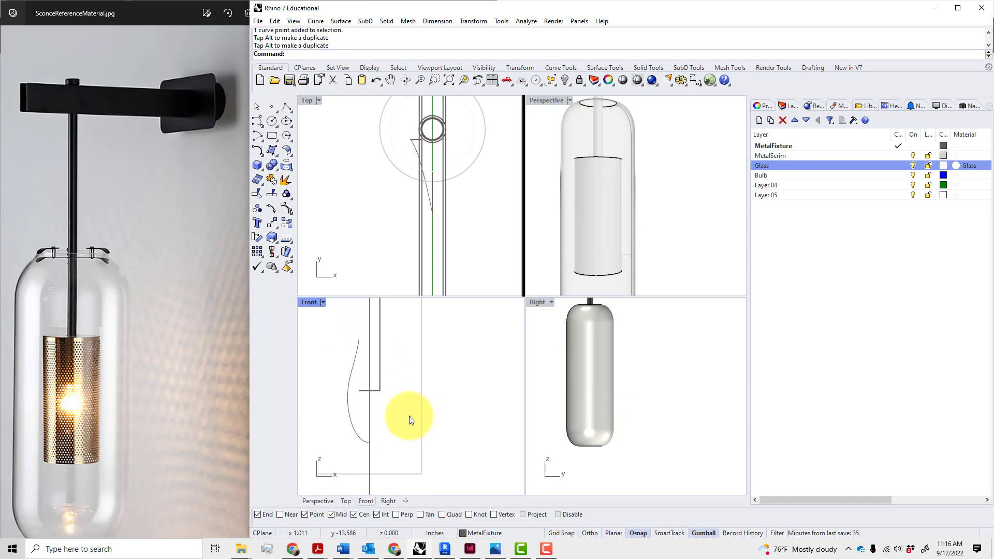
{"action": "left_click", "coordinate": [356, 424]}
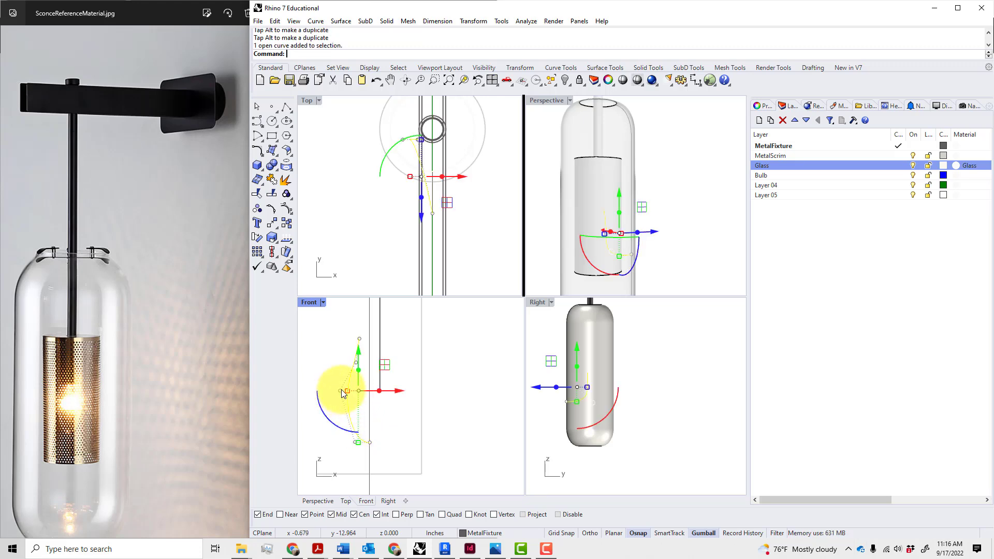
{"action": "left_click", "coordinate": [341, 390]}
{"action": "left_click_drag", "start_coordinate": [367, 392], "coordinate": [361, 392]}
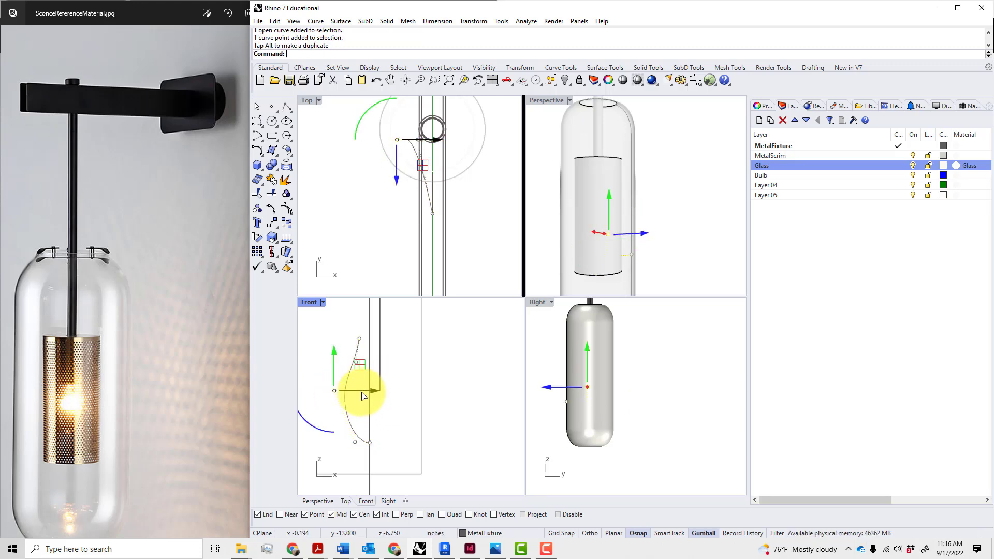
{"action": "left_click", "coordinate": [396, 426]}
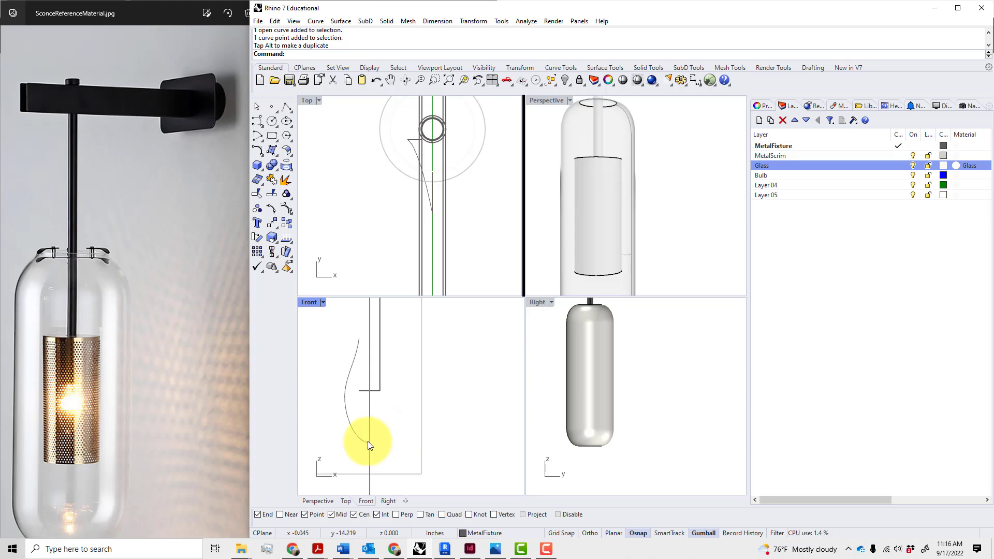
{"action": "left_click", "coordinate": [368, 441]}
{"action": "left_click", "coordinate": [386, 442]}
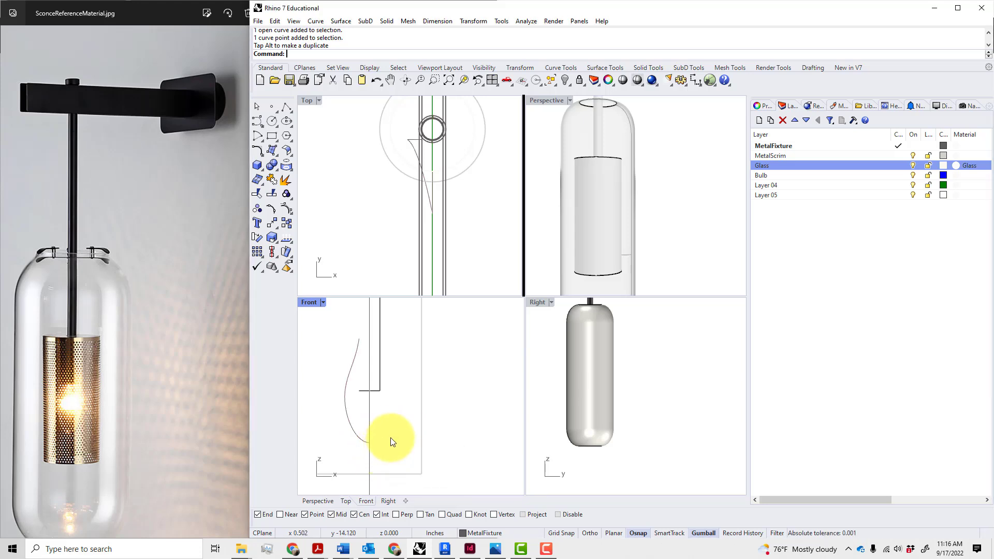
{"action": "left_click", "coordinate": [350, 430]}
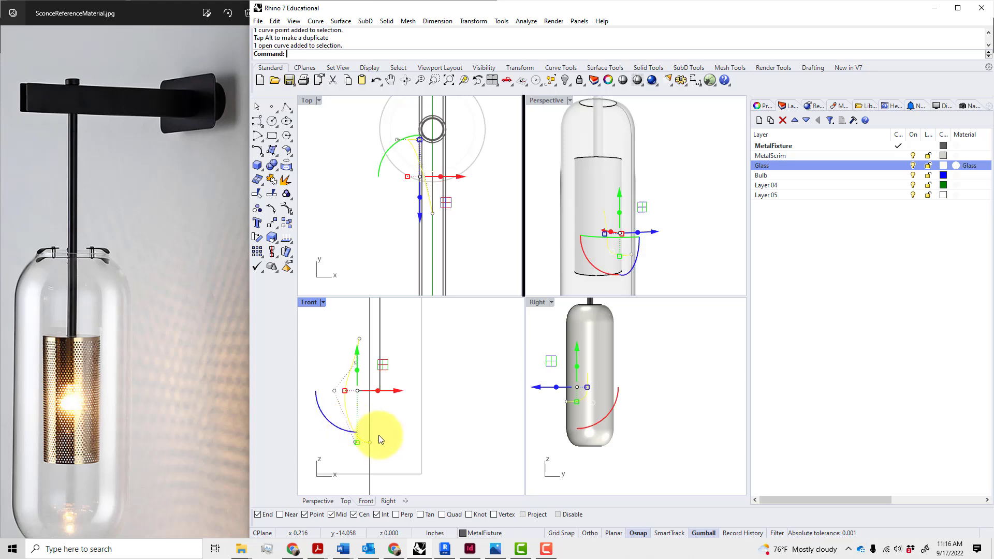
{"action": "key", "text": "Escape"}
{"action": "right_click_drag", "start_coordinate": [402, 443], "coordinate": [476, 472]}
{"action": "scroll", "coordinate": [477, 471], "scroll_direction": "down", "scroll_amount": 3}
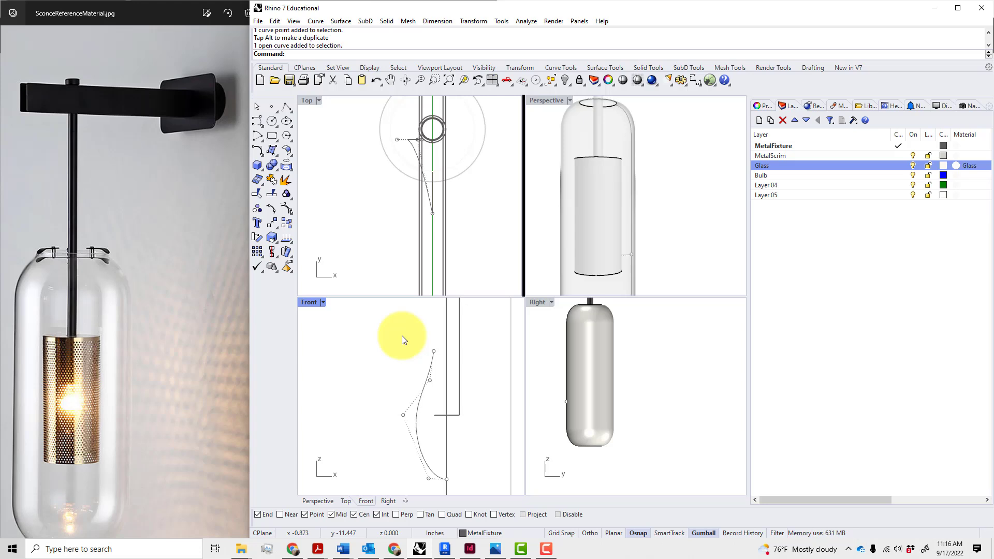
Maximize the Front view and drag the profile's lower control point down
{"action": "double_click", "coordinate": [307, 301]}
{"action": "right_click_drag", "start_coordinate": [459, 358], "coordinate": [377, 325]}
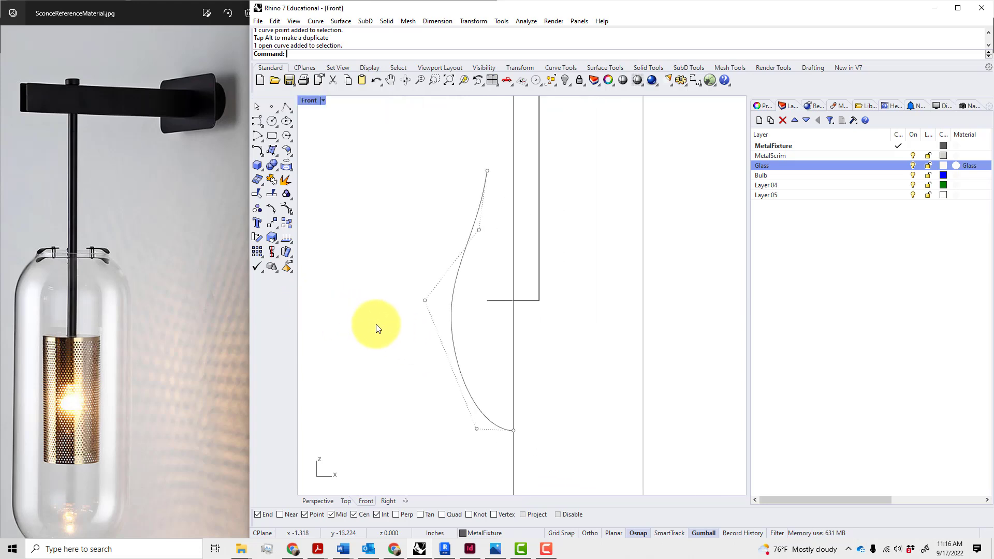
{"action": "scroll", "coordinate": [377, 325], "scroll_direction": "down", "scroll_amount": 4}
{"action": "right_click_drag", "start_coordinate": [406, 355], "coordinate": [384, 370]}
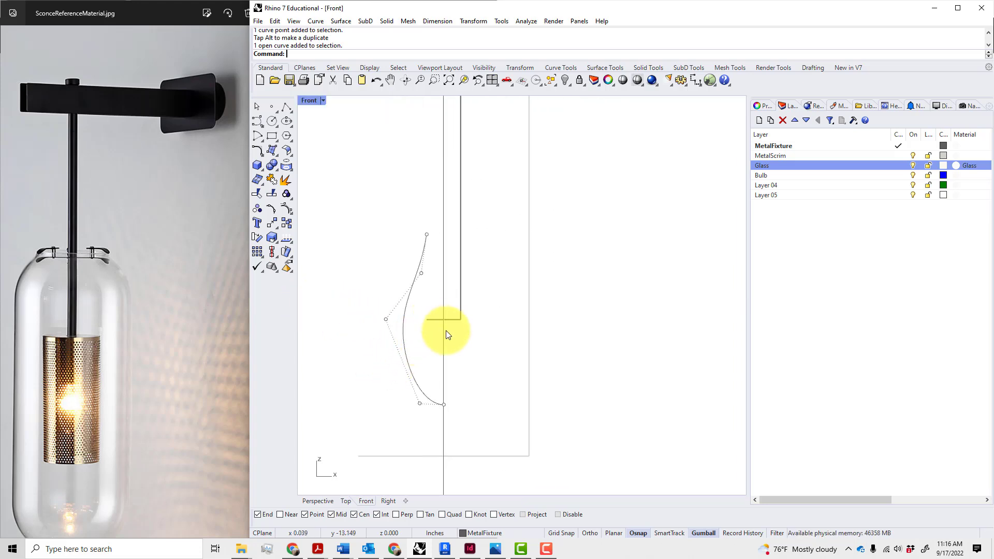
{"action": "right_click_drag", "start_coordinate": [445, 333], "coordinate": [437, 353]}
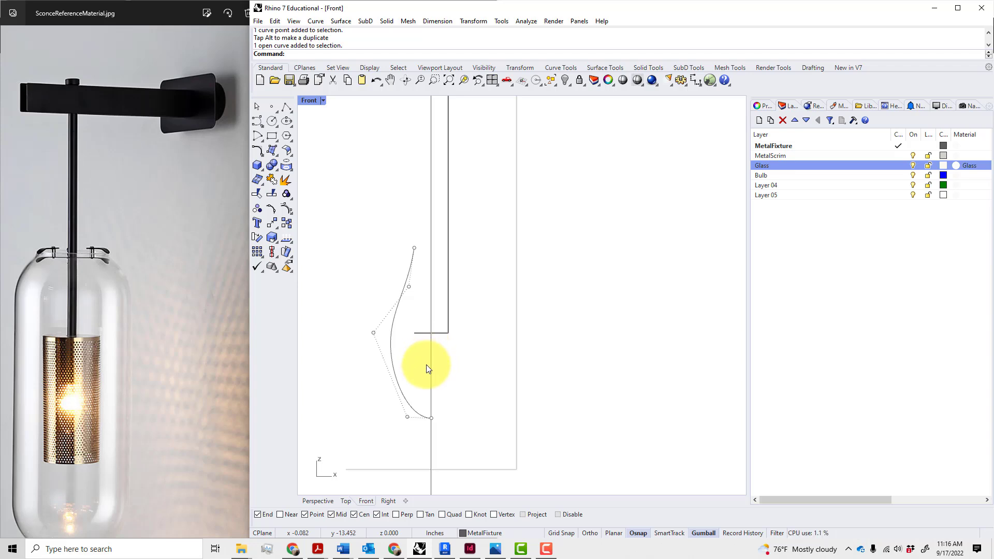
{"action": "left_click", "coordinate": [412, 407]}
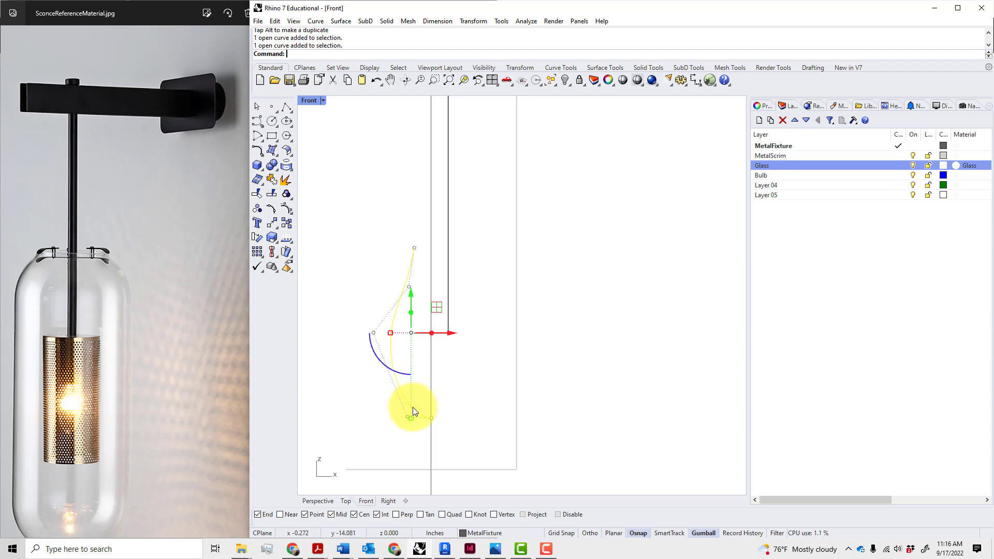
{"action": "key", "text": "Escape"}
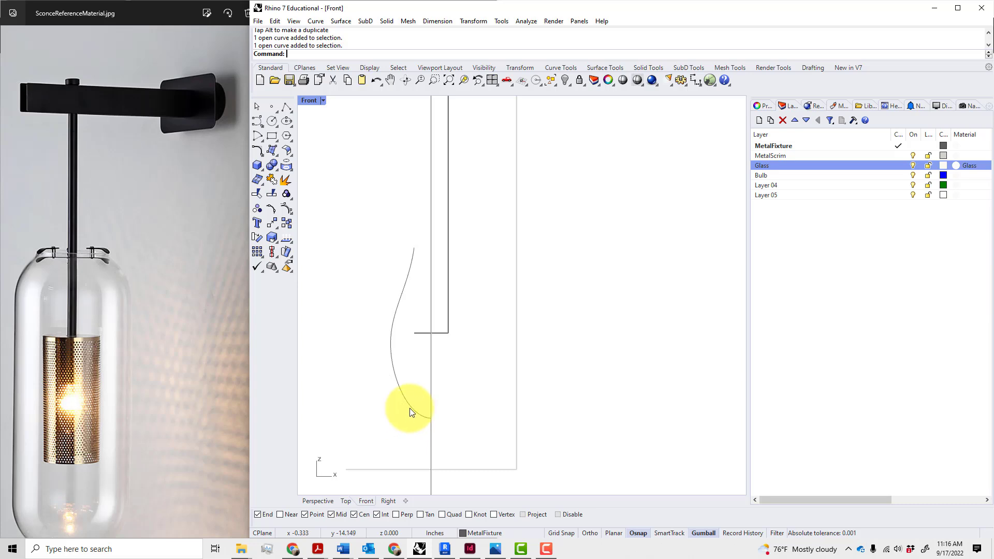
{"action": "left_click", "coordinate": [409, 407]}
{"action": "left_click", "coordinate": [407, 418]}
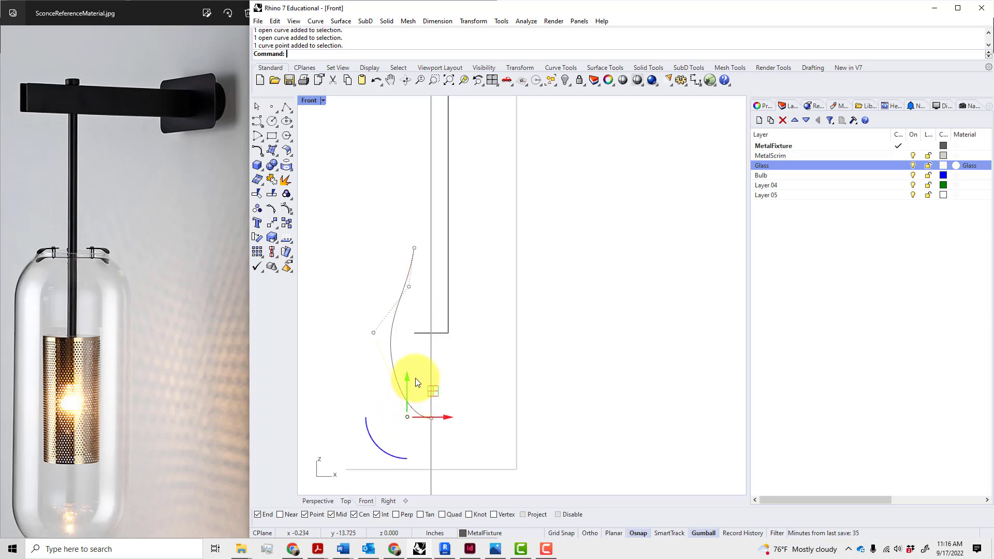
{"action": "left_click_drag", "start_coordinate": [409, 382], "coordinate": [425, 439]}
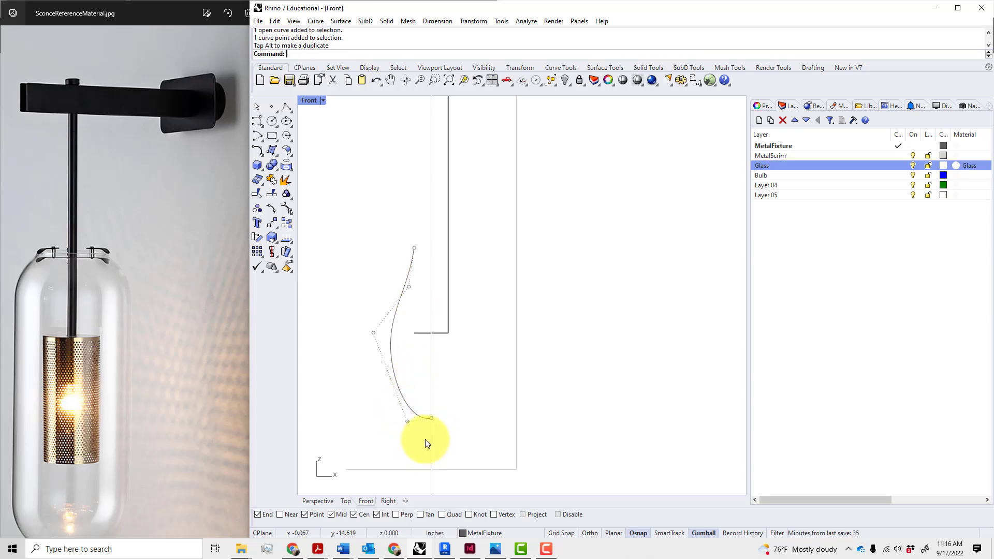
Raise the lower-left control point so the base curves into the centre line
{"action": "scroll", "coordinate": [421, 418], "scroll_direction": "up", "scroll_amount": 3}
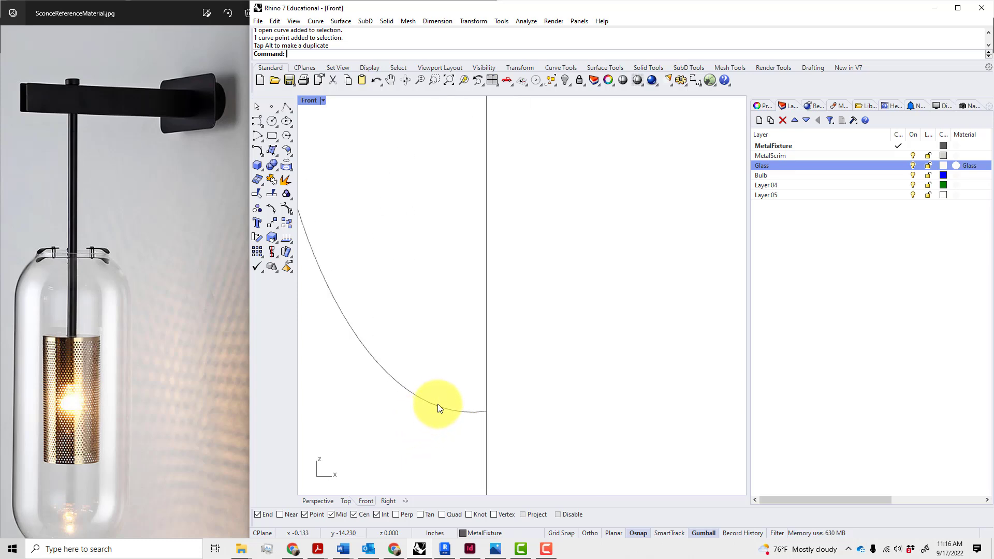
{"action": "left_click", "coordinate": [432, 412]}
{"action": "left_click", "coordinate": [356, 429]}
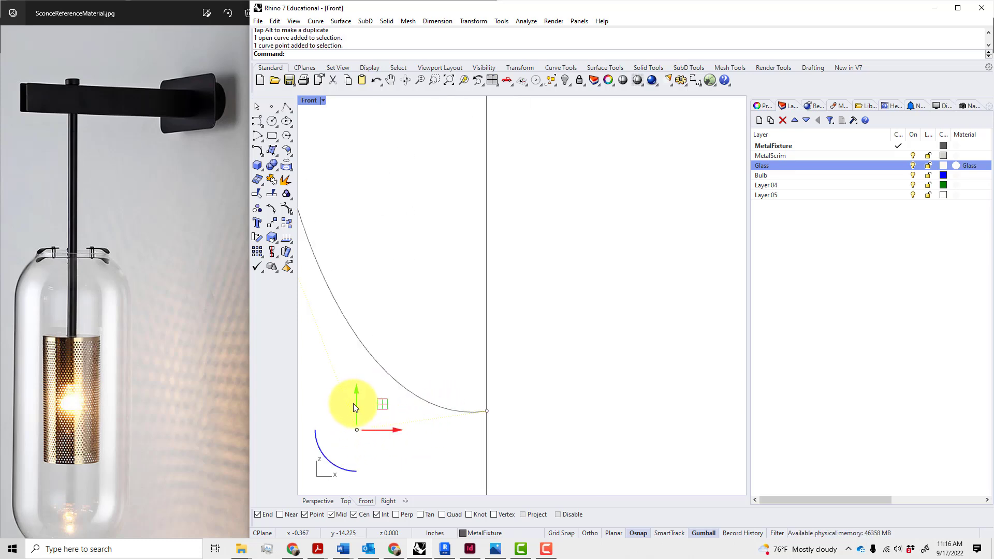
{"action": "left_click_drag", "start_coordinate": [353, 403], "coordinate": [358, 390]}
{"action": "left_click", "coordinate": [384, 445]}
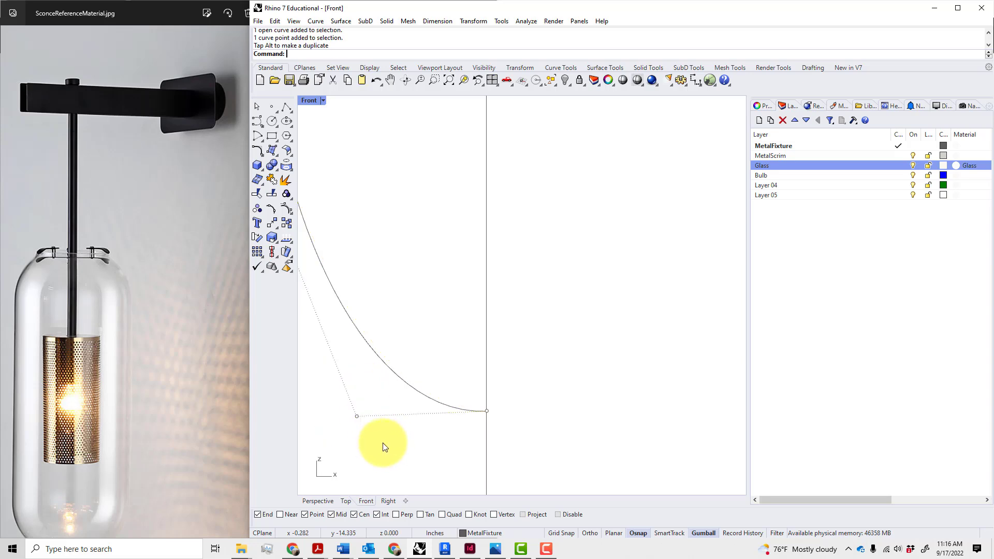
{"action": "scroll", "coordinate": [393, 443], "scroll_direction": "down", "scroll_amount": 6}
{"action": "key", "text": "Escape"}
{"action": "scroll", "coordinate": [407, 431], "scroll_direction": "down", "scroll_amount": 3}
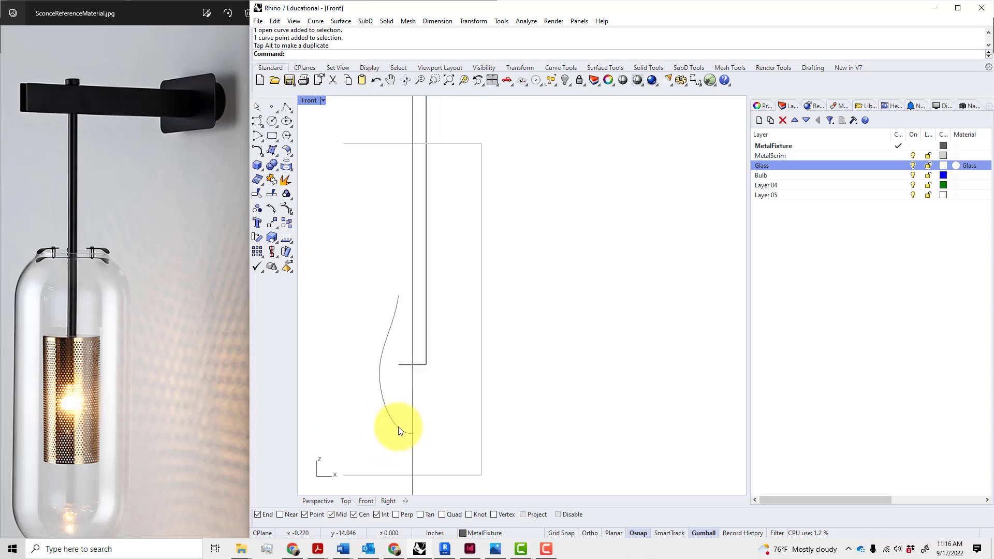
{"action": "left_click", "coordinate": [398, 427]}
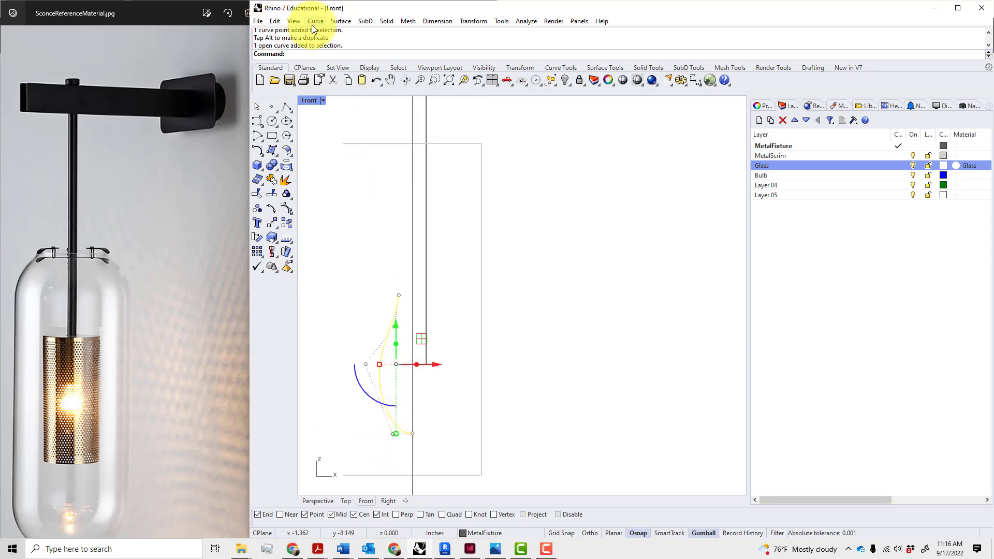
{"action": "left_click", "coordinate": [337, 21]}
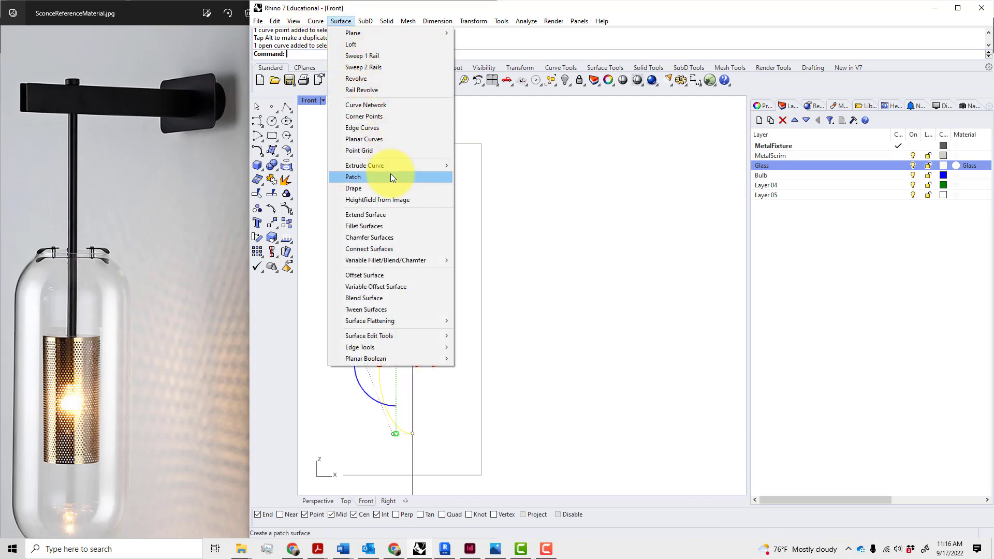
{"action": "left_click", "coordinate": [381, 78]}
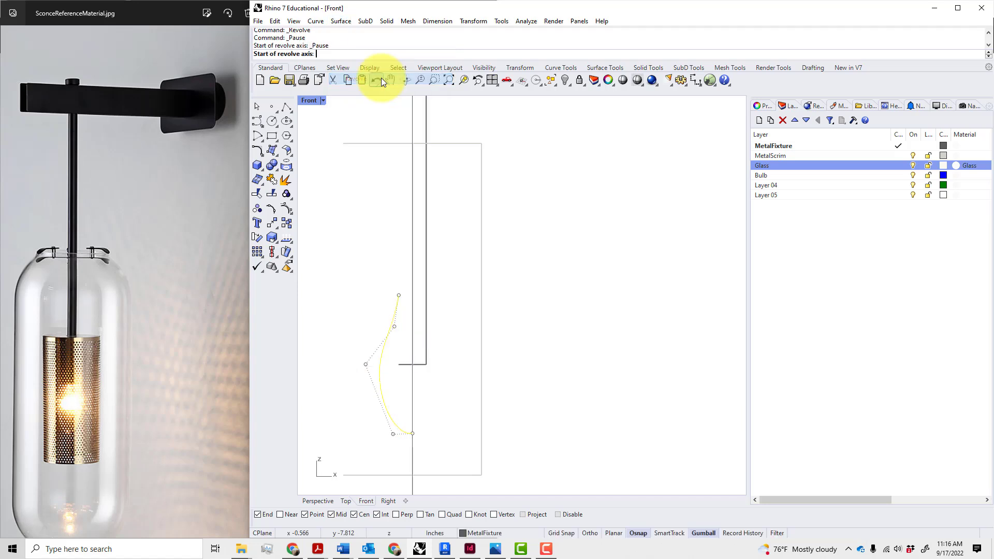
{"action": "left_click", "coordinate": [413, 434]}
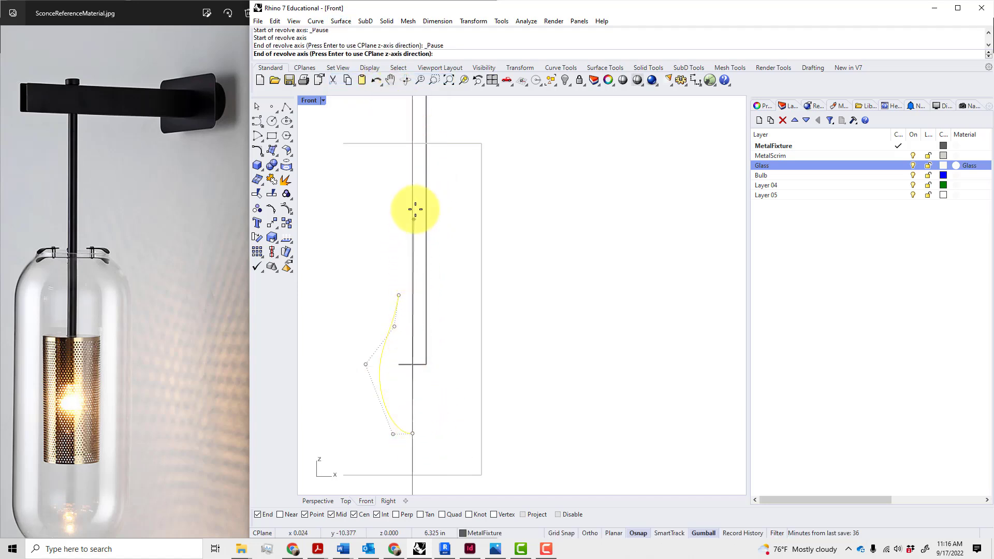
{"action": "left_click", "coordinate": [409, 141]}
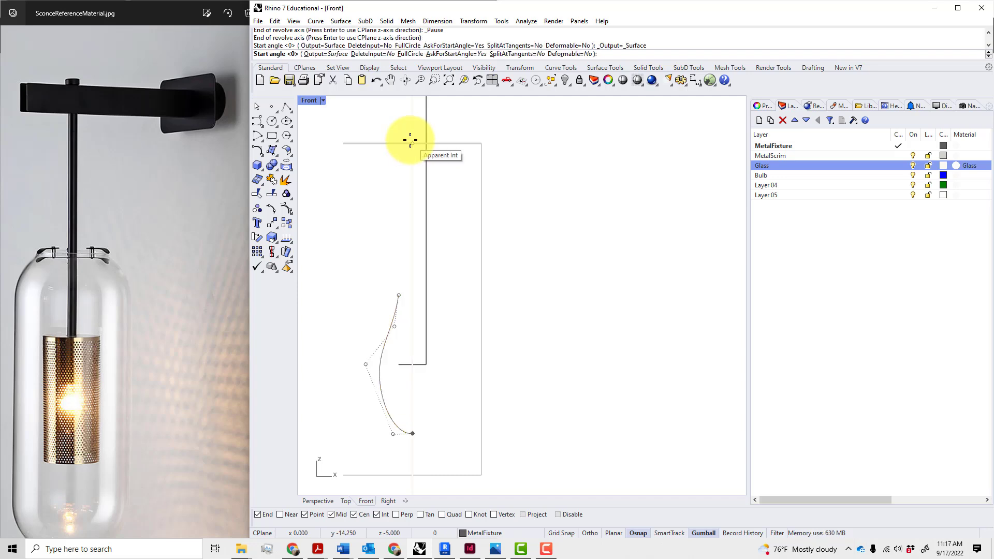
{"action": "key", "text": "Return"}
{"action": "key", "text": "Return"}
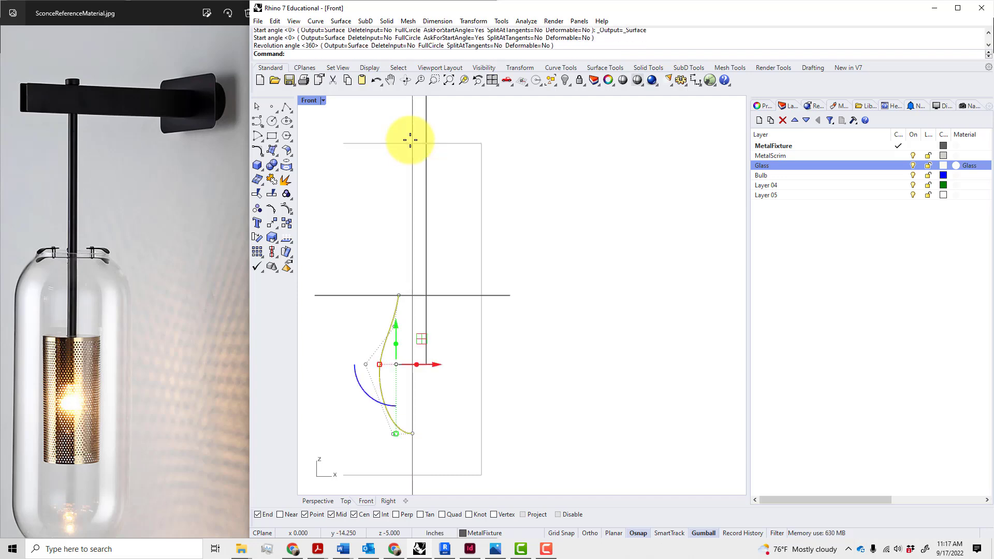
{"action": "scroll", "coordinate": [517, 282], "scroll_direction": "down", "scroll_amount": 5}
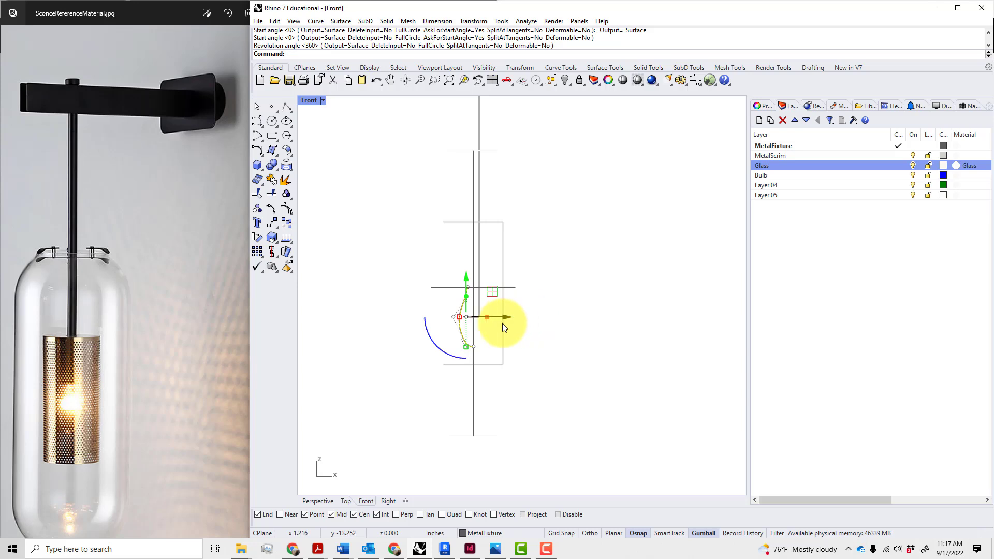
{"action": "key", "text": "Escape"}
{"action": "scroll", "coordinate": [486, 321], "scroll_direction": "up", "scroll_amount": 5}
{"action": "key", "text": "ctrl+z"}
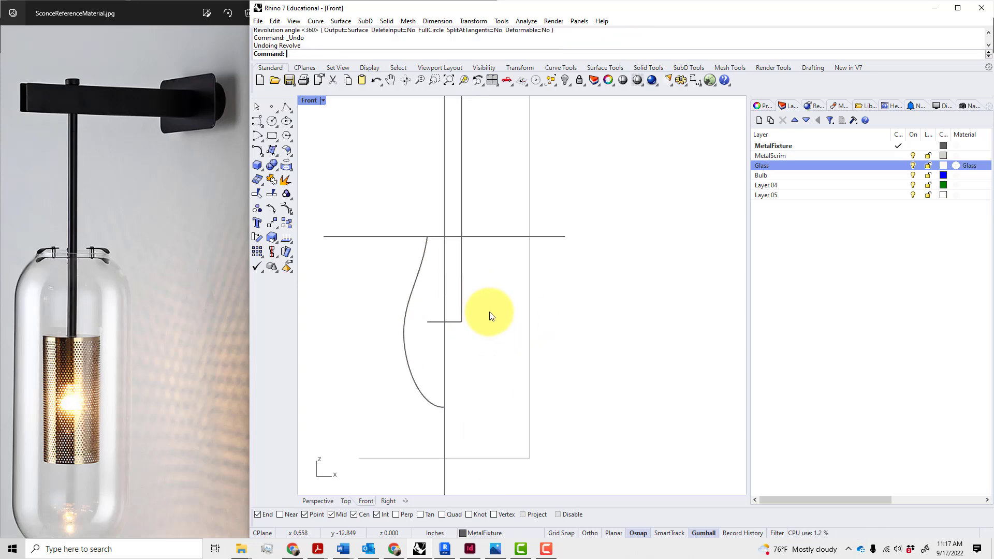
{"action": "scroll", "coordinate": [450, 289], "scroll_direction": "down", "scroll_amount": 4}
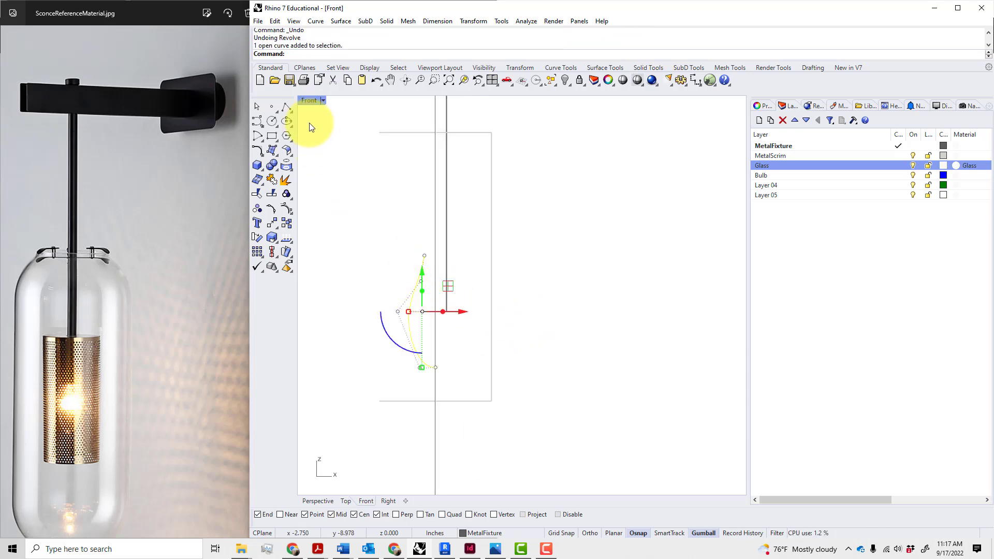
Restore the four-viewport layout and select the bulb profile curve in the Top view
{"action": "double_click", "coordinate": [307, 100]}
{"action": "right_click_drag", "start_coordinate": [432, 199], "coordinate": [454, 211]}
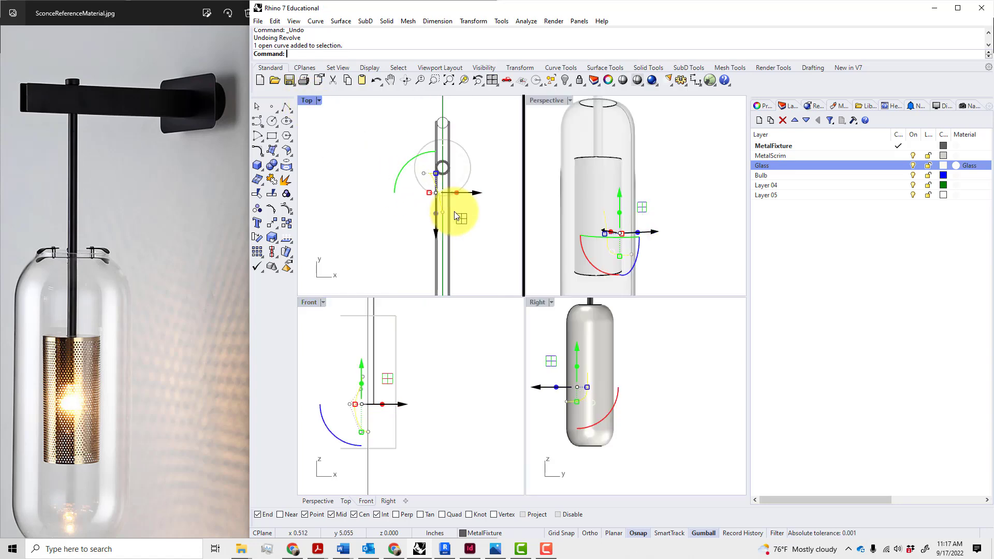
{"action": "scroll", "coordinate": [447, 202], "scroll_direction": "up", "scroll_amount": 5}
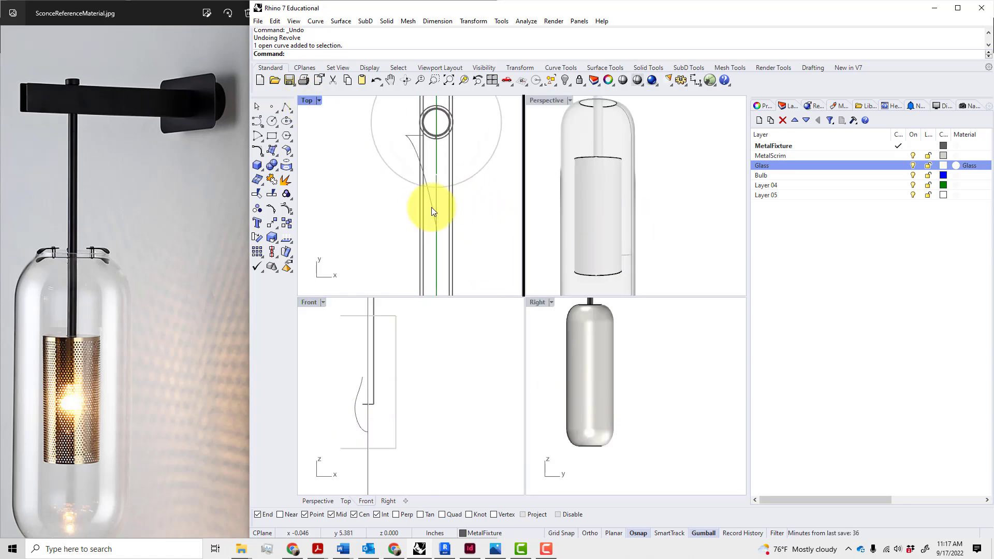
{"action": "left_click", "coordinate": [432, 204]}
{"action": "key", "text": "Escape"}
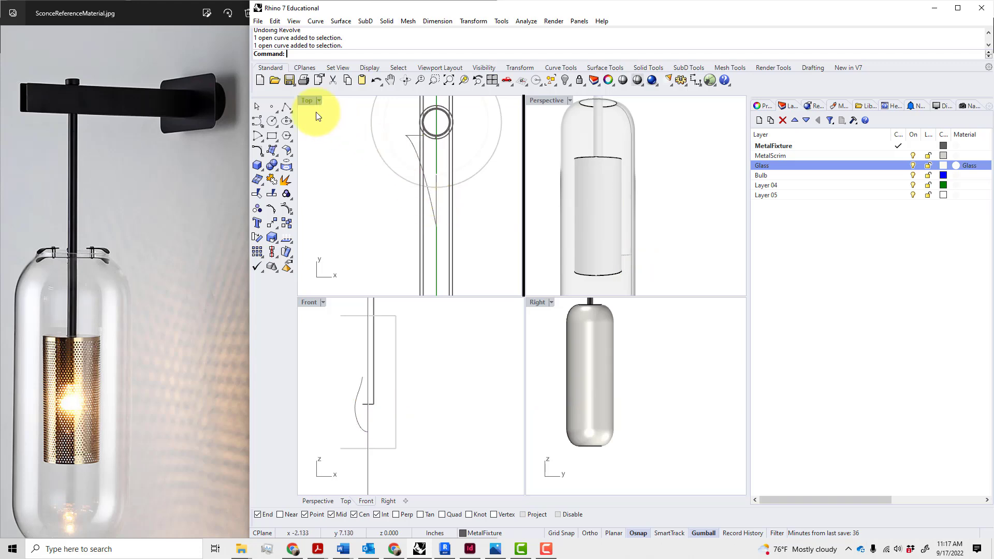
{"action": "double_click", "coordinate": [304, 101]}
{"action": "double_click", "coordinate": [307, 101]}
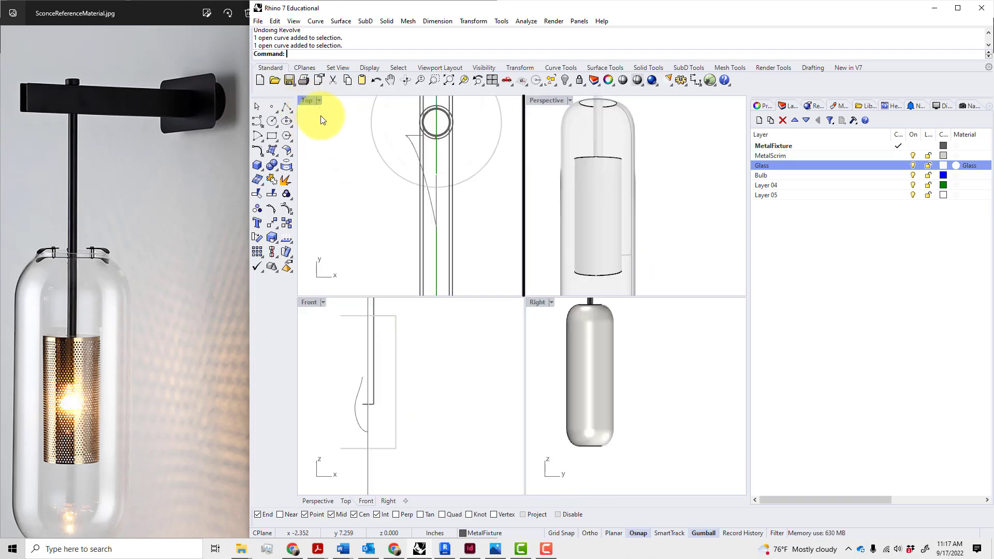
{"action": "left_click", "coordinate": [432, 196]}
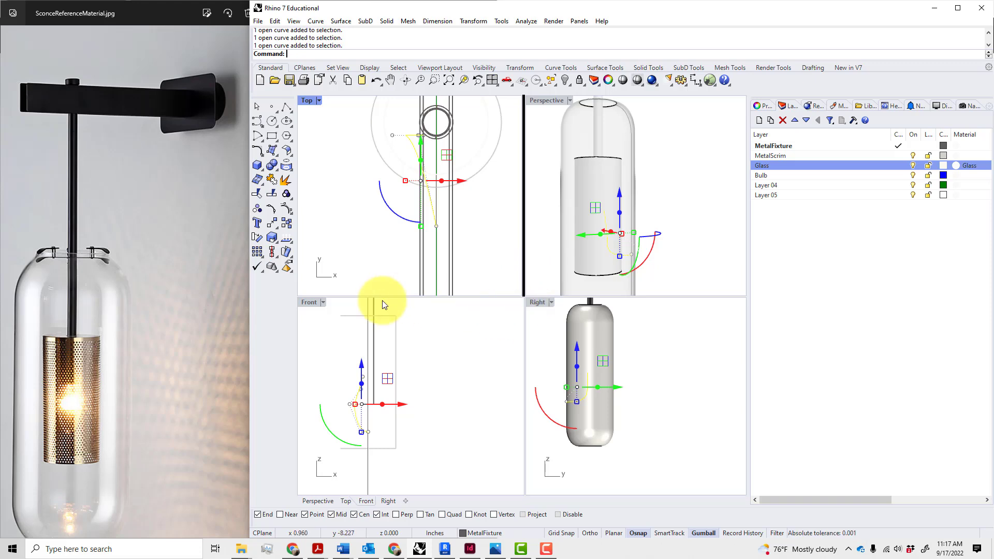
Project the profile curve onto the Front construction plane with Delete input objects = Yes
{"action": "double_click", "coordinate": [309, 303]}
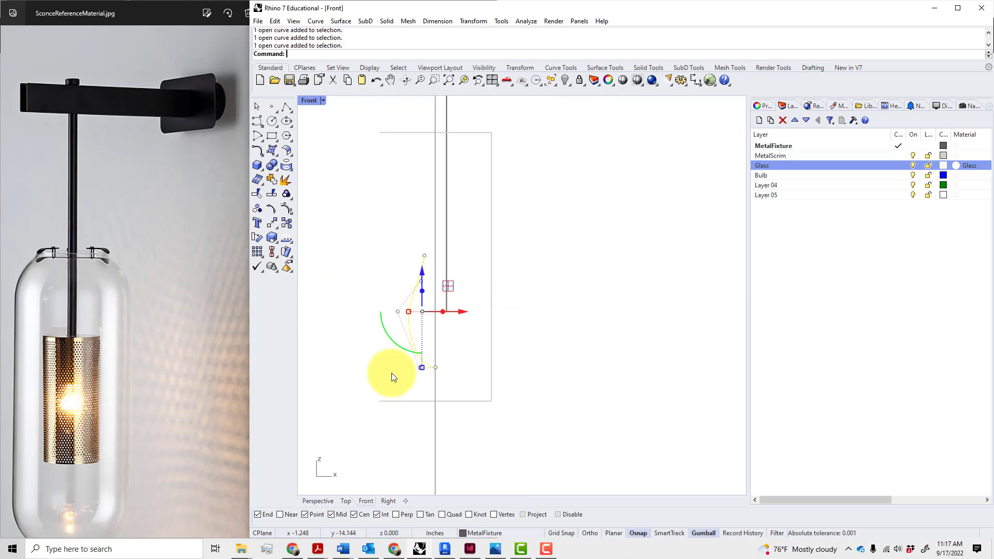
{"action": "left_click", "coordinate": [402, 384]}
{"action": "left_click", "coordinate": [420, 366]}
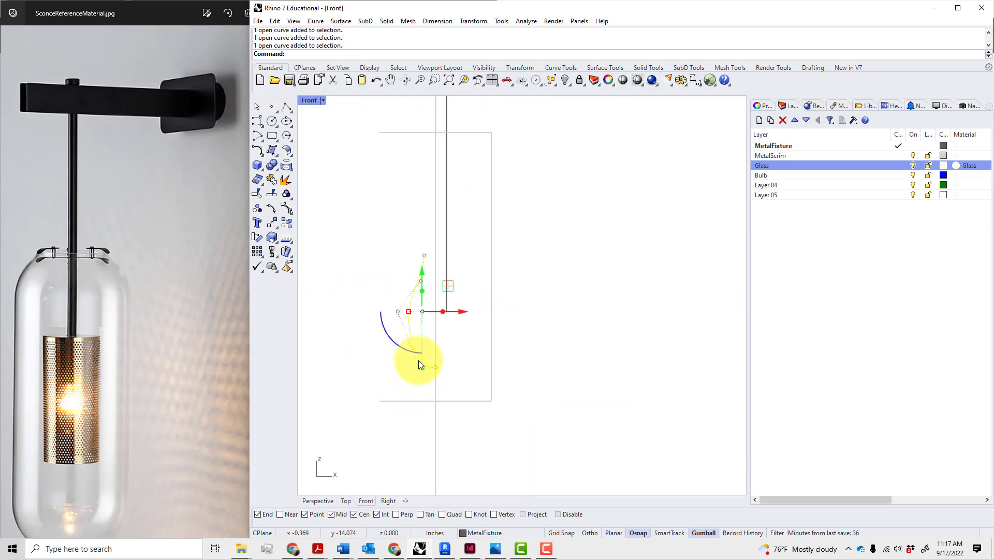
{"action": "type", "text": "ProjectToCPlane"}
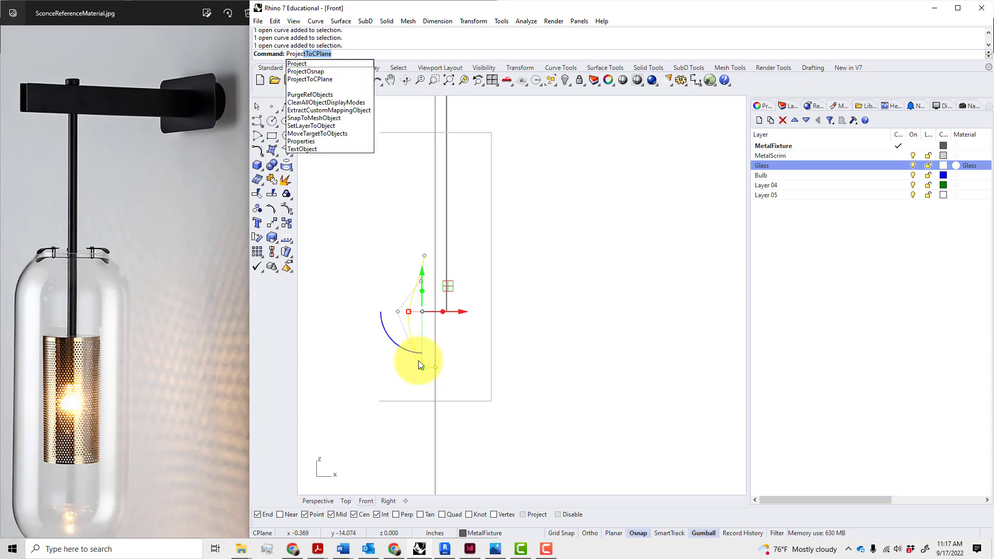
{"action": "left_click", "coordinate": [324, 79]}
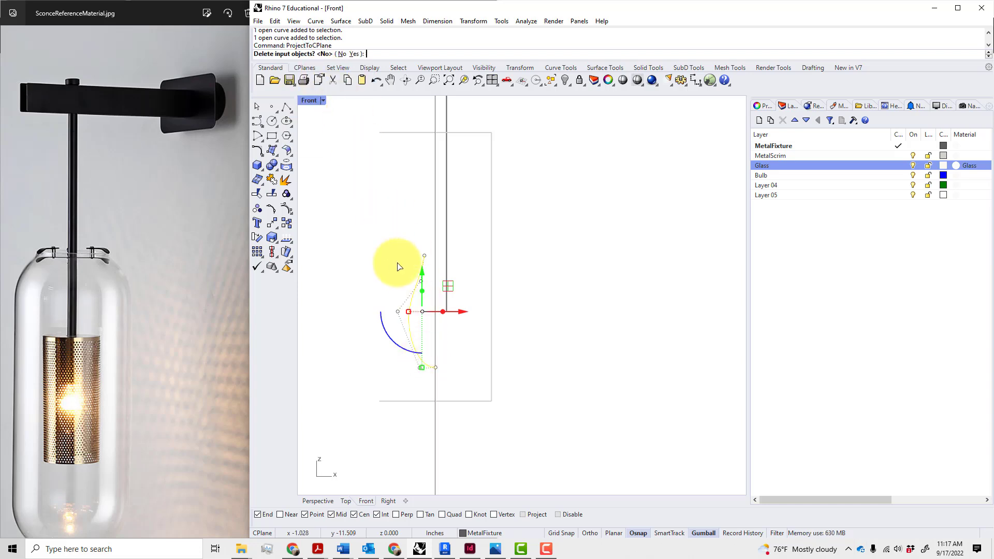
{"action": "left_click", "coordinate": [356, 54]}
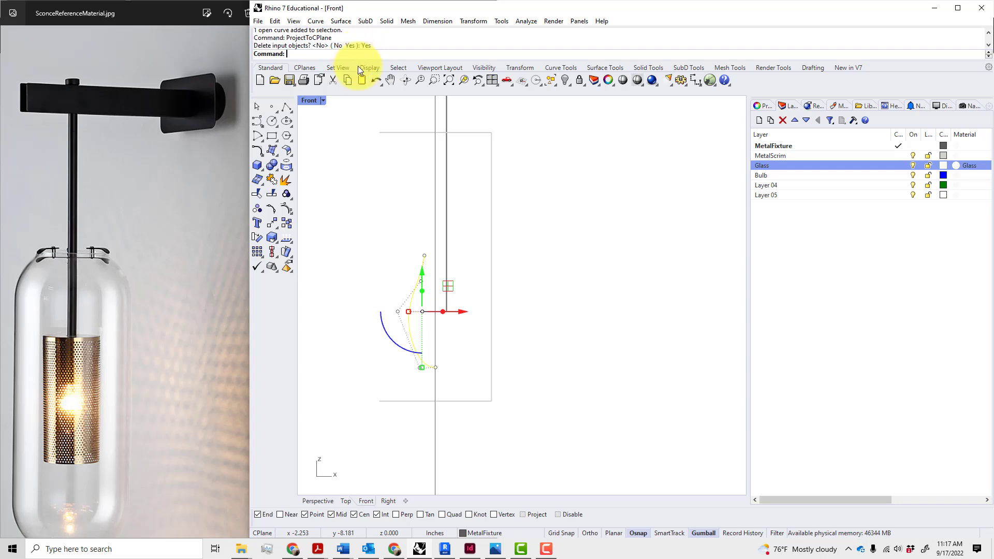
{"action": "left_click", "coordinate": [396, 205]}
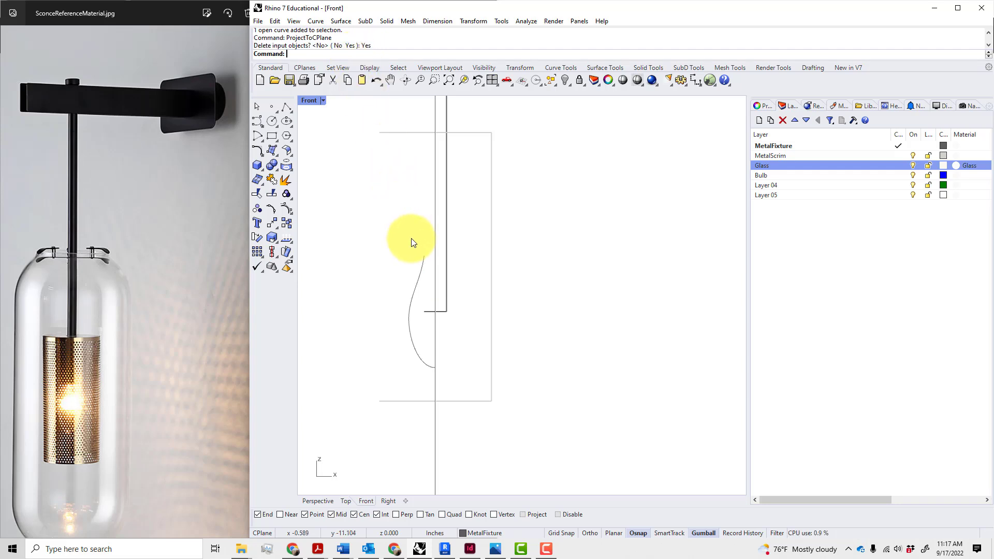
Restore the four viewports, orbit the Perspective view and reselect the flattened profile
{"action": "double_click", "coordinate": [311, 99]}
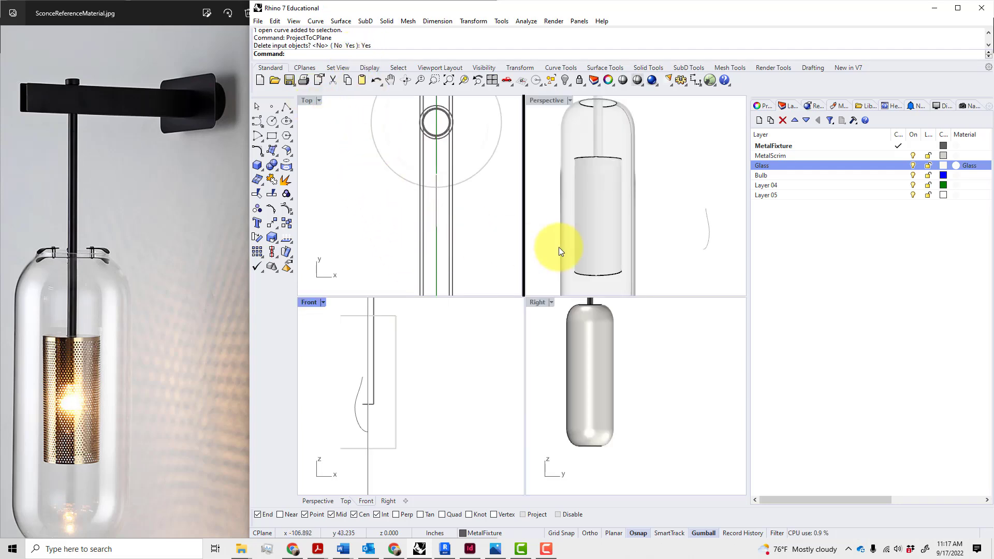
{"action": "left_click", "coordinate": [554, 261]}
{"action": "scroll", "coordinate": [624, 239], "scroll_direction": "down", "scroll_amount": 6}
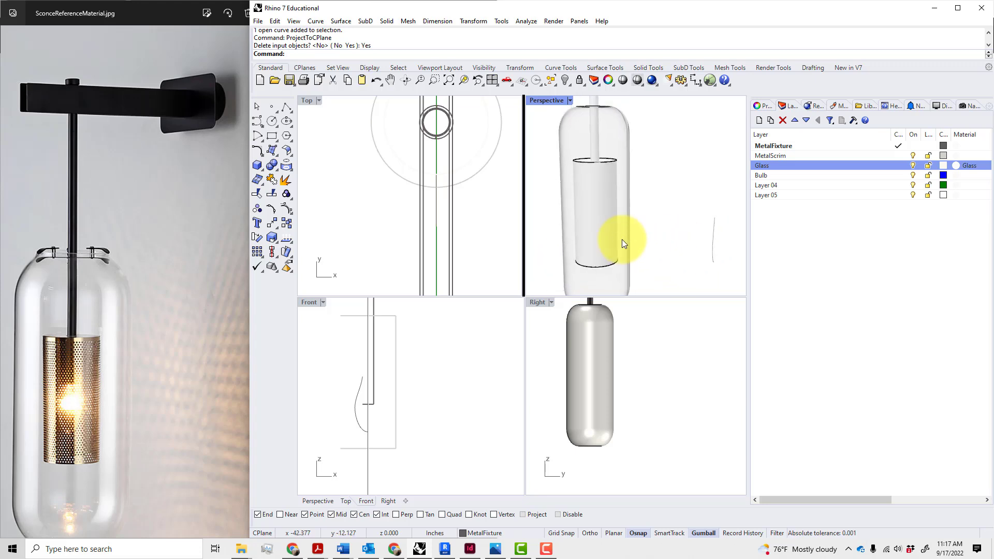
{"action": "right_click_drag", "start_coordinate": [666, 241], "coordinate": [627, 238]}
{"action": "left_click", "coordinate": [627, 238]}
{"action": "type", "text": "re"}
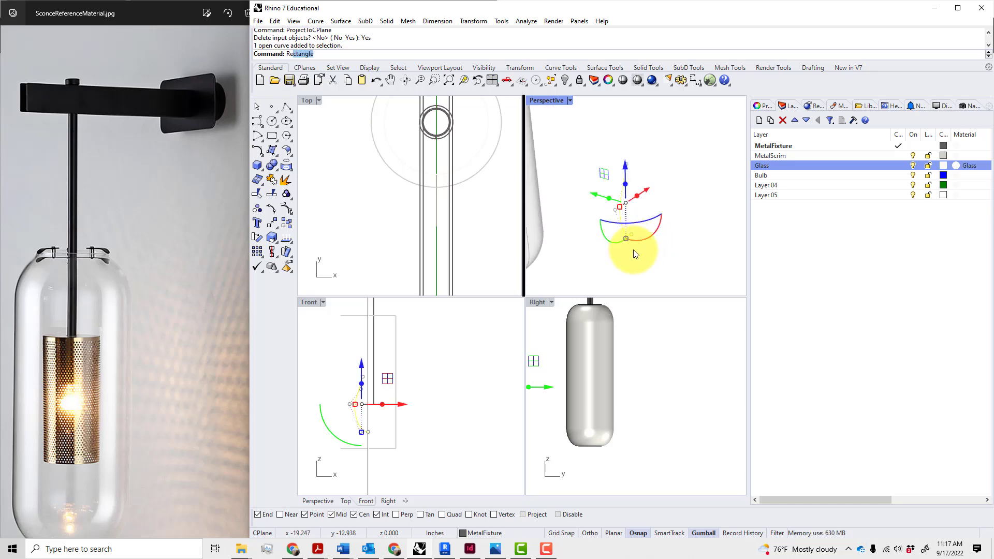
Revolve the flattened profile 360° about a vertical axis from its end point into the bulb
{"action": "left_click", "coordinate": [340, 20]}
{"action": "left_click", "coordinate": [355, 79]}
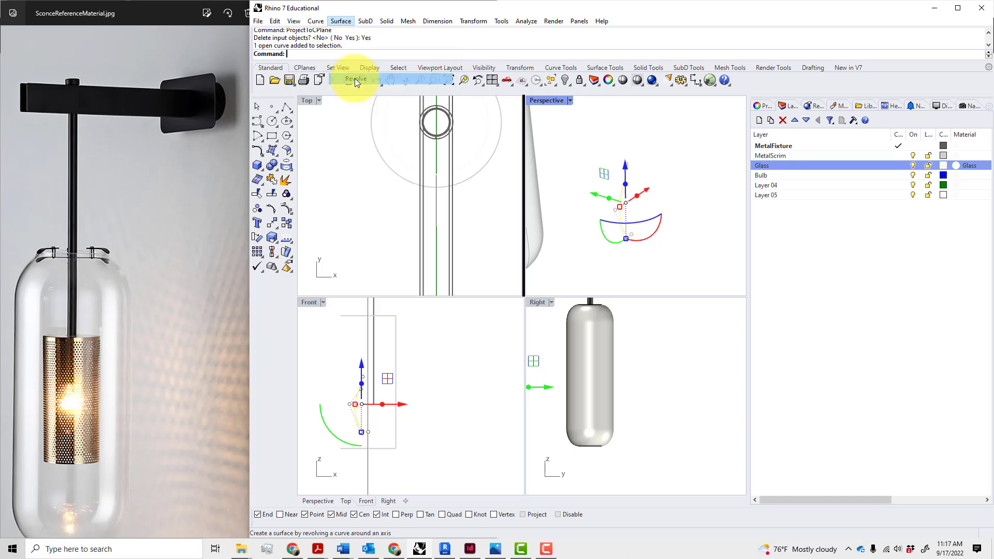
{"action": "left_click", "coordinate": [627, 237]}
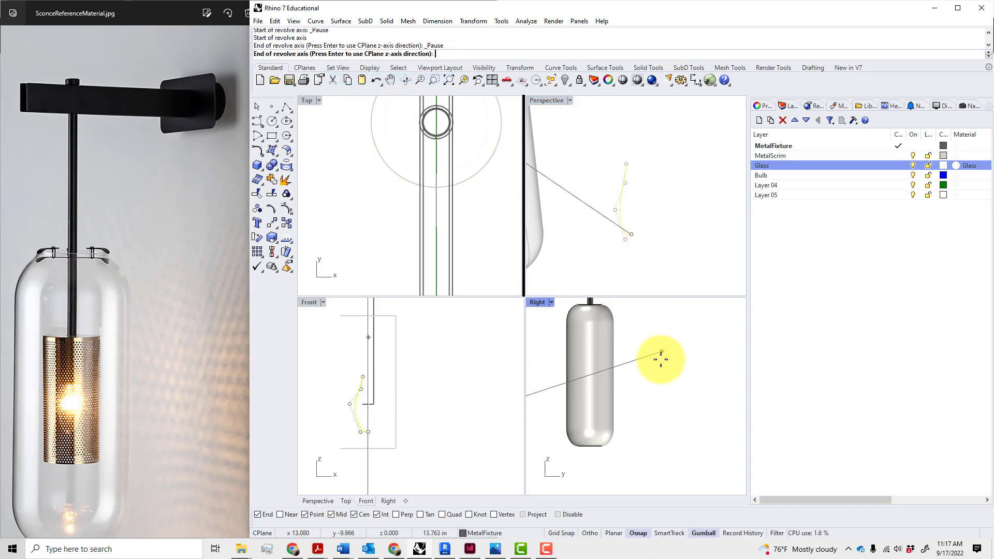
{"action": "scroll", "coordinate": [647, 370], "scroll_direction": "down", "scroll_amount": 4}
{"action": "left_click", "coordinate": [606, 337]}
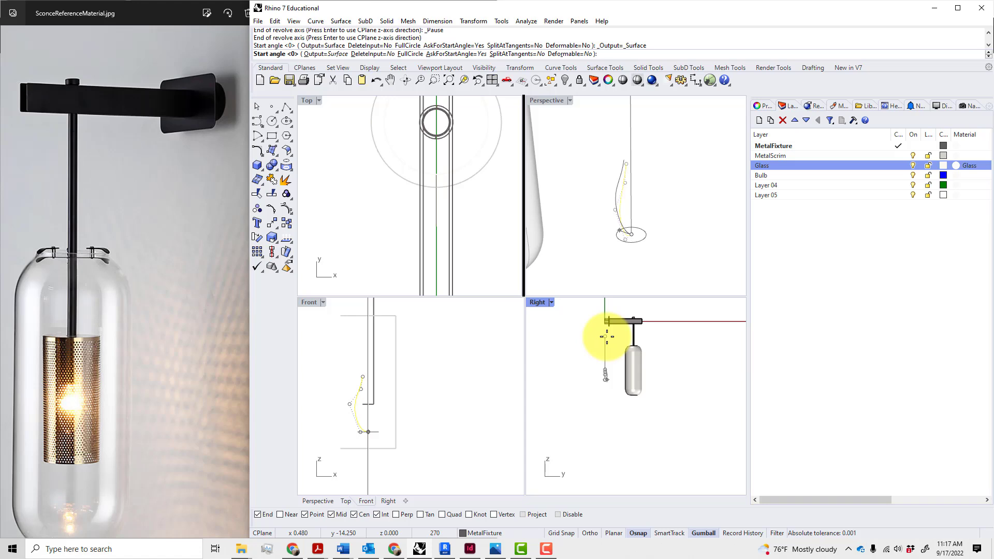
{"action": "key", "text": "Return"}
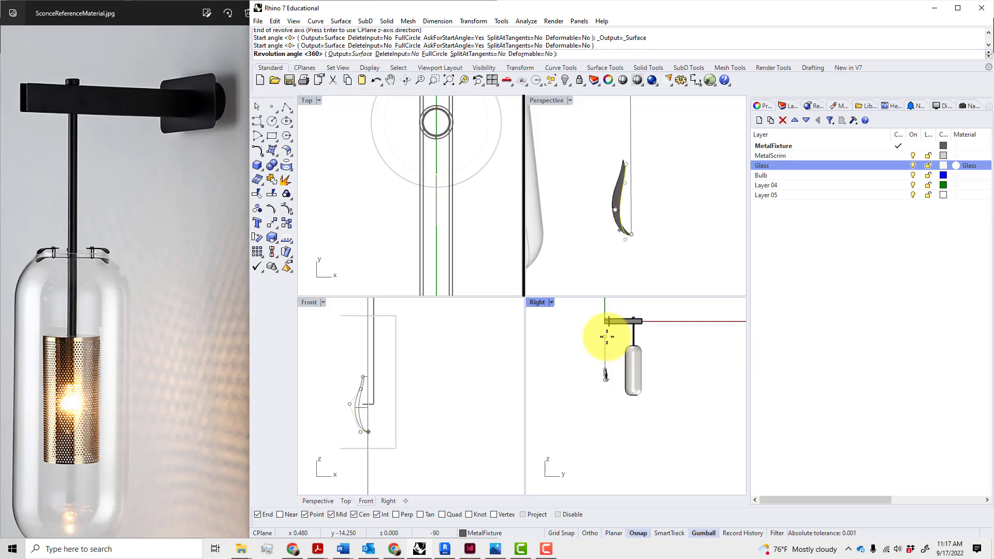
{"action": "key", "text": "Return"}
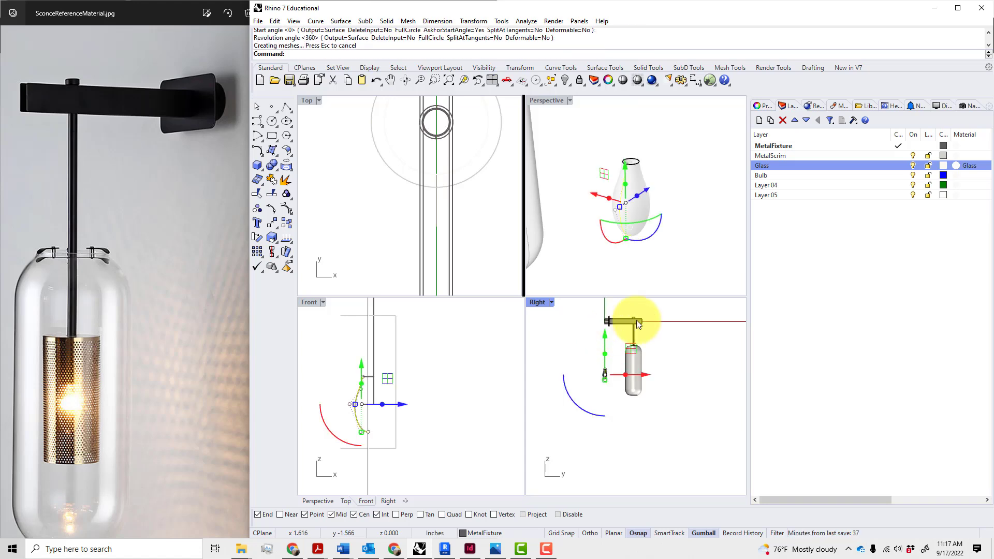
{"action": "left_click", "coordinate": [645, 210]}
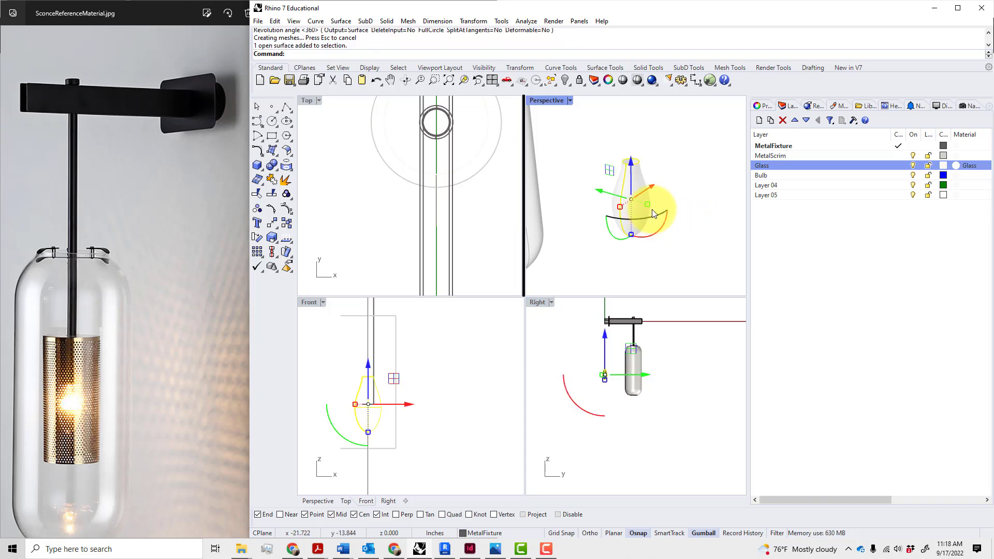
{"action": "scroll", "coordinate": [675, 213], "scroll_direction": "up", "scroll_amount": 3}
{"action": "mouse_move", "coordinate": [675, 213]}
{"action": "right_mouse_down"}
{"action": "mouse_move", "coordinate": [605, 140]}
{"action": "mouse_move", "coordinate": [533, 173]}
{"action": "mouse_move", "coordinate": [576, 196]}
{"action": "mouse_move", "coordinate": [655, 210]}
{"action": "mouse_move", "coordinate": [688, 202]}
{"action": "right_mouse_up"}
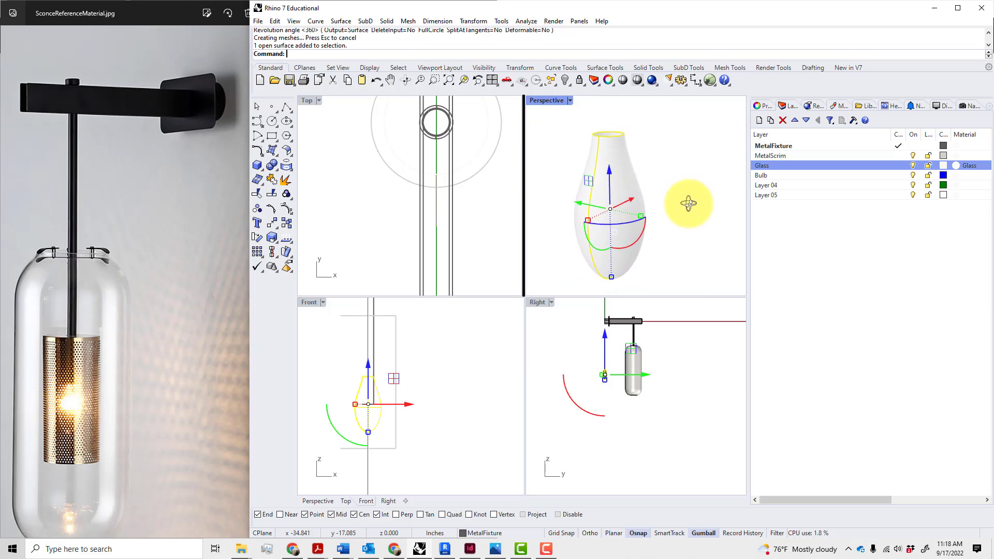
Move the revolved bulb surface onto the Glass layer
{"action": "right_click", "coordinate": [788, 169]}
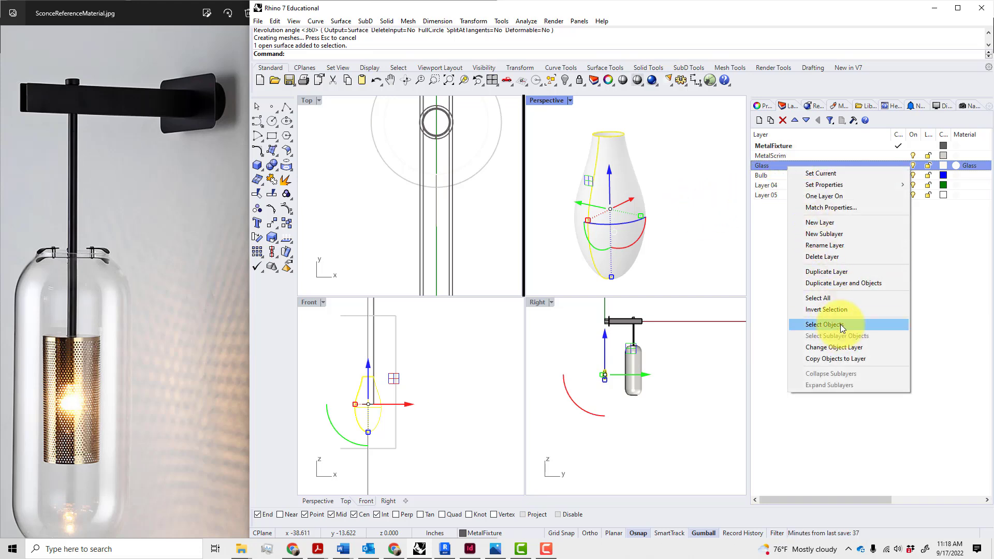
{"action": "left_click", "coordinate": [843, 348]}
{"action": "left_click", "coordinate": [672, 265]}
{"action": "scroll", "coordinate": [672, 266], "scroll_direction": "down", "scroll_amount": 5}
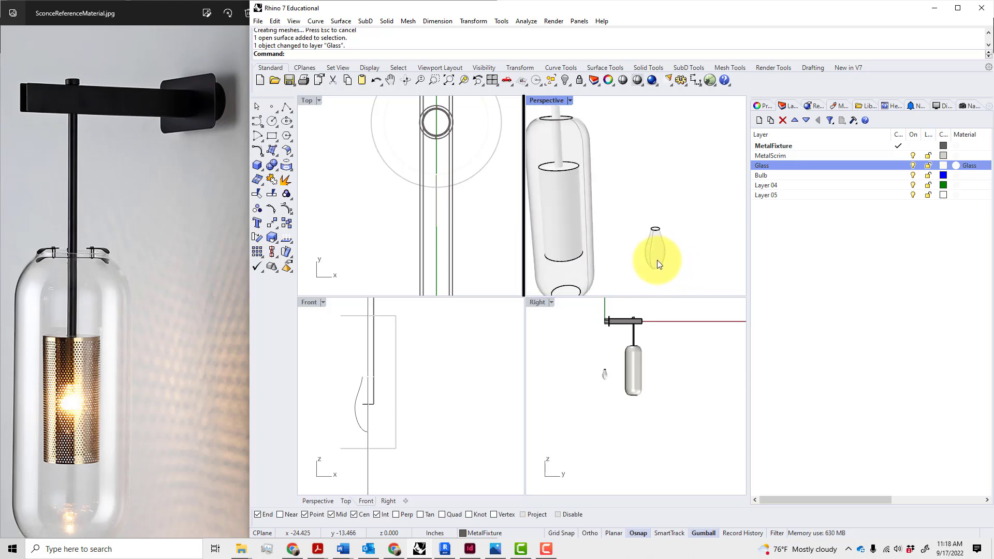
Shift the bulb surface 7 inches along the y-axis toward the glass shade
{"action": "left_click", "coordinate": [656, 261]}
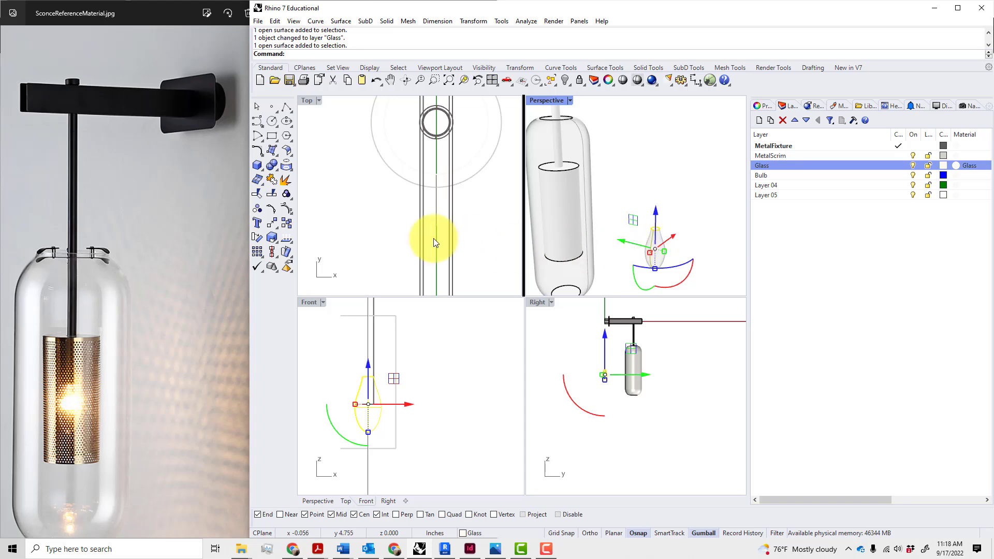
{"action": "scroll", "coordinate": [435, 234], "scroll_direction": "down", "scroll_amount": 5}
{"action": "scroll", "coordinate": [436, 233], "scroll_direction": "down", "scroll_amount": 5}
{"action": "scroll", "coordinate": [440, 256], "scroll_direction": "up", "scroll_amount": 10}
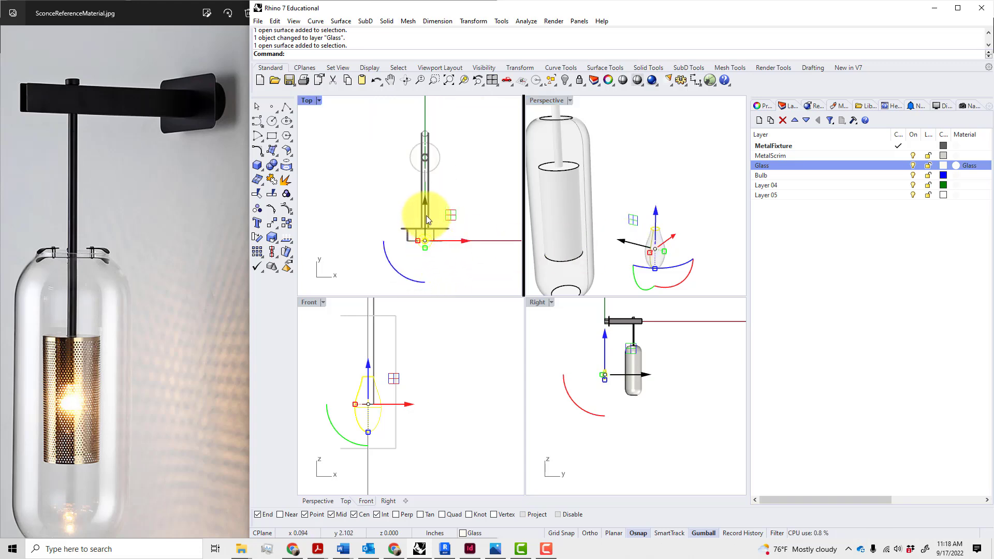
{"action": "left_click_drag", "start_coordinate": [426, 199], "coordinate": [444, 134]}
{"action": "type", "text": "7"}
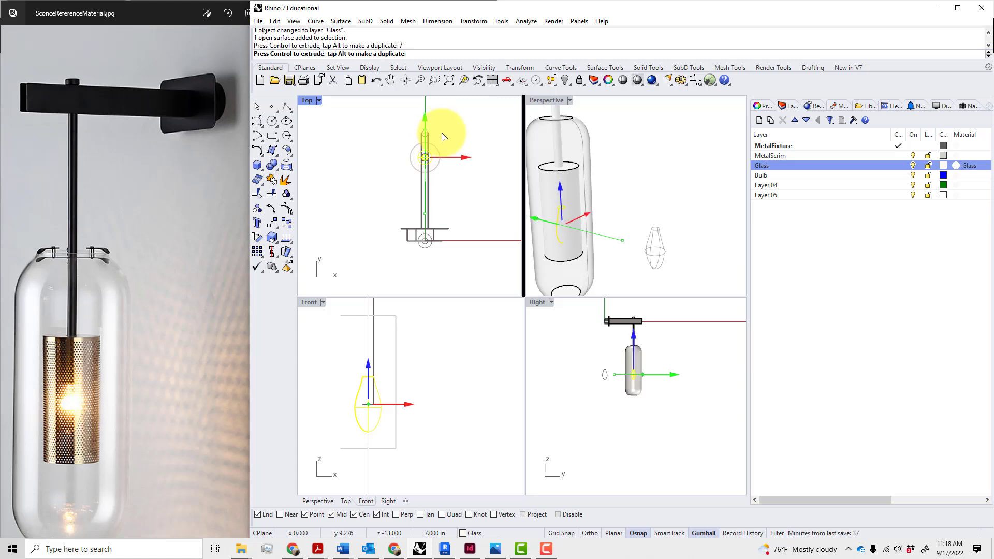
{"action": "key", "text": "Return"}
{"action": "key", "text": "Escape"}
Orbit around the lamp and select the glass capsule shade polysurface
{"action": "scroll", "coordinate": [597, 266], "scroll_direction": "up", "scroll_amount": 4}
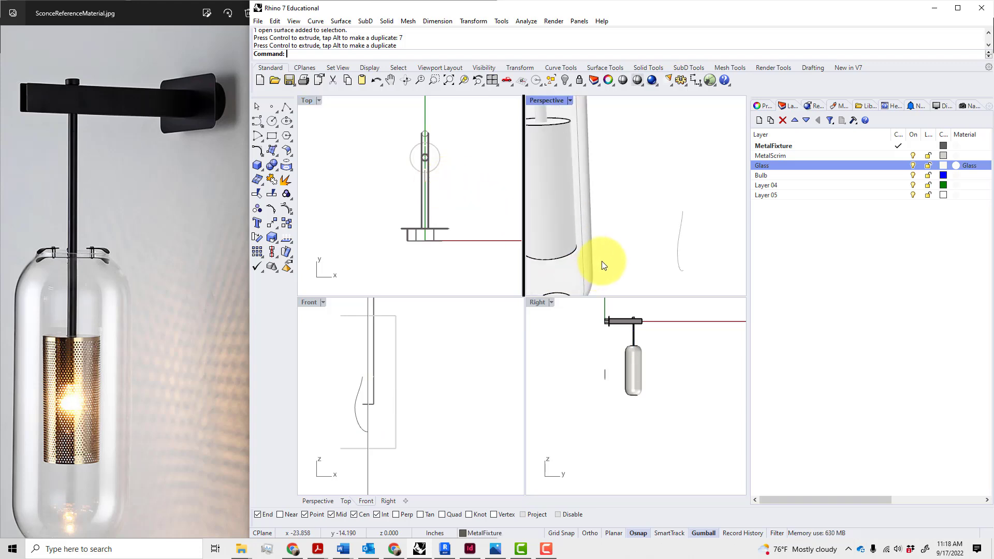
{"action": "right_click_drag", "start_coordinate": [602, 260], "coordinate": [572, 239]}
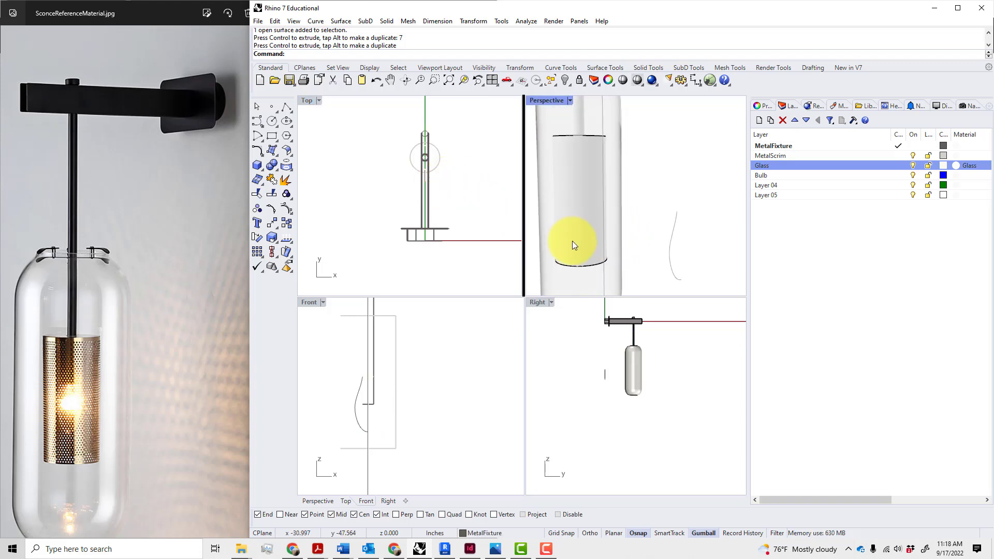
{"action": "left_click", "coordinate": [572, 242]}
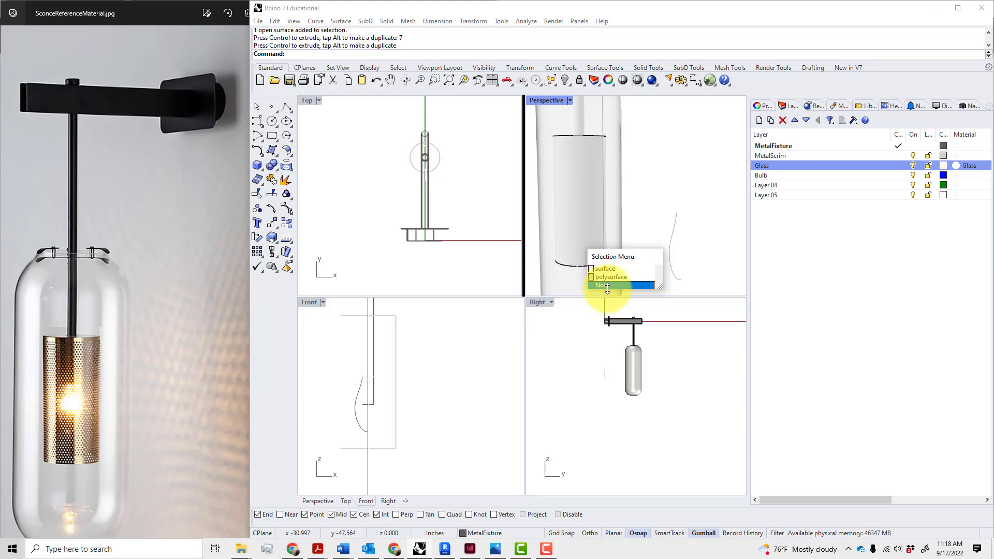
{"action": "scroll", "coordinate": [651, 195], "scroll_direction": "down", "scroll_amount": 5}
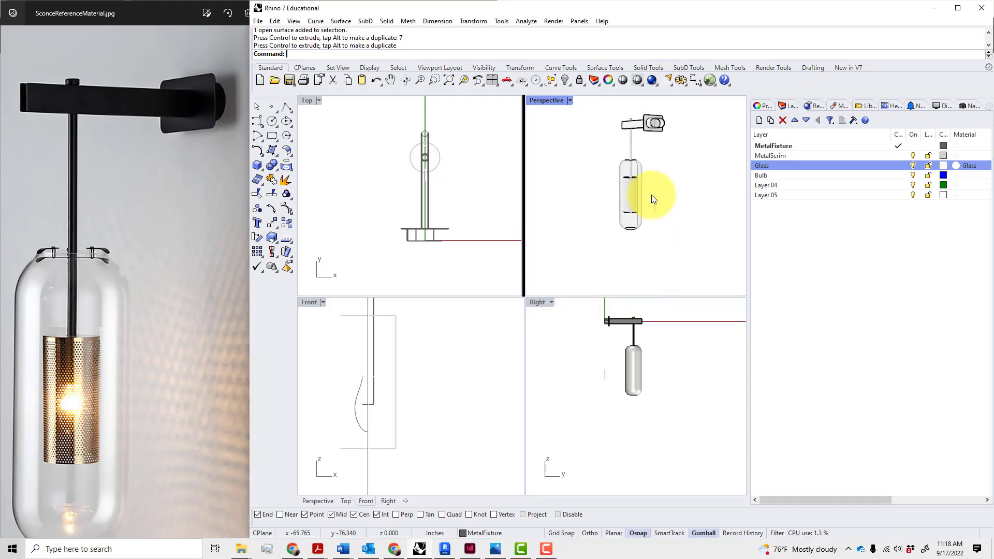
{"action": "right_click_drag", "start_coordinate": [663, 206], "coordinate": [719, 236]}
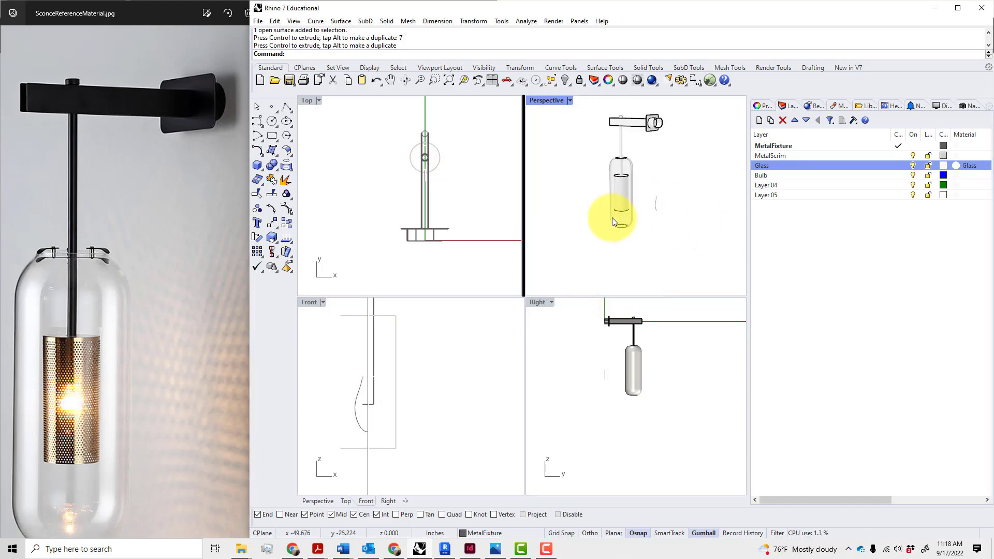
{"action": "scroll", "coordinate": [634, 213], "scroll_direction": "up", "scroll_amount": 5}
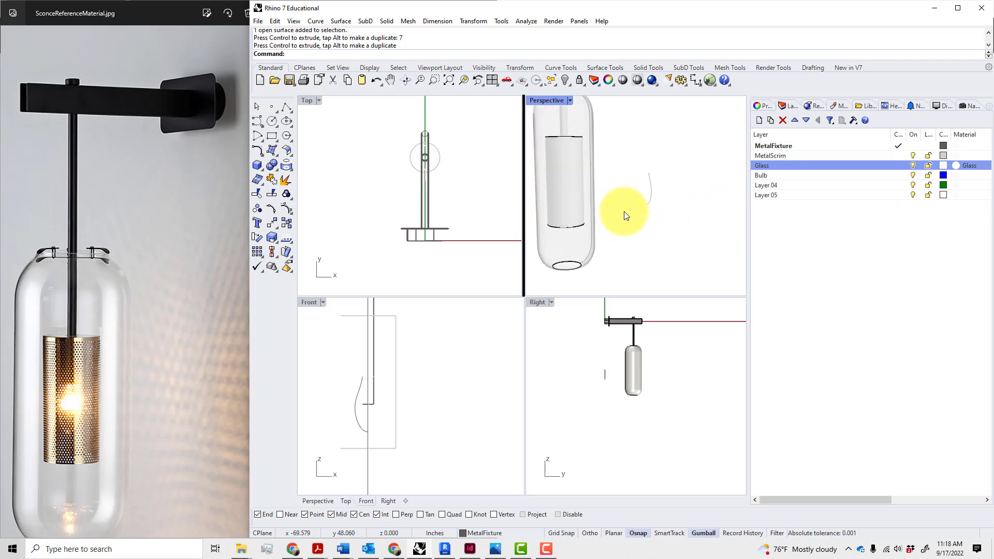
{"action": "scroll", "coordinate": [625, 215], "scroll_direction": "down", "scroll_amount": 4}
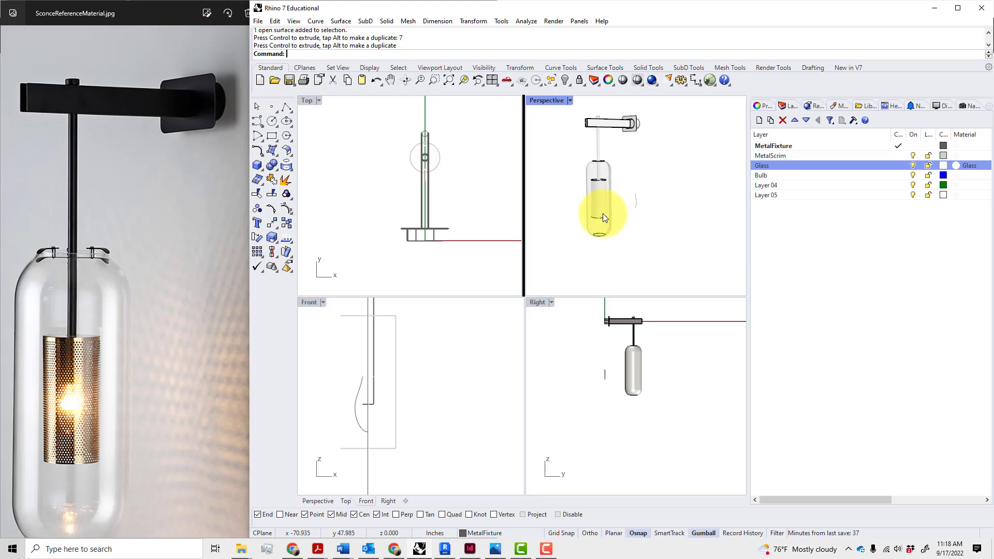
{"action": "left_click", "coordinate": [601, 218]}
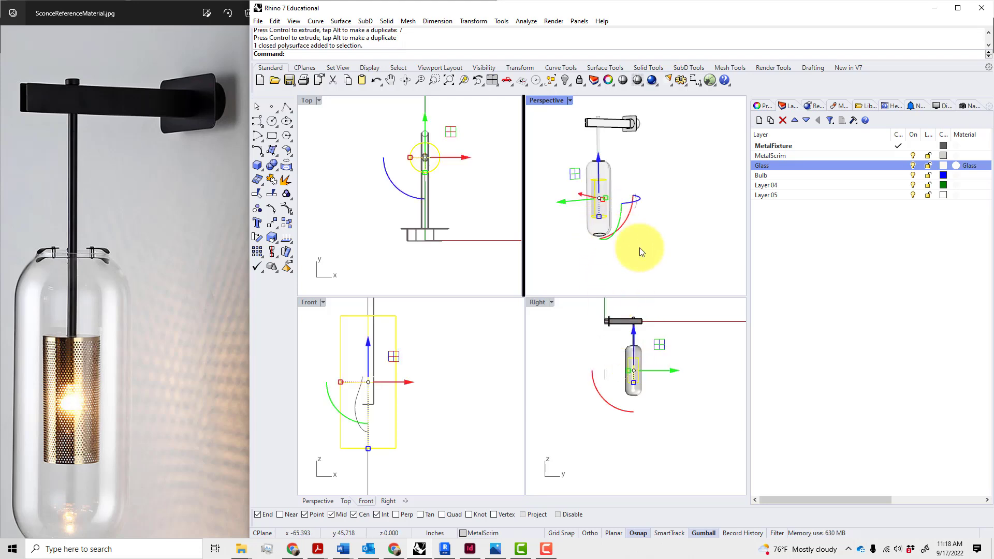